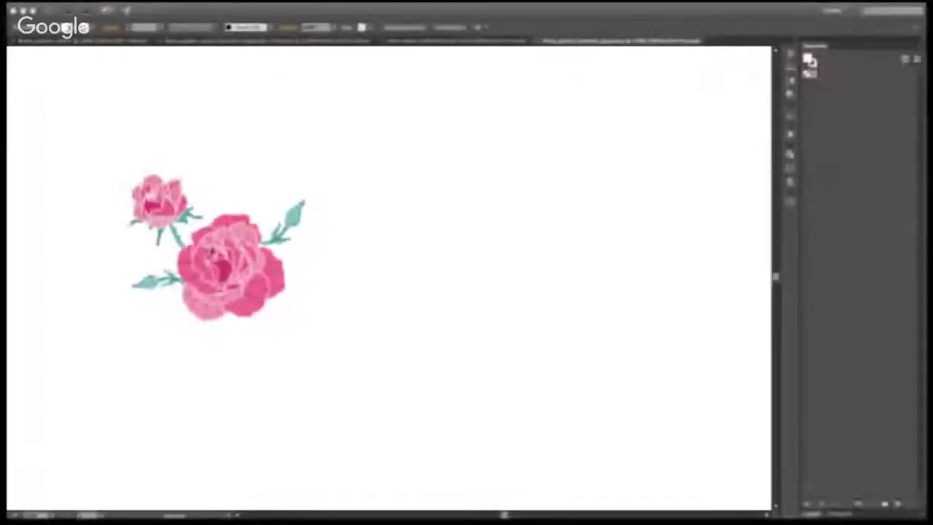
Switch to Roses_pattern_title.ai and review the title section of the repeat pattern tutorial.
{"action": "left_click", "coordinate": [82, 41]}
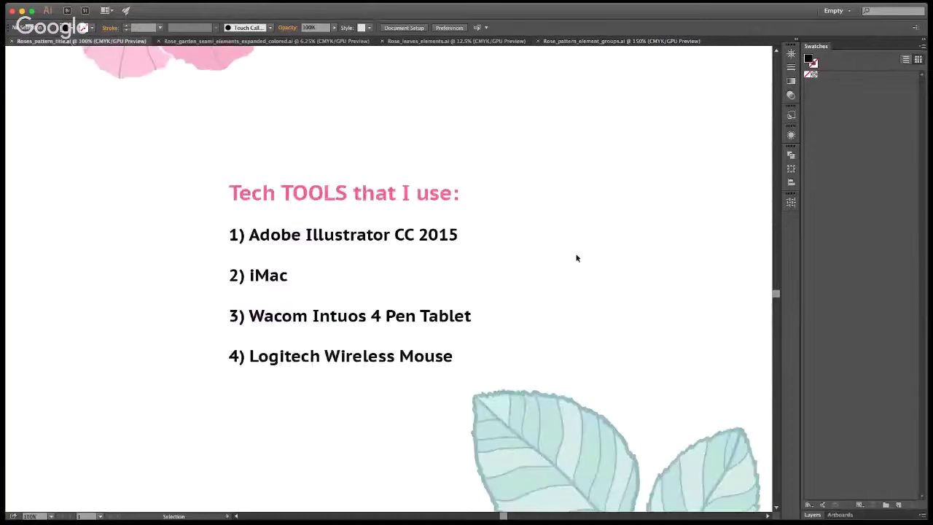
{"action": "scroll", "coordinate": [576, 258], "scroll_direction": "up", "scroll_amount": 3}
{"action": "scroll", "coordinate": [576, 258], "scroll_direction": "up", "scroll_amount": 10}
{"action": "scroll", "coordinate": [573, 260], "scroll_direction": "down", "scroll_amount": 5}
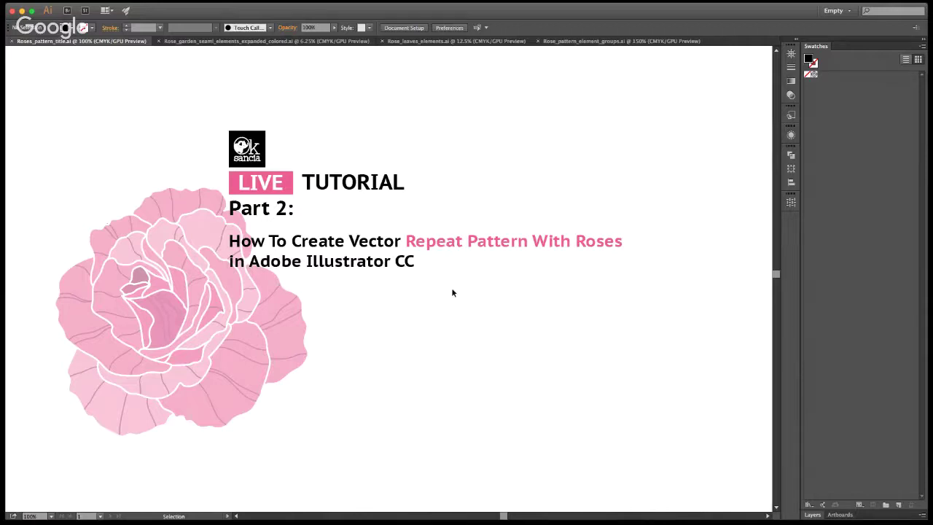
{"action": "scroll", "coordinate": [449, 295], "scroll_direction": "down", "scroll_amount": 1}
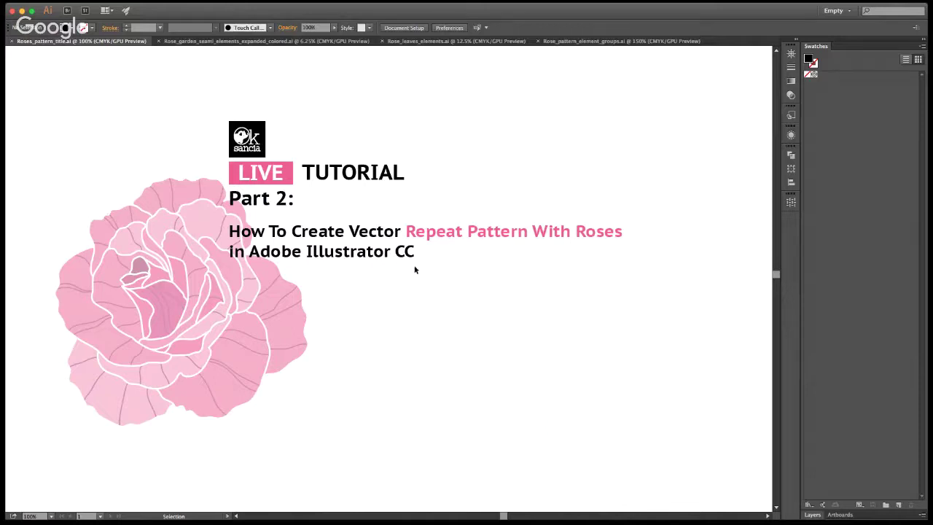
{"action": "scroll", "coordinate": [569, 306], "scroll_direction": "down", "scroll_amount": 1}
{"action": "scroll", "coordinate": [568, 306], "scroll_direction": "down", "scroll_amount": 1}
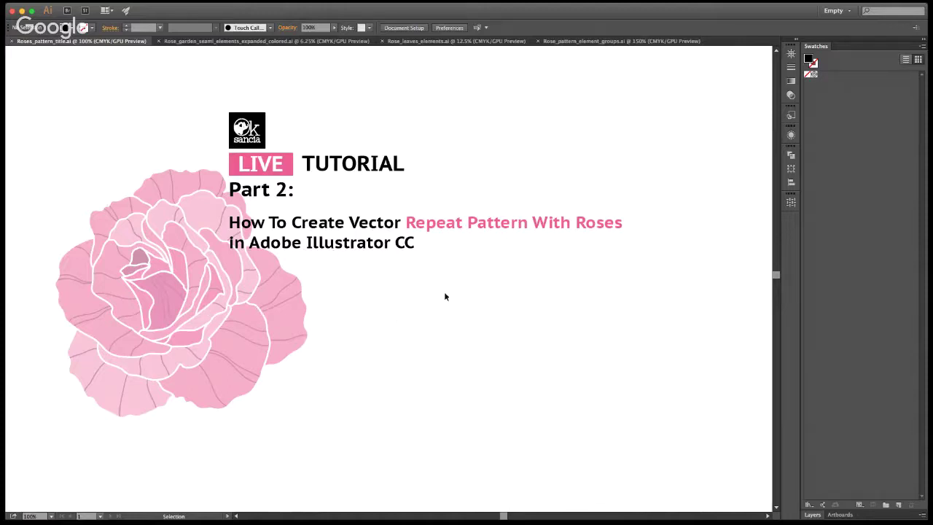
{"action": "scroll", "coordinate": [430, 299], "scroll_direction": "down", "scroll_amount": 1}
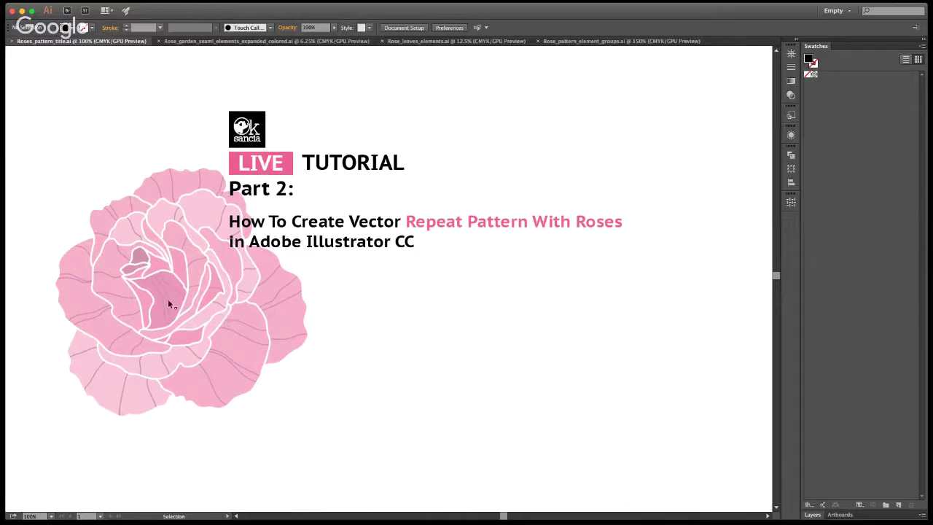
{"action": "scroll", "coordinate": [547, 320], "scroll_direction": "down", "scroll_amount": 1}
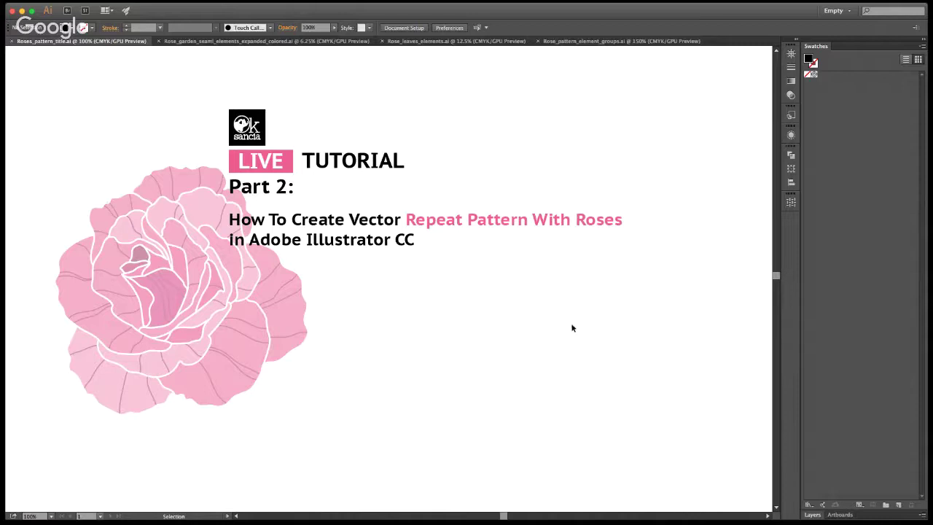
Read through the tech tools list as far as the Assignment heading, and return to the tutorial title.
{"action": "scroll", "coordinate": [482, 300], "scroll_direction": "down", "scroll_amount": 5}
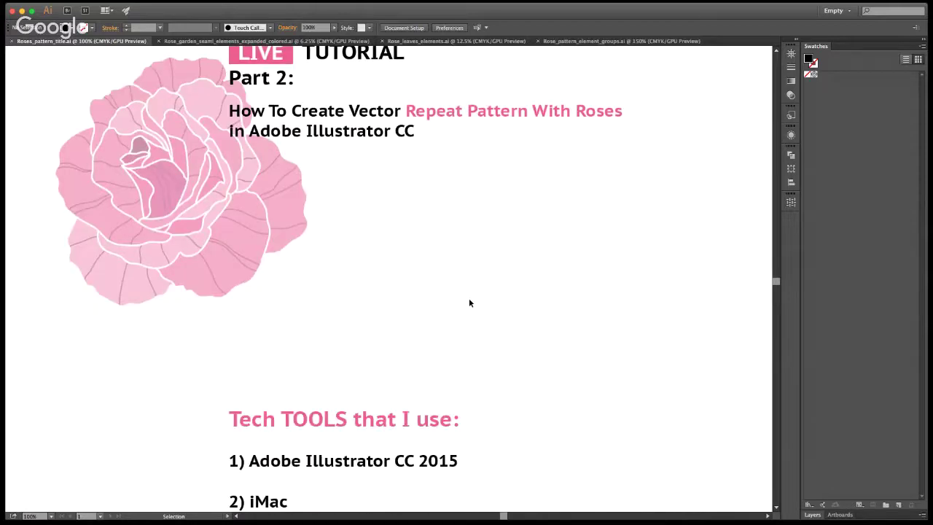
{"action": "scroll", "coordinate": [468, 303], "scroll_direction": "down", "scroll_amount": 8}
{"action": "scroll", "coordinate": [336, 149], "scroll_direction": "up", "scroll_amount": 2}
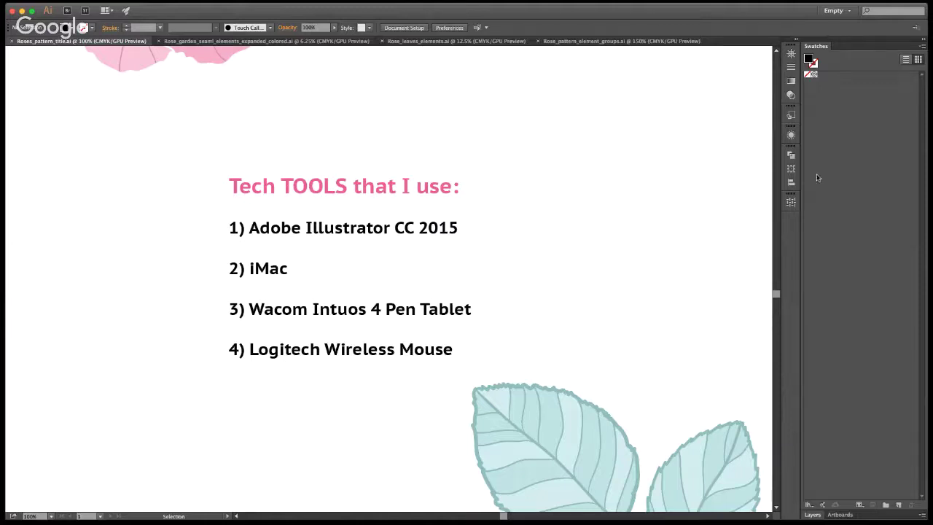
{"action": "scroll", "coordinate": [532, 269], "scroll_direction": "down", "scroll_amount": 5}
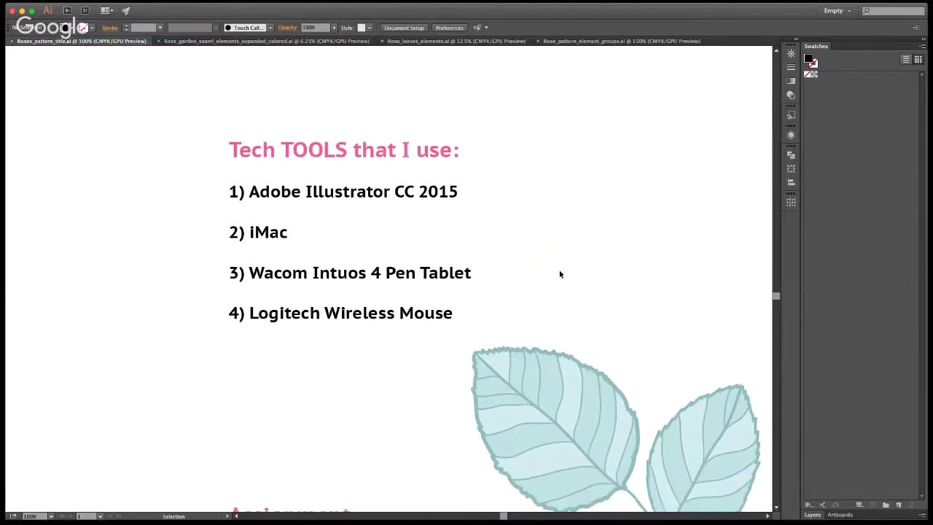
{"action": "scroll", "coordinate": [560, 276], "scroll_direction": "up", "scroll_amount": 5}
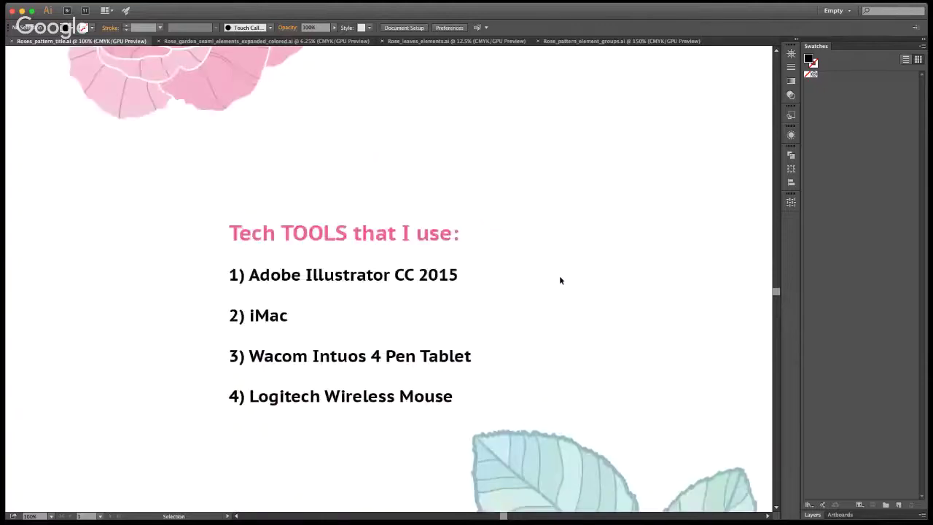
{"action": "scroll", "coordinate": [255, 427], "scroll_direction": "down", "scroll_amount": 3}
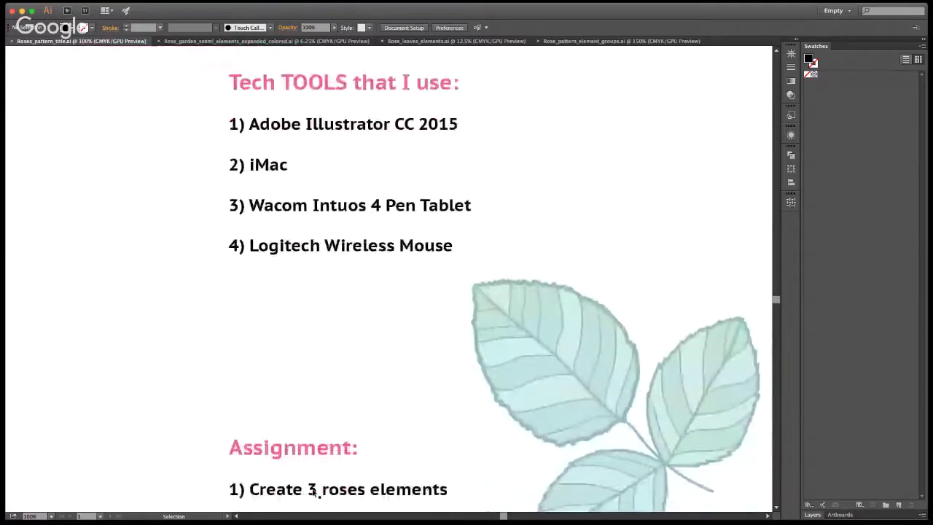
{"action": "scroll", "coordinate": [608, 362], "scroll_direction": "up", "scroll_amount": 6}
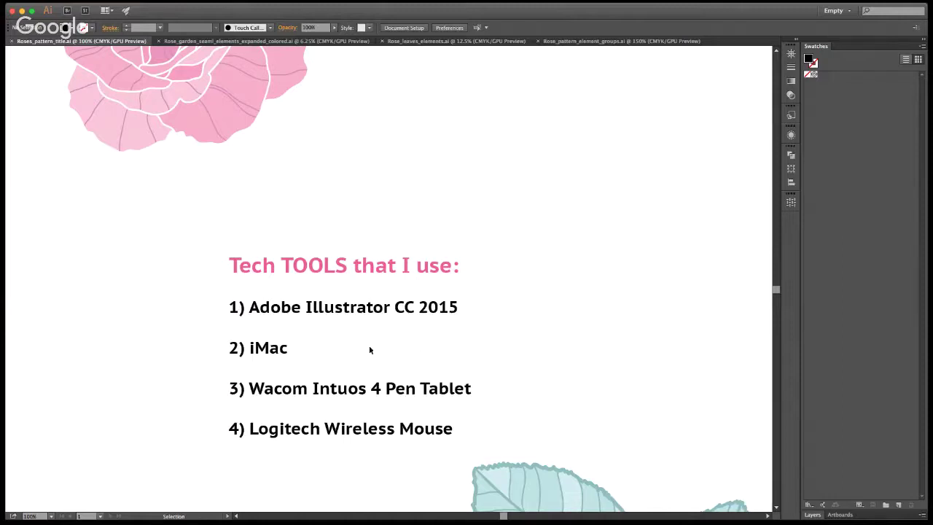
{"action": "scroll", "coordinate": [596, 323], "scroll_direction": "up", "scroll_amount": 1}
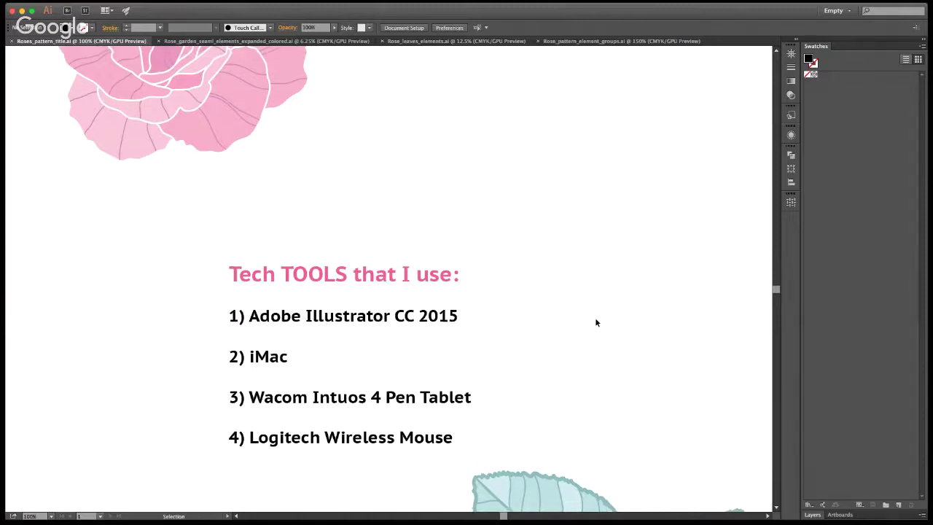
{"action": "scroll", "coordinate": [596, 323], "scroll_direction": "up", "scroll_amount": 5}
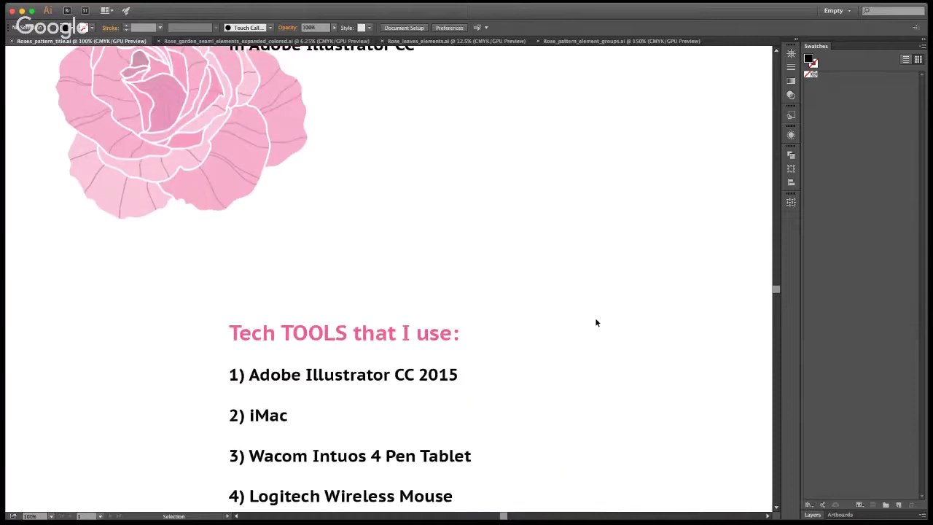
{"action": "scroll", "coordinate": [595, 323], "scroll_direction": "up", "scroll_amount": 15}
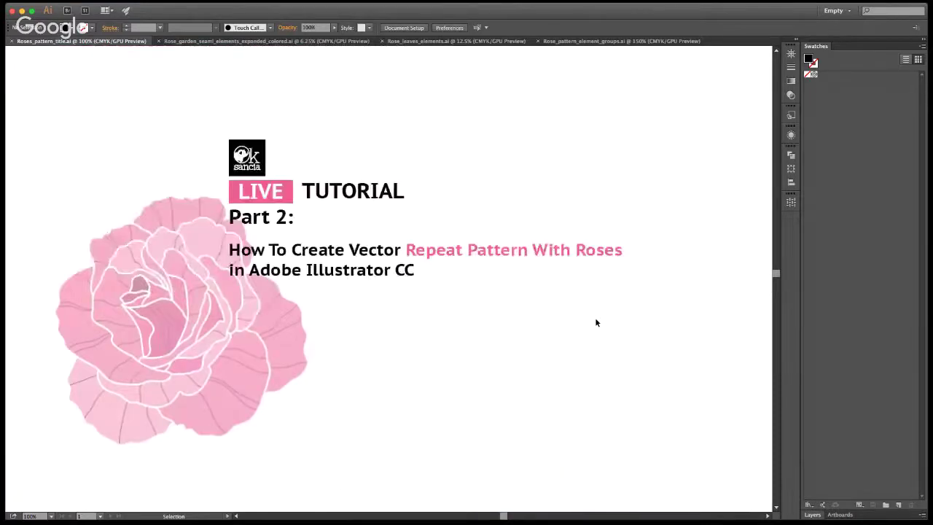
Compare the rose artwork in Rose_garden_seaml_elements_expanded_colored.ai with the leaf artwork in Rose_leaves_elements.ai.
{"action": "left_click", "coordinate": [213, 42]}
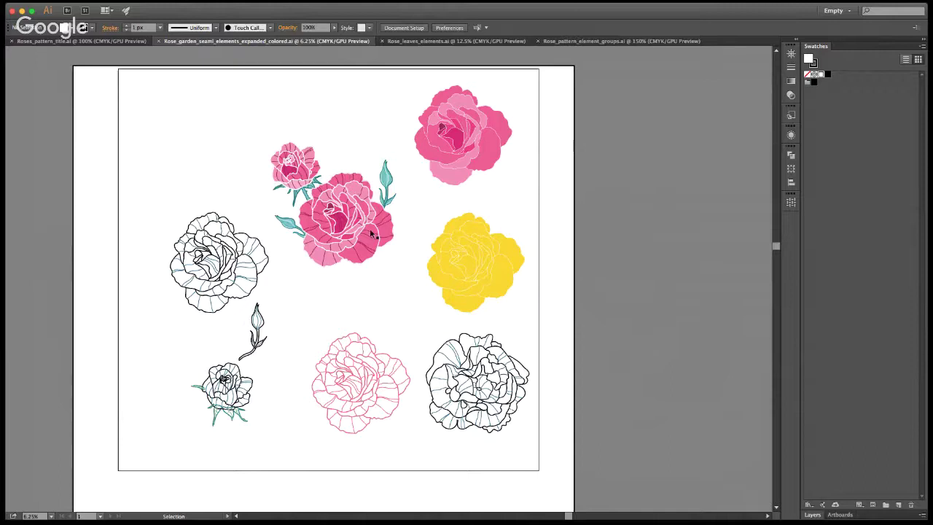
{"action": "left_click", "coordinate": [407, 42]}
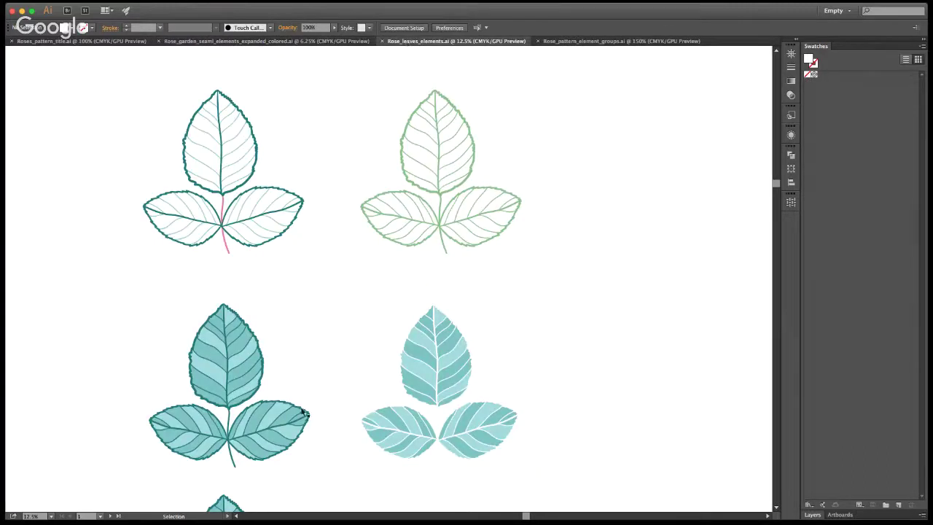
{"action": "left_click", "coordinate": [270, 42]}
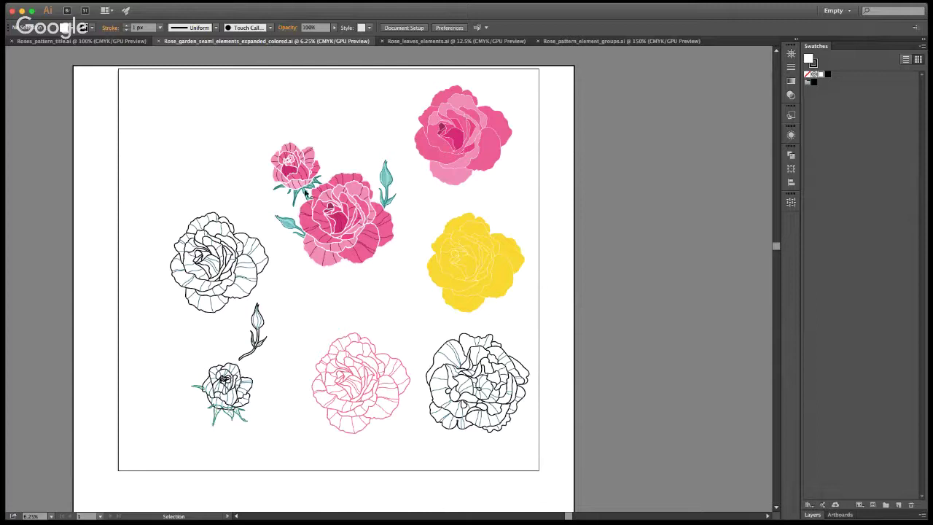
{"action": "left_click", "coordinate": [418, 41]}
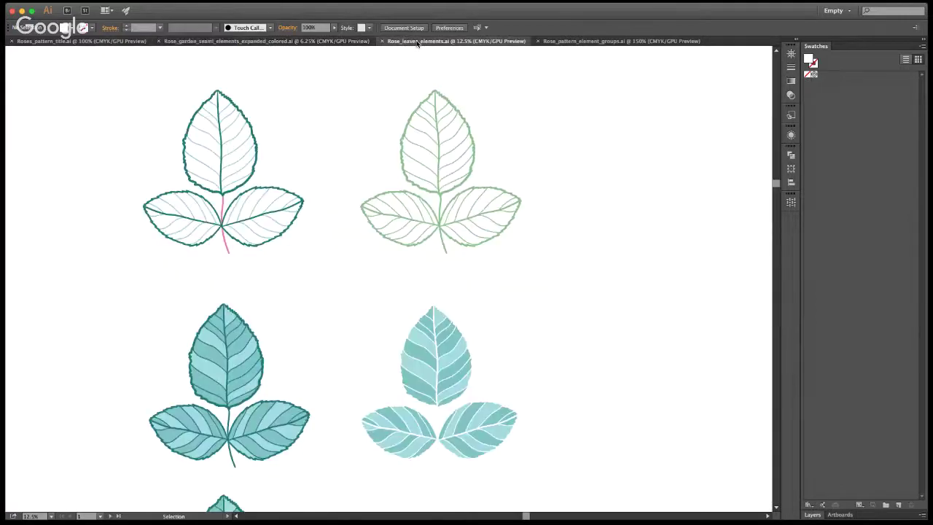
Examine the dark teal leaf outline group with the pink stem up close, selecting it to inspect its paths.
{"action": "left_click", "coordinate": [293, 245]}
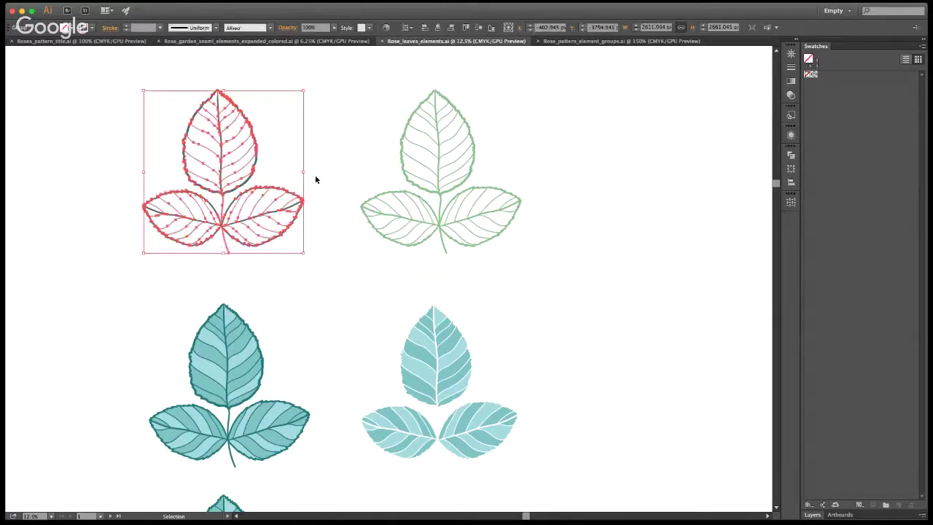
{"action": "left_click", "coordinate": [131, 136]}
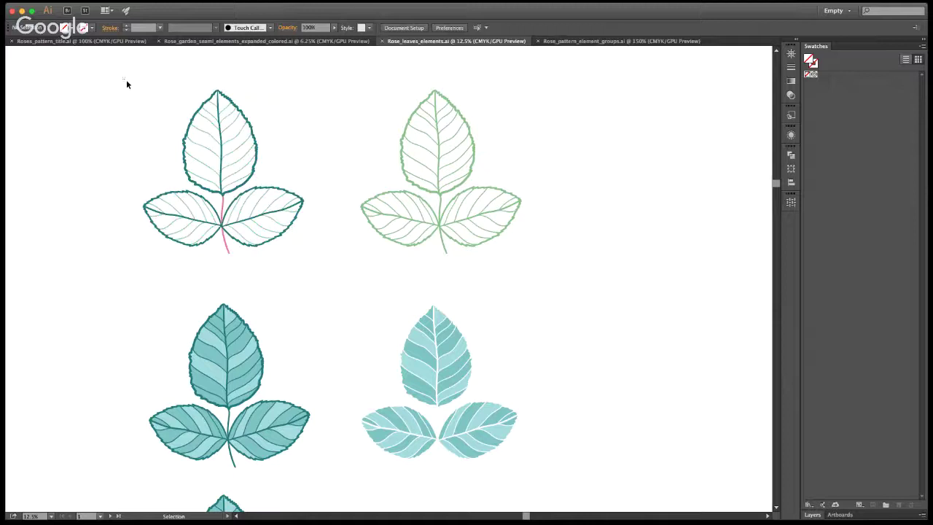
{"action": "left_click_drag", "start_coordinate": [126, 80], "coordinate": [287, 278]}
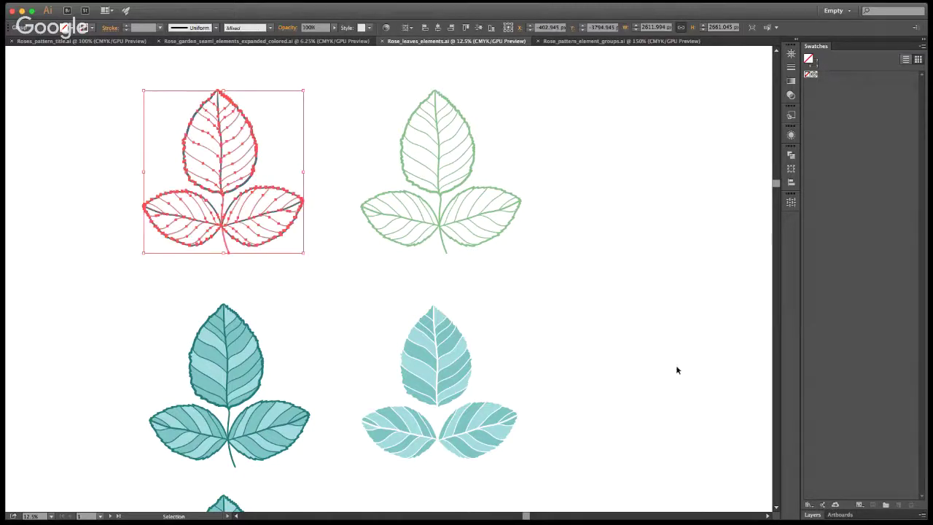
{"action": "key", "text": "super+equal"}
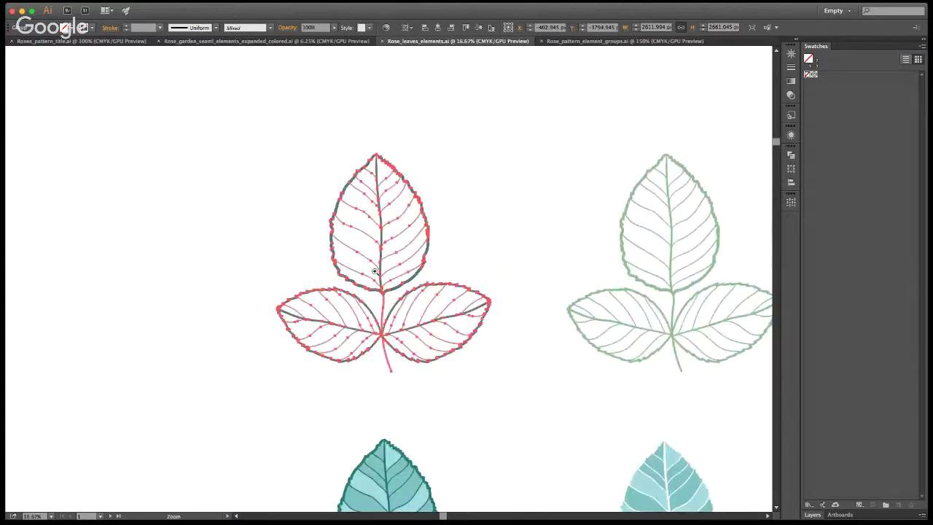
{"action": "left_click", "coordinate": [612, 176]}
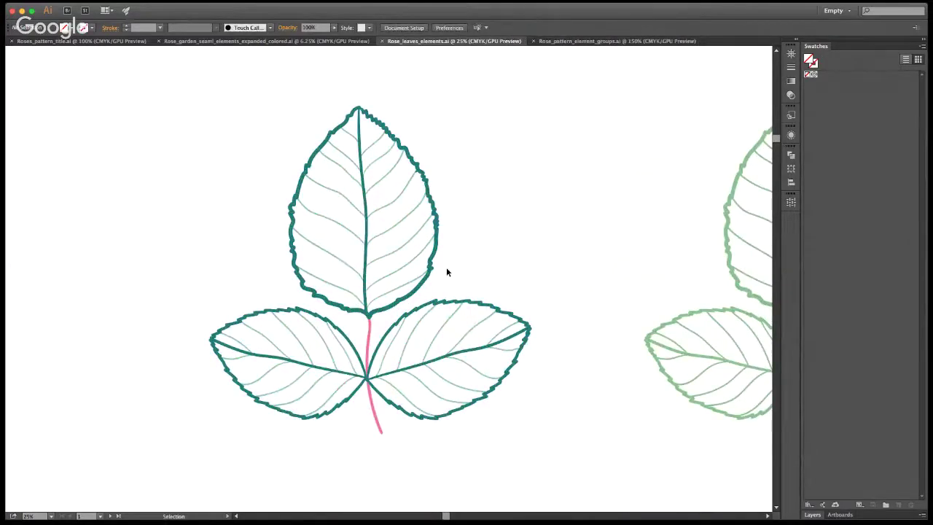
{"action": "left_click_drag", "start_coordinate": [202, 125], "coordinate": [504, 411]}
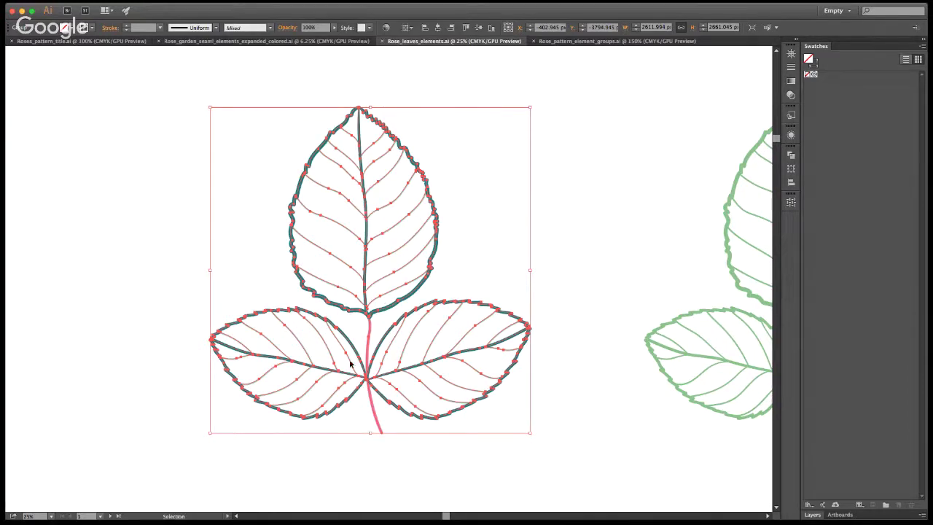
{"action": "left_click", "coordinate": [531, 253]}
Inspect the light green leaf outline group beside the dark teal one by selecting and deselecting it.
{"action": "key", "text": "space"}
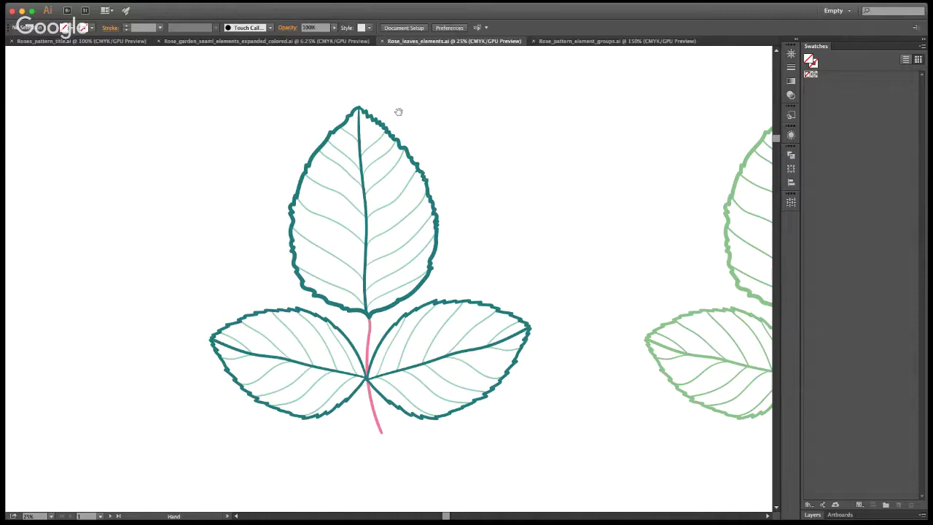
{"action": "scroll", "coordinate": [532, 299], "scroll_direction": "right", "scroll_amount": 1}
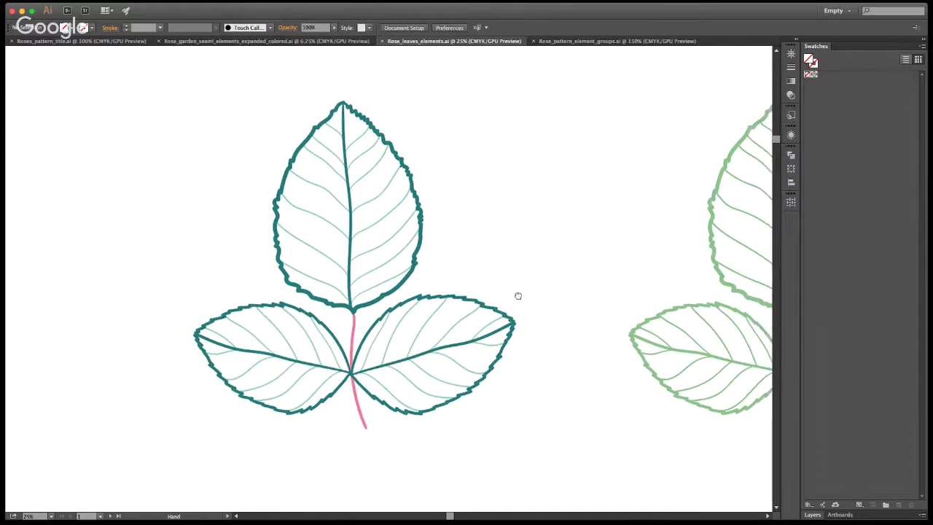
{"action": "scroll", "coordinate": [517, 293], "scroll_direction": "right", "scroll_amount": 5}
{"action": "scroll", "coordinate": [612, 253], "scroll_direction": "right", "scroll_amount": 4}
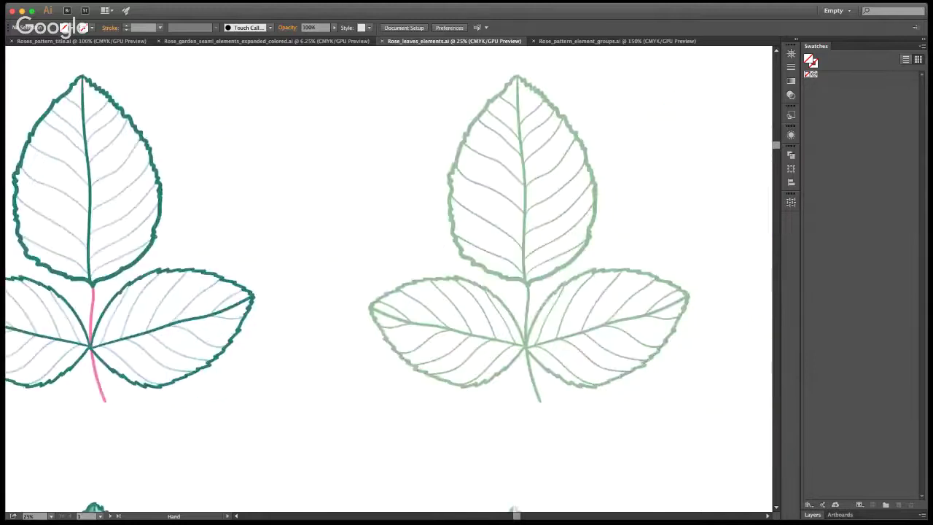
{"action": "key", "text": "v"}
{"action": "left_click", "coordinate": [656, 358]}
{"action": "left_click", "coordinate": [423, 453]}
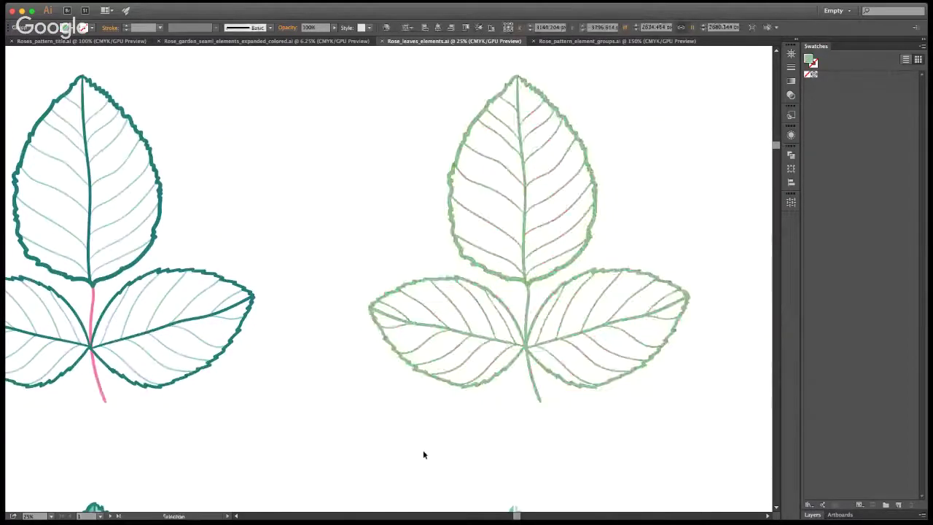
Look over the coloured leaves, selecting the dark-outlined three-leaf group and the white-veined three-leaf group to compare their construction.
{"action": "key", "text": "z"}
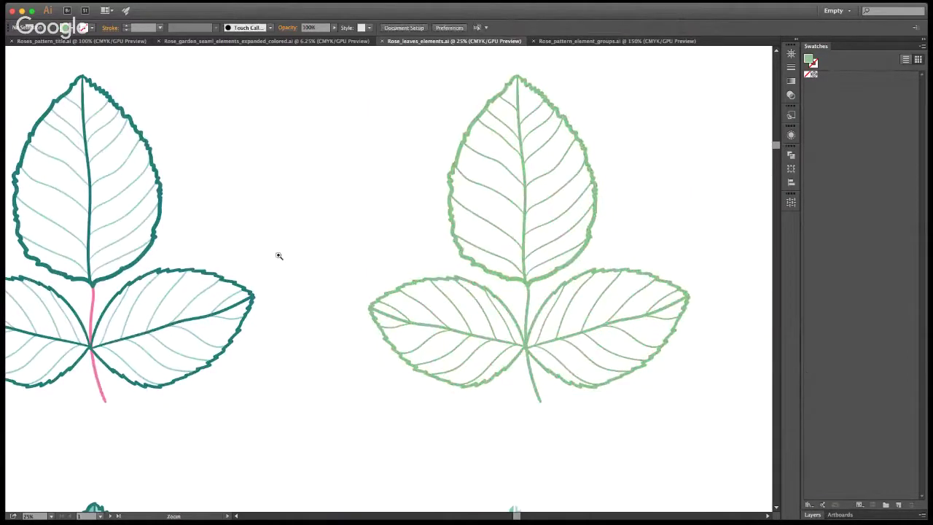
{"action": "left_click", "coordinate": [306, 243], "text": "alt"}
{"action": "scroll", "coordinate": [425, 330], "scroll_direction": "down", "scroll_amount": 5}
{"action": "scroll", "coordinate": [295, 266], "scroll_direction": "up", "scroll_amount": 10}
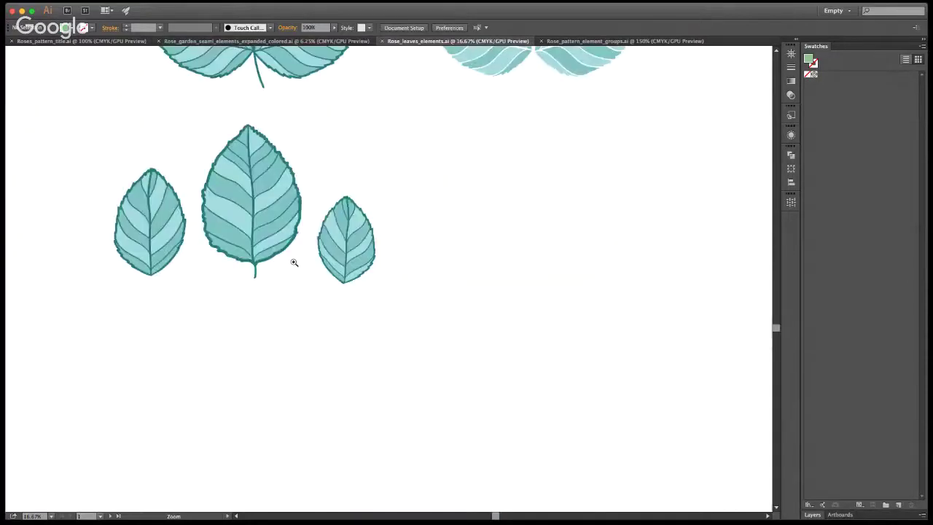
{"action": "key", "text": "v"}
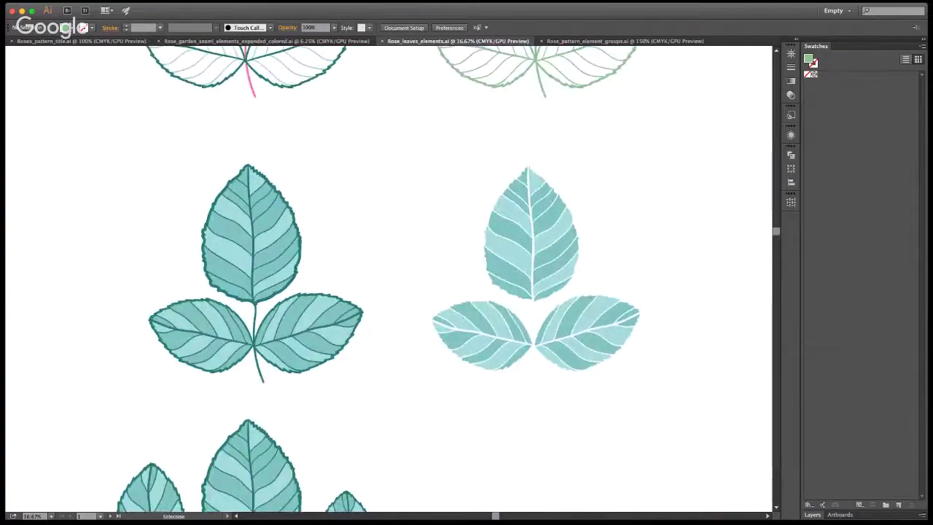
{"action": "left_click", "coordinate": [311, 309]}
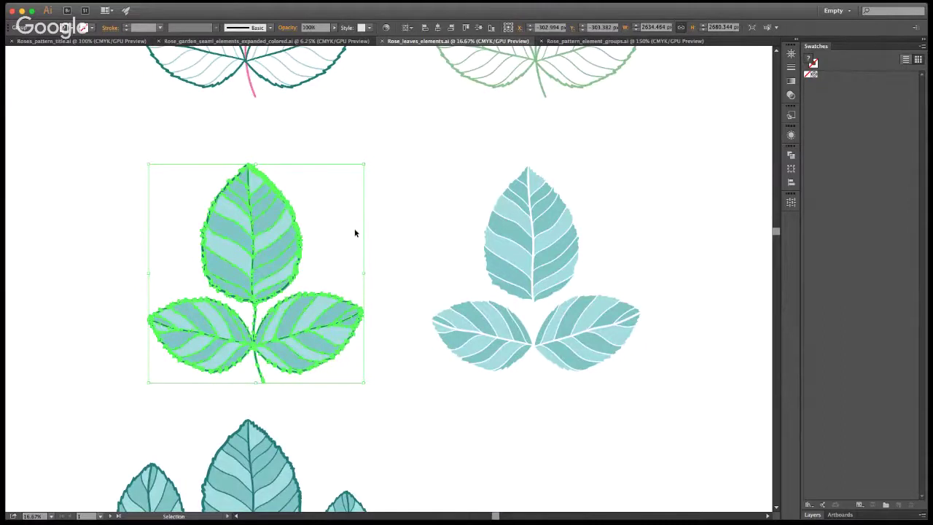
{"action": "left_click", "coordinate": [332, 251]}
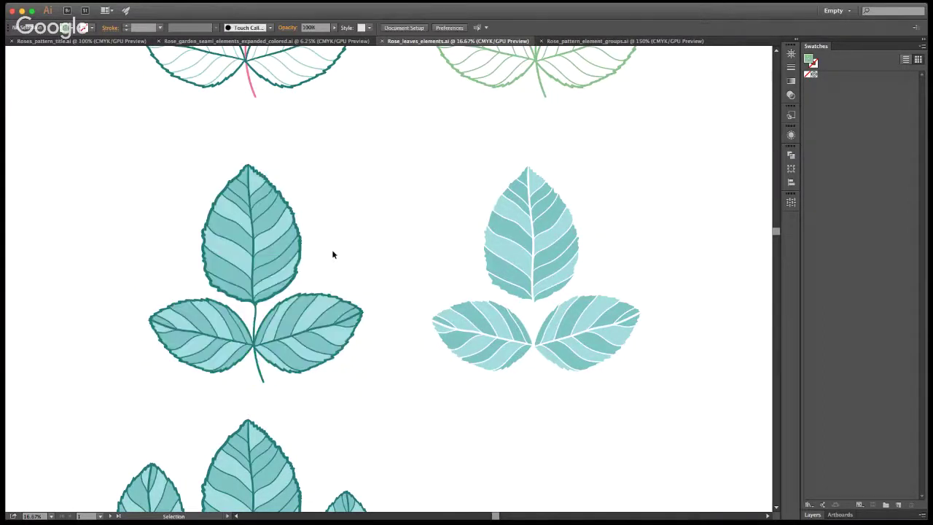
{"action": "left_click", "coordinate": [493, 236]}
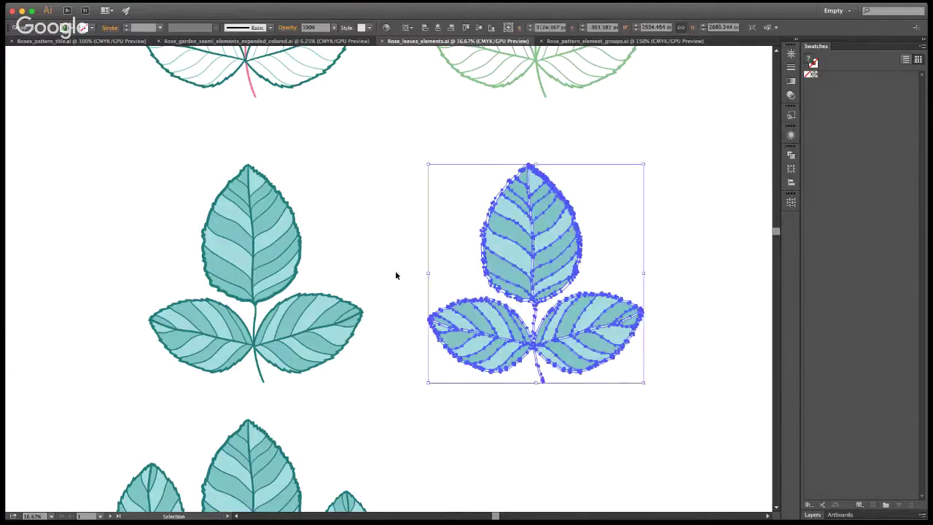
Look over the outline, coloured and single leaf variants in Rose_leaves_elements.ai, comparing line-only groups with filled ones.
{"action": "left_click", "coordinate": [396, 272]}
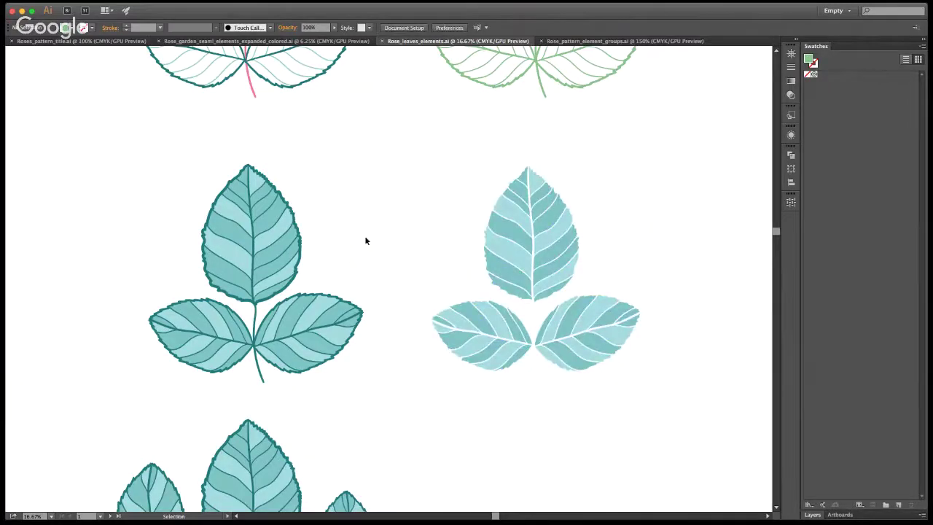
{"action": "scroll", "coordinate": [600, 270], "scroll_direction": "up", "scroll_amount": 1}
{"action": "scroll", "coordinate": [600, 270], "scroll_direction": "up", "scroll_amount": 8}
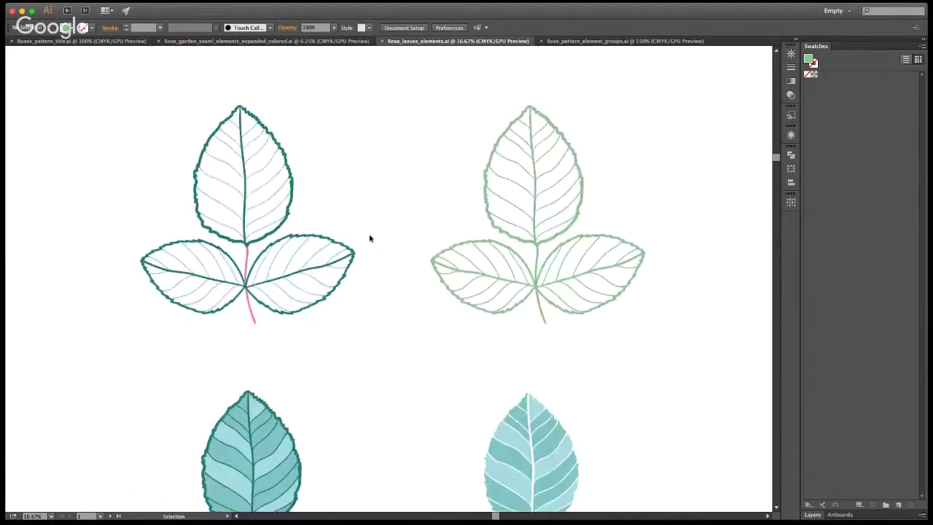
{"action": "scroll", "coordinate": [319, 393], "scroll_direction": "down", "scroll_amount": 9}
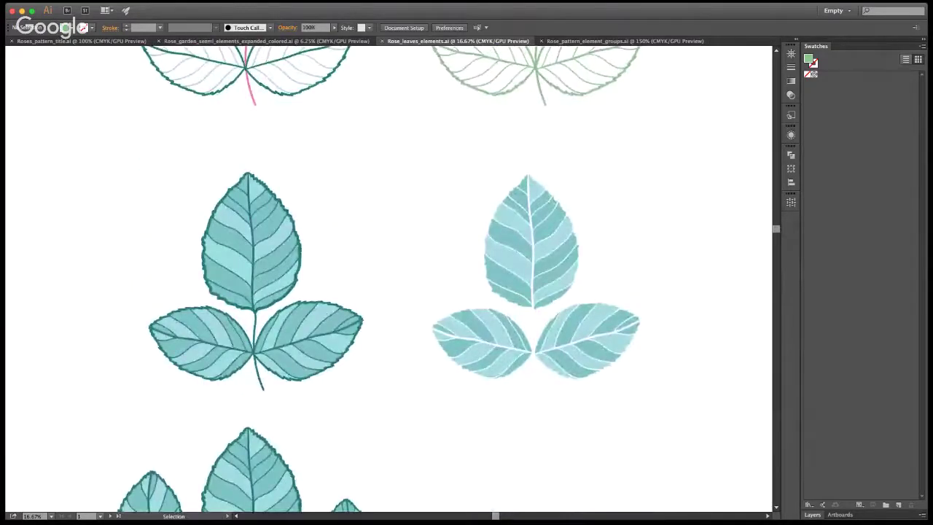
{"action": "scroll", "coordinate": [410, 264], "scroll_direction": "down", "scroll_amount": 1}
{"action": "scroll", "coordinate": [417, 306], "scroll_direction": "down", "scroll_amount": 4}
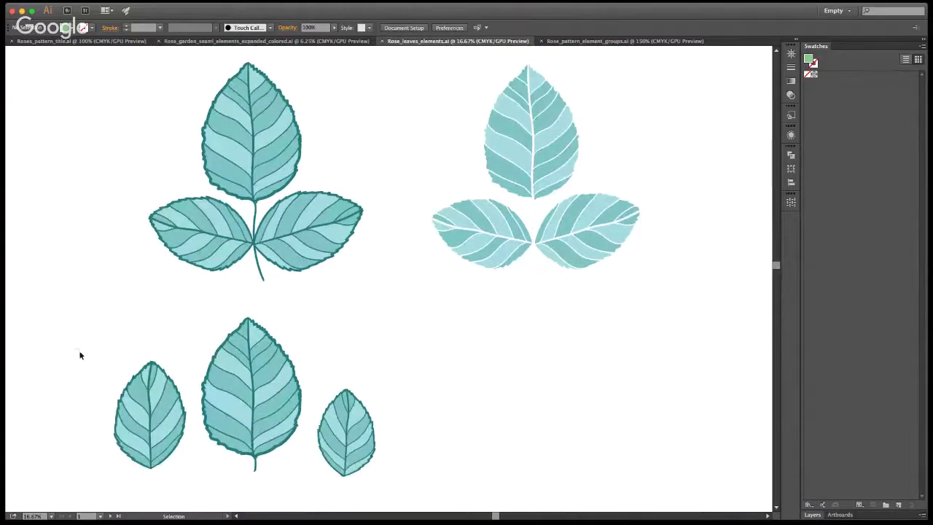
Inspect the single dark-outlined leaves by selecting and deselecting them individually, and review the outline leaf groups again.
{"action": "left_click_drag", "start_coordinate": [76, 348], "coordinate": [160, 435]}
{"action": "left_click", "coordinate": [258, 350]}
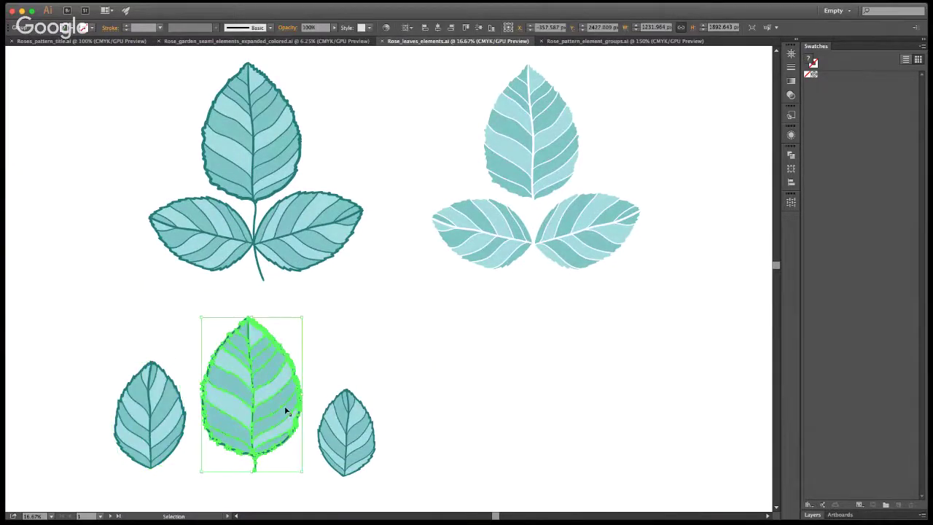
{"action": "left_click_drag", "start_coordinate": [286, 412], "coordinate": [331, 368]}
{"action": "left_click", "coordinate": [389, 357]}
{"action": "key", "text": "super+z"}
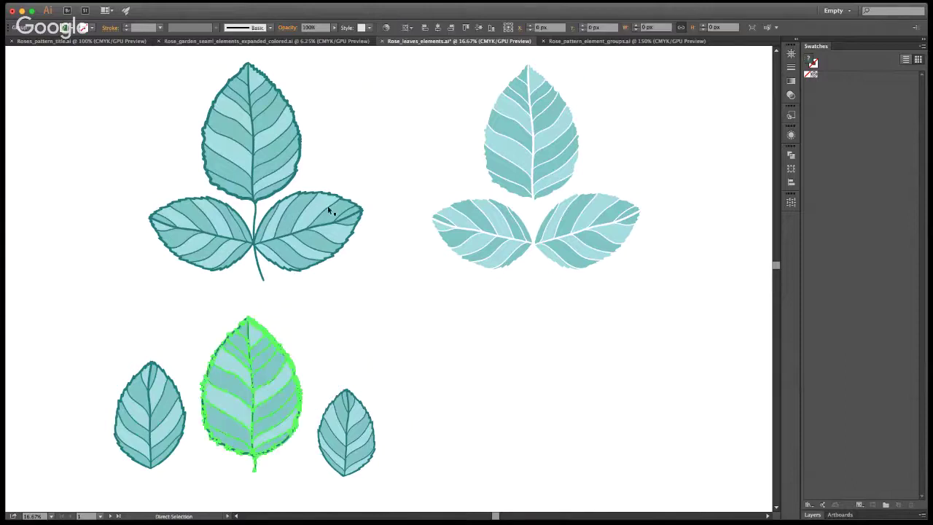
{"action": "left_click", "coordinate": [384, 185]}
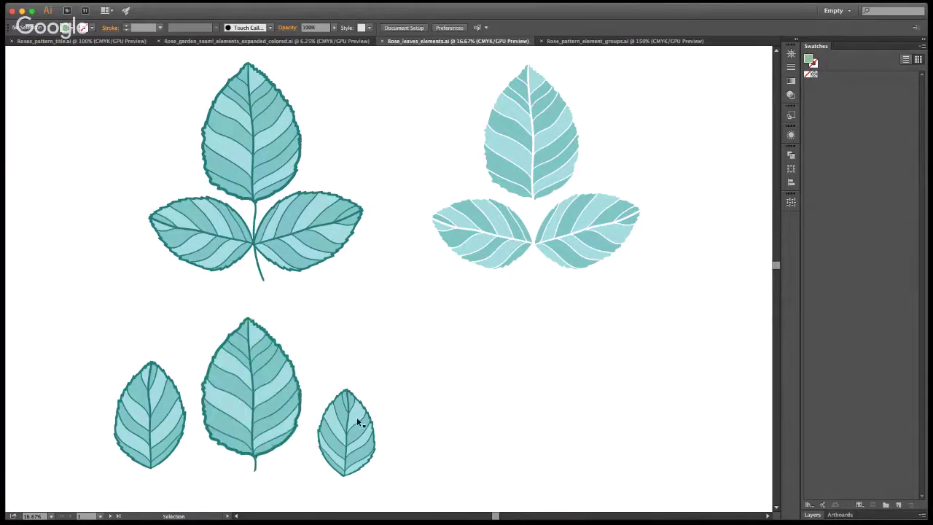
{"action": "left_click", "coordinate": [335, 422]}
{"action": "key", "text": "super+alt+bracketleft"}
{"action": "key", "text": "super+alt+bracketleft"}
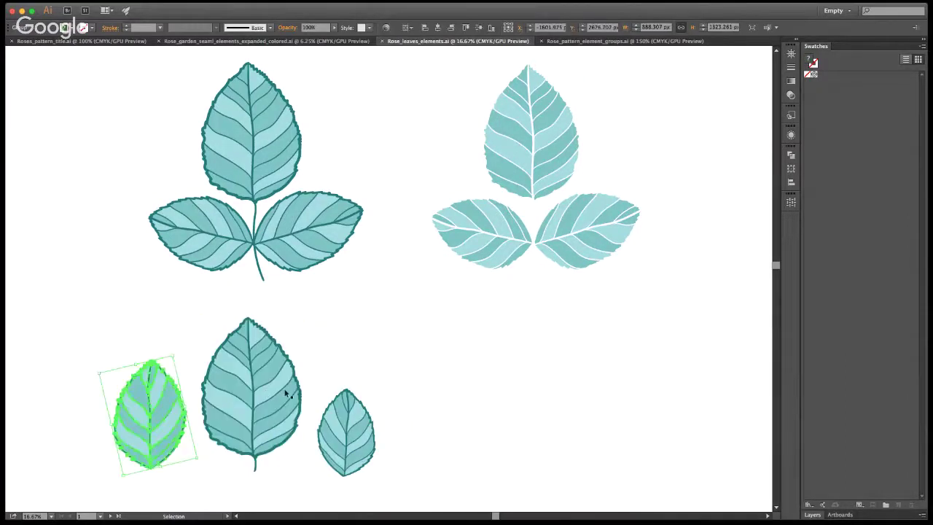
{"action": "left_click", "coordinate": [353, 346]}
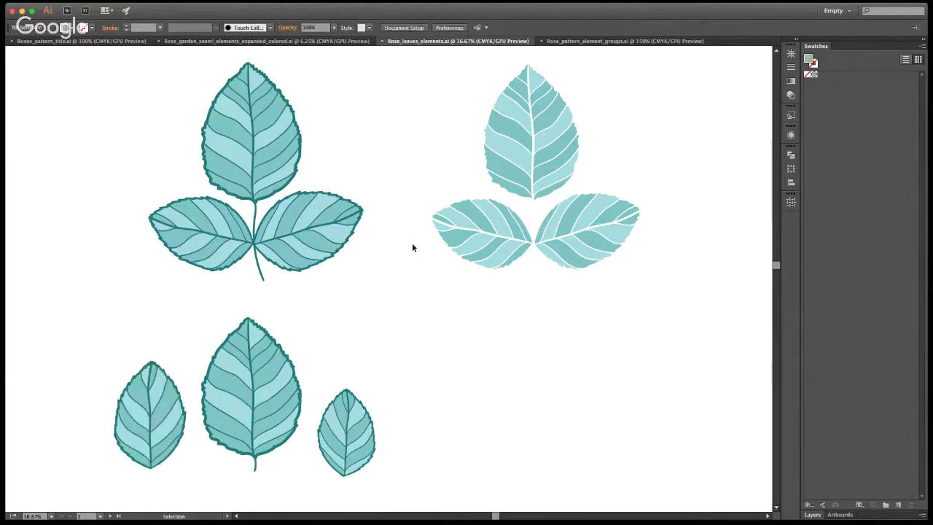
{"action": "scroll", "coordinate": [574, 313], "scroll_direction": "up", "scroll_amount": 10}
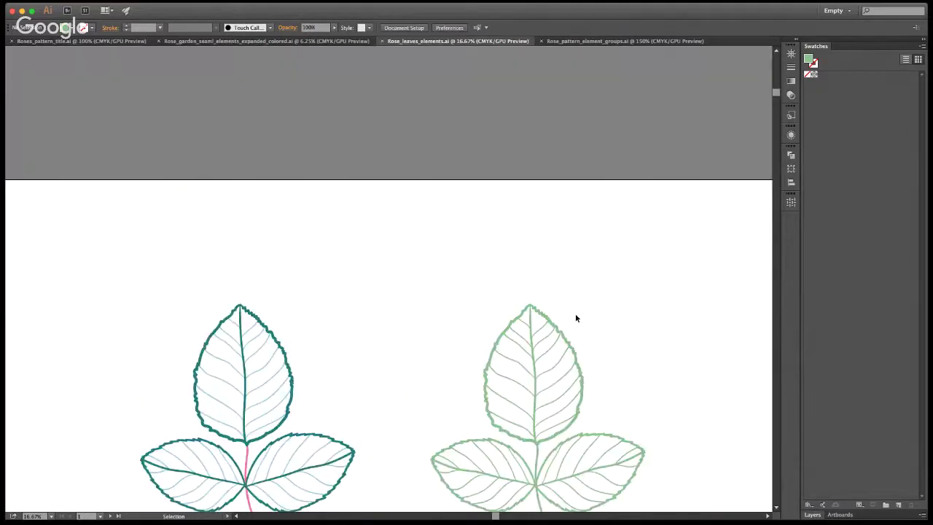
{"action": "scroll", "coordinate": [575, 314], "scroll_direction": "down", "scroll_amount": 5}
{"action": "scroll", "coordinate": [399, 292], "scroll_direction": "down", "scroll_amount": 3}
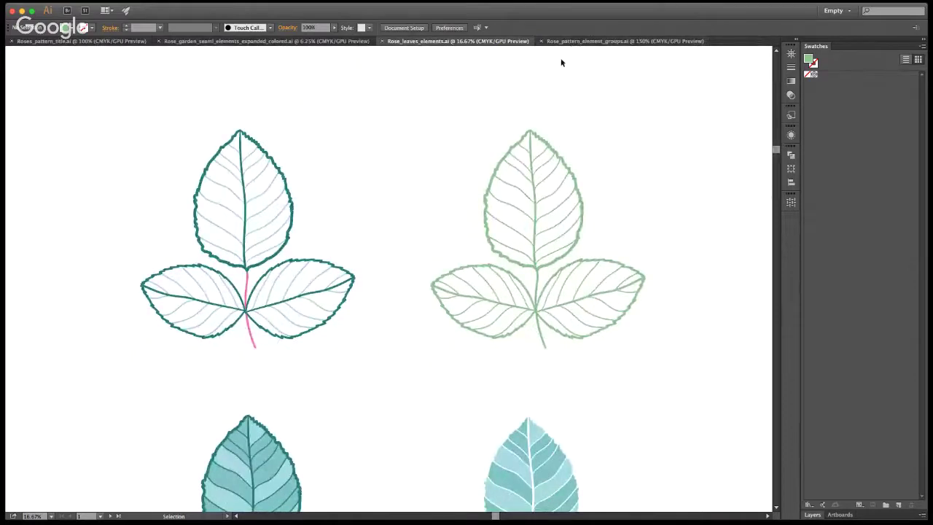
Switch to Rose_pattern_element_groups.ai, make Layer 2 visible and unlock Layer 2 and Layer 4.
{"action": "left_click", "coordinate": [586, 42]}
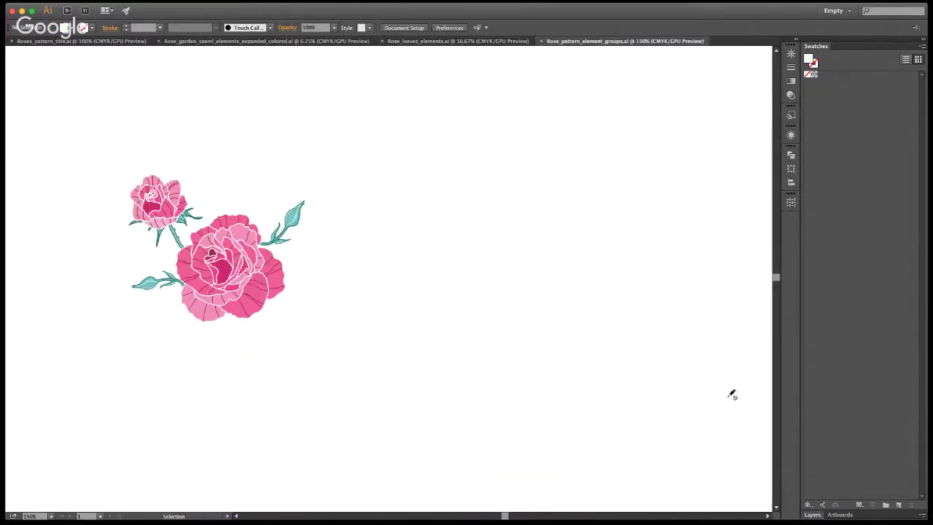
{"action": "scroll", "coordinate": [219, 255], "scroll_direction": "up", "scroll_amount": 1}
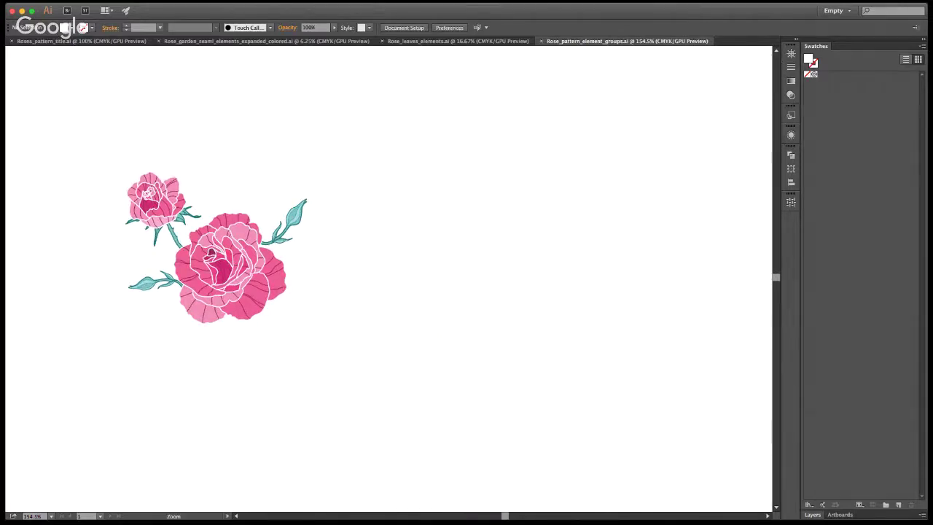
{"action": "left_click", "coordinate": [812, 515]}
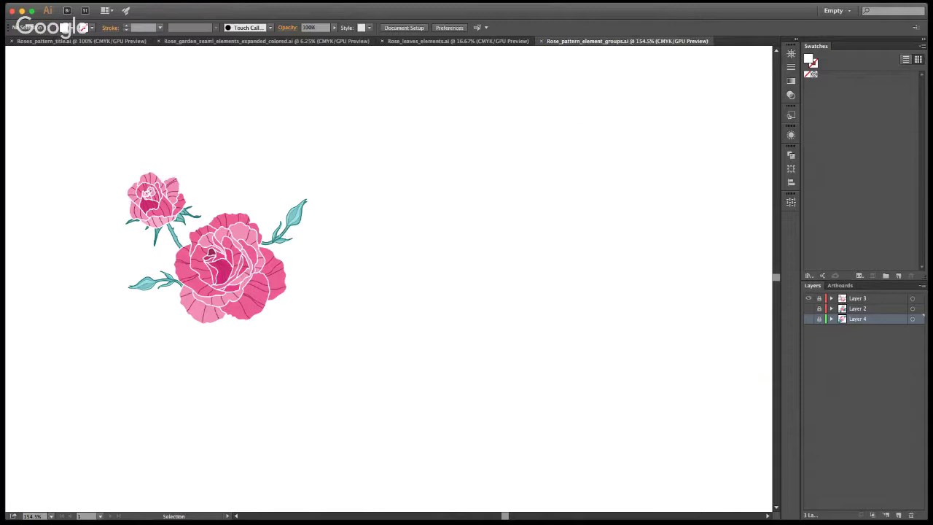
{"action": "left_click", "coordinate": [808, 308]}
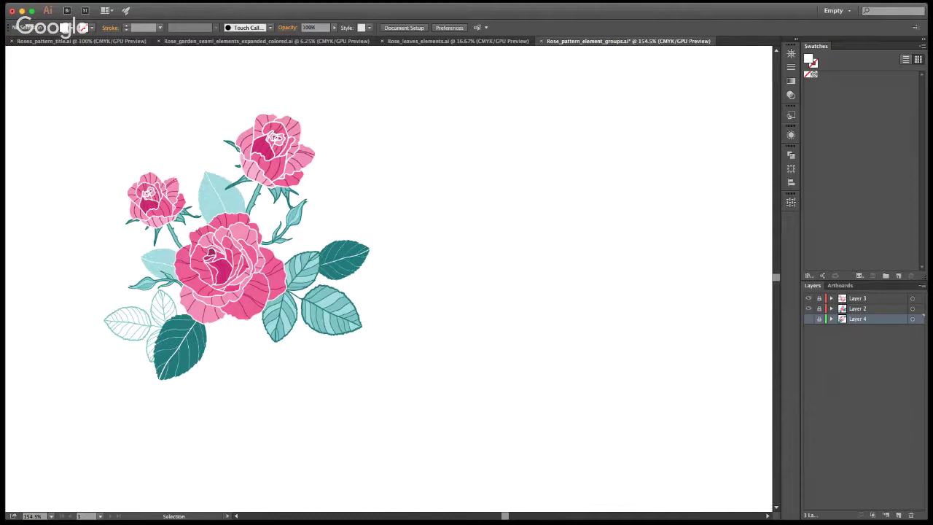
{"action": "left_click", "coordinate": [818, 318]}
{"action": "left_click", "coordinate": [818, 308]}
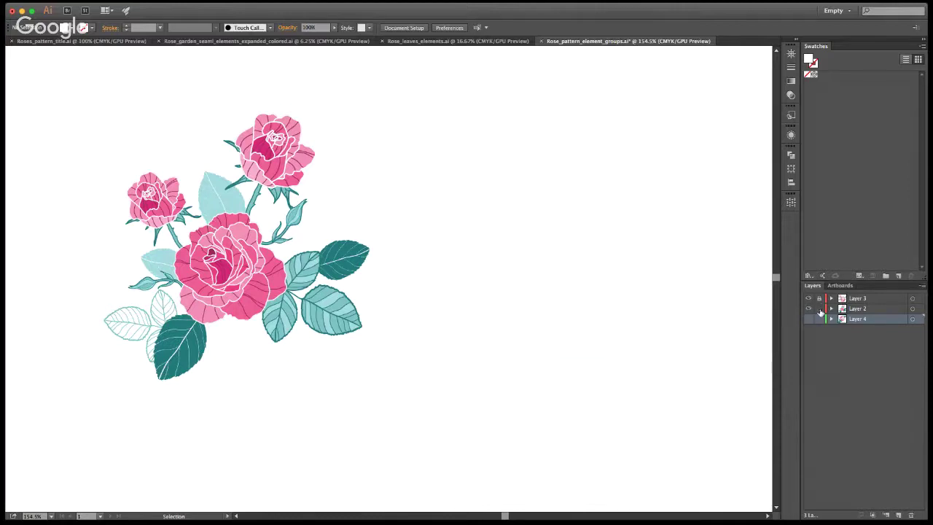
Try moving the outlined three-leaf group out from behind the dark teal leaf, and undo the move.
{"action": "left_click", "coordinate": [141, 318]}
{"action": "left_click_drag", "start_coordinate": [141, 319], "coordinate": [105, 307]}
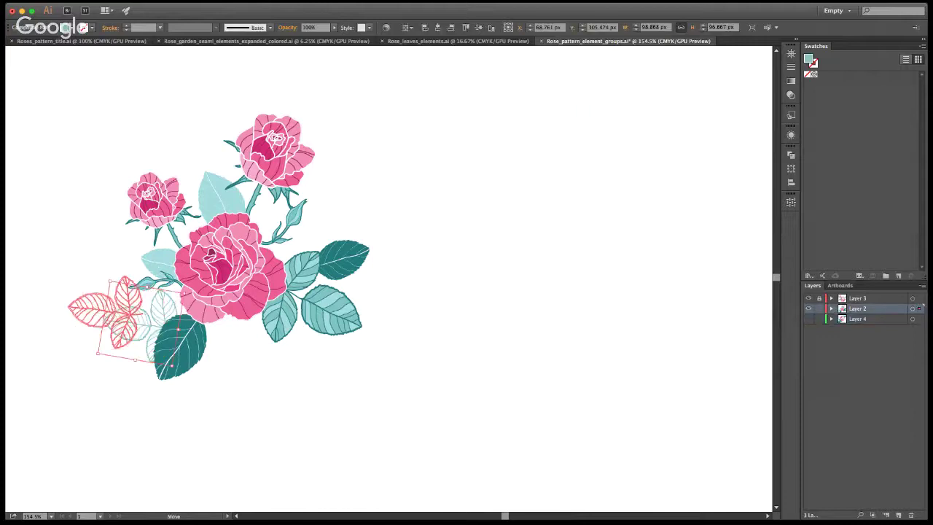
{"action": "left_click", "coordinate": [123, 385]}
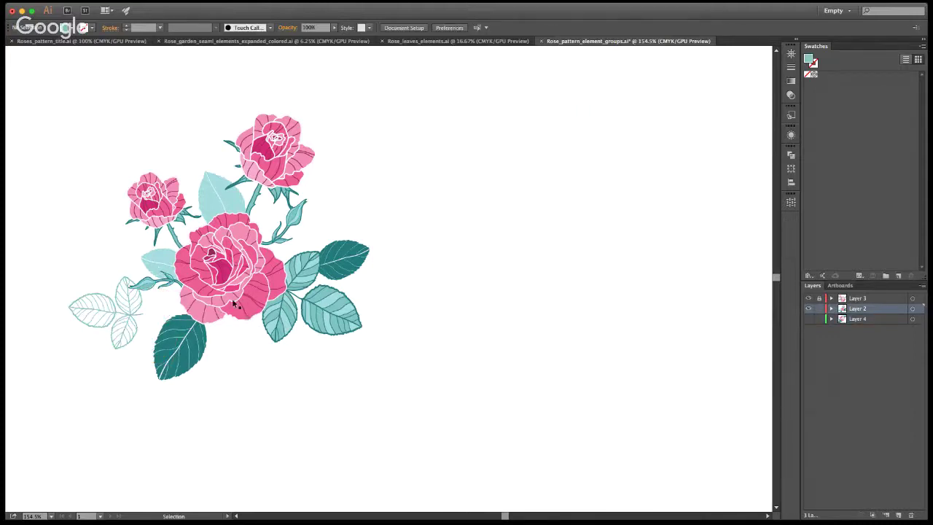
{"action": "key", "text": "ctrl+z"}
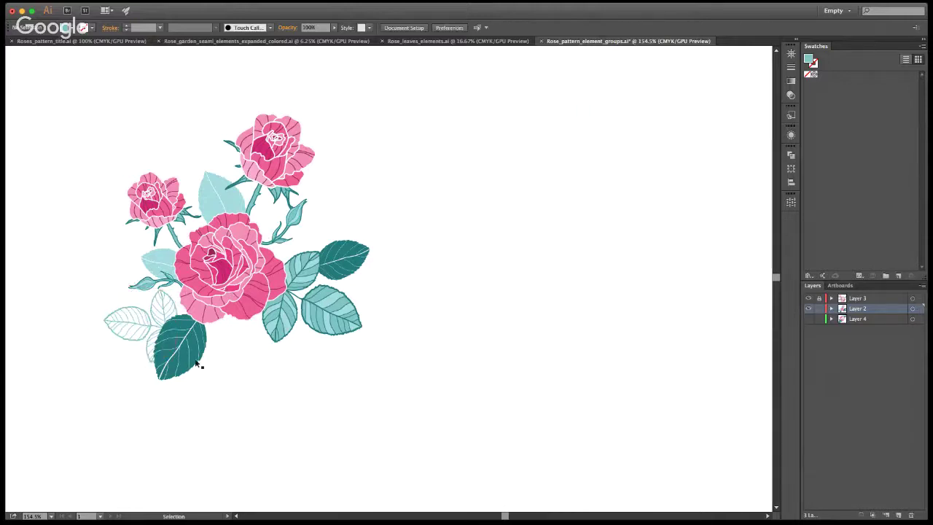
Inspect the individual leaves around the large rose by selecting the light blue, outlined and dark teal ones.
{"action": "left_click", "coordinate": [219, 196]}
{"action": "left_click", "coordinate": [135, 329]}
{"action": "left_click", "coordinate": [183, 343]}
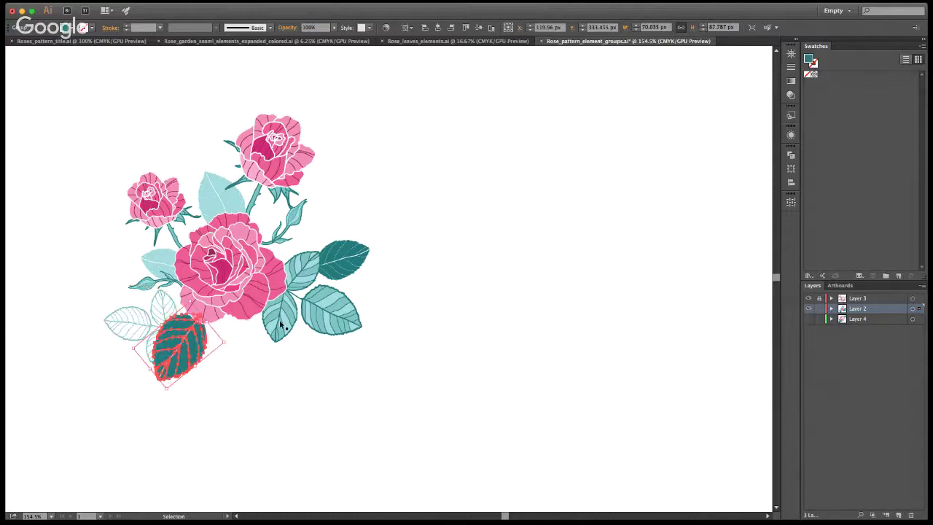
{"action": "key", "text": "ctrl+alt+]"}
{"action": "left_click", "coordinate": [210, 377]}
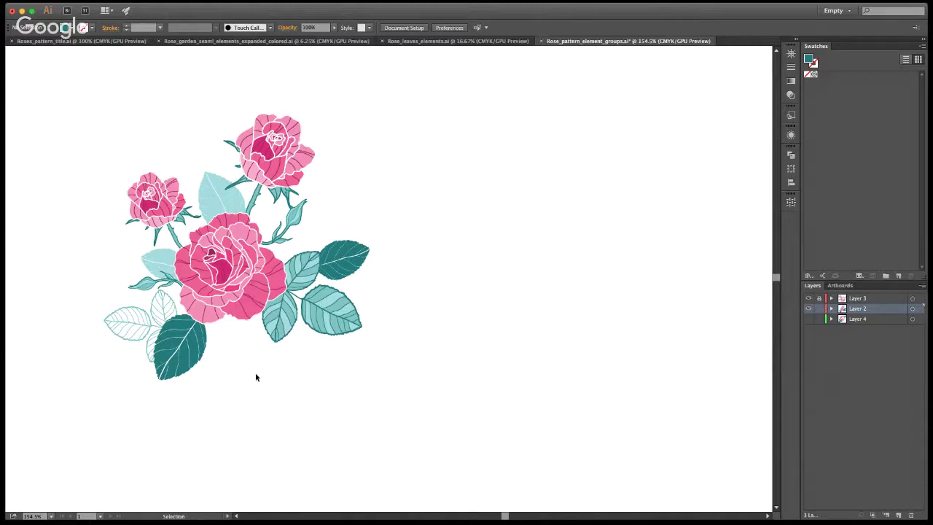
Make Layer 4 visible to bring up the second rose group with its leaves.
{"action": "key", "text": "a"}
{"action": "key", "text": "super+s"}
{"action": "left_click", "coordinate": [809, 320]}
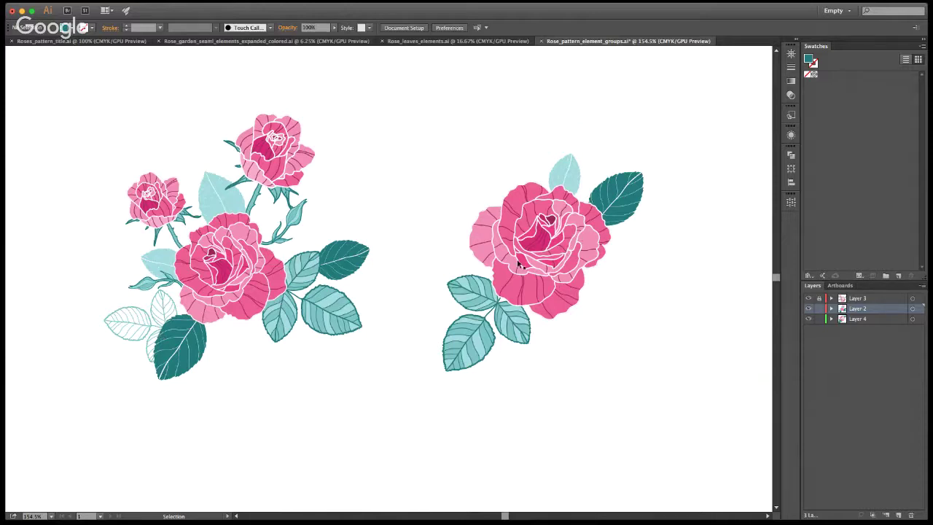
{"action": "key", "text": "a"}
Create a new square document, and go to the untitled document containing the 600 px New Symbol tile.
{"action": "key", "text": "super+alt+n"}
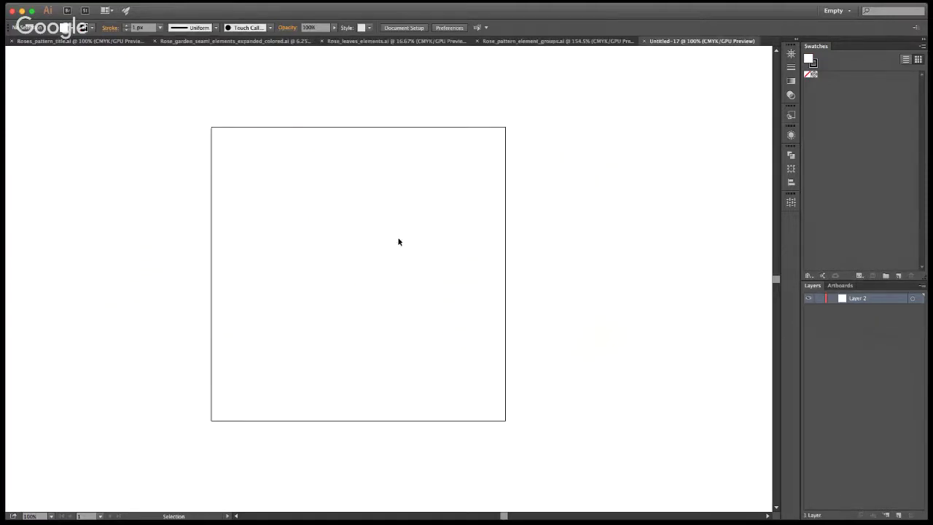
{"action": "left_click", "coordinate": [644, 41]}
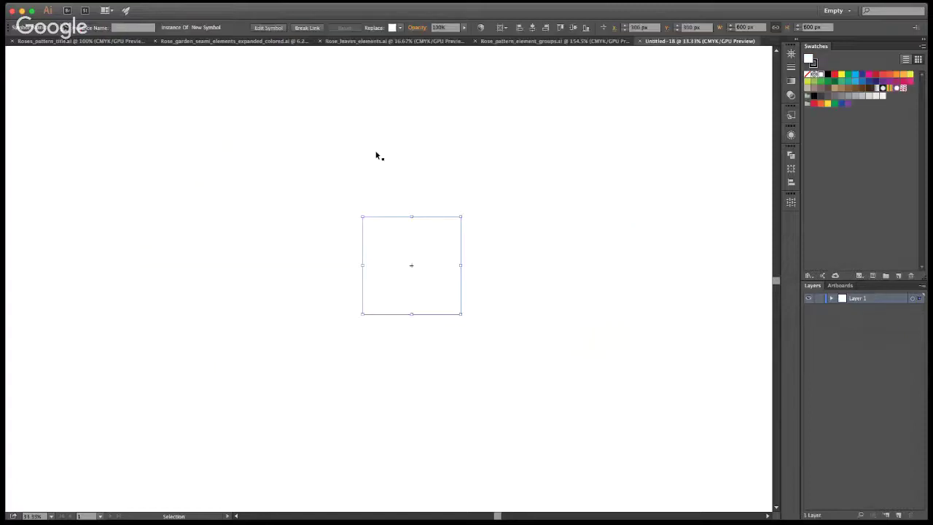
{"action": "key", "text": "ctrl+v"}
Fill the square inside New Symbol with yellow-green and cyan blue, leave symbol editing, and check one outer tile instance.
{"action": "double_click", "coordinate": [400, 263]}
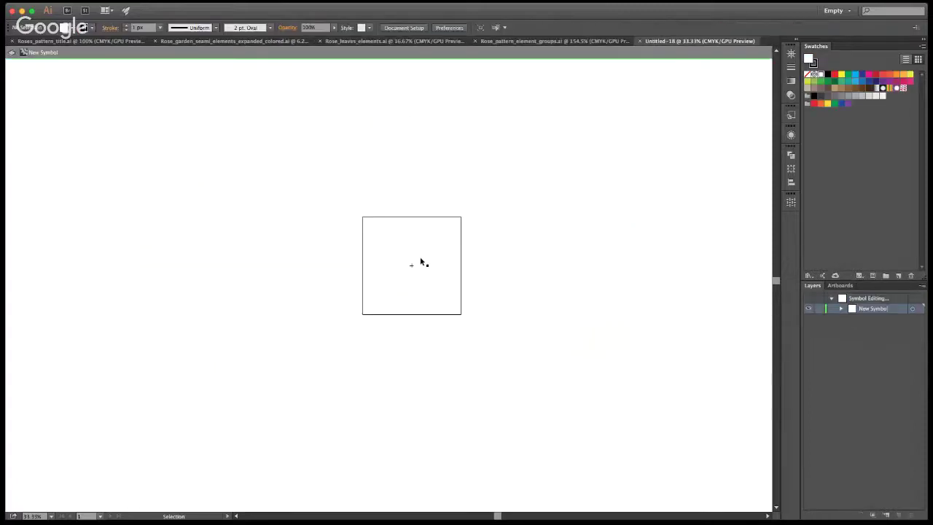
{"action": "left_click", "coordinate": [423, 260]}
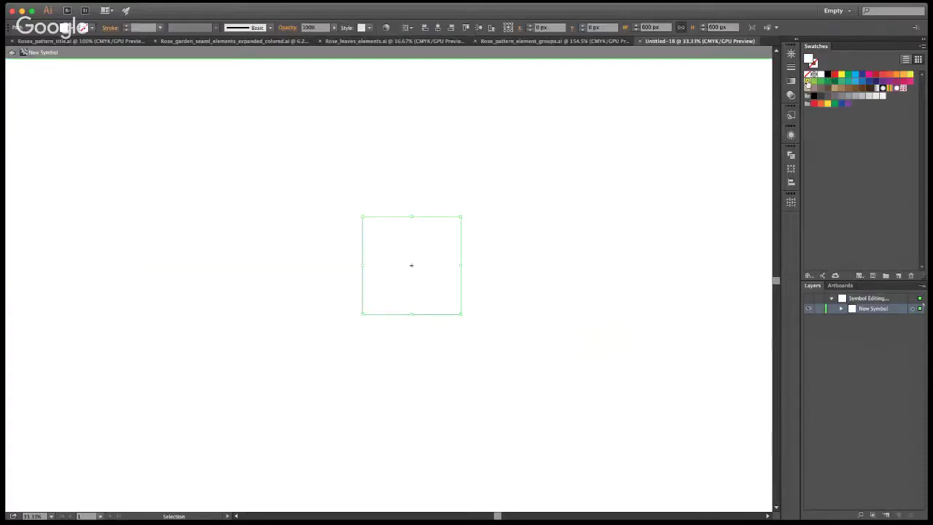
{"action": "left_click", "coordinate": [808, 82]}
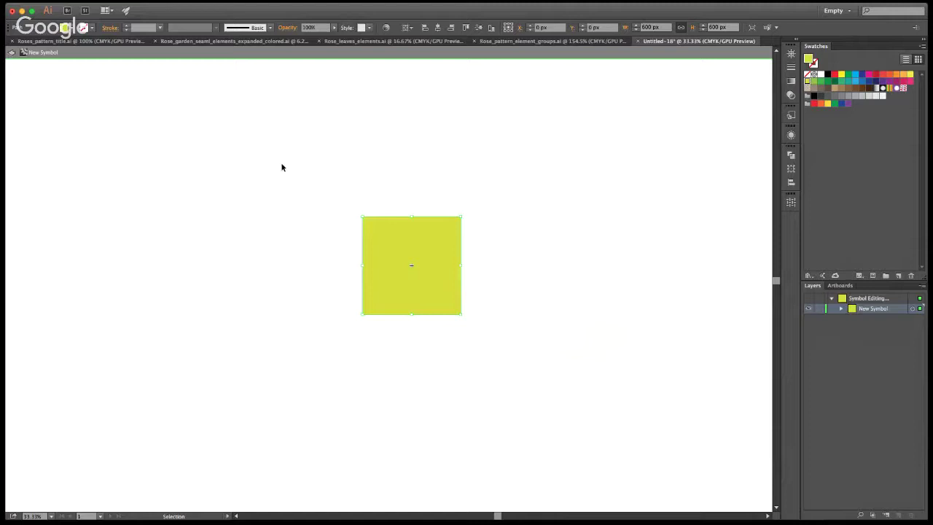
{"action": "left_click", "coordinate": [855, 74]}
{"action": "left_click", "coordinate": [12, 52]}
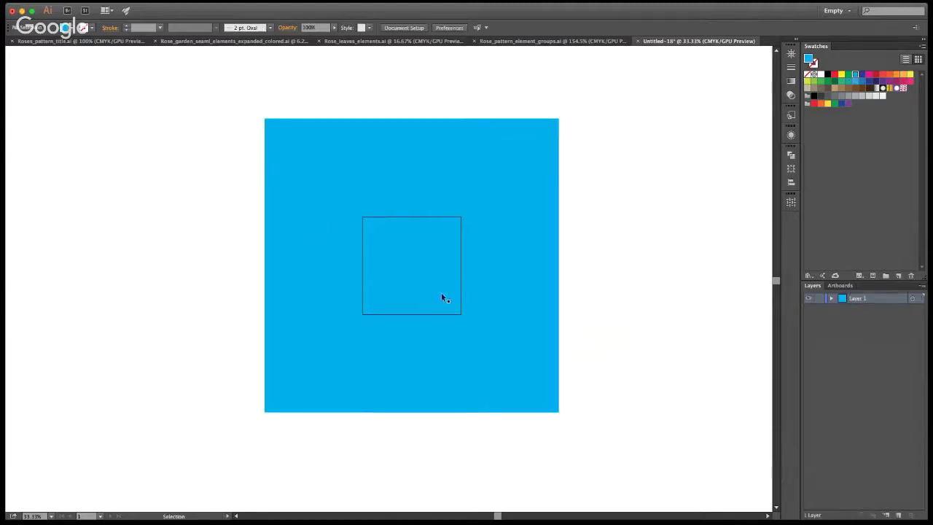
{"action": "left_click_drag", "start_coordinate": [443, 298], "coordinate": [507, 164]}
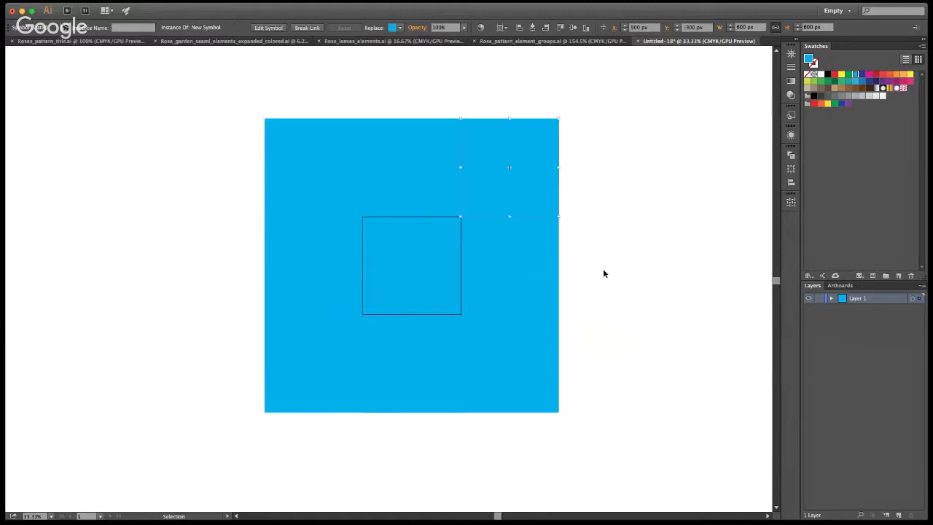
{"action": "left_click", "coordinate": [604, 274]}
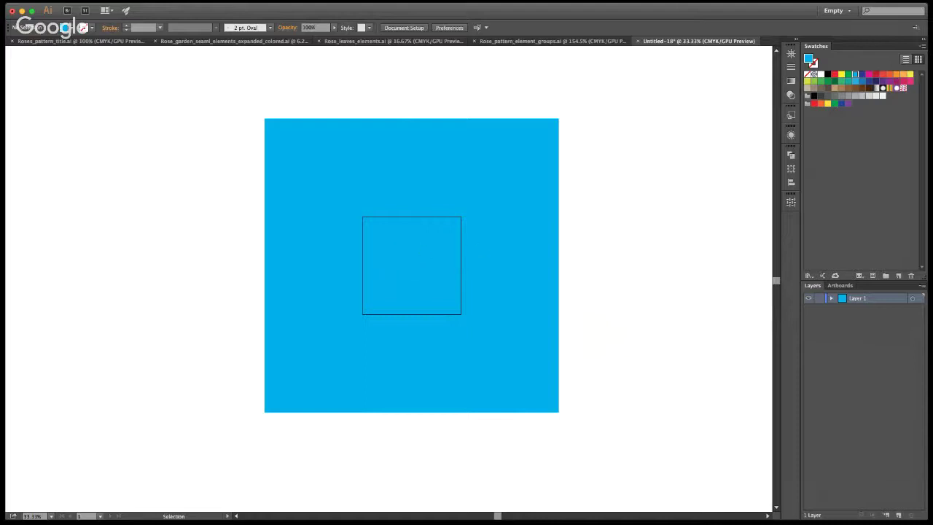
Reopen New Symbol for editing, fill its square with white, and leave symbol editing.
{"action": "double_click", "coordinate": [412, 262]}
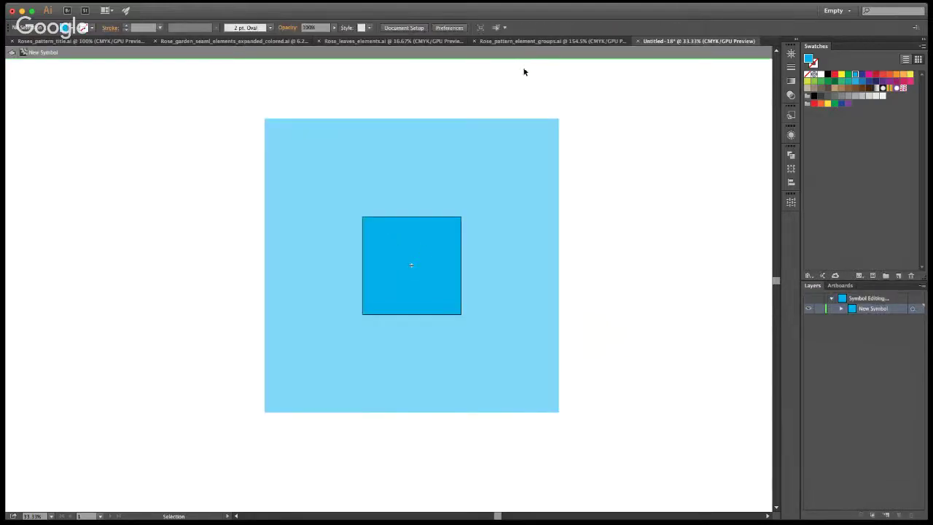
{"action": "left_click", "coordinate": [402, 263]}
{"action": "left_click", "coordinate": [820, 73]}
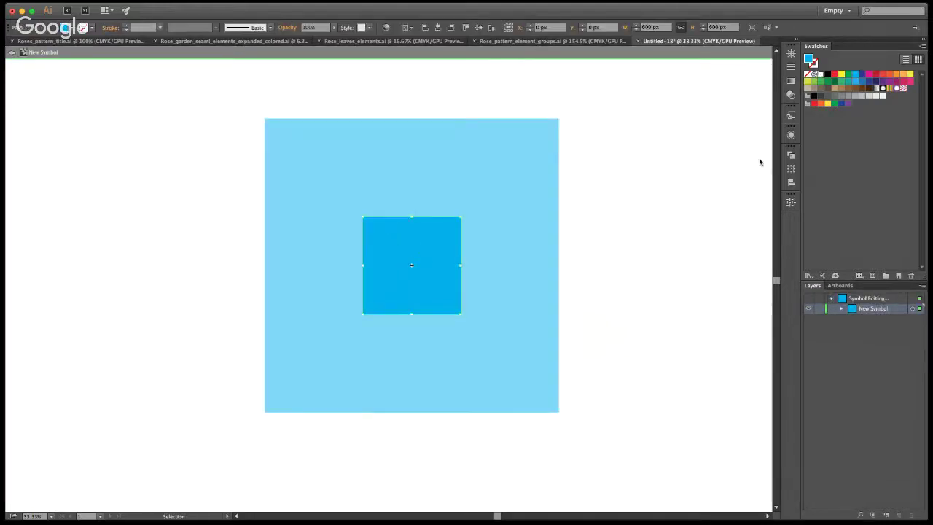
{"action": "left_click", "coordinate": [641, 158]}
{"action": "key", "text": "Escape"}
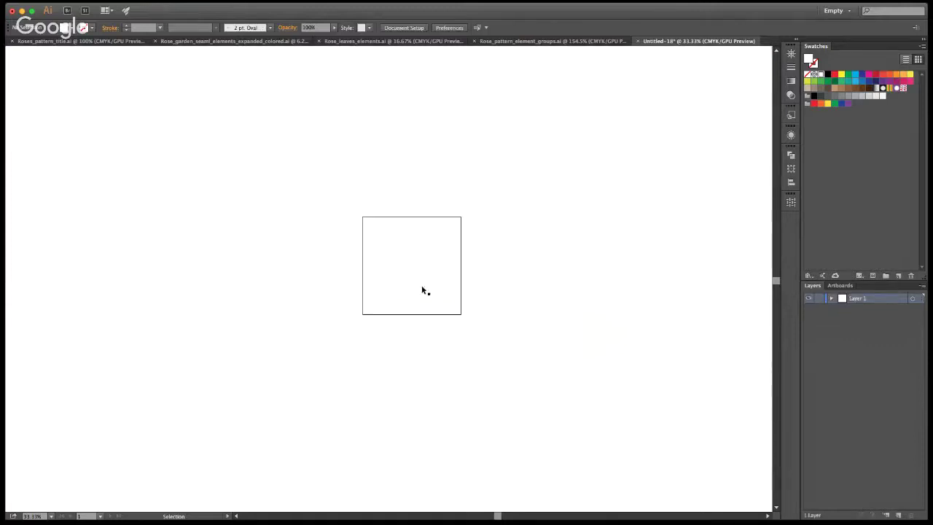
Open New Symbol for editing, and copy both rose groups from Rose_pattern_element_groups.ai with Layer 3 unlocked.
{"action": "double_click", "coordinate": [417, 276]}
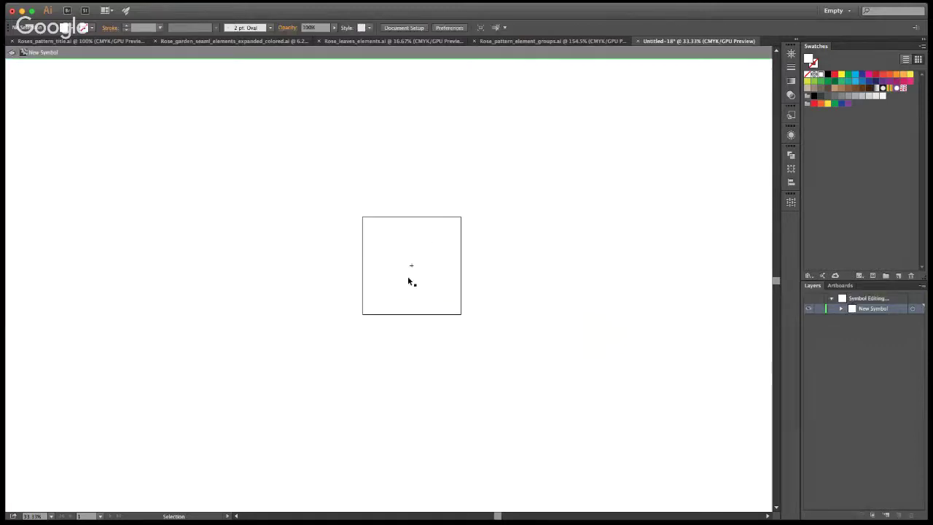
{"action": "left_click", "coordinate": [534, 41]}
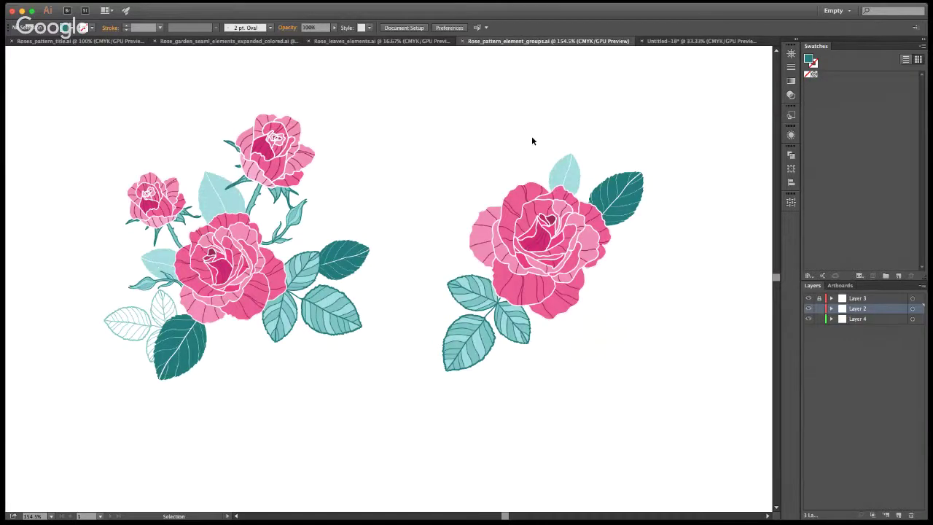
{"action": "left_click", "coordinate": [342, 363]}
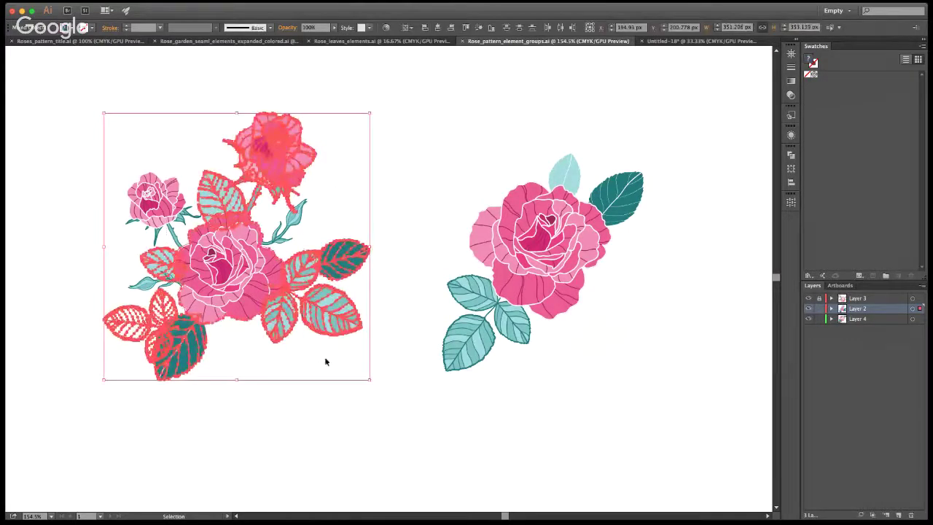
{"action": "left_click", "coordinate": [414, 367]}
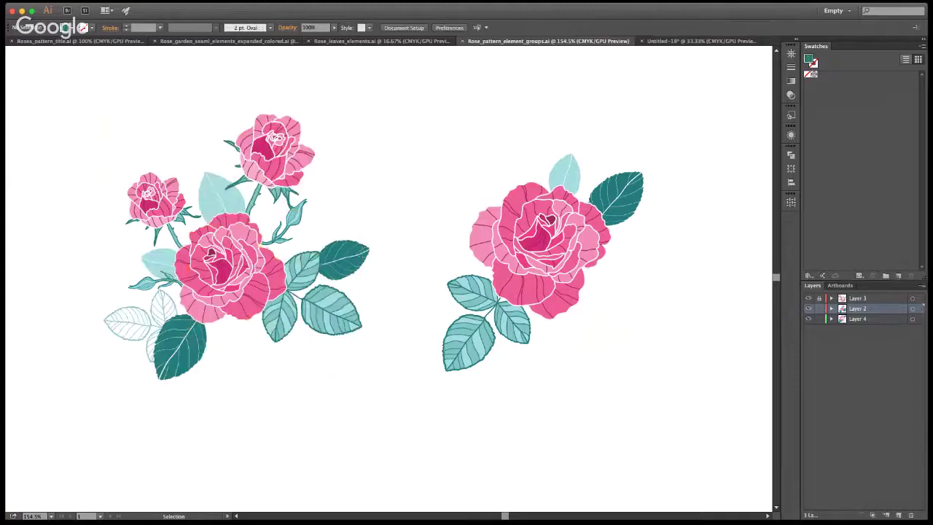
{"action": "left_click_drag", "start_coordinate": [17, 67], "coordinate": [387, 348]}
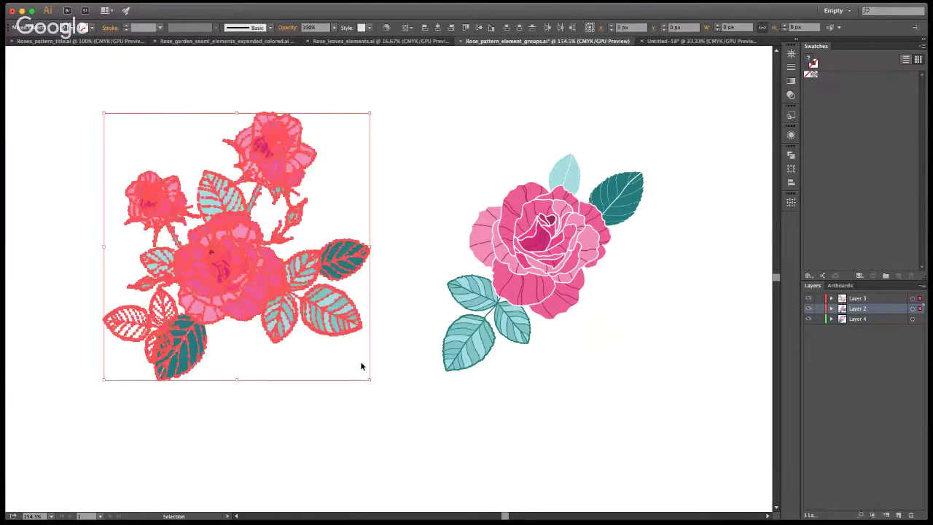
{"action": "left_click_drag", "start_coordinate": [47, 95], "coordinate": [666, 397]}
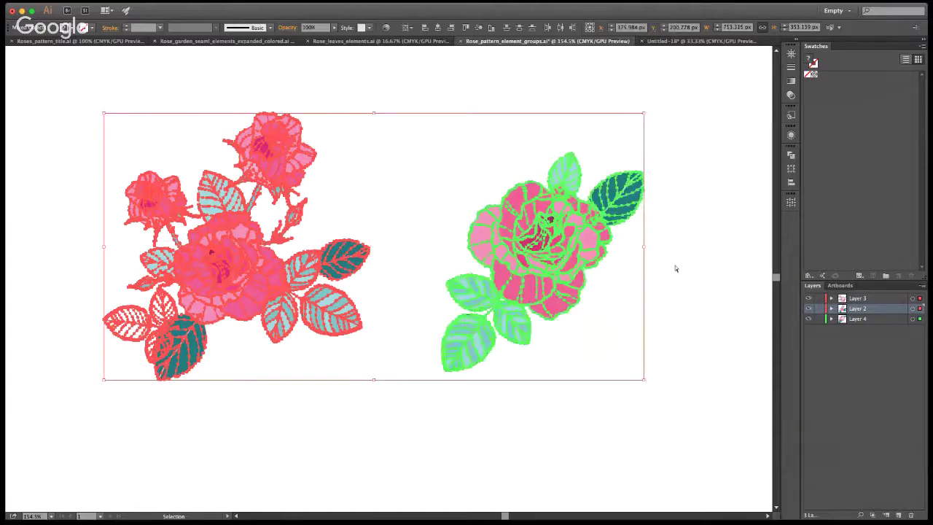
Paste both rose groups into New Symbol in the untitled document and move them up and right over the tile.
{"action": "left_click", "coordinate": [679, 42]}
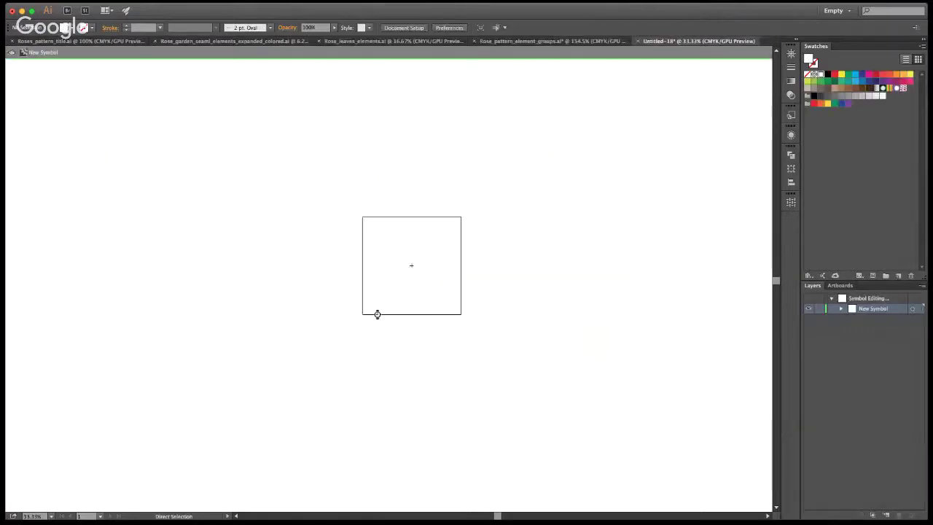
{"action": "left_click_drag", "start_coordinate": [376, 314], "coordinate": [397, 259]}
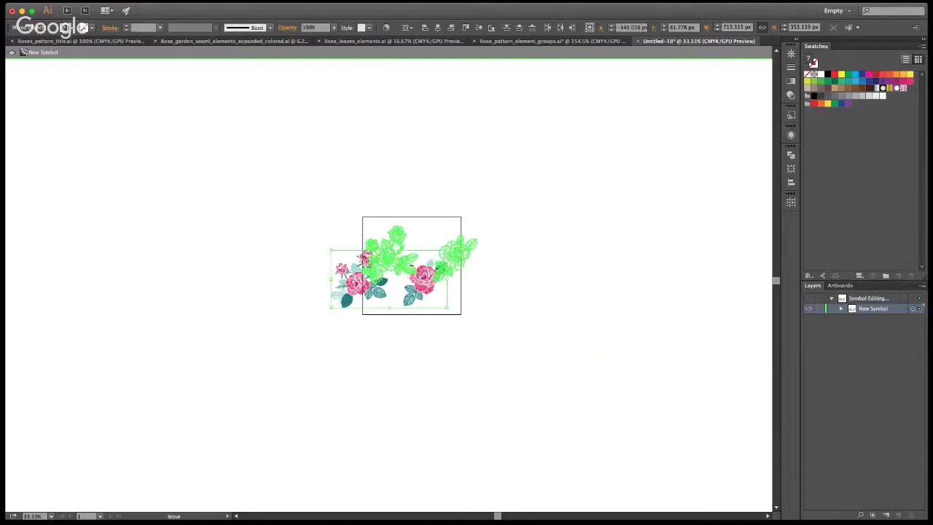
{"action": "left_click", "coordinate": [202, 262]}
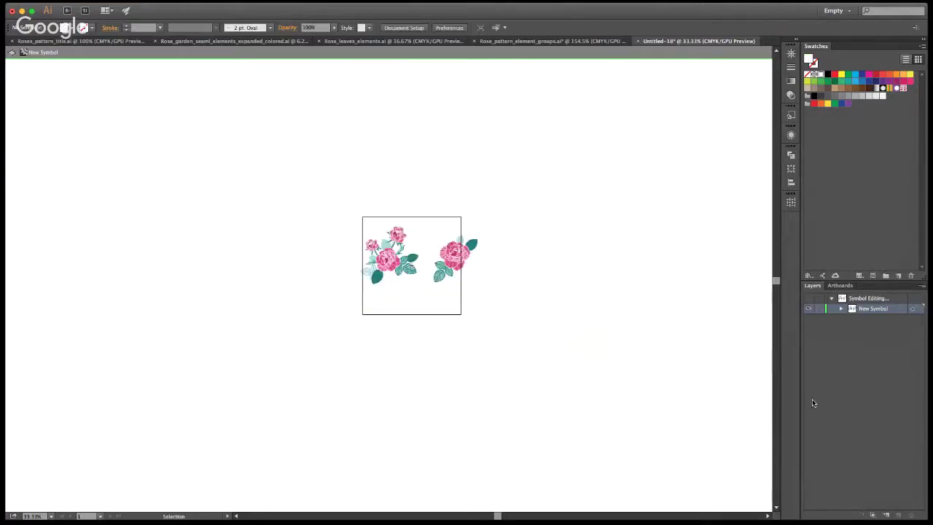
Lock the 600 px tile square inside New Symbol so only the rose artwork can be selected.
{"action": "key", "text": "super+1"}
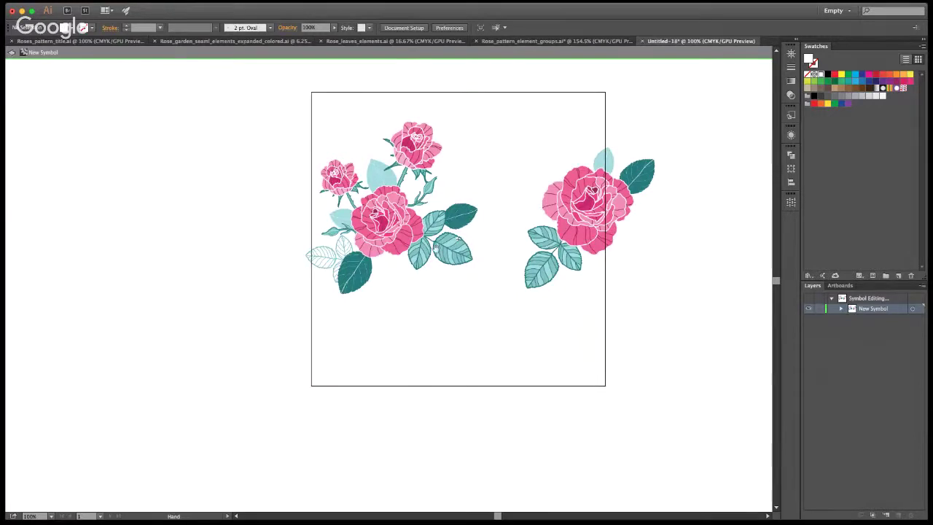
{"action": "left_click_drag", "start_coordinate": [459, 239], "coordinate": [420, 270]}
{"action": "key", "text": "super+a"}
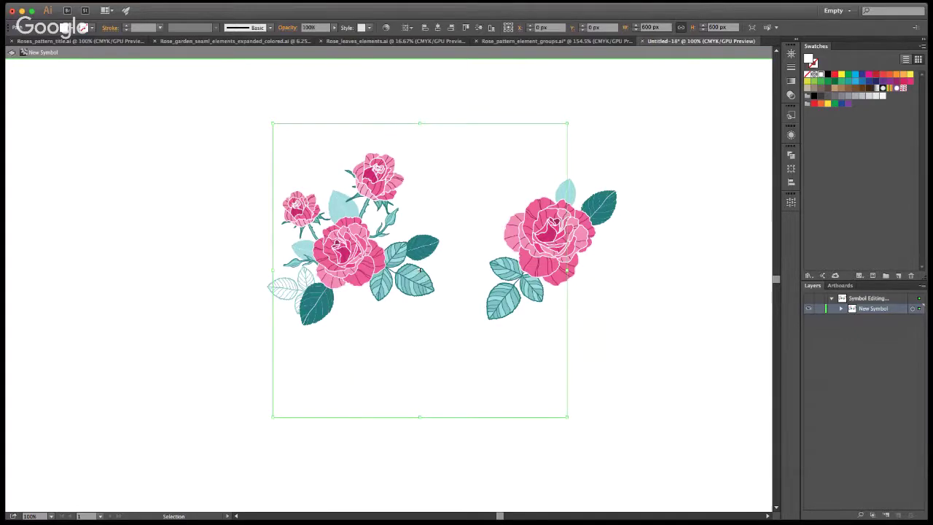
{"action": "left_click", "coordinate": [578, 142]}
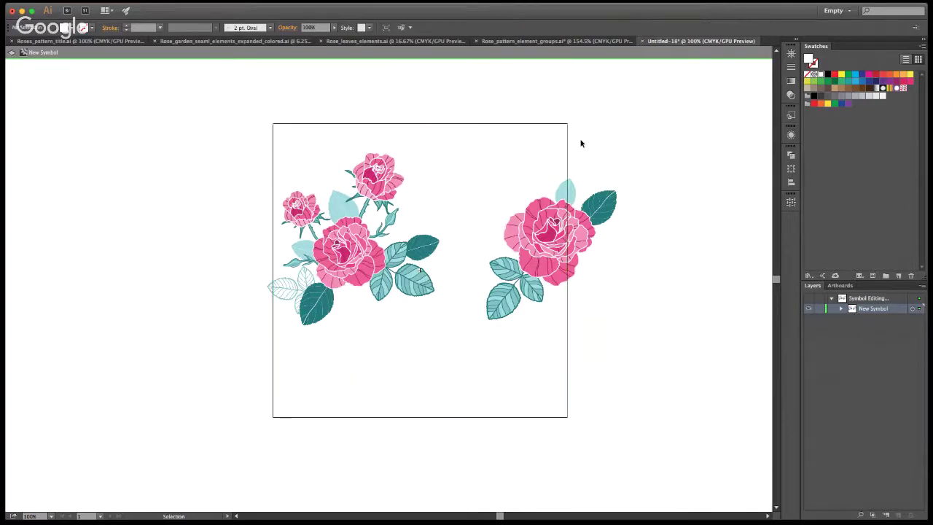
Move the three-rose group over the tile's upper-left corner and place the single-rose group below it inside the square.
{"action": "left_click", "coordinate": [357, 261]}
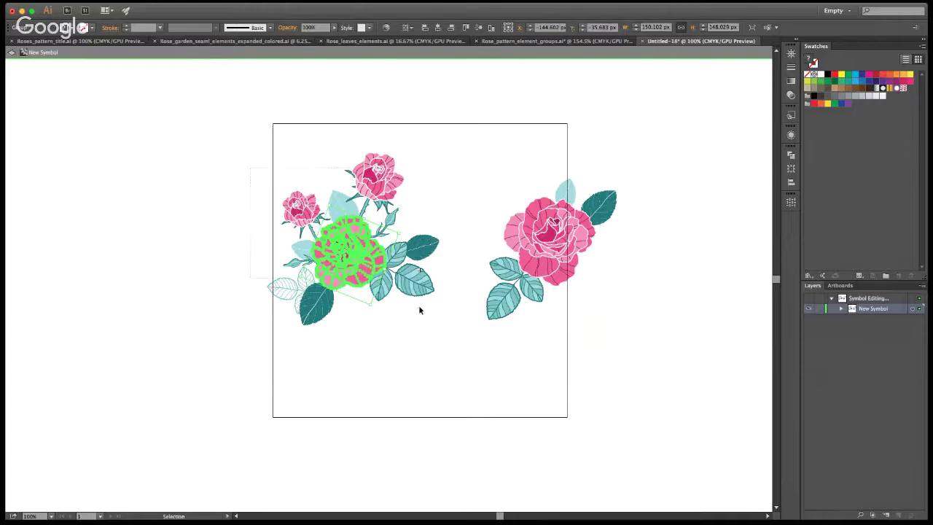
{"action": "left_click_drag", "start_coordinate": [318, 309], "coordinate": [284, 260]}
{"action": "left_click_drag", "start_coordinate": [541, 238], "coordinate": [350, 318]}
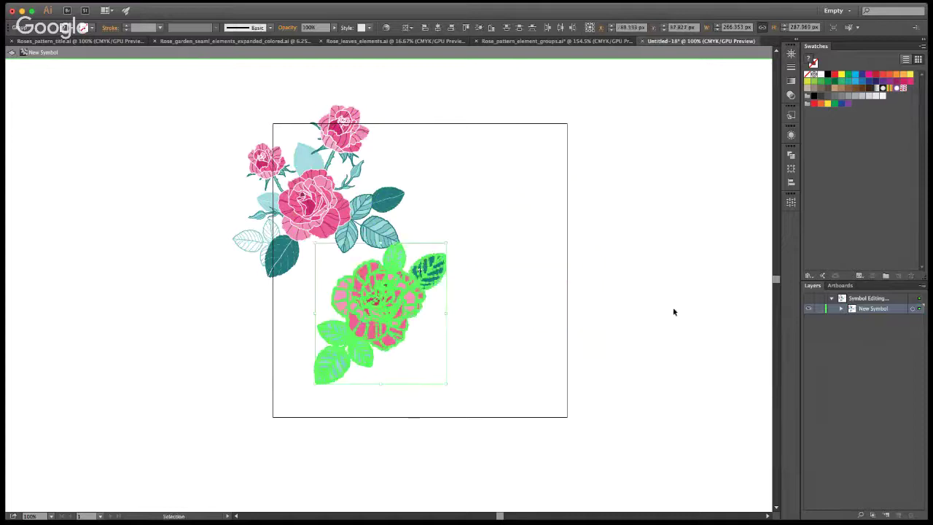
{"action": "left_click", "coordinate": [673, 312]}
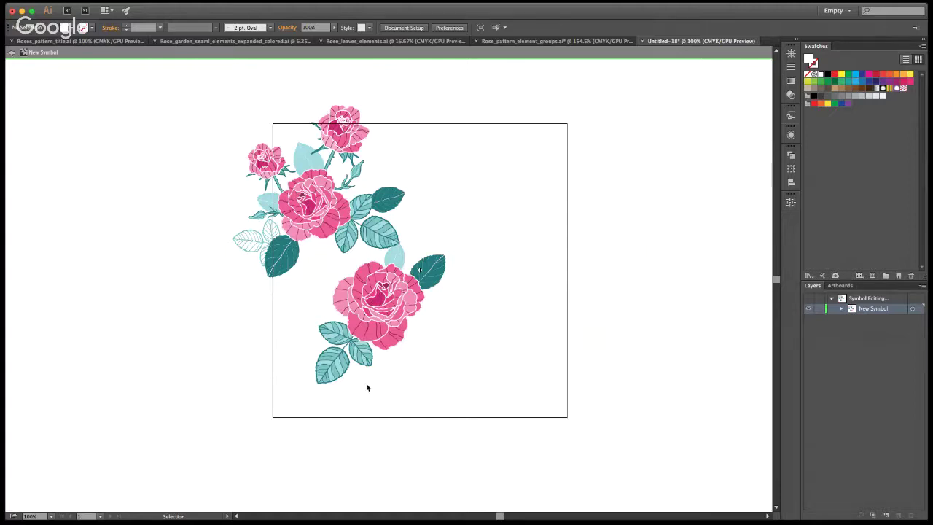
Leave symbol editing and examine how the rose groups repeat across the surrounding tiles.
{"action": "left_click", "coordinate": [12, 55]}
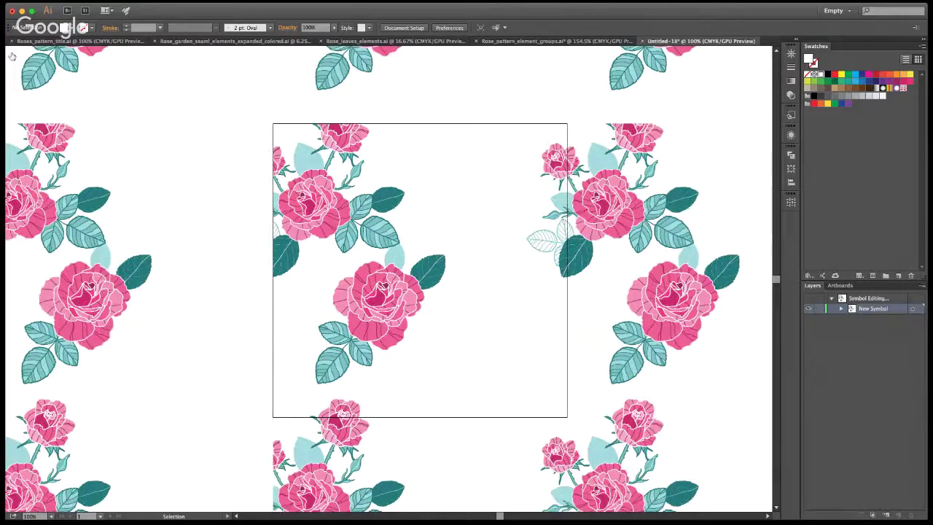
{"action": "left_click", "coordinate": [398, 242], "text": "alt"}
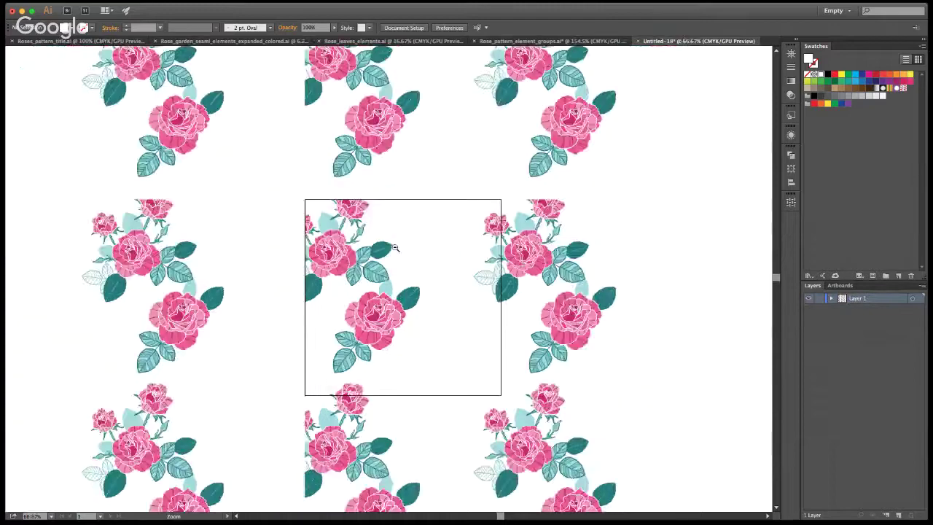
{"action": "scroll", "coordinate": [381, 285], "scroll_direction": "up", "scroll_amount": 1}
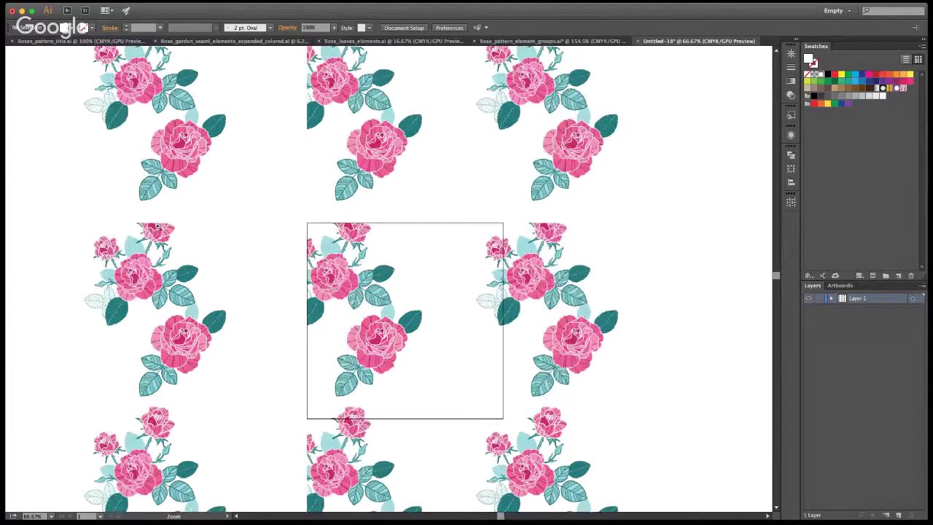
{"action": "left_click", "coordinate": [386, 336]}
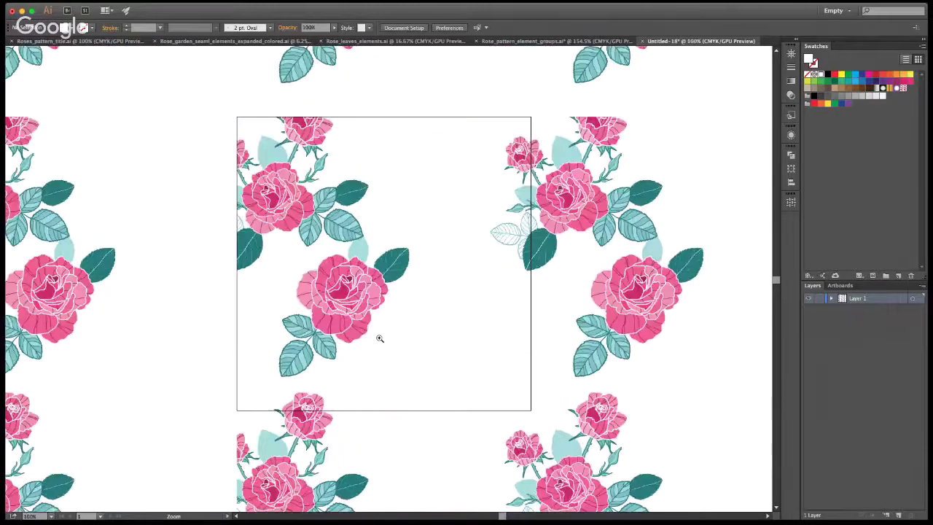
Reopen New Symbol briefly, leave symbol editing, and save the document as Roses_leaves_seaml_process.ai.
{"action": "key", "text": "v"}
{"action": "left_click", "coordinate": [308, 223]}
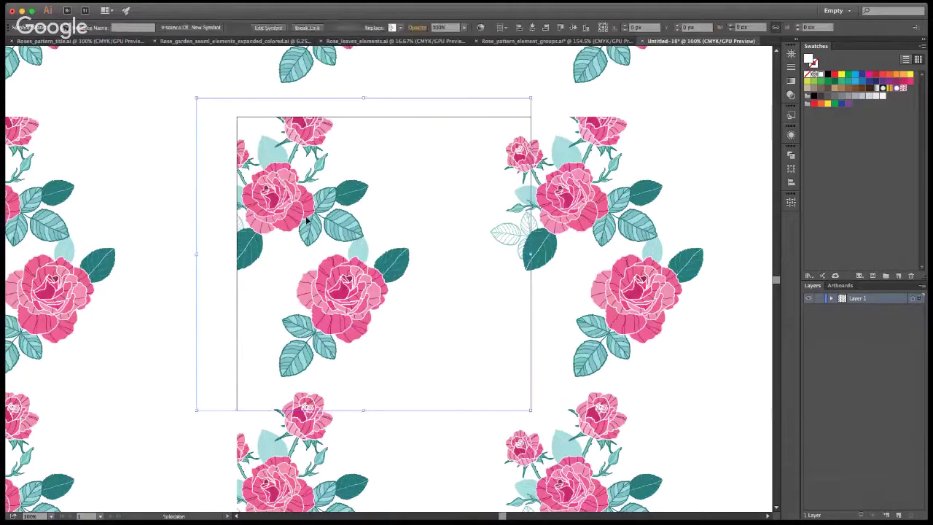
{"action": "double_click", "coordinate": [308, 223]}
{"action": "key", "text": "a"}
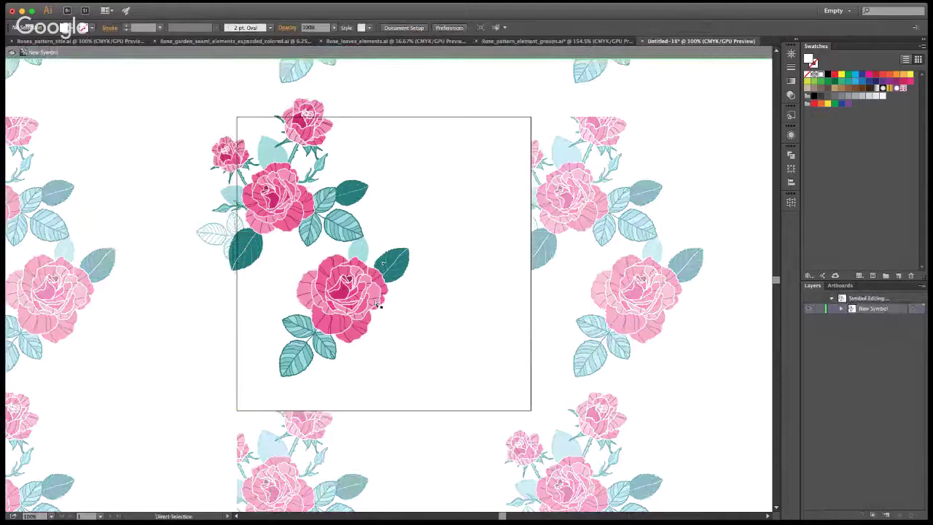
{"action": "key", "text": "Escape"}
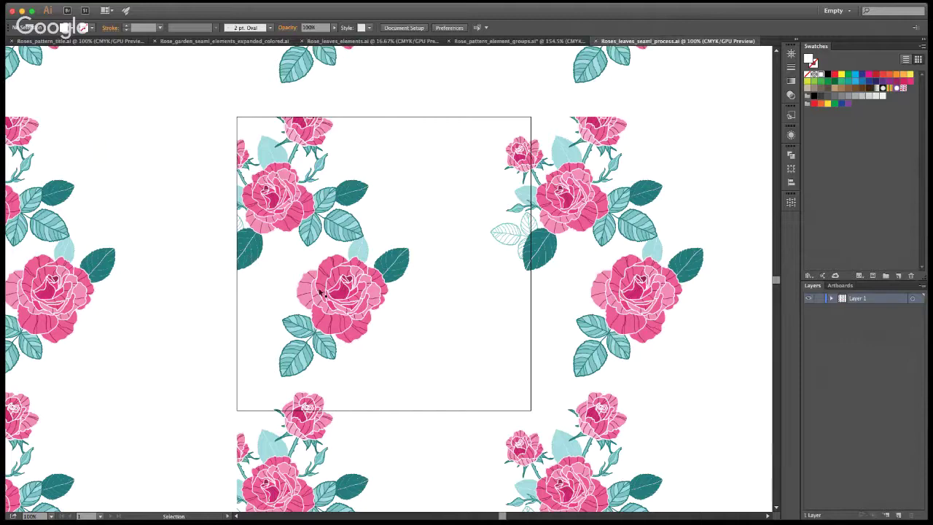
Reopen New Symbol for editing and switch to the Pattern Ext Feb 2017 workspace.
{"action": "left_click", "coordinate": [339, 228]}
{"action": "double_click", "coordinate": [348, 220]}
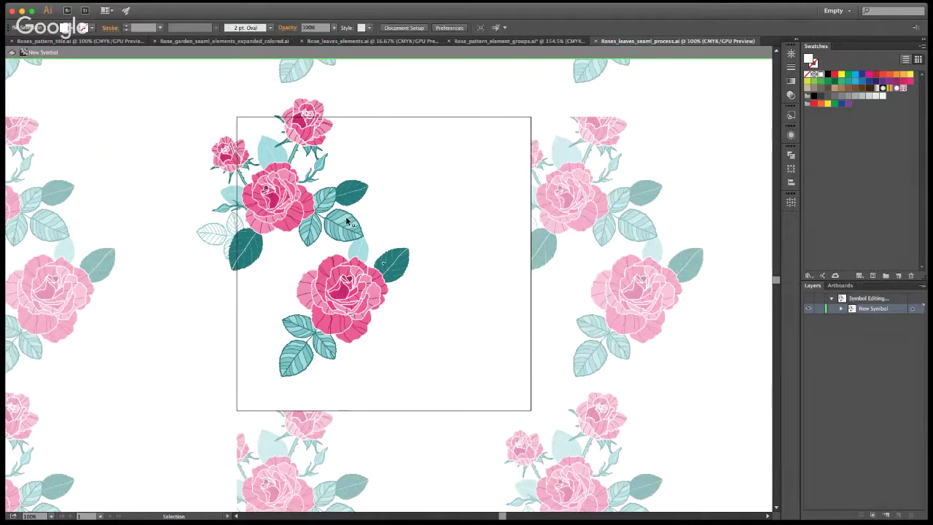
{"action": "left_click", "coordinate": [850, 31]}
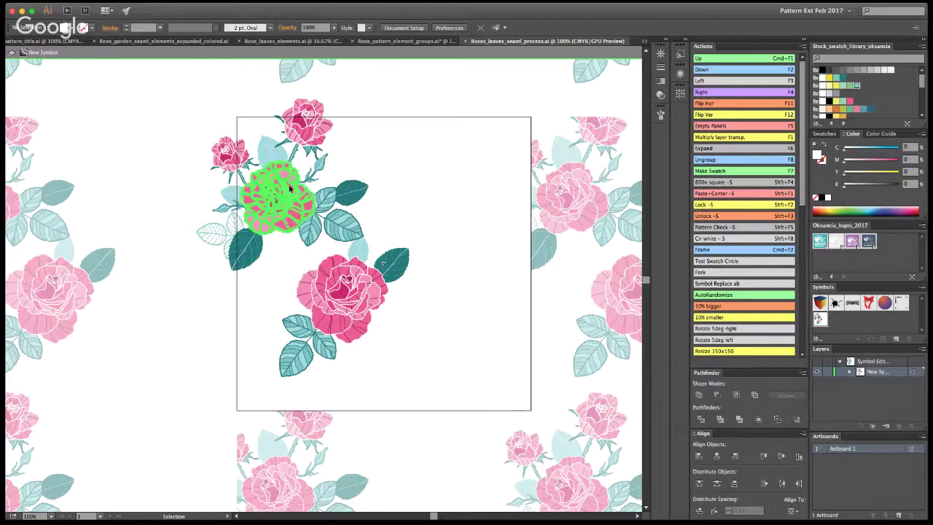
Duplicate the three-rose group without its lower dark leaf into the tile's lower-right corner.
{"action": "left_click", "coordinate": [343, 256]}
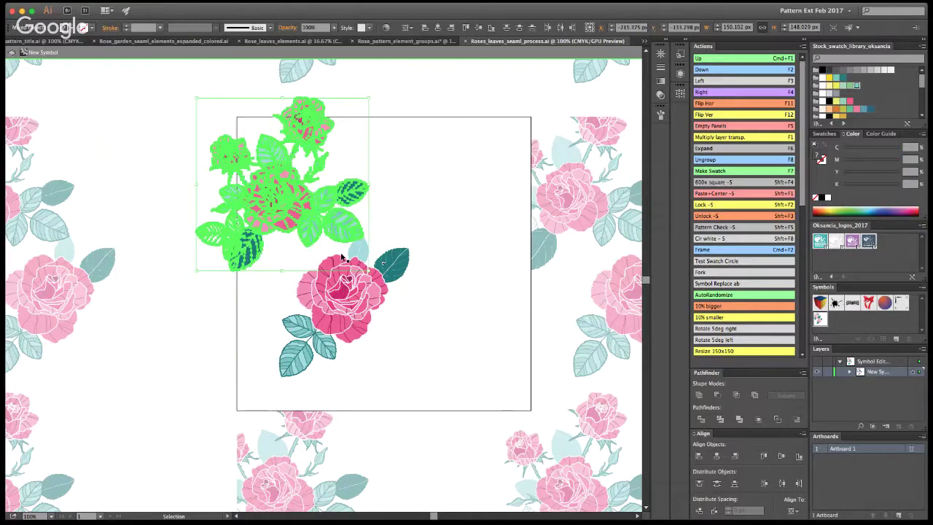
{"action": "left_click", "coordinate": [342, 257]}
{"action": "left_click", "coordinate": [423, 367]}
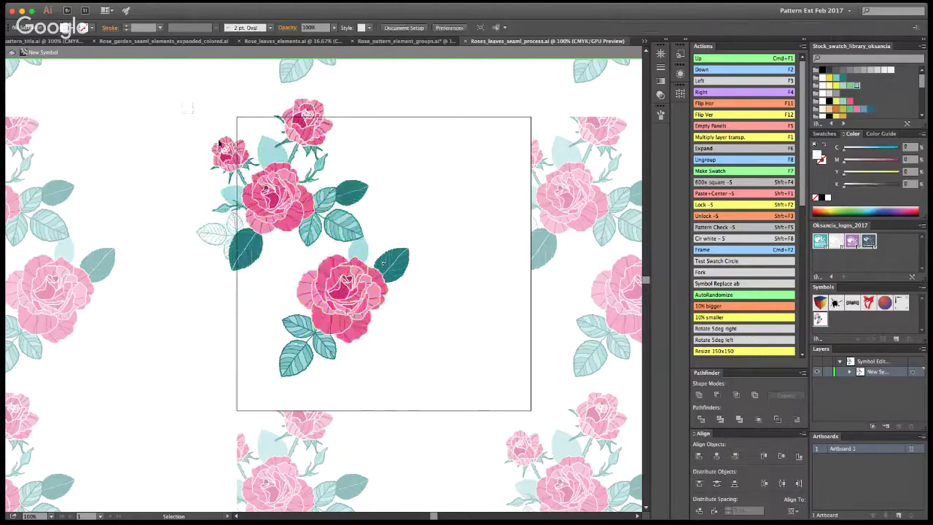
{"action": "left_click", "coordinate": [324, 256]}
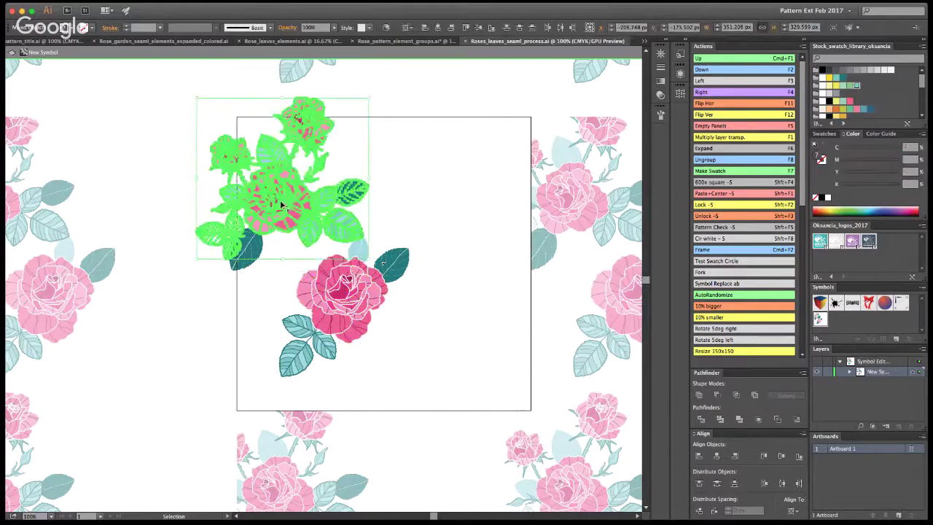
{"action": "left_click_drag", "start_coordinate": [282, 206], "coordinate": [460, 361]}
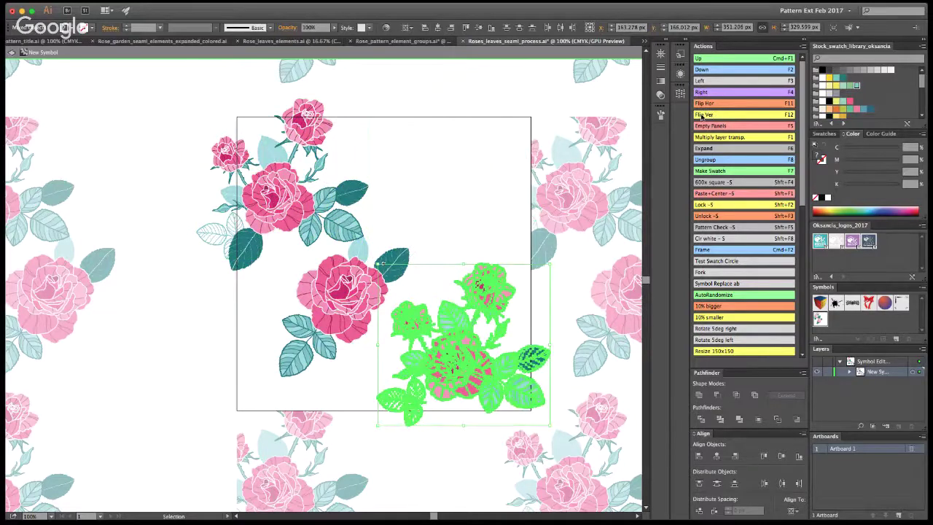
Mirror the duplicated group with the Flip Ver action, rotate it clockwise, and move it up beside the single rose.
{"action": "left_click", "coordinate": [719, 115]}
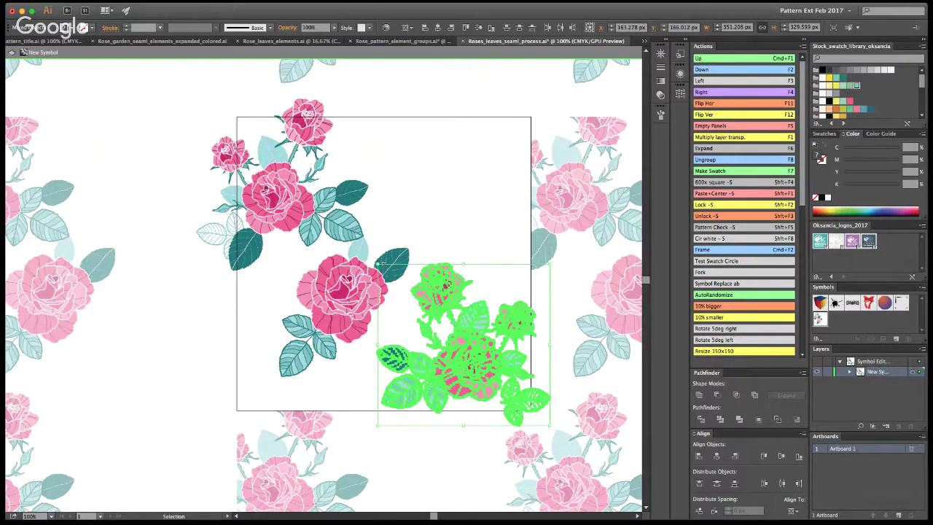
{"action": "key", "text": "F11"}
{"action": "key", "text": "F11"}
{"action": "mouse_move", "coordinate": [552, 259]}
{"action": "left_mouse_down"}
{"action": "mouse_move", "coordinate": [587, 313]}
{"action": "mouse_move", "coordinate": [583, 322]}
{"action": "left_mouse_up"}
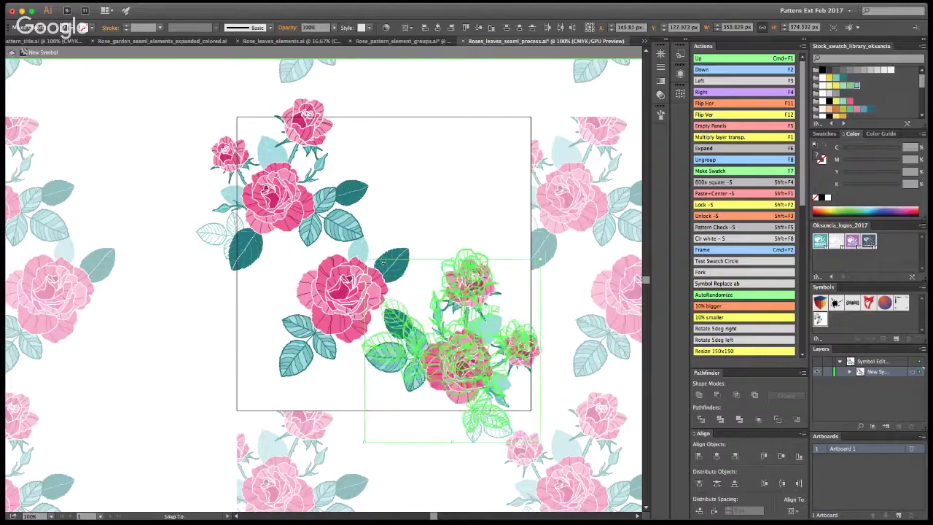
{"action": "key", "text": "ctrl+z"}
{"action": "key", "text": "ctrl+z"}
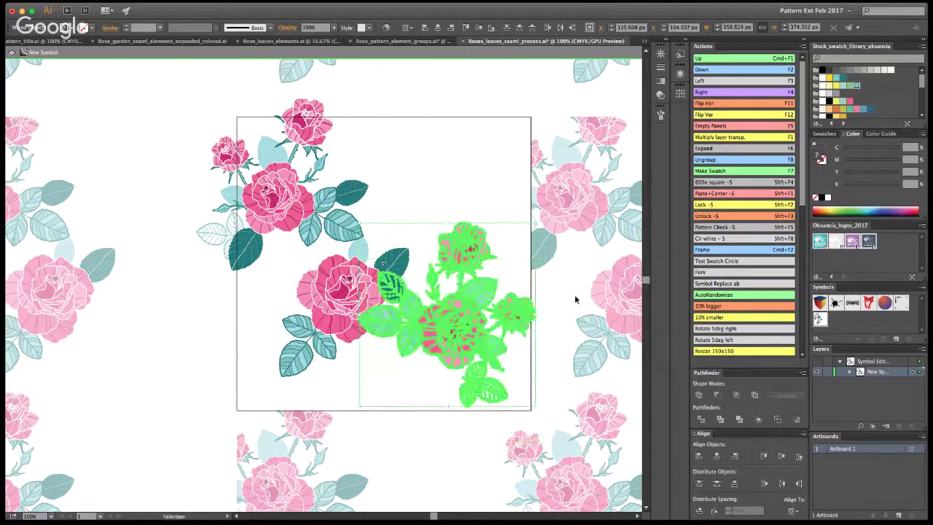
{"action": "left_click", "coordinate": [575, 300]}
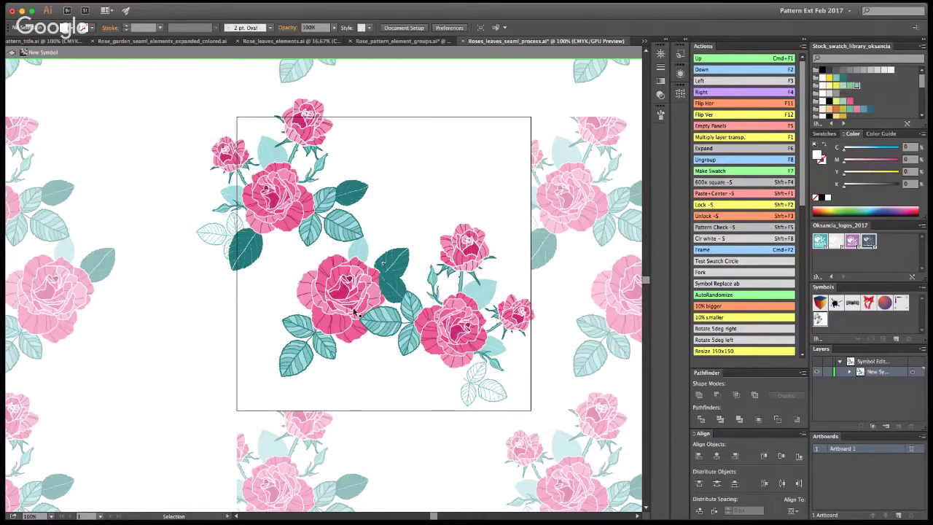
Place the leaf sprig between the single rose and the lower-right rose behind the single rose by cutting it and pasting it in back.
{"action": "left_click", "coordinate": [379, 328]}
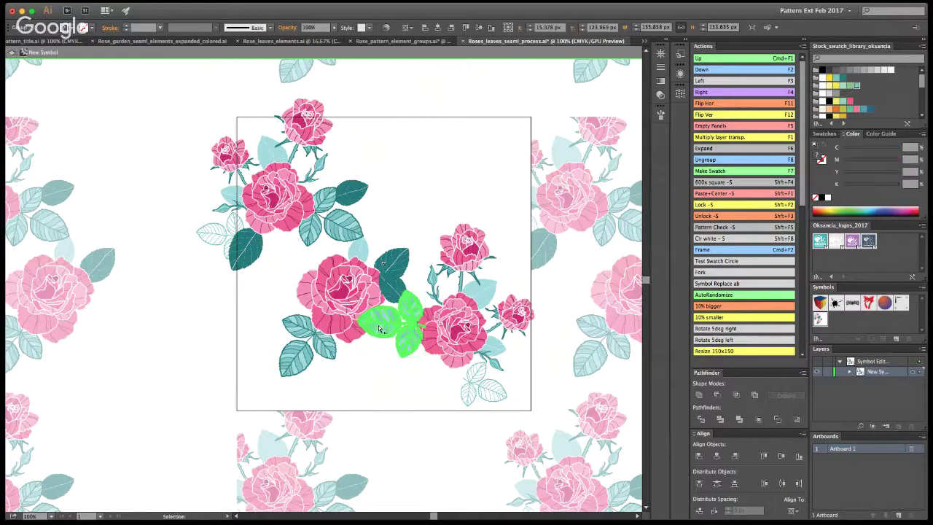
{"action": "key", "text": "Delete"}
{"action": "left_click", "coordinate": [367, 318]}
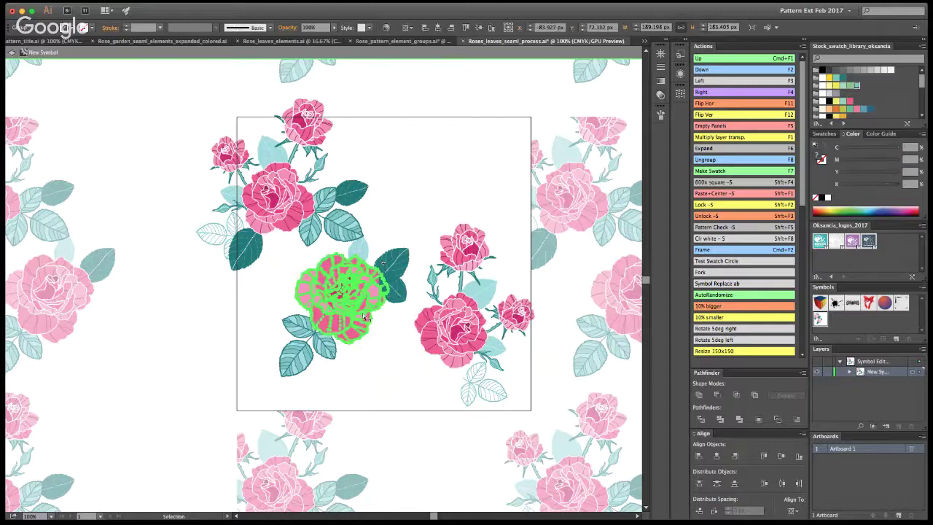
{"action": "left_click_drag", "start_coordinate": [400, 371], "coordinate": [336, 299]}
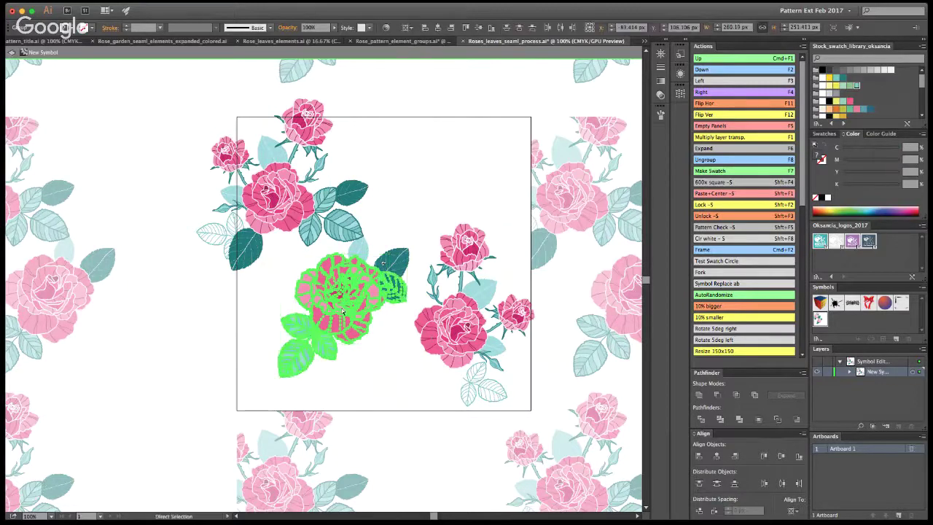
{"action": "left_click", "coordinate": [387, 408]}
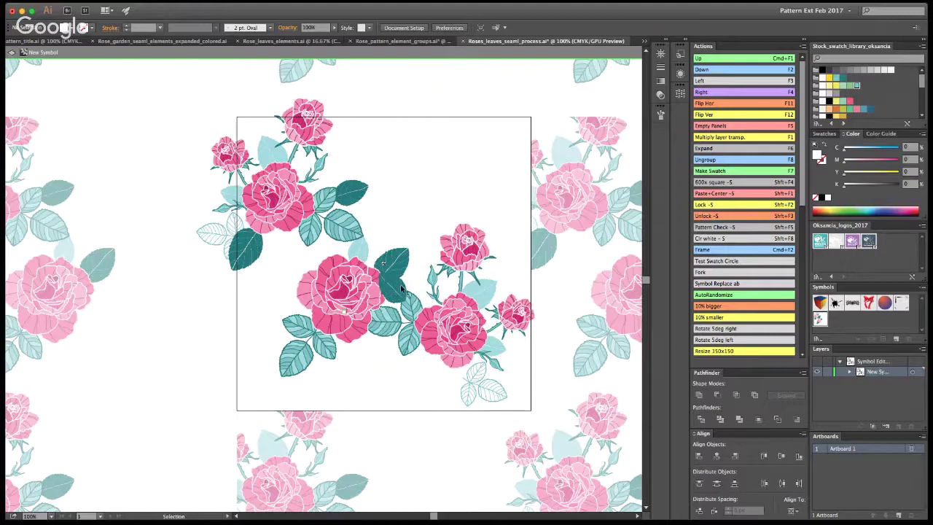
Move the dark leaf from beside the single rose to below the lower-right large rose, and rotate the outlined leaf sprig in beneath that rose.
{"action": "left_click_drag", "start_coordinate": [405, 291], "coordinate": [432, 372]}
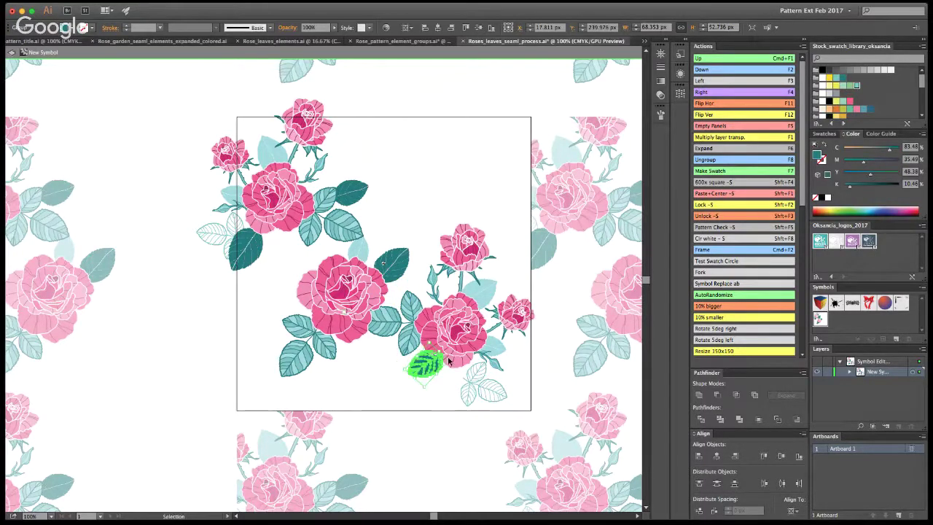
{"action": "left_click", "coordinate": [432, 415]}
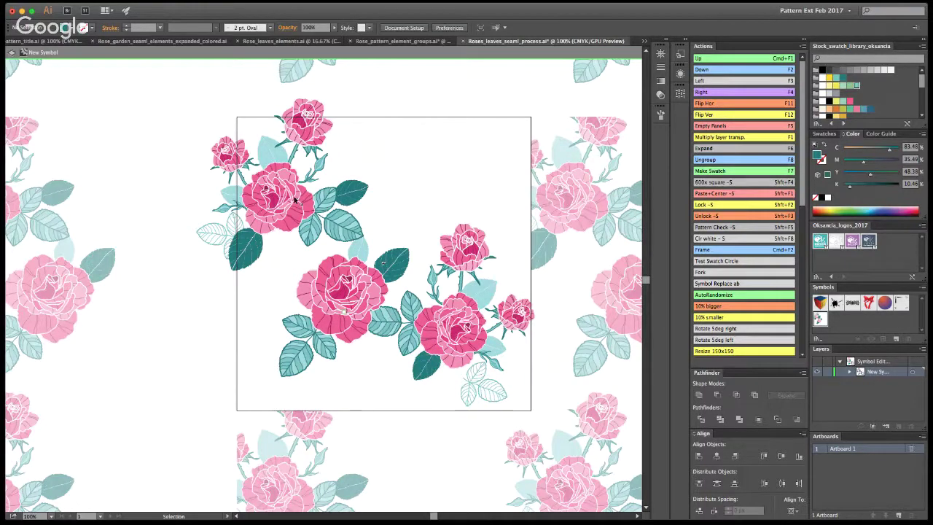
{"action": "left_click", "coordinate": [466, 376]}
{"action": "left_click_drag", "start_coordinate": [492, 347], "coordinate": [503, 387]}
{"action": "left_click", "coordinate": [491, 391]}
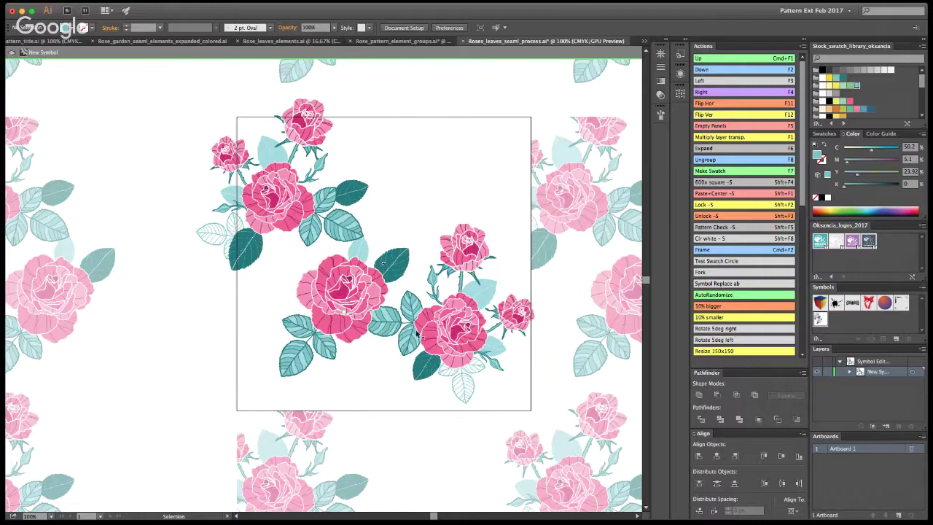
Cut the outlined leaf sprig and paste it behind the lower-right rose and its leaves.
{"action": "left_click", "coordinate": [464, 399]}
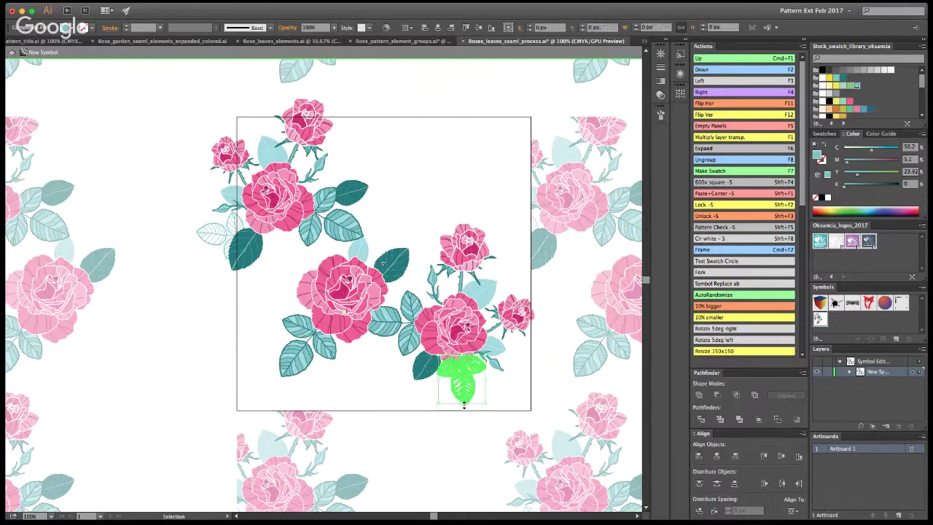
{"action": "key", "text": "a"}
{"action": "key", "text": "Delete"}
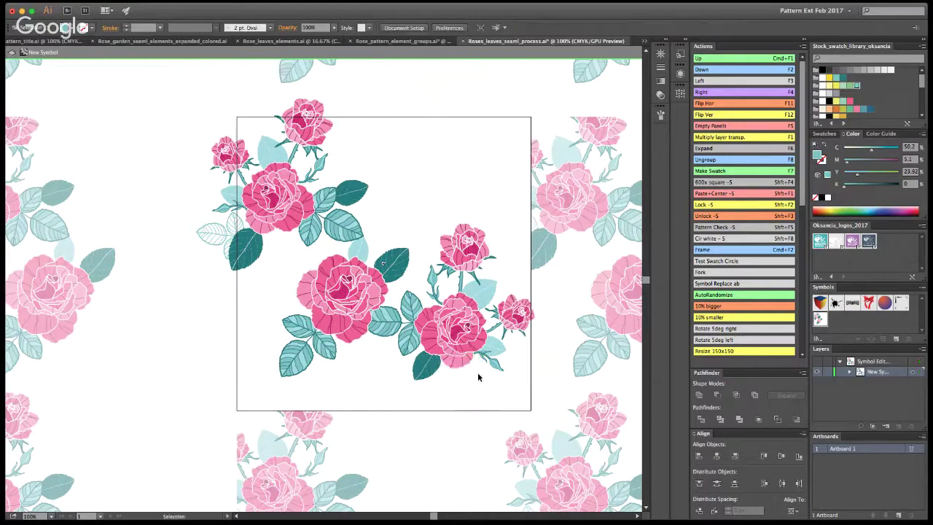
{"action": "key", "text": "v"}
{"action": "left_click_drag", "start_coordinate": [409, 370], "coordinate": [530, 391]}
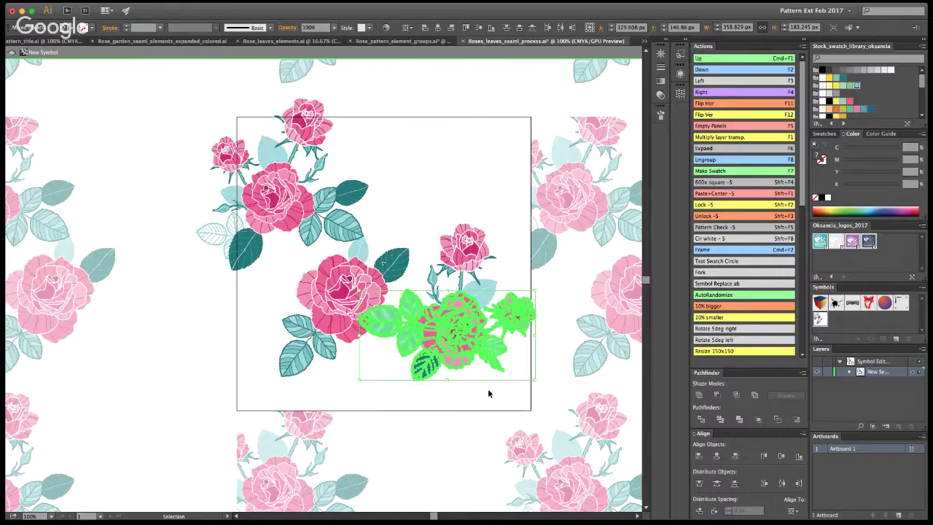
{"action": "key", "text": "a"}
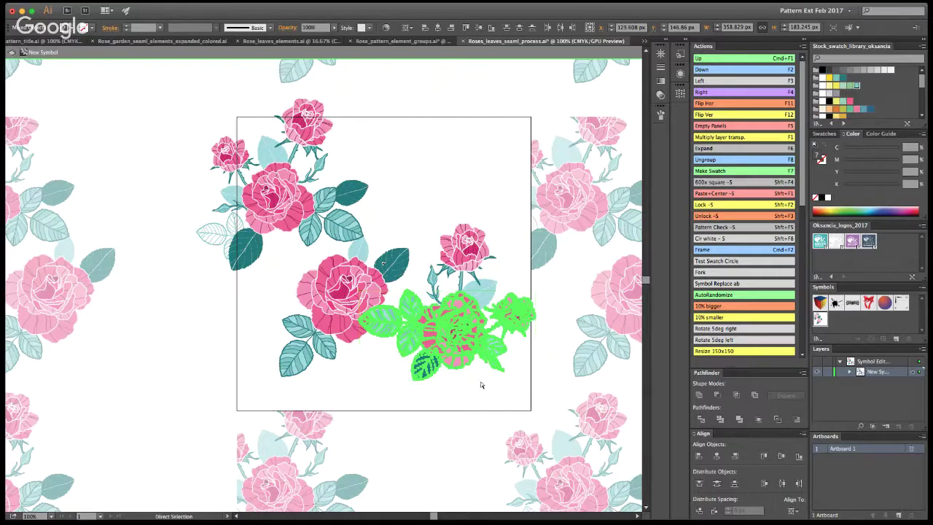
{"action": "key", "text": "super+b"}
{"action": "left_click", "coordinate": [525, 396]}
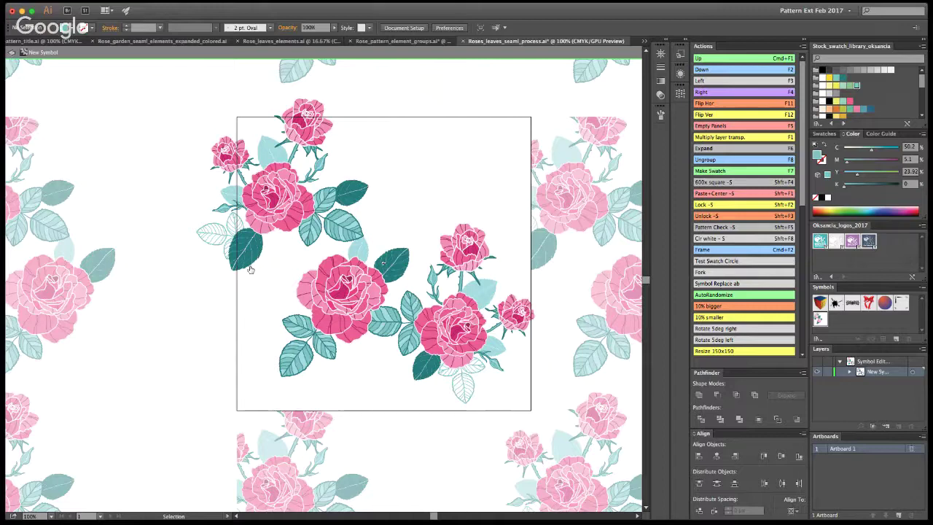
Leave symbol editing to check the tiled repeat, and reopen New Symbol for editing.
{"action": "key", "text": "Escape"}
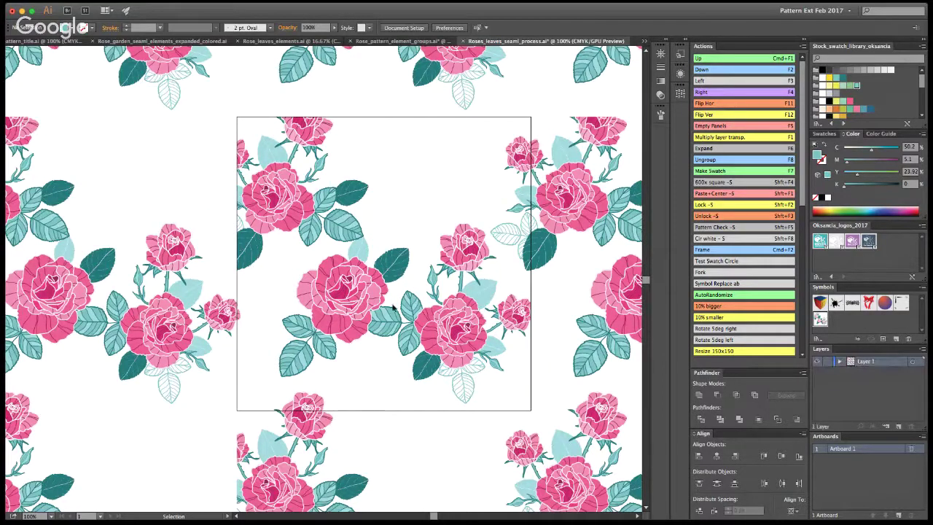
{"action": "left_click", "coordinate": [347, 286]}
{"action": "double_click", "coordinate": [363, 277]}
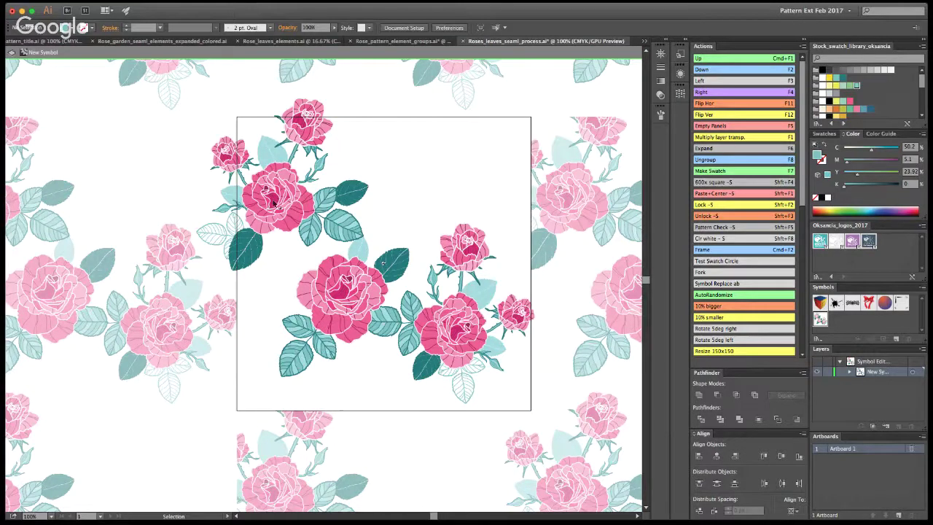
Duplicate the single-rose group onto the tile's upper edge, mirrored with the Flip Ver action and rotated counter-clockwise.
{"action": "left_click_drag", "start_coordinate": [281, 278], "coordinate": [342, 320]}
{"action": "left_click_drag", "start_coordinate": [342, 321], "coordinate": [461, 149]}
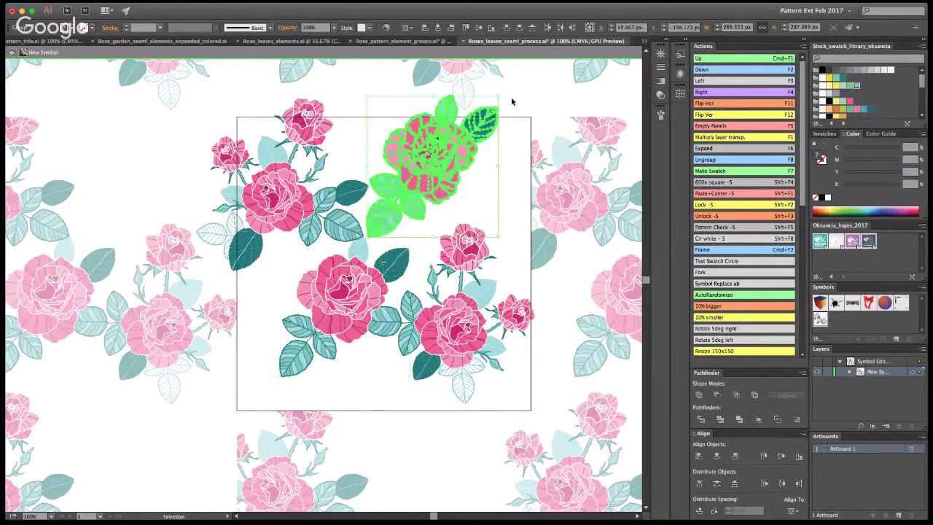
{"action": "left_click_drag", "start_coordinate": [363, 99], "coordinate": [372, 93]}
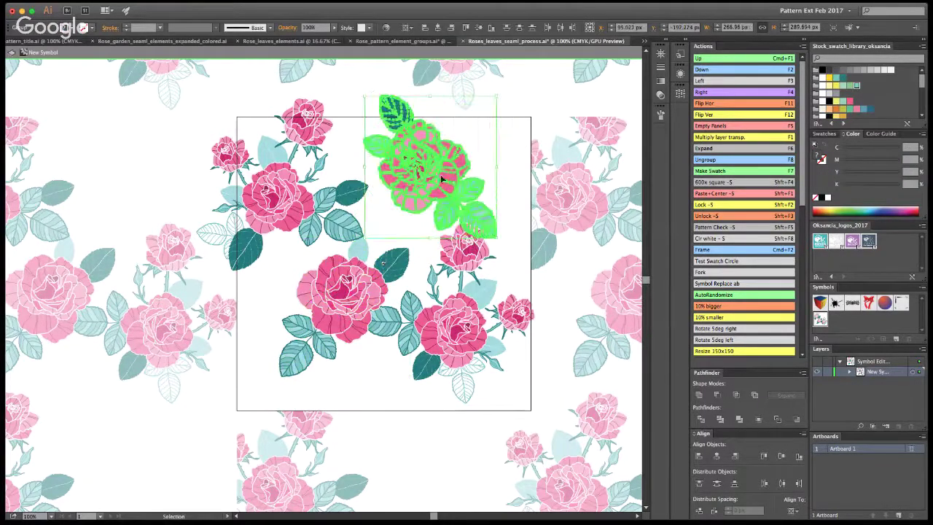
{"action": "left_click", "coordinate": [707, 116]}
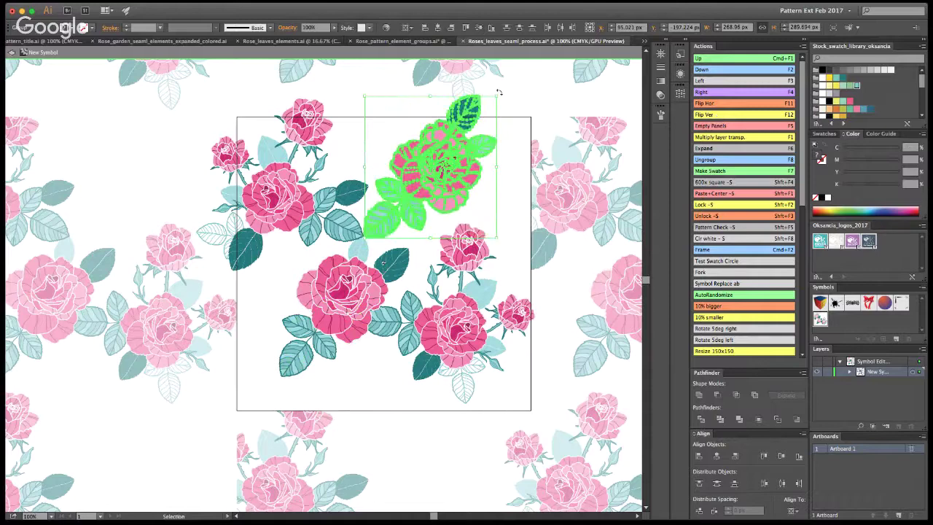
{"action": "left_click_drag", "start_coordinate": [500, 92], "coordinate": [380, 78]}
{"action": "left_click_drag", "start_coordinate": [445, 182], "coordinate": [416, 131]}
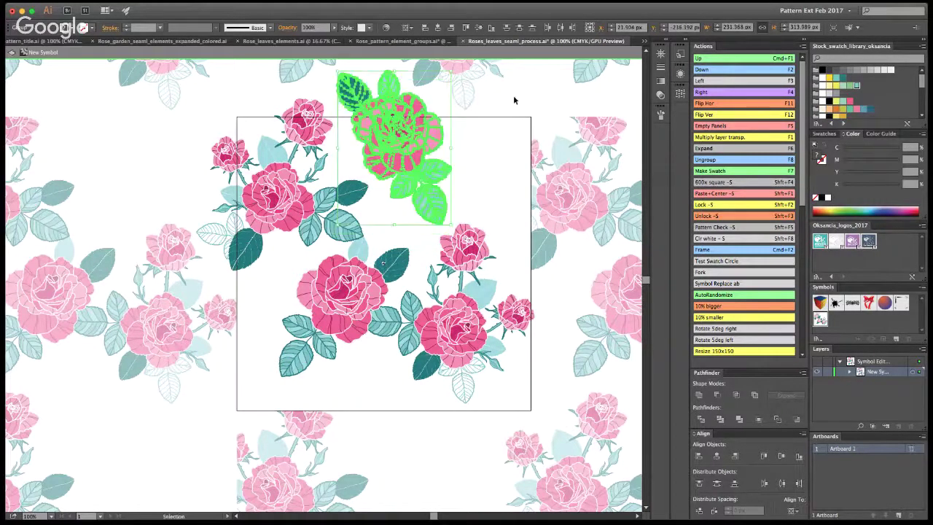
{"action": "left_click", "coordinate": [515, 98]}
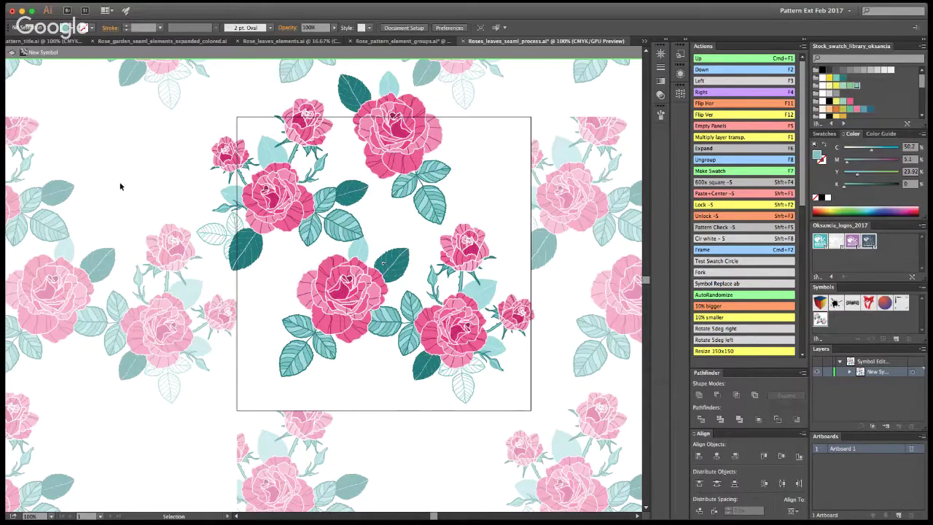
Check the tiled repeat outside symbol editing, save the document, and reopen New Symbol for editing.
{"action": "double_click", "coordinate": [146, 187]}
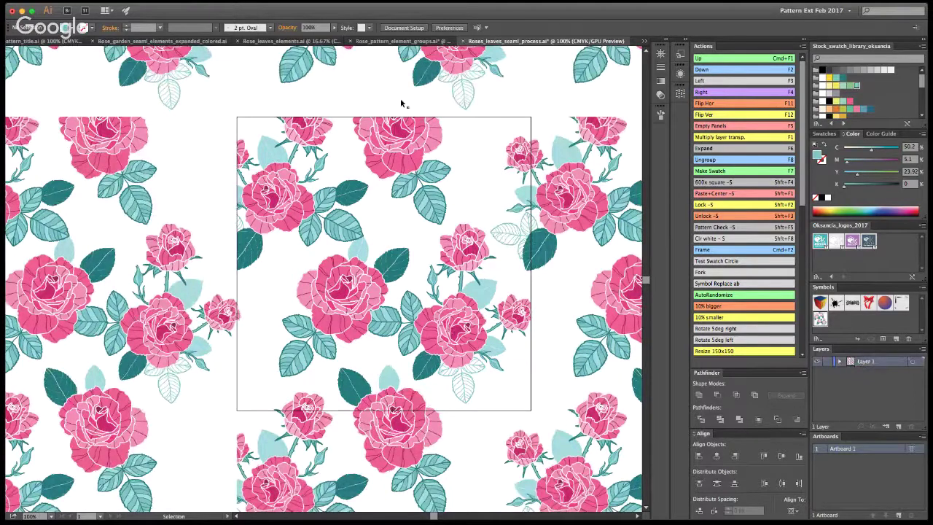
{"action": "double_click", "coordinate": [383, 271]}
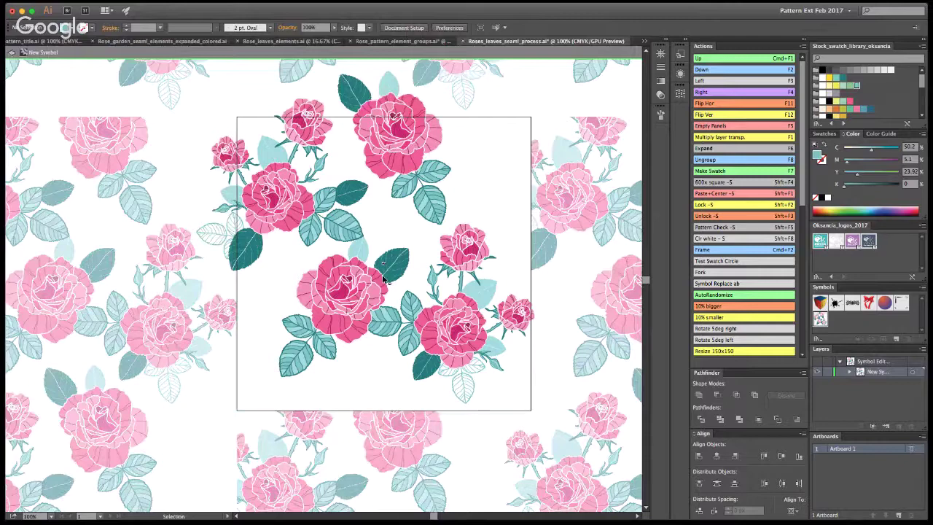
{"action": "key", "text": "a"}
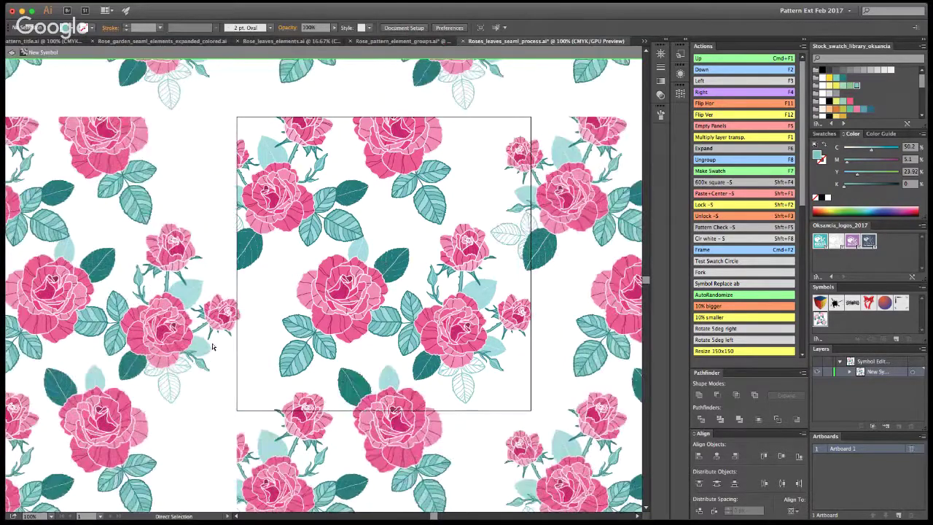
{"action": "key", "text": "v"}
{"action": "key", "text": "Escape"}
{"action": "left_click", "coordinate": [363, 287]}
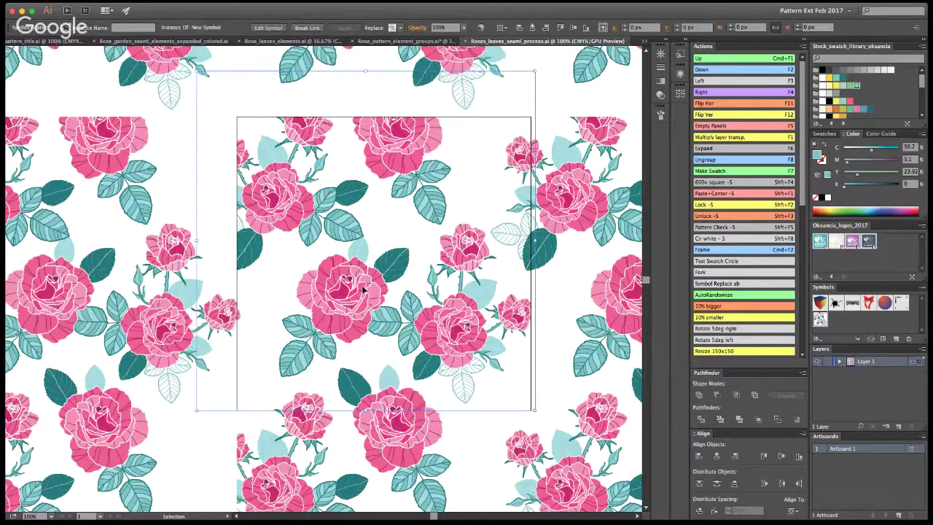
{"action": "double_click", "coordinate": [363, 289]}
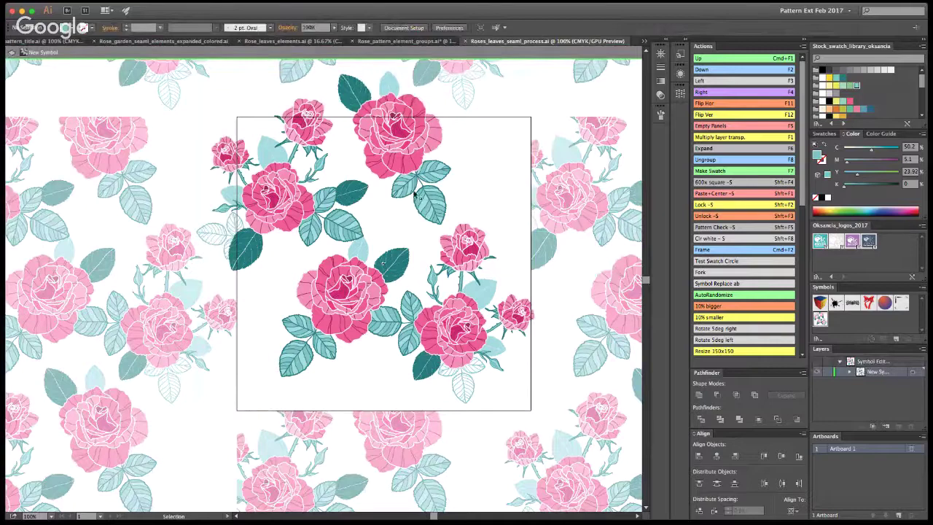
Duplicate the outlined leaf sprig to just beneath the top rose and place it behind the rose and neighbouring leaves.
{"action": "left_click_drag", "start_coordinate": [441, 392], "coordinate": [335, 179]}
{"action": "left_click_drag", "start_coordinate": [386, 140], "coordinate": [387, 232]}
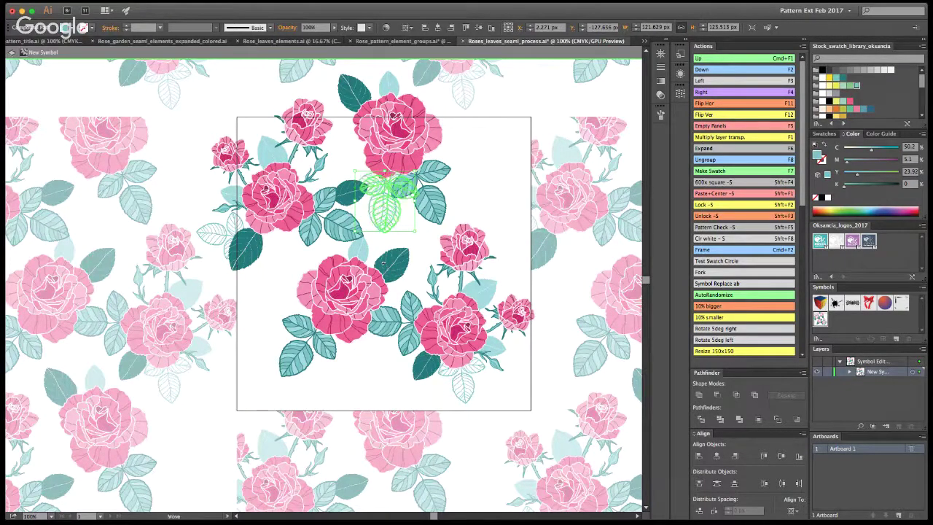
{"action": "key", "text": "Delete"}
{"action": "left_click", "coordinate": [354, 166]}
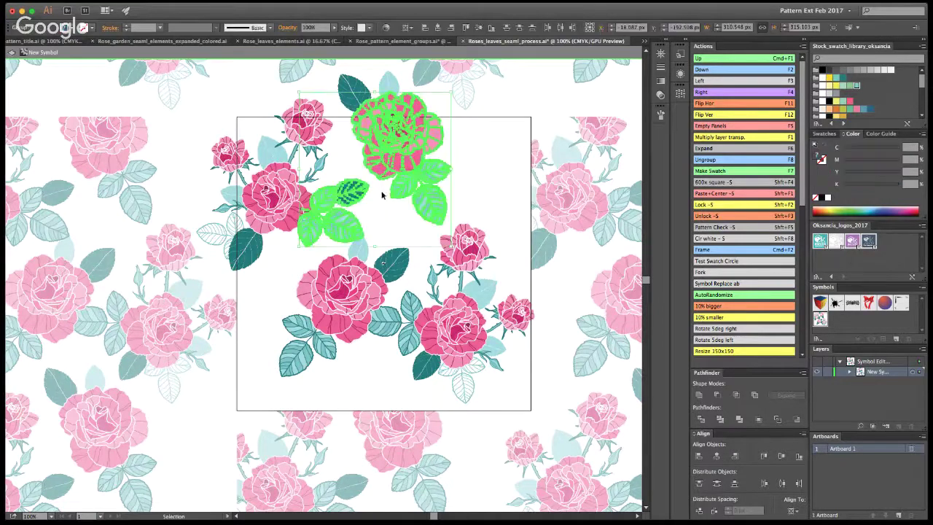
{"action": "left_click", "coordinate": [507, 194]}
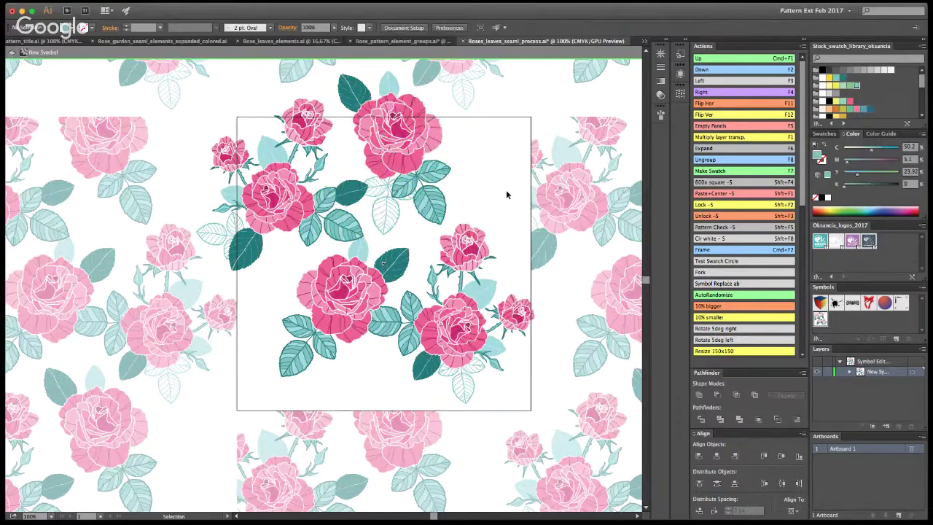
Rotate the copied outlined sprig clockwise and move it into the gap between the top rose and the upper-left rose group.
{"action": "left_click", "coordinate": [385, 209]}
{"action": "mouse_move", "coordinate": [420, 172]}
{"action": "left_mouse_down"}
{"action": "mouse_move", "coordinate": [396, 232]}
{"action": "mouse_move", "coordinate": [375, 183]}
{"action": "mouse_move", "coordinate": [378, 194]}
{"action": "mouse_move", "coordinate": [409, 167]}
{"action": "left_mouse_up"}
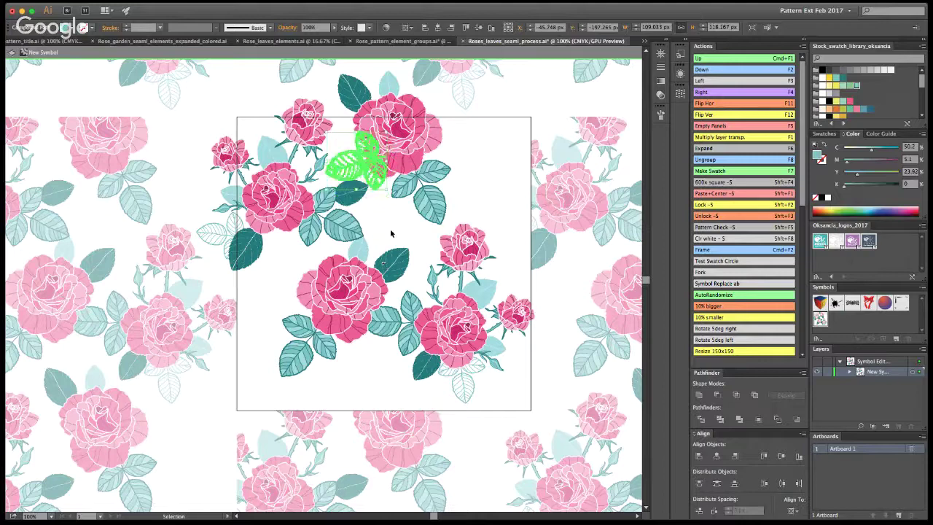
{"action": "left_click", "coordinate": [400, 236]}
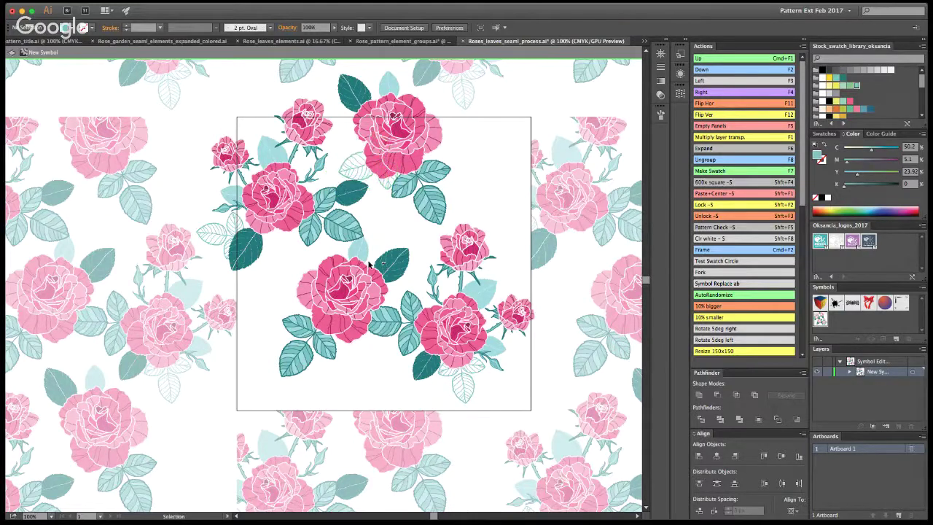
{"action": "left_click_drag", "start_coordinate": [326, 174], "coordinate": [338, 171]}
{"action": "left_click", "coordinate": [373, 191]}
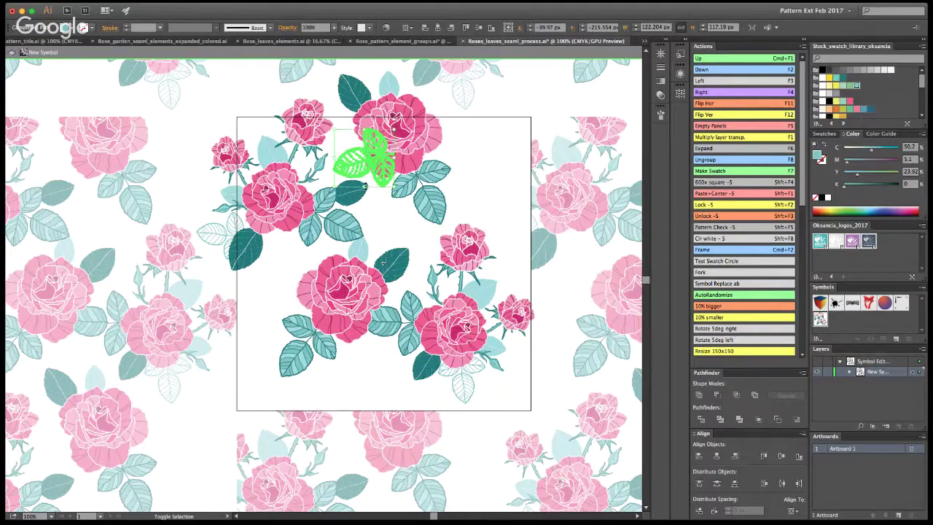
{"action": "left_click", "coordinate": [429, 260]}
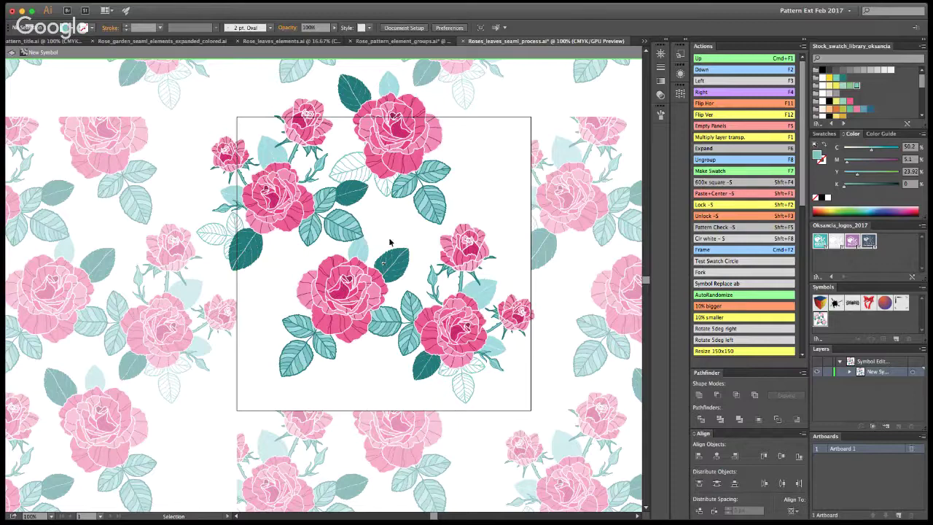
Duplicate the closed bud from the lower-right group to below the top rose and place it behind that rose and its leaves.
{"action": "left_click_drag", "start_coordinate": [433, 281], "coordinate": [398, 193]}
{"action": "left_click", "coordinate": [439, 258]}
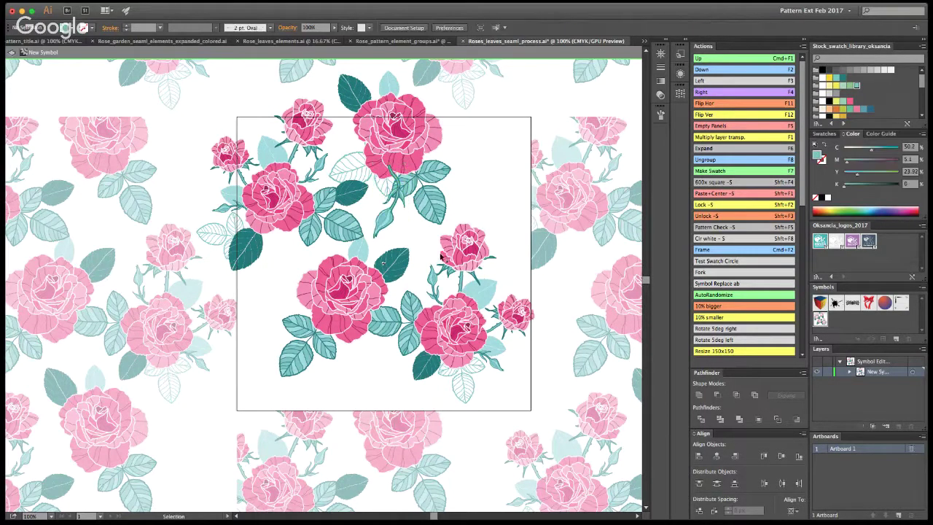
{"action": "left_click", "coordinate": [391, 224]}
{"action": "key", "text": "a"}
{"action": "left_click", "coordinate": [410, 210]}
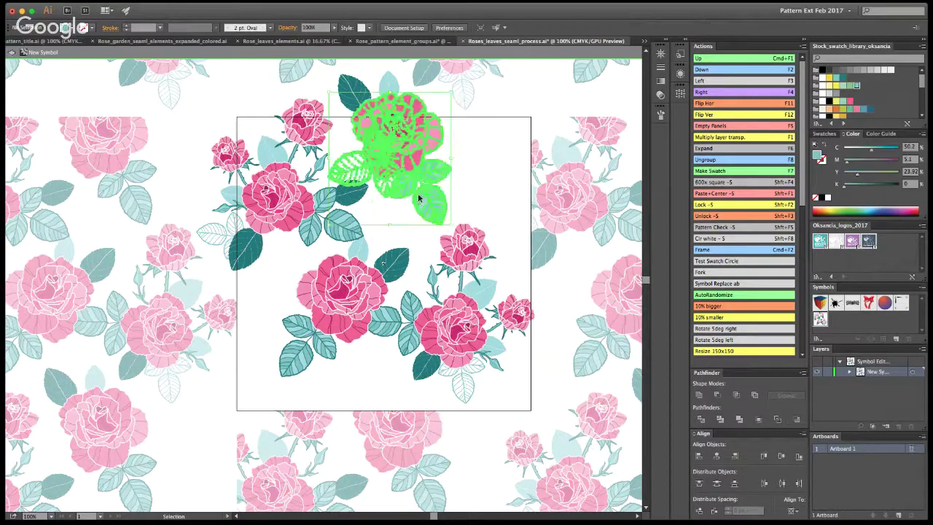
{"action": "left_click", "coordinate": [413, 230]}
{"action": "key", "text": "v"}
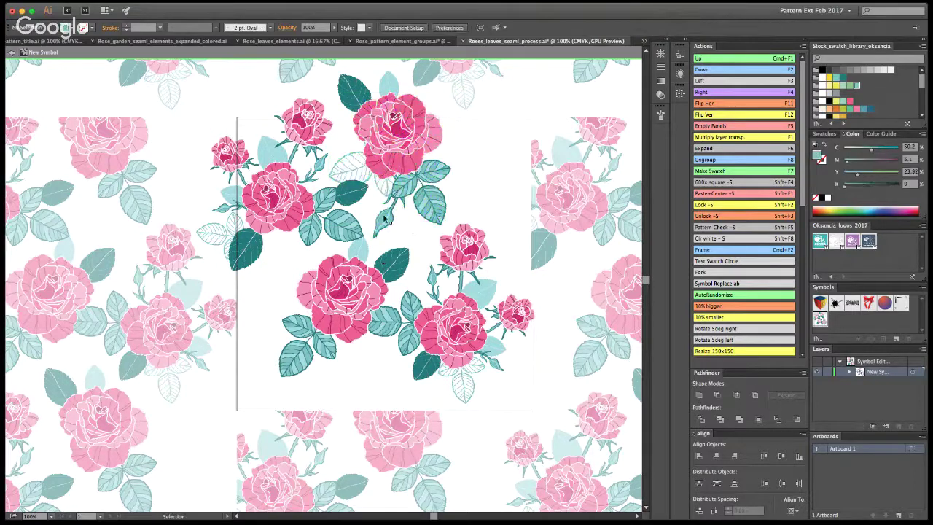
{"action": "left_click", "coordinate": [379, 191]}
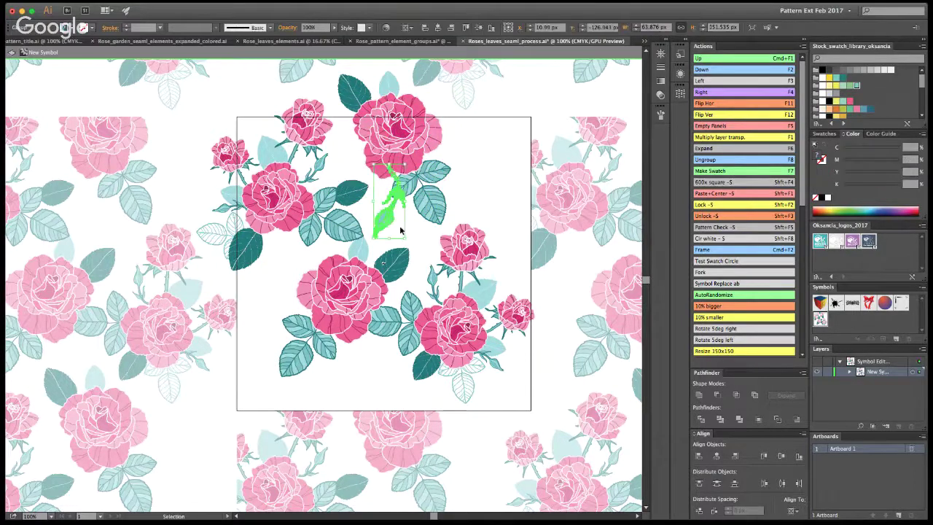
Check the tiled repeat with the added closed bud outside symbol editing and reopen New Symbol.
{"action": "left_click", "coordinate": [403, 231]}
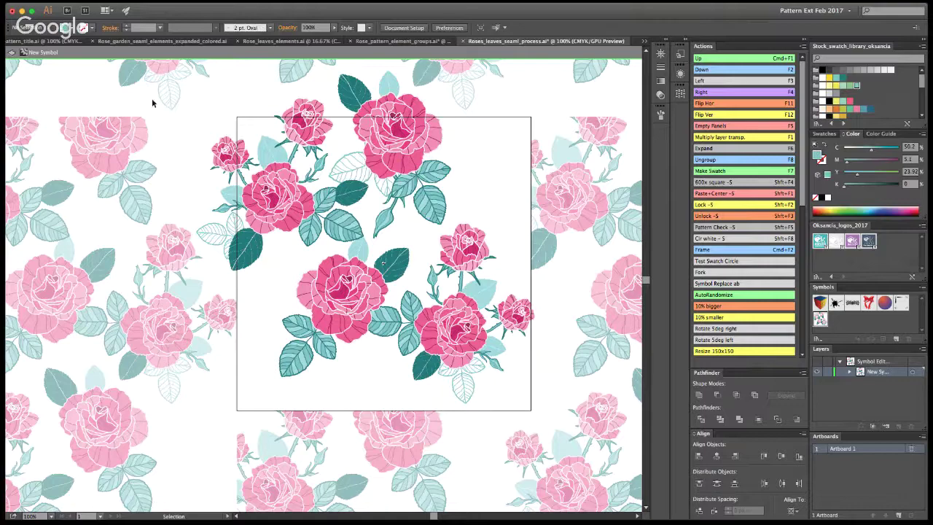
{"action": "double_click", "coordinate": [73, 202]}
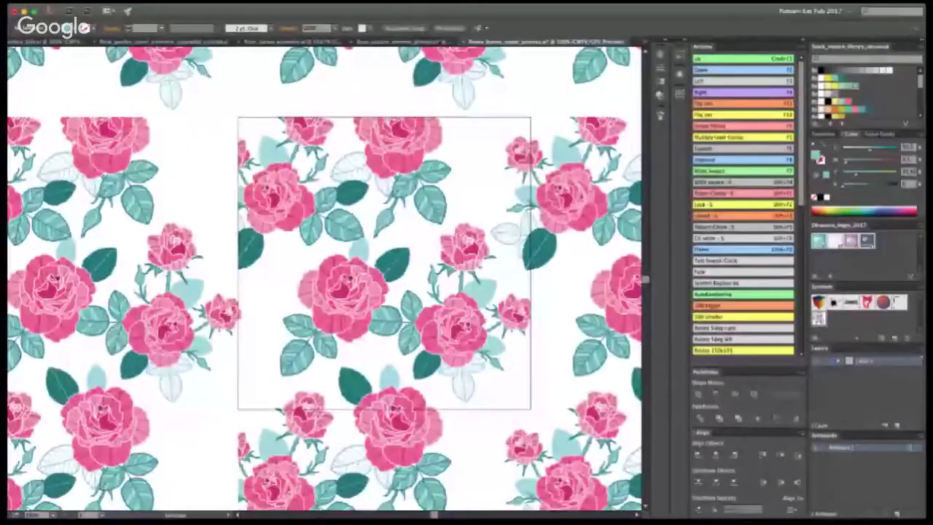
{"action": "left_click", "coordinate": [369, 297]}
{"action": "double_click", "coordinate": [373, 267]}
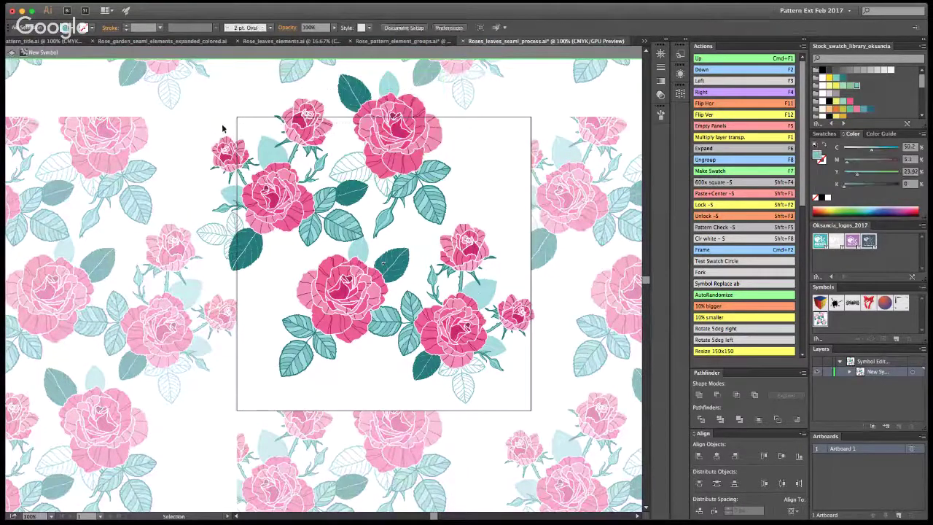
Copy the large top rose, its two leaves and the neighbouring half-open rose one tile down, across the artboard's lower edge.
{"action": "left_click", "coordinate": [429, 120]}
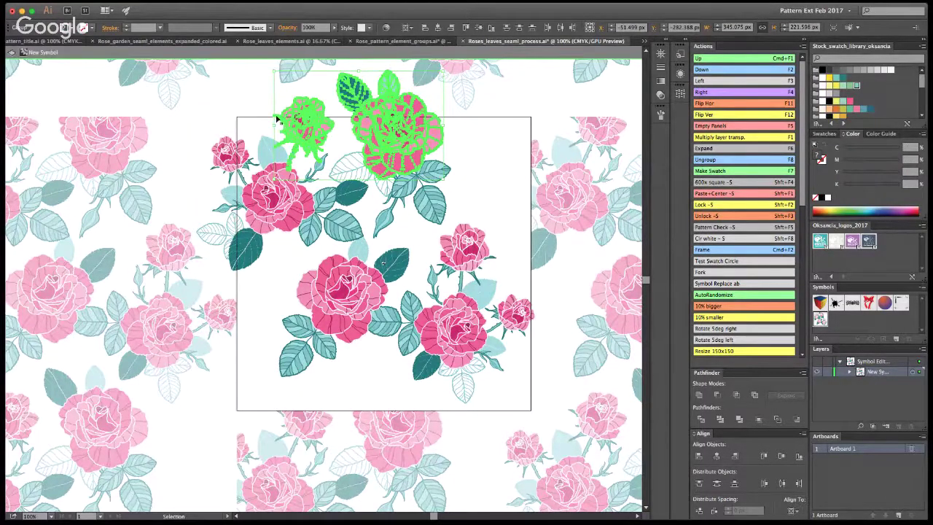
{"action": "left_click", "coordinate": [509, 115]}
{"action": "left_click", "coordinate": [420, 126]}
{"action": "left_click", "coordinate": [706, 70]}
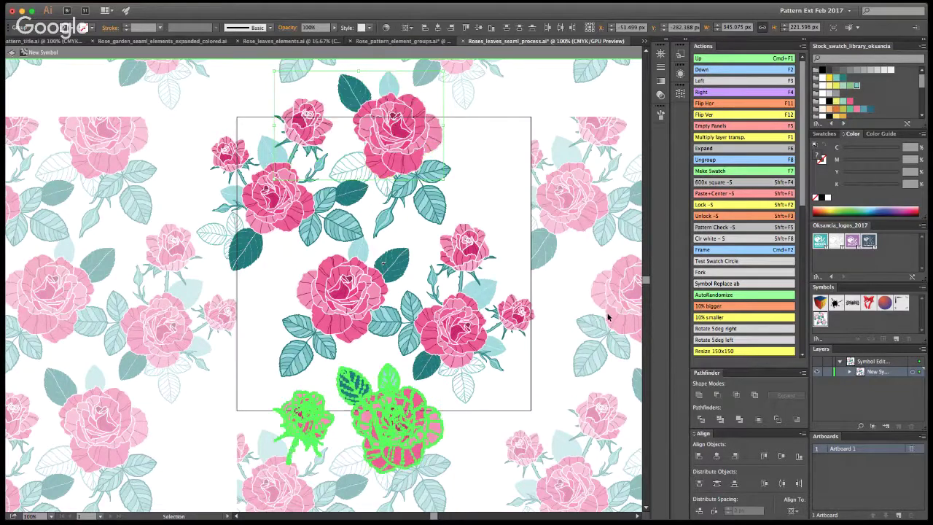
{"action": "left_click", "coordinate": [183, 395]}
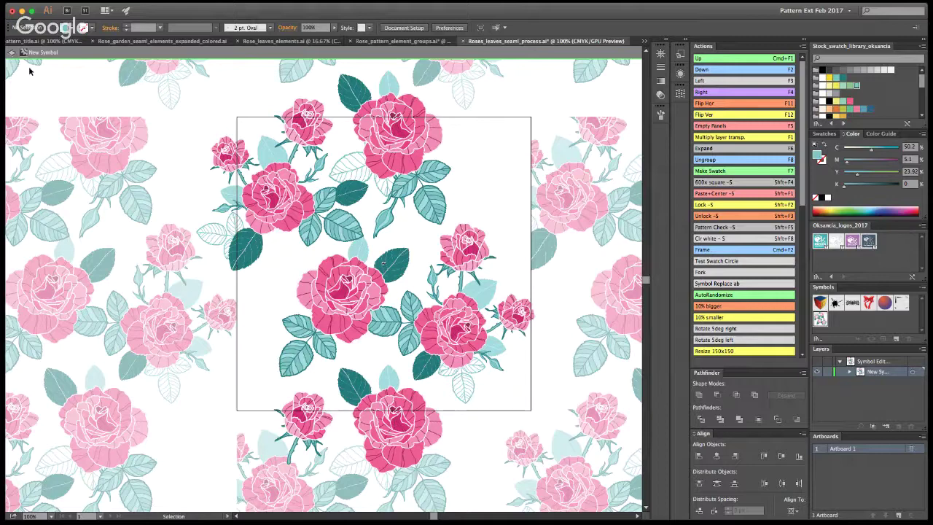
Check the repeat with the lower-edge copies outside symbol editing and reopen New Symbol.
{"action": "double_click", "coordinate": [86, 276]}
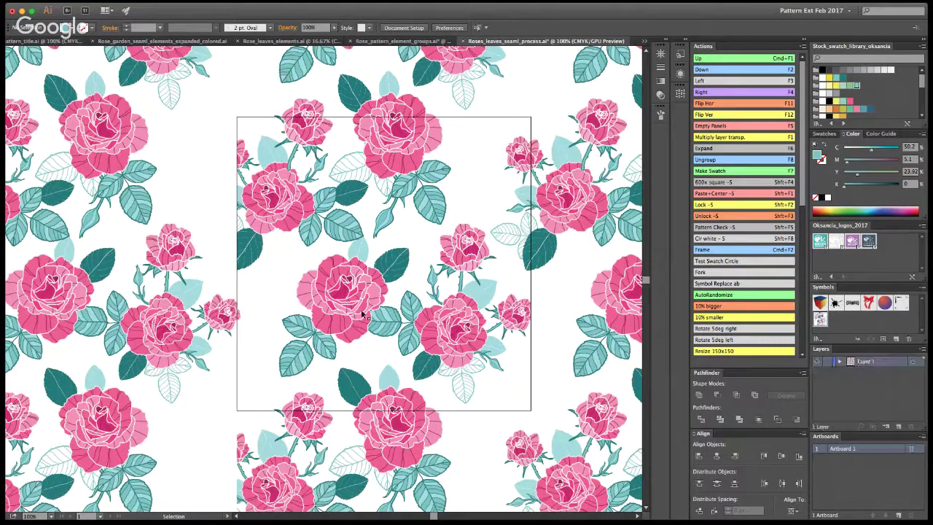
{"action": "left_click", "coordinate": [370, 277]}
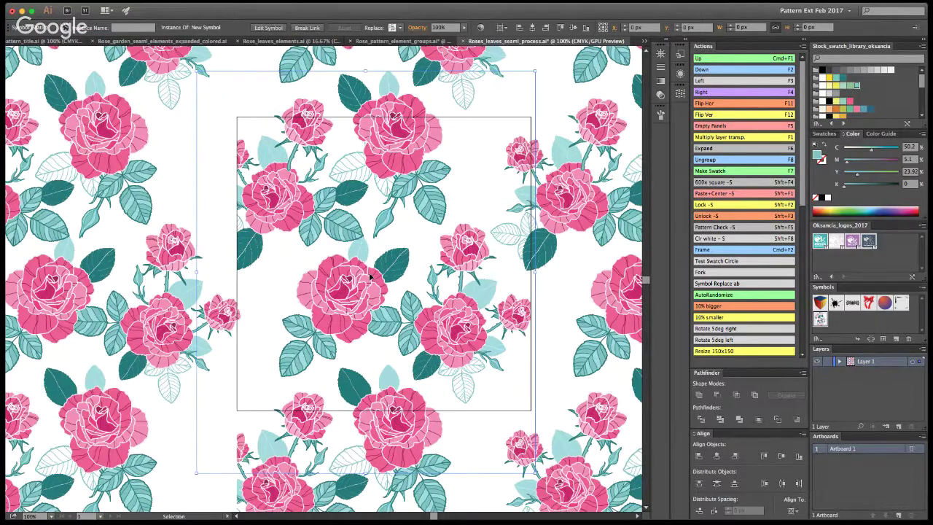
{"action": "double_click", "coordinate": [370, 277]}
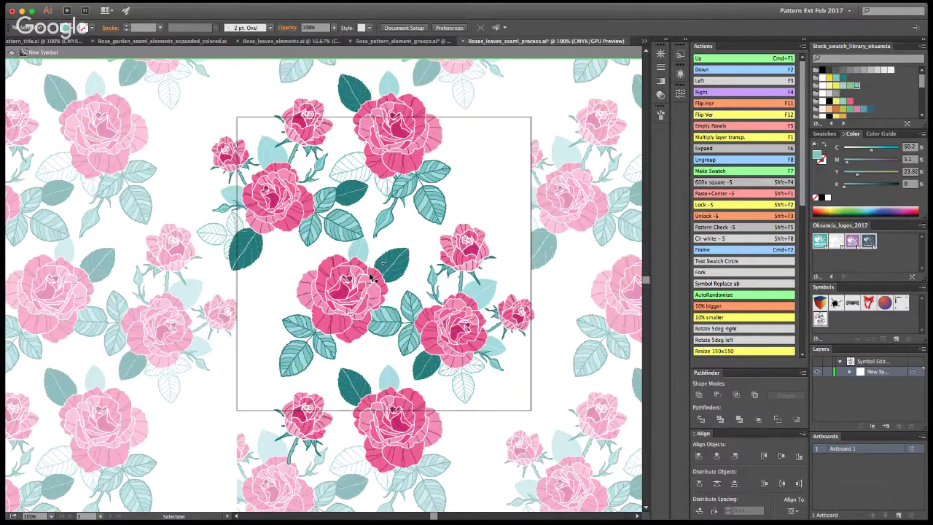
Copy the small right-edge rose one tile left, and the rose, bud and leaves crossing the left edge one tile right.
{"action": "left_click", "coordinate": [516, 301]}
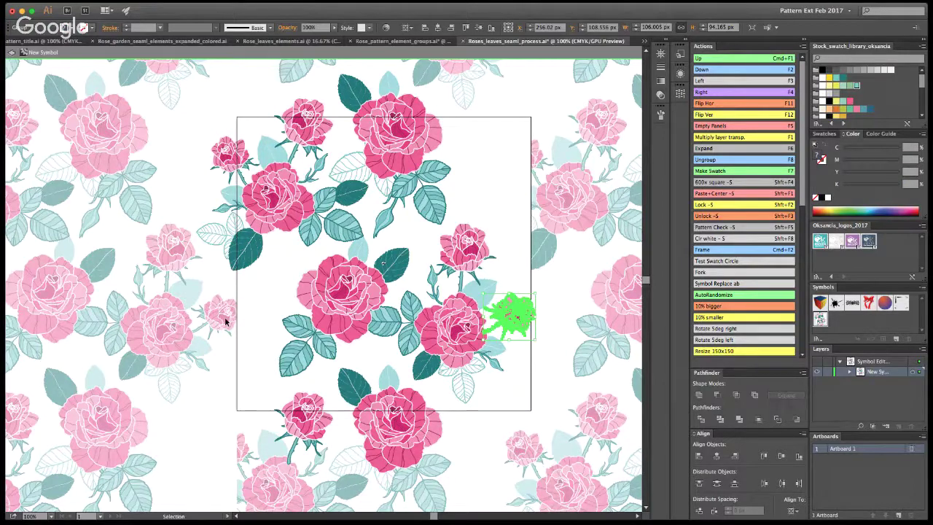
{"action": "left_click", "coordinate": [704, 81]}
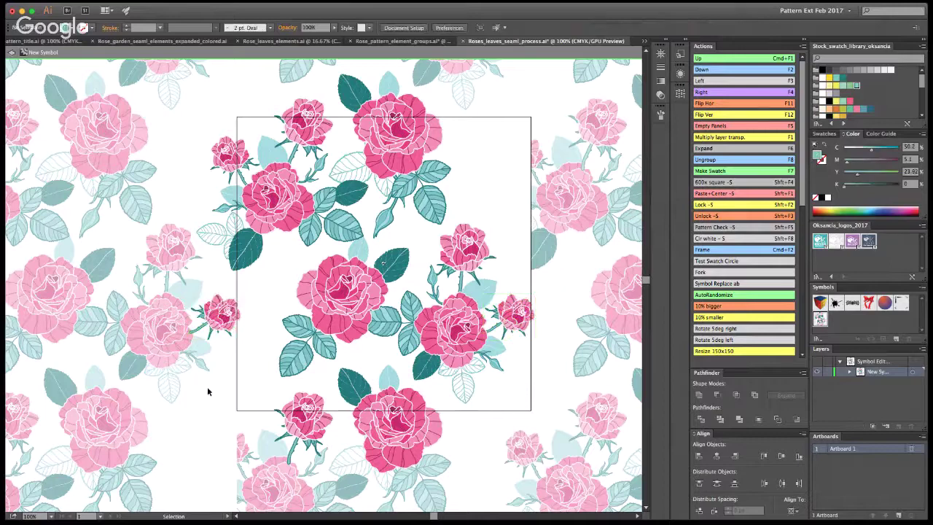
{"action": "left_click_drag", "start_coordinate": [182, 125], "coordinate": [248, 266]}
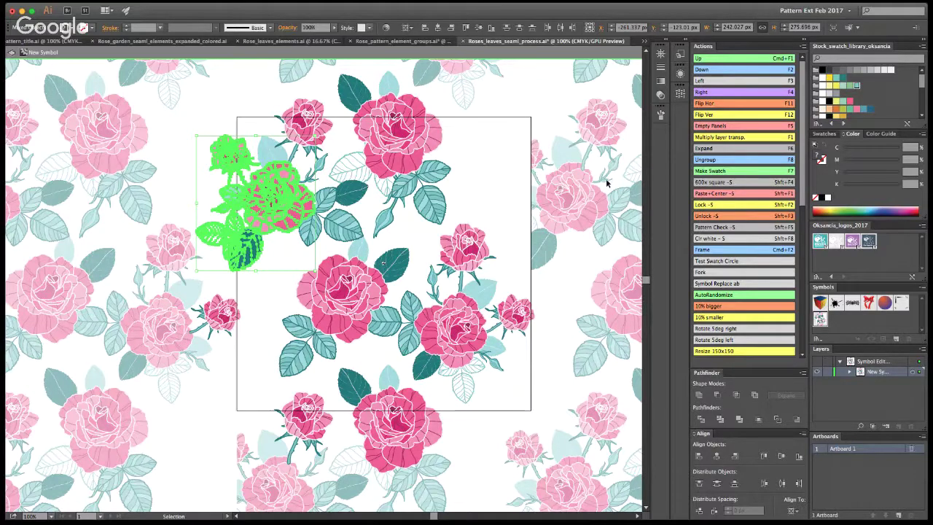
{"action": "key", "text": "F4"}
{"action": "left_click", "coordinate": [588, 302]}
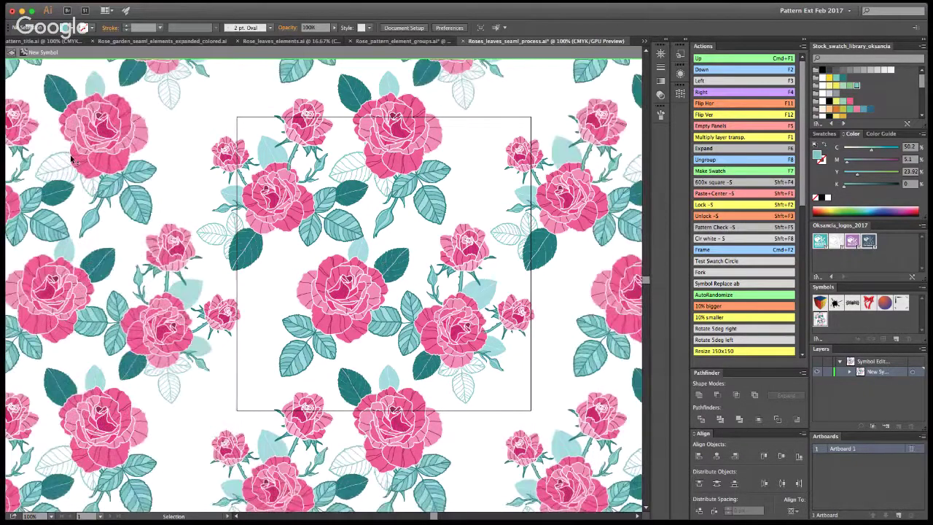
Leave symbol editing to check the completed edges, save the document, and reopen New Symbol.
{"action": "key", "text": "Escape"}
{"action": "key", "text": "a"}
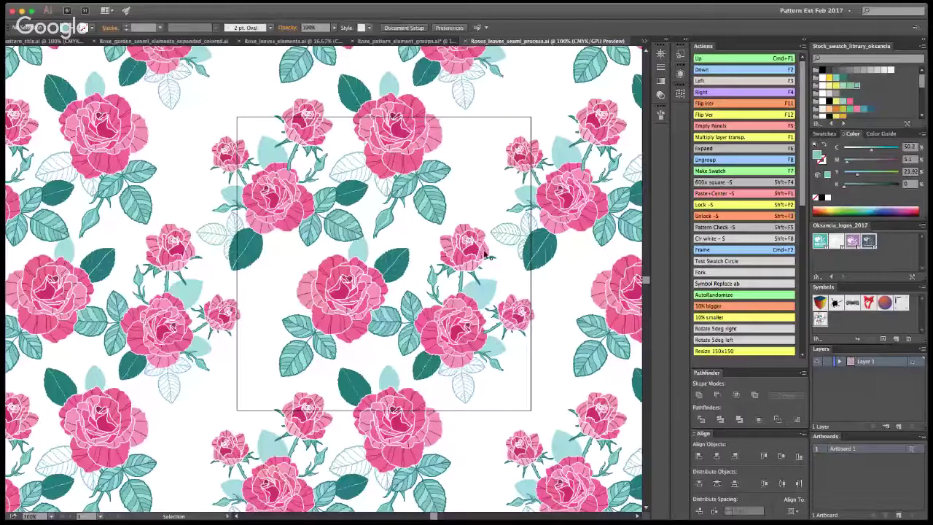
{"action": "double_click", "coordinate": [379, 276]}
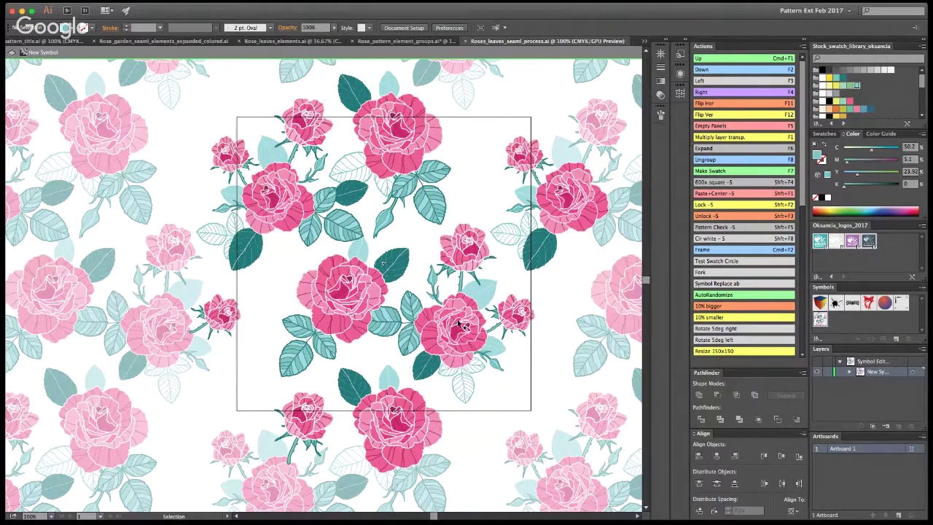
Duplicate the central rose onto the artboard's lower-left corner, rotating it and shrinking it to about 126 px wide.
{"action": "left_click_drag", "start_coordinate": [349, 308], "coordinate": [230, 387]}
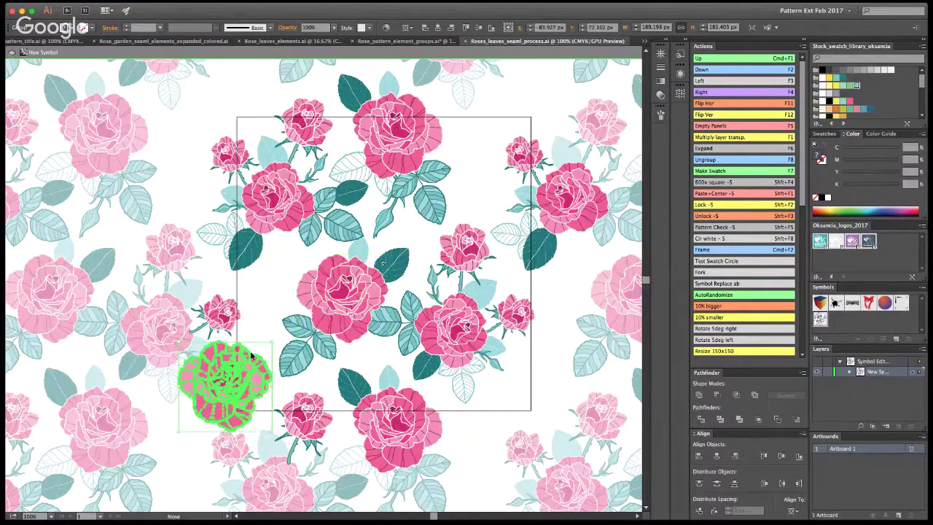
{"action": "left_click_drag", "start_coordinate": [262, 350], "coordinate": [212, 325]}
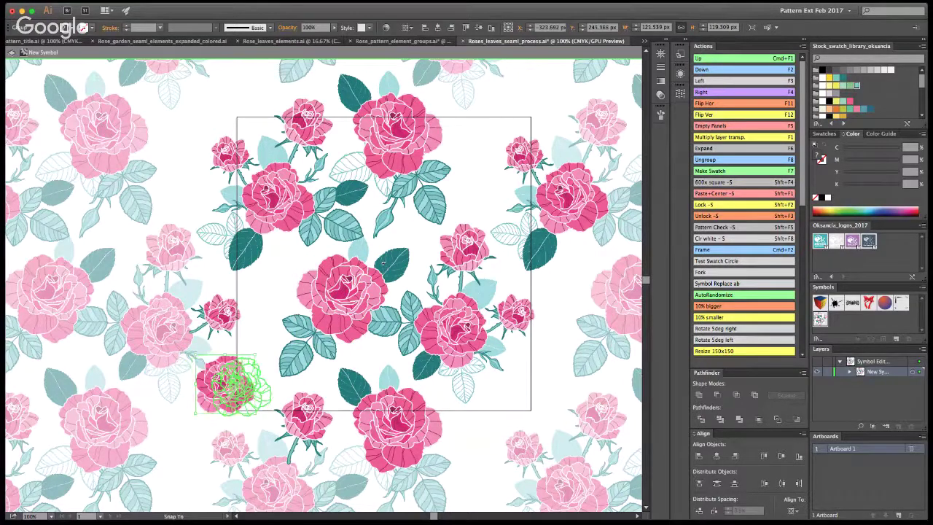
{"action": "left_click", "coordinate": [251, 338]}
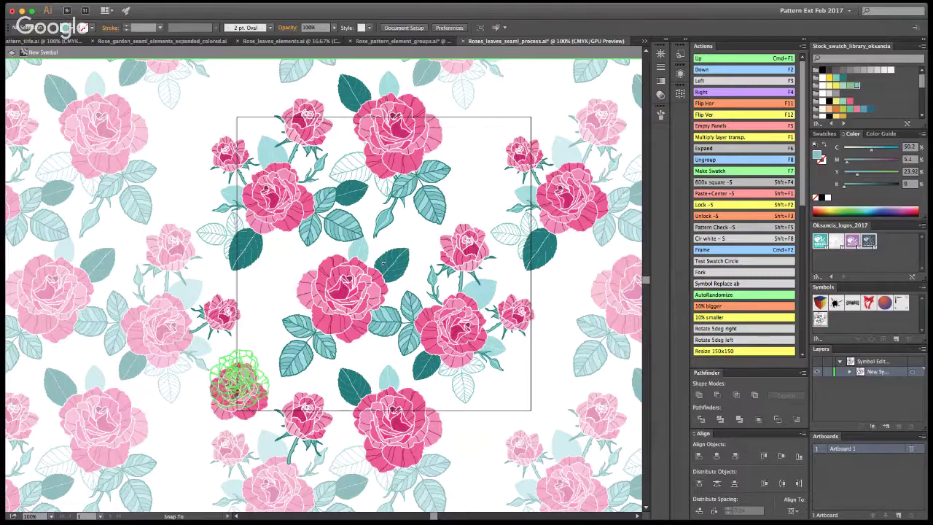
{"action": "left_click", "coordinate": [237, 377]}
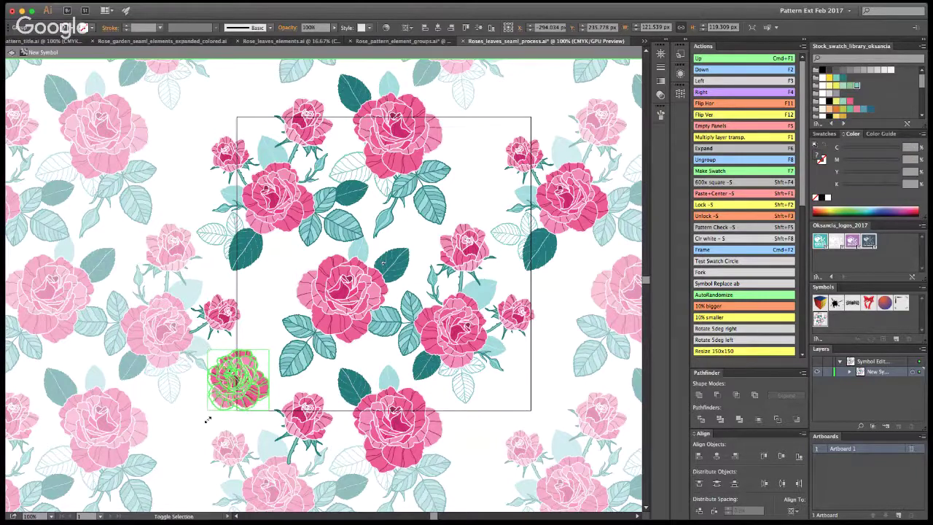
{"action": "left_click", "coordinate": [227, 393]}
{"action": "left_click", "coordinate": [246, 339]}
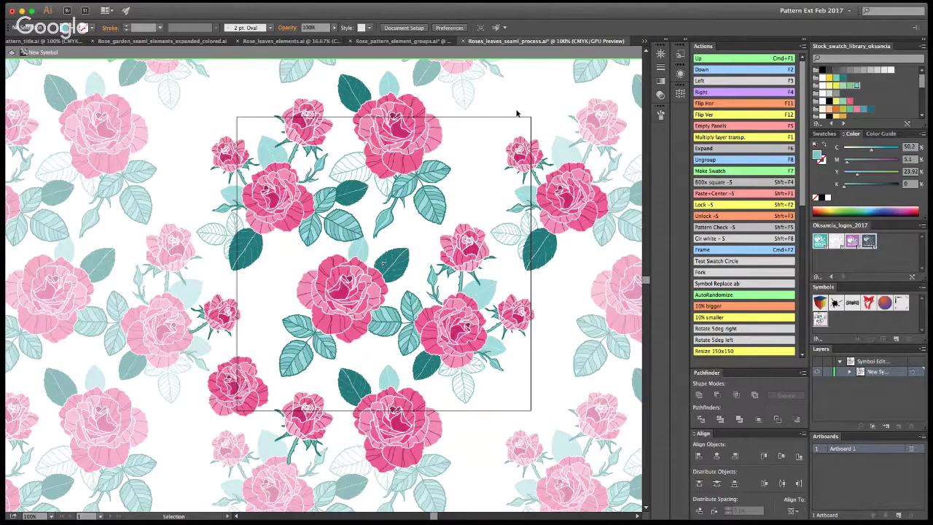
Copy the lower-left corner rose by one tile onto each of the other three artboard corners.
{"action": "left_click", "coordinate": [222, 402]}
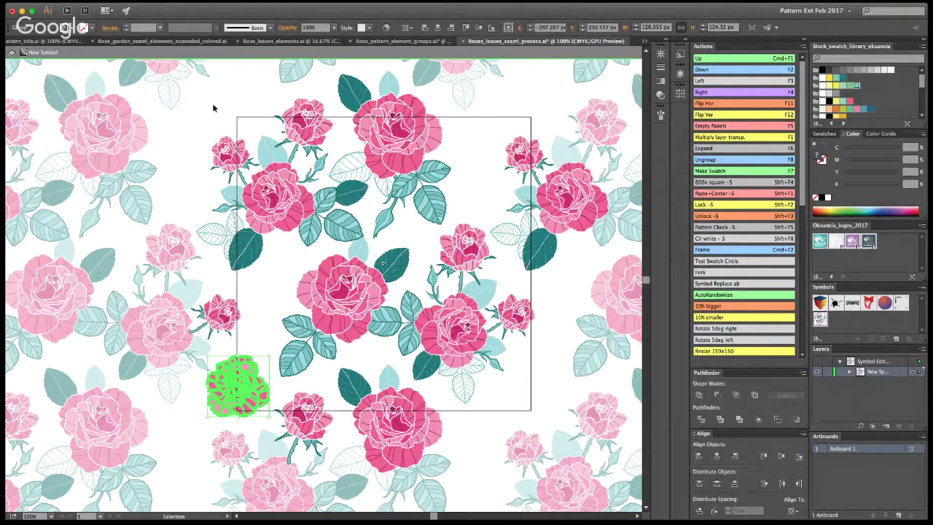
{"action": "key", "text": "super+F1"}
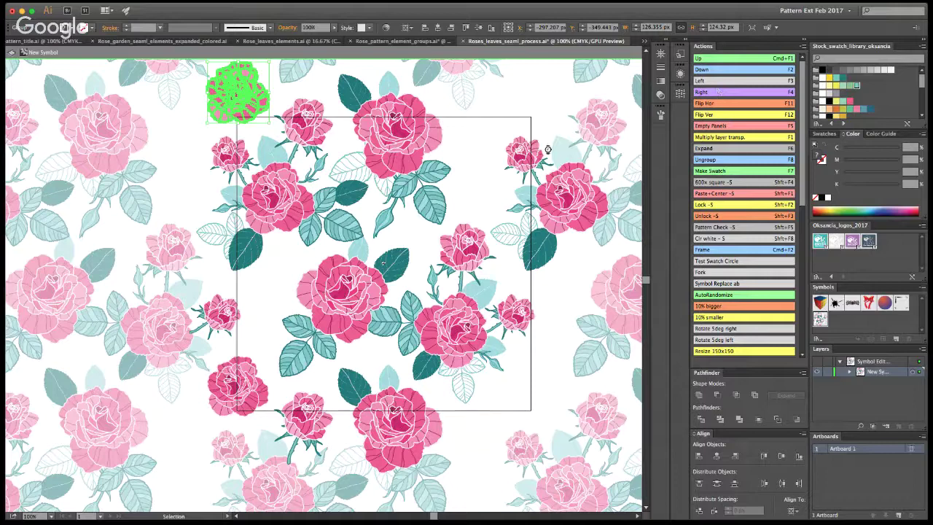
{"action": "key", "text": "F4"}
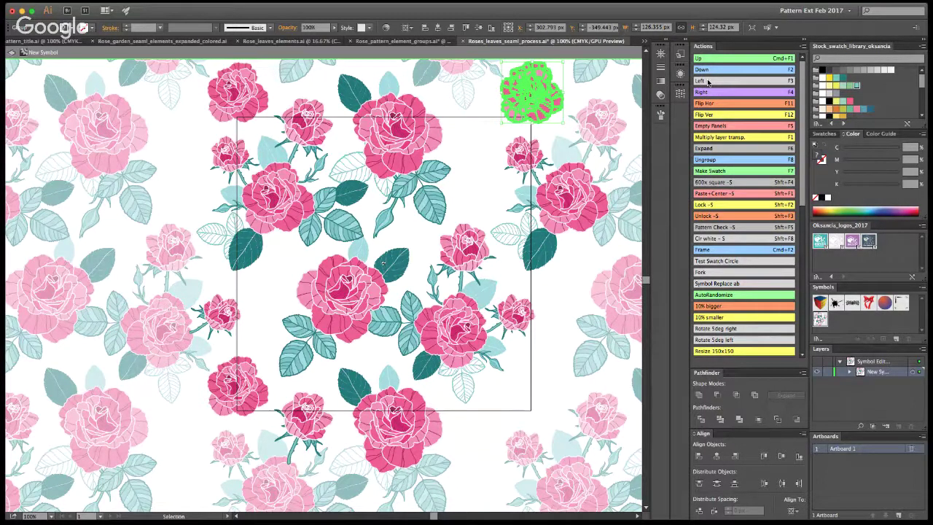
{"action": "key", "text": "F2"}
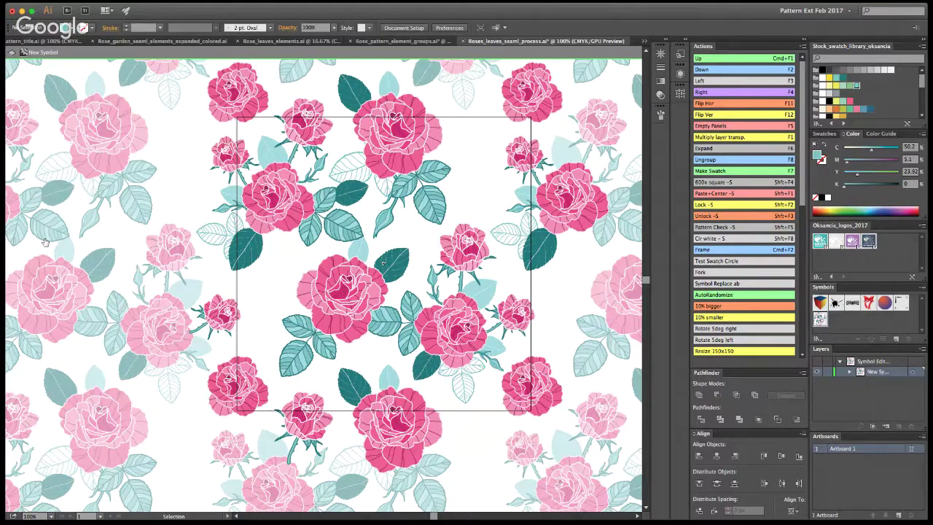
Check the repeat with the corner roses outside symbol editing and reopen New Symbol.
{"action": "key", "text": "Escape"}
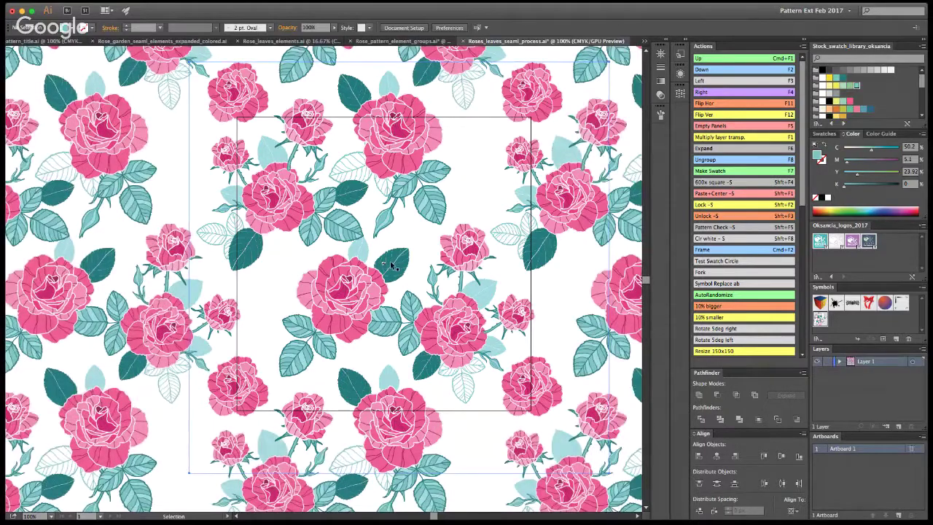
{"action": "double_click", "coordinate": [391, 266]}
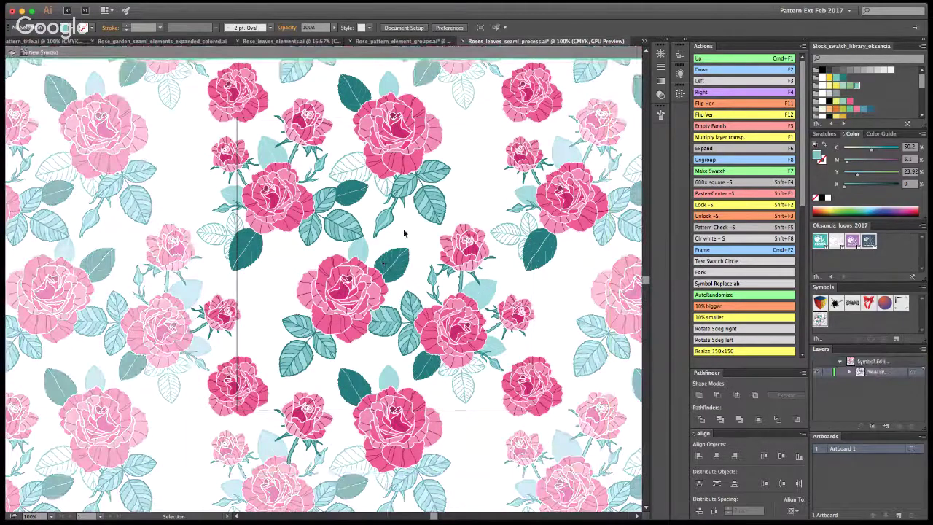
{"action": "left_click", "coordinate": [391, 226]}
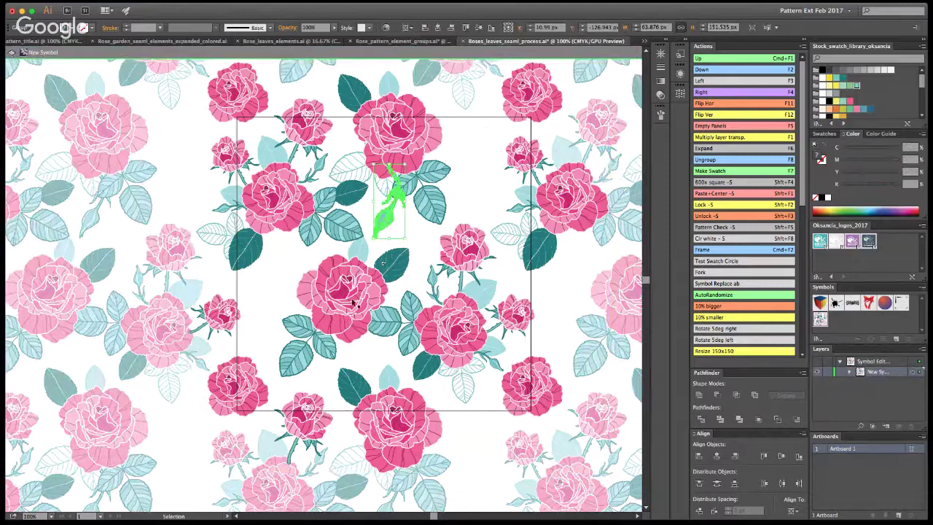
{"action": "left_click", "coordinate": [414, 244]}
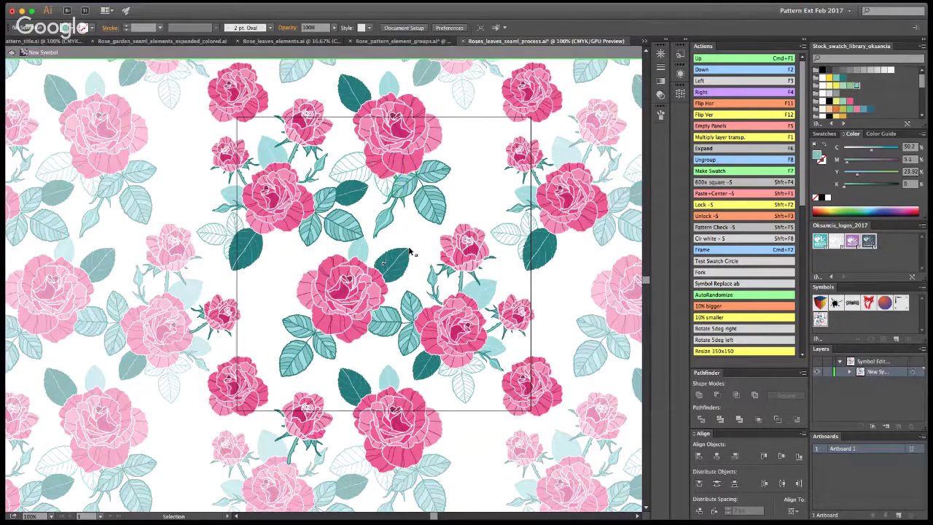
{"action": "left_click", "coordinate": [350, 302]}
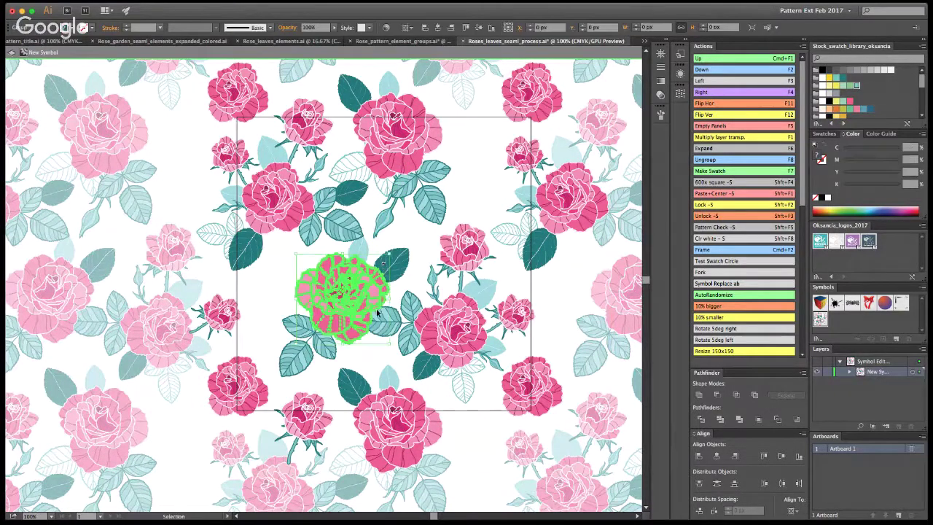
{"action": "left_click", "coordinate": [511, 313]}
Duplicate the half-open rose from the lower-right group into the gap beside the top rose, rotating its stem toward that rose.
{"action": "left_click_drag", "start_coordinate": [472, 256], "coordinate": [497, 144]}
{"action": "left_click_drag", "start_coordinate": [506, 178], "coordinate": [484, 208]}
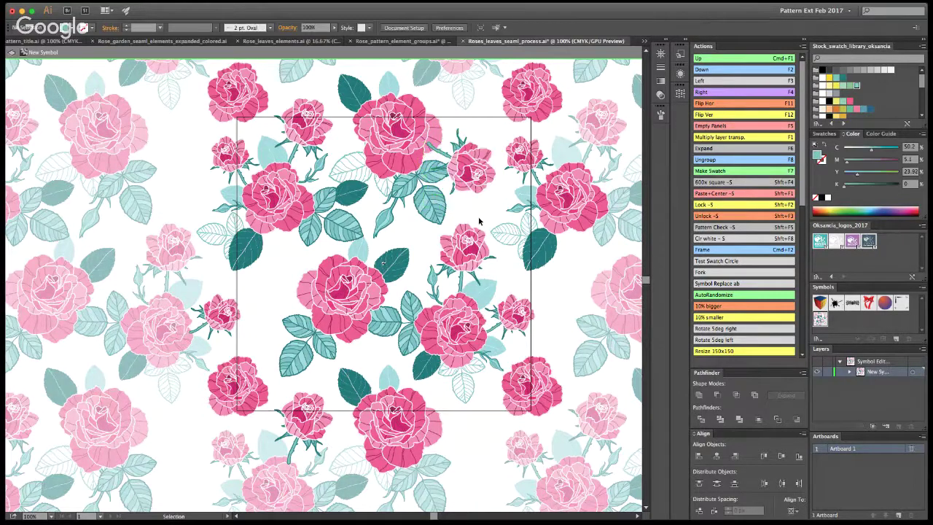
Enlarge the copied half-open rose to about 169 px wide and bring the large top rose in front of its stem.
{"action": "left_click", "coordinate": [467, 183]}
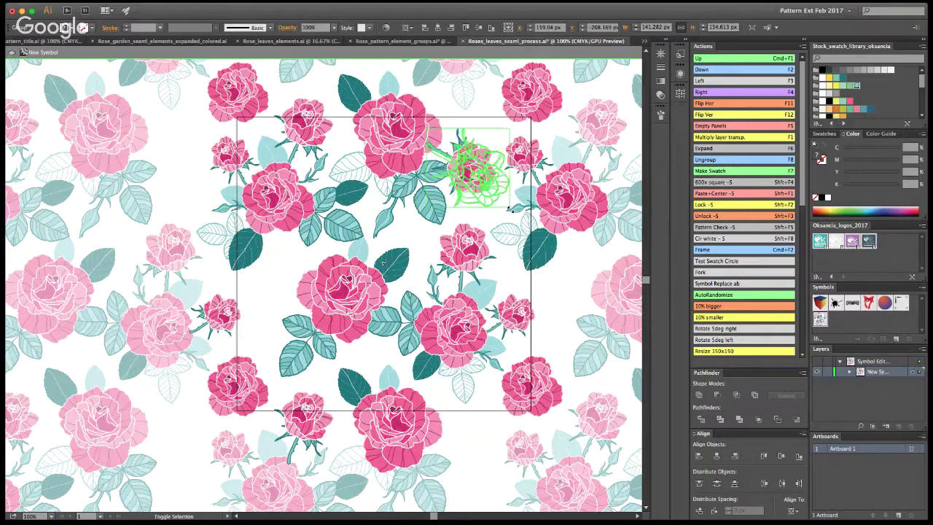
{"action": "key", "text": "Delete"}
{"action": "left_click", "coordinate": [435, 178]}
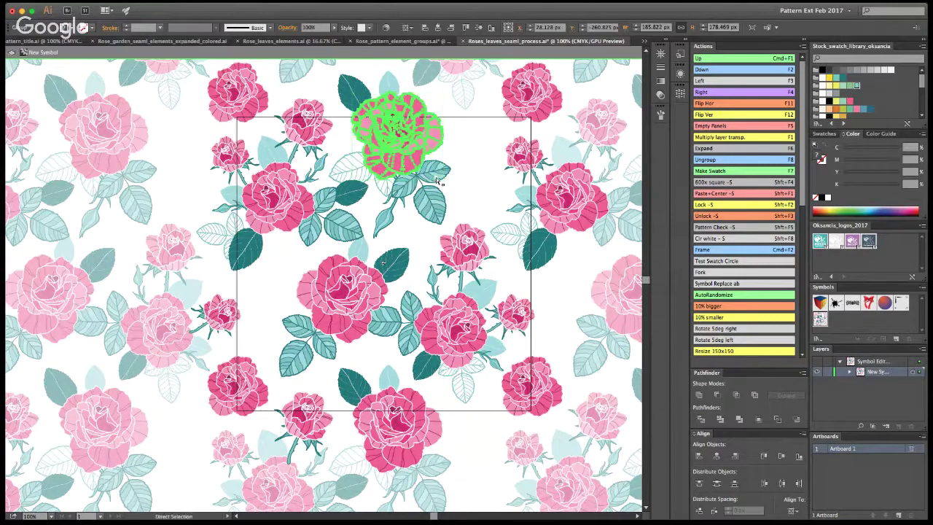
{"action": "left_click_drag", "start_coordinate": [437, 180], "coordinate": [519, 223]}
{"action": "left_click", "coordinate": [571, 137]}
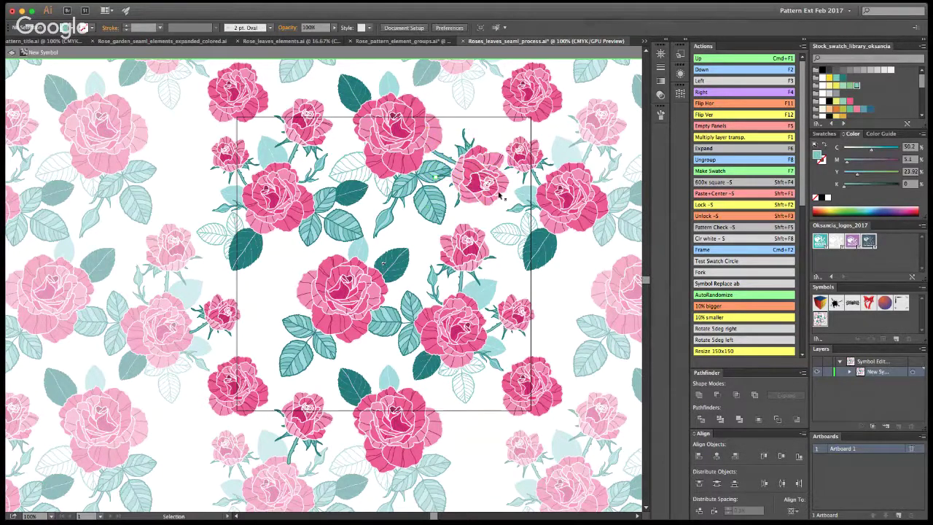
Try a different rotation and position for the half-open rose copy beside the large top rose, and delete that copy.
{"action": "left_click", "coordinate": [498, 138]}
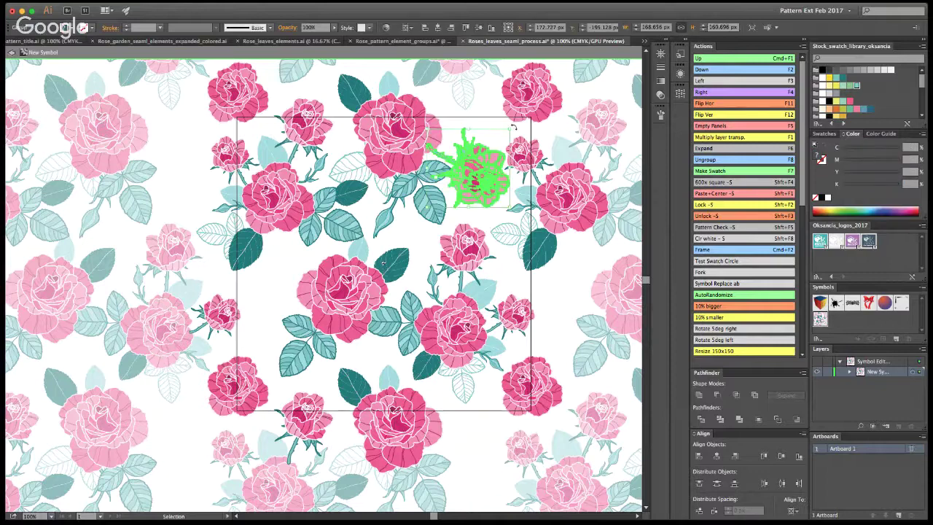
{"action": "left_click_drag", "start_coordinate": [514, 131], "coordinate": [412, 192]}
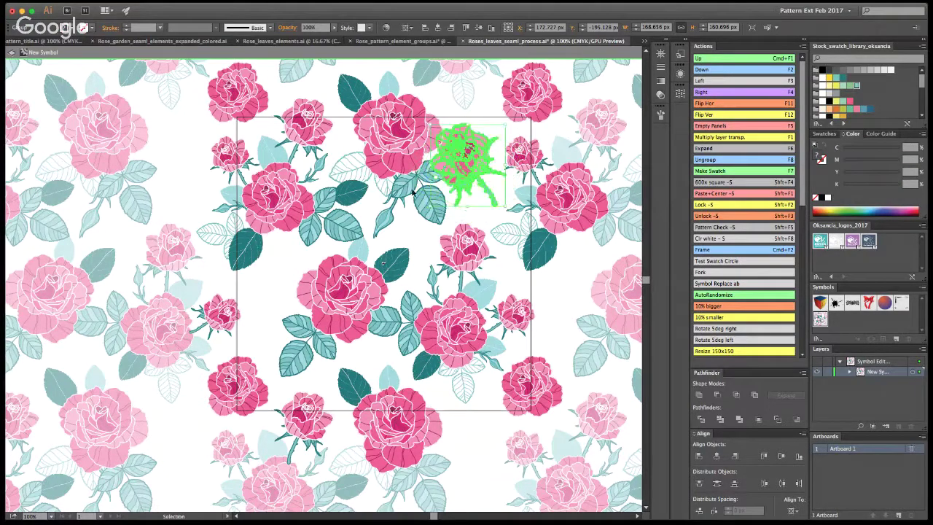
{"action": "left_click_drag", "start_coordinate": [459, 166], "coordinate": [479, 177]}
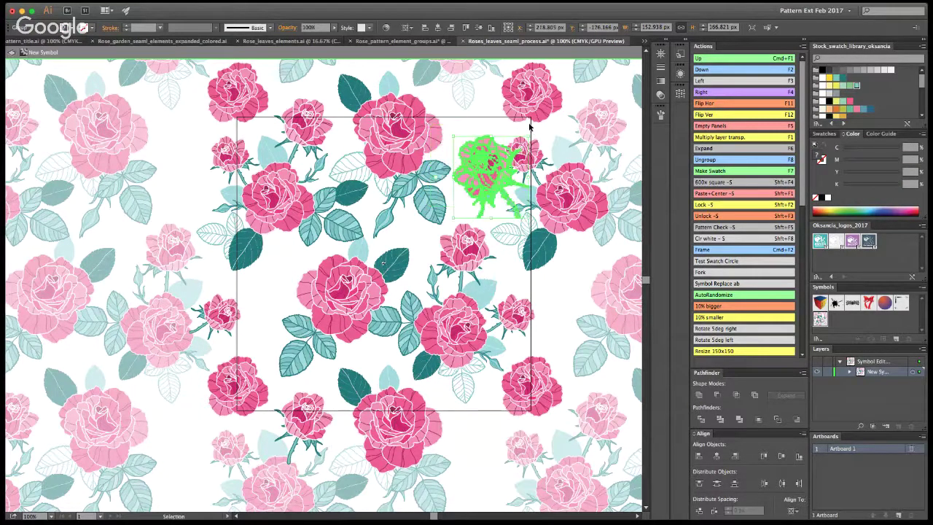
{"action": "key", "text": "Delete"}
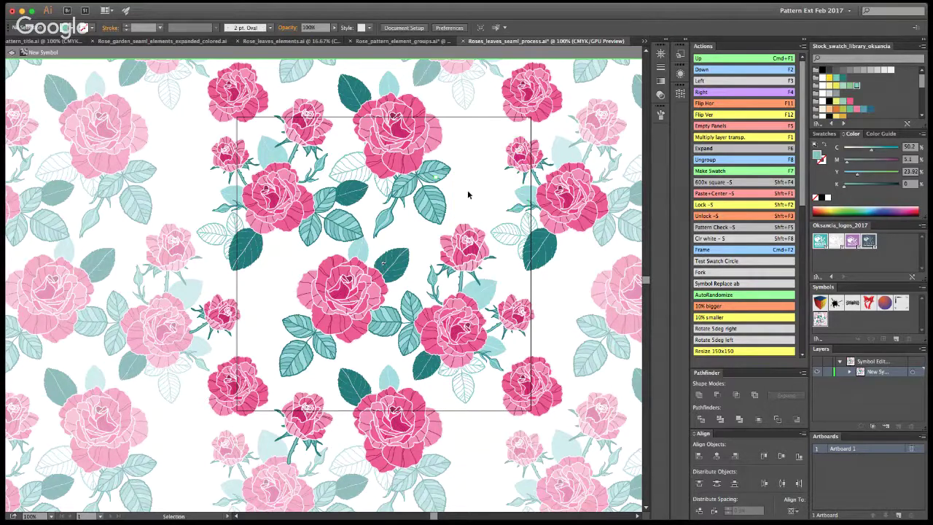
Duplicate the lower-left corner rose into the gap beside the large top rose and shrink the copy to about 106 px wide.
{"action": "left_click_drag", "start_coordinate": [246, 396], "coordinate": [478, 170]}
{"action": "left_click_drag", "start_coordinate": [502, 131], "coordinate": [462, 137]}
{"action": "key", "text": "super+shift+a"}
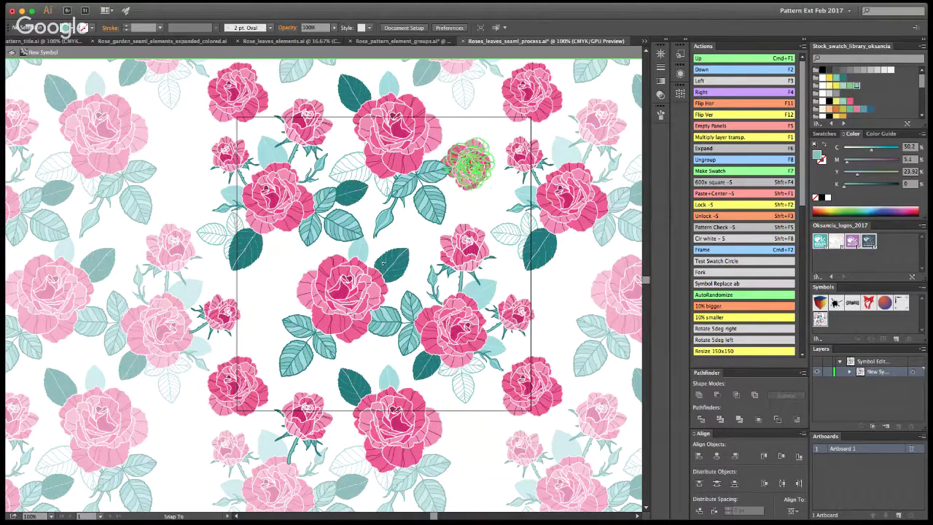
{"action": "left_click", "coordinate": [475, 161]}
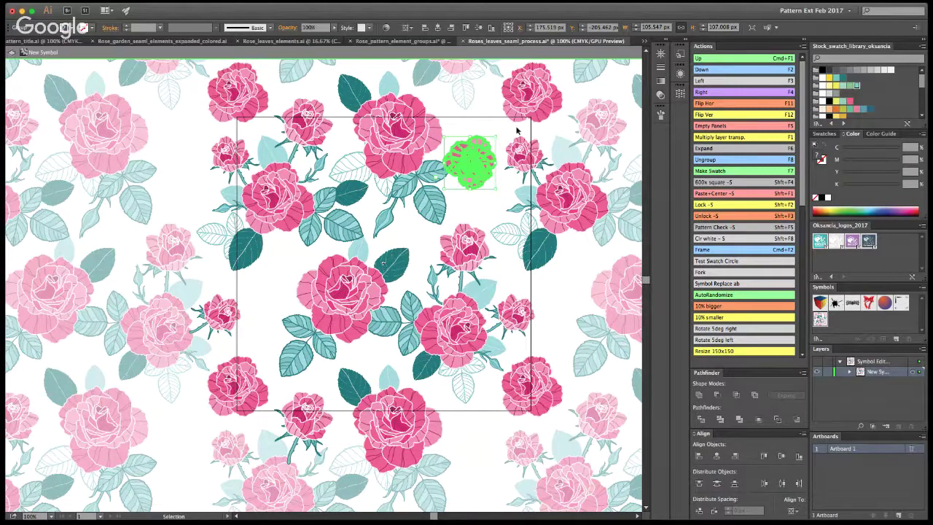
{"action": "key", "text": "super+shift+a"}
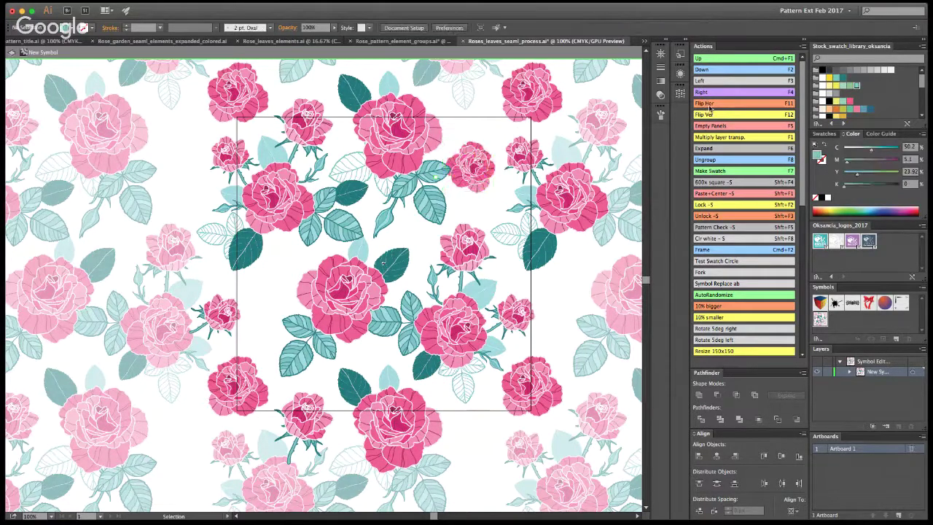
{"action": "left_click", "coordinate": [488, 168]}
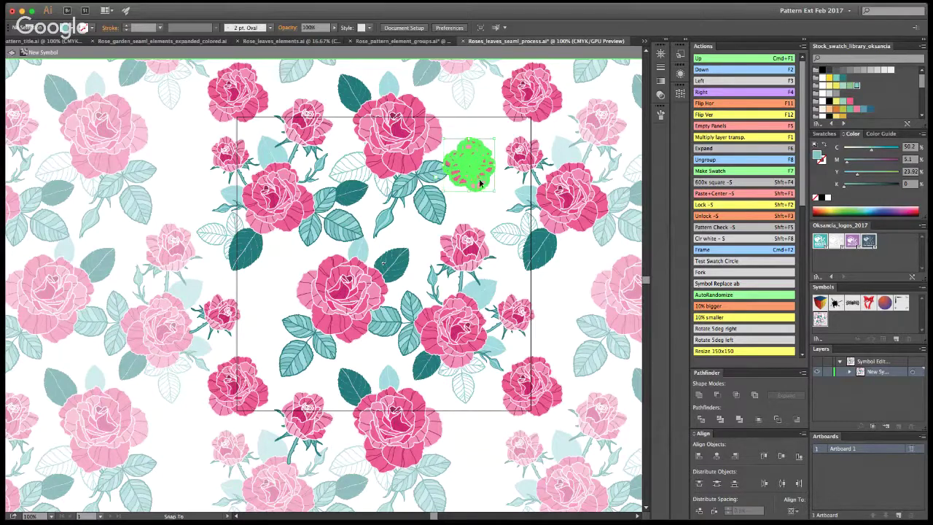
Duplicate the small rose to the left of the large central rose, about 108 px wide, and bring the central rose in front.
{"action": "left_click_drag", "start_coordinate": [472, 172], "coordinate": [280, 289]}
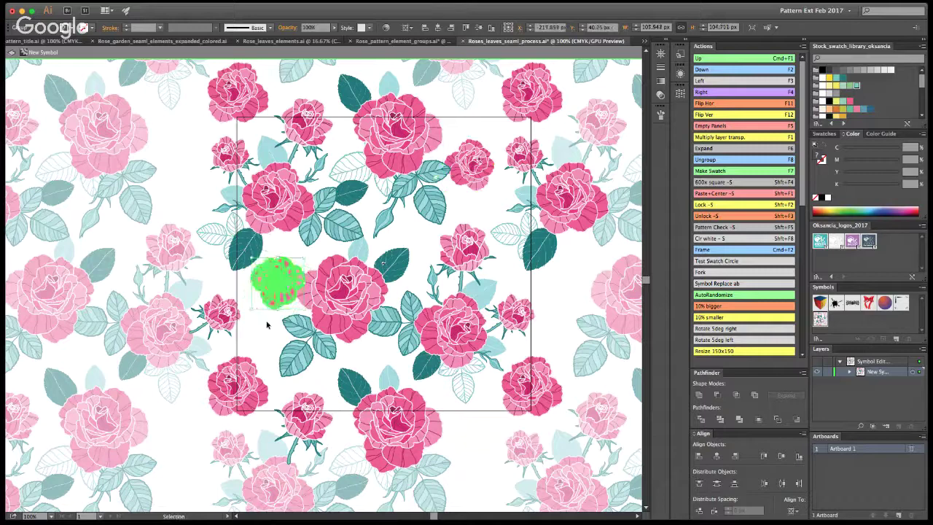
{"action": "key", "text": "super+shift+a"}
{"action": "left_click", "coordinate": [281, 289]}
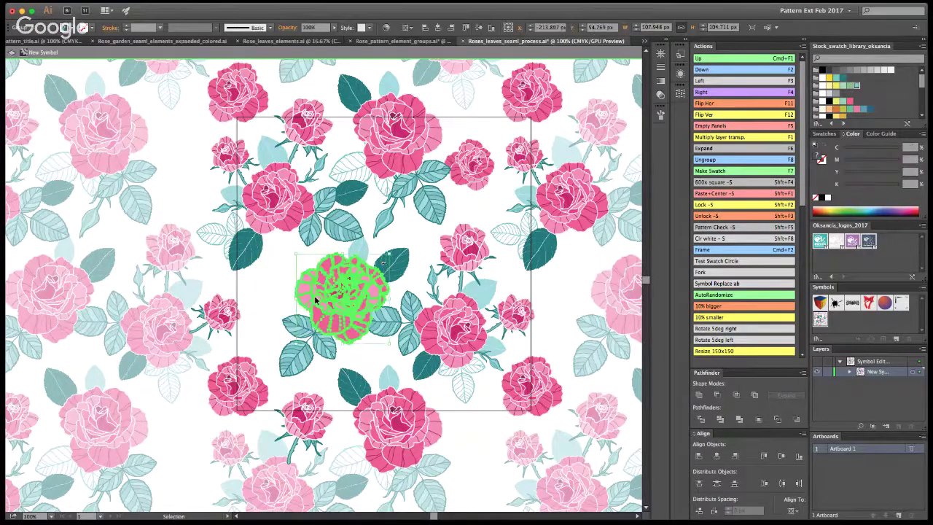
{"action": "key", "text": "v"}
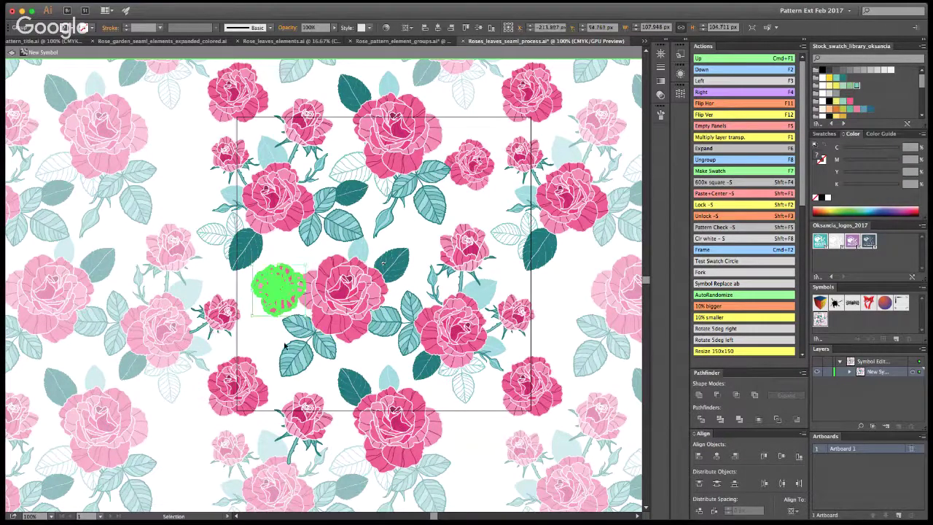
{"action": "left_click", "coordinate": [257, 352]}
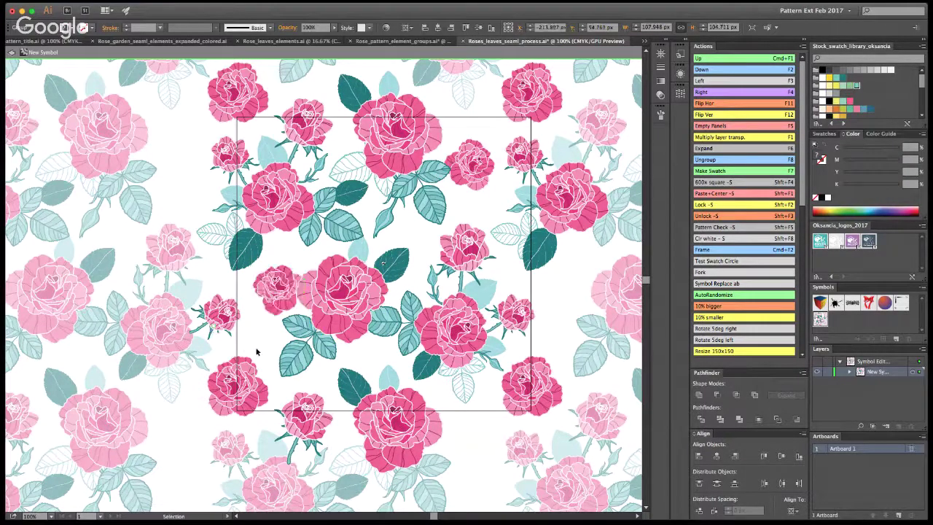
Enlarge the small rose beside the top rose to about 139 px wide and place it against the top rose's leaves.
{"action": "left_click", "coordinate": [477, 173]}
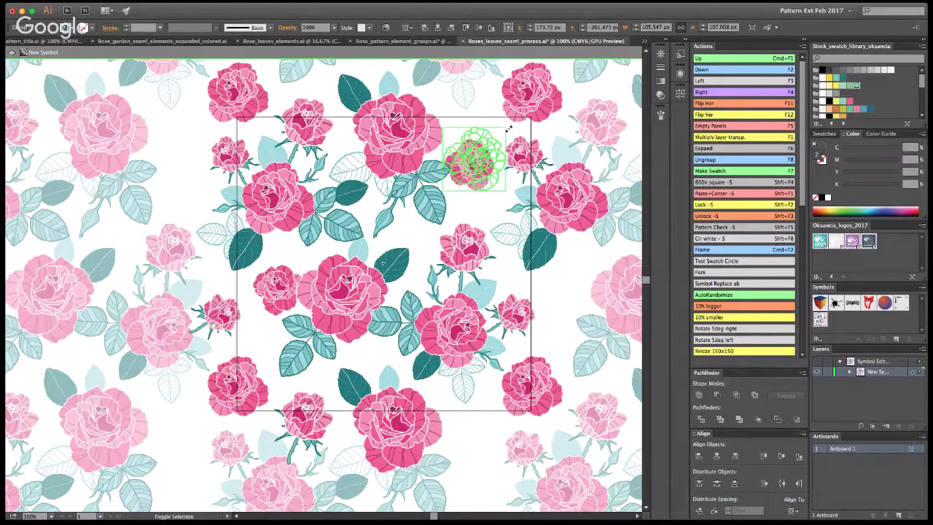
{"action": "left_click_drag", "start_coordinate": [508, 128], "coordinate": [513, 121]}
{"action": "left_click", "coordinate": [579, 218]}
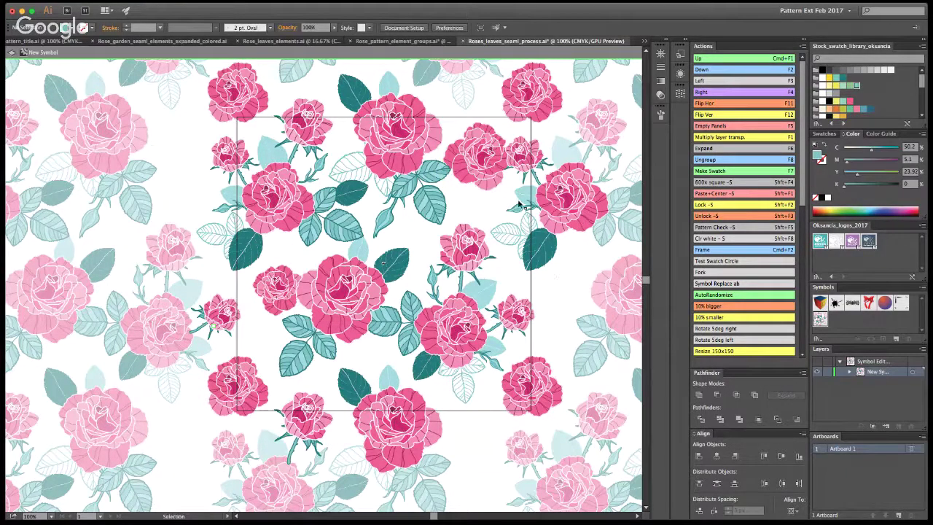
{"action": "key", "text": "ctrl+z"}
{"action": "key", "text": "ctrl+z"}
{"action": "key", "text": "ctrl+z"}
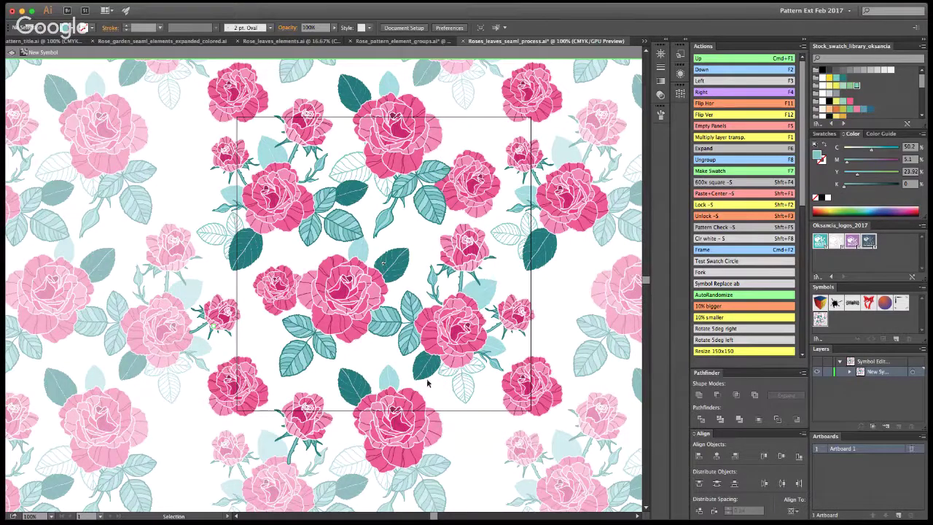
Leave symbol editing and examine the repeat with the two new roses at several zoom levels.
{"action": "key", "text": "a"}
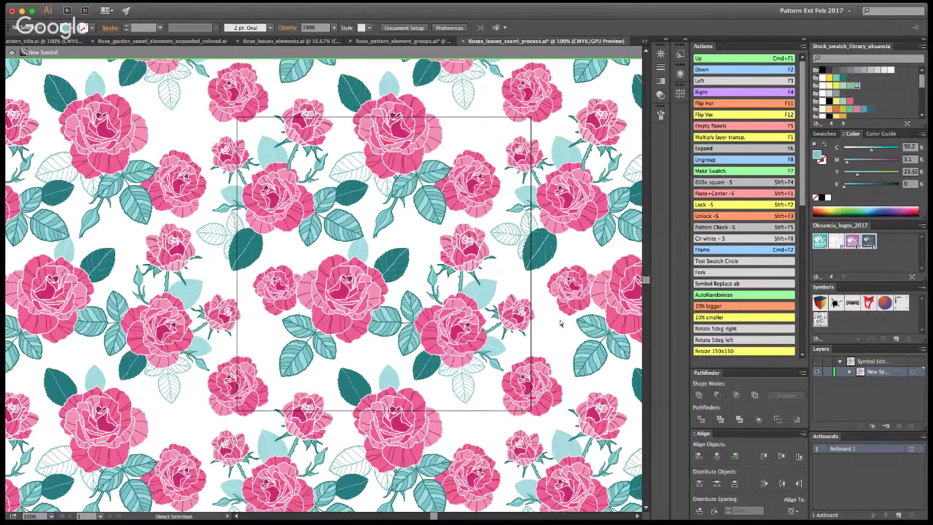
{"action": "double_click", "coordinate": [540, 324]}
{"action": "key", "text": "z"}
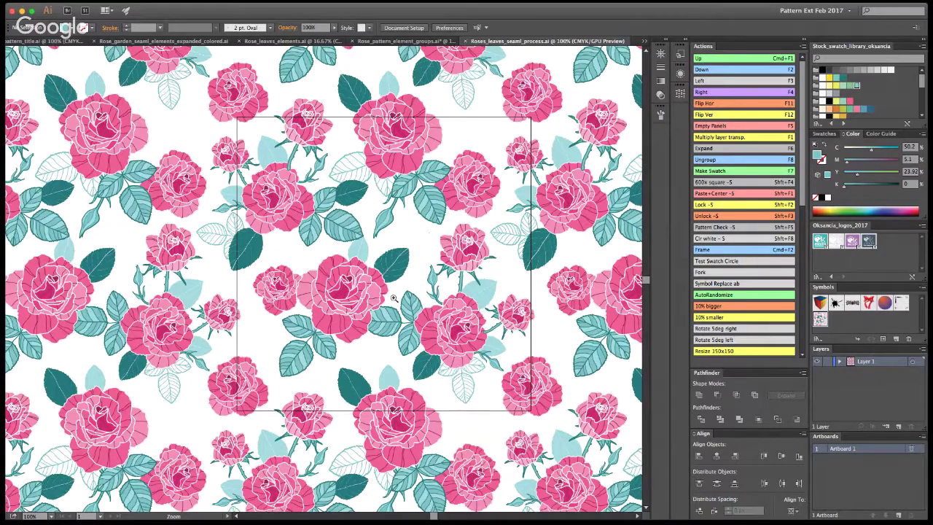
{"action": "left_click", "coordinate": [372, 266], "text": "alt"}
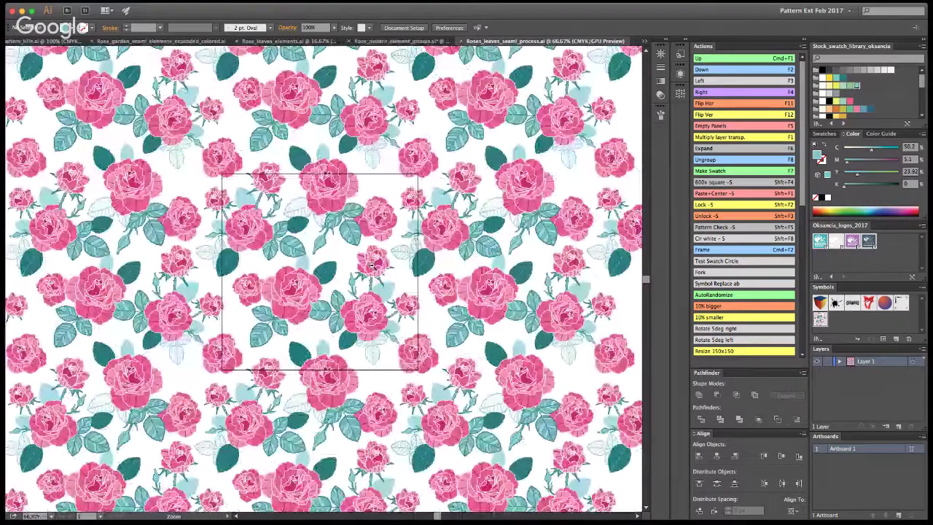
{"action": "left_click", "coordinate": [304, 271], "text": "alt"}
{"action": "left_click", "coordinate": [349, 282], "text": "alt"}
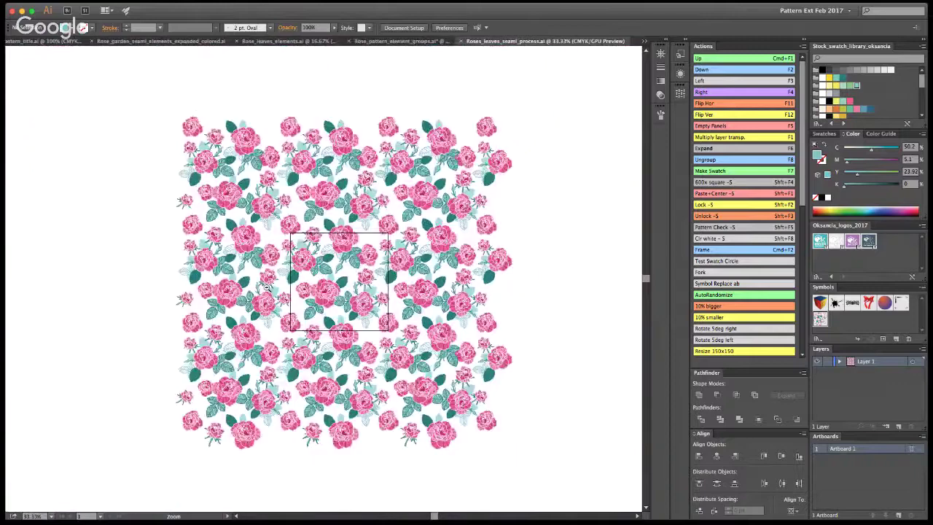
{"action": "left_click", "coordinate": [349, 283]}
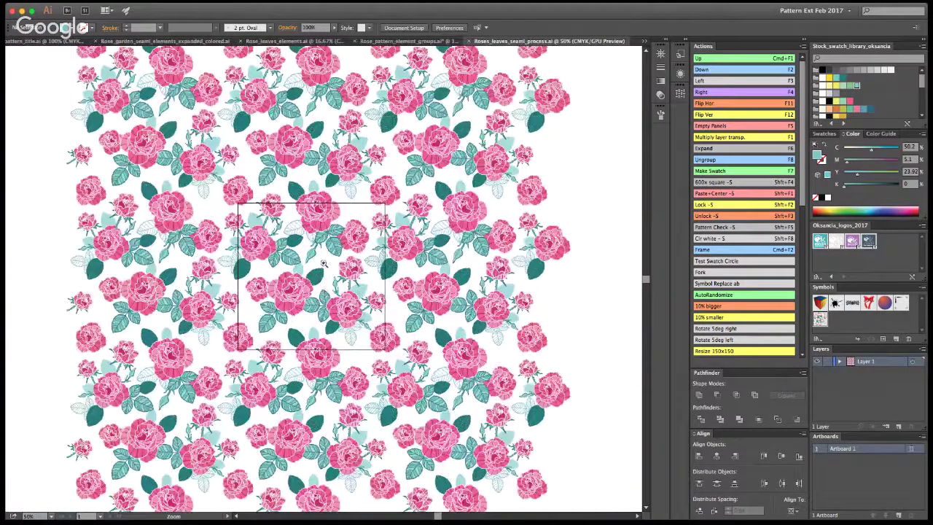
{"action": "left_click", "coordinate": [308, 274]}
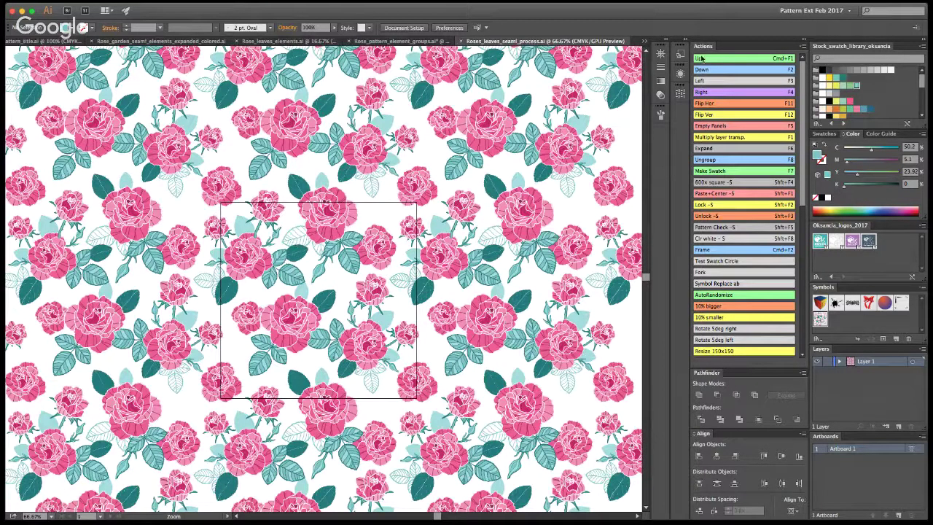
Reopen New Symbol and duplicate the bud below the top rose onto the new rose to its right, rotating it upward.
{"action": "key", "text": "v"}
{"action": "left_click", "coordinate": [312, 312]}
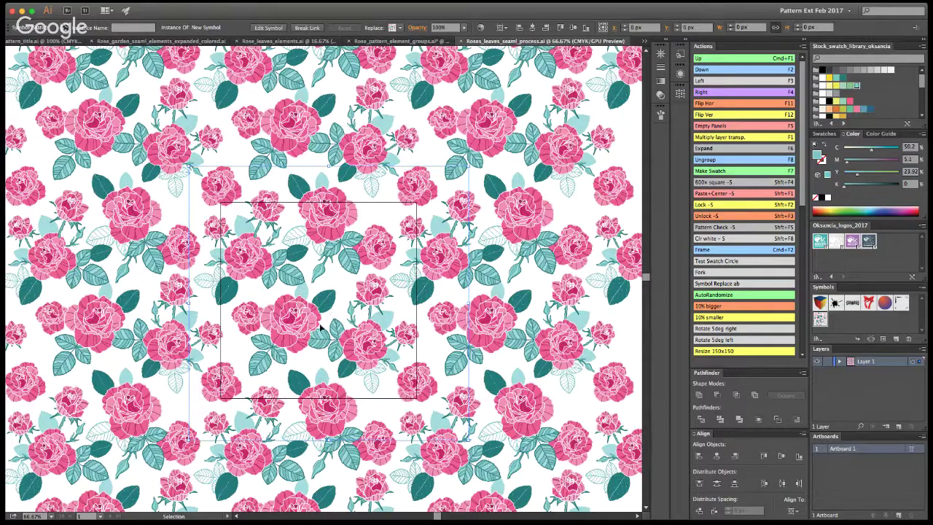
{"action": "double_click", "coordinate": [319, 322]}
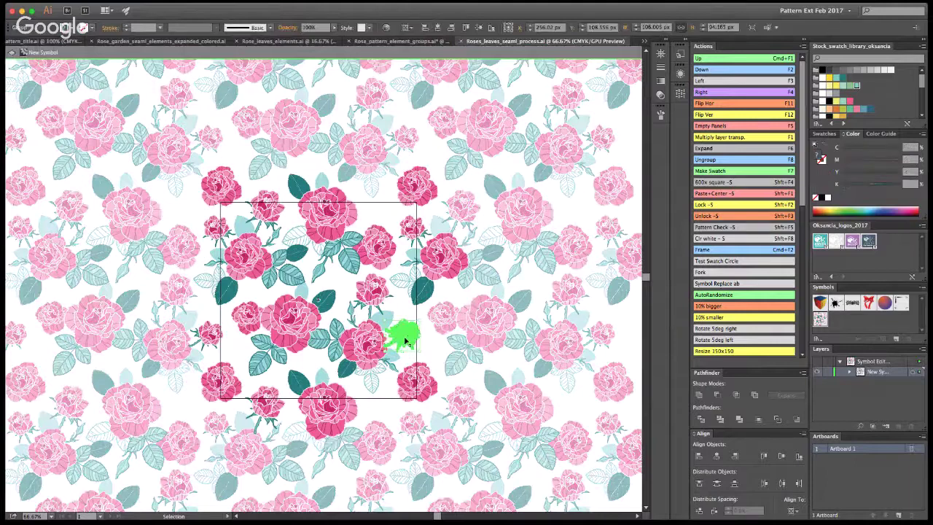
{"action": "left_click", "coordinate": [318, 275]}
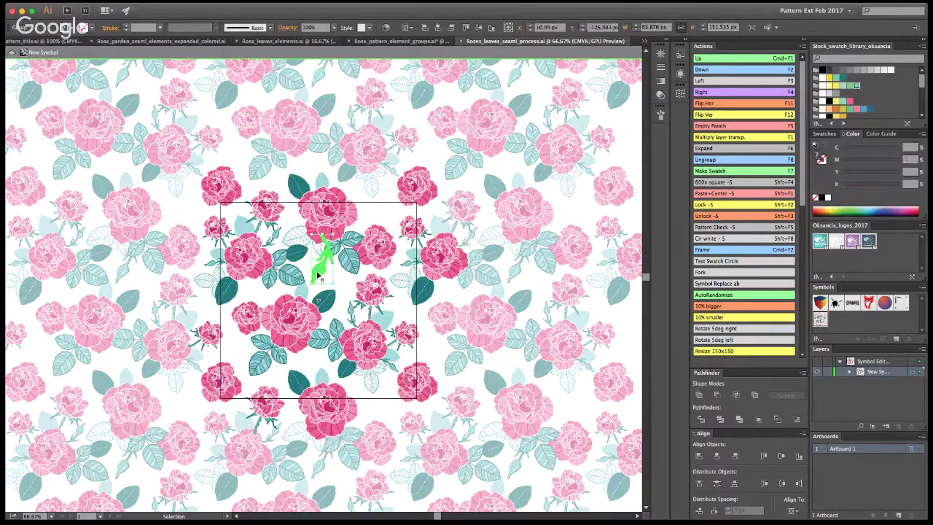
{"action": "left_click_drag", "start_coordinate": [317, 275], "coordinate": [378, 227]}
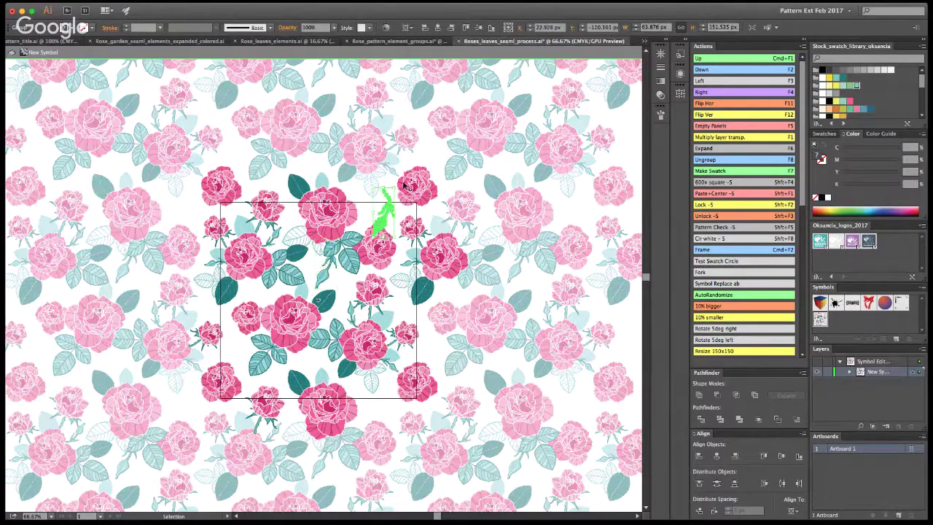
{"action": "mouse_move", "coordinate": [394, 188]}
{"action": "left_mouse_down"}
{"action": "mouse_move", "coordinate": [413, 199]}
{"action": "mouse_move", "coordinate": [428, 192]}
{"action": "mouse_move", "coordinate": [400, 181]}
{"action": "mouse_move", "coordinate": [397, 191]}
{"action": "left_mouse_up"}
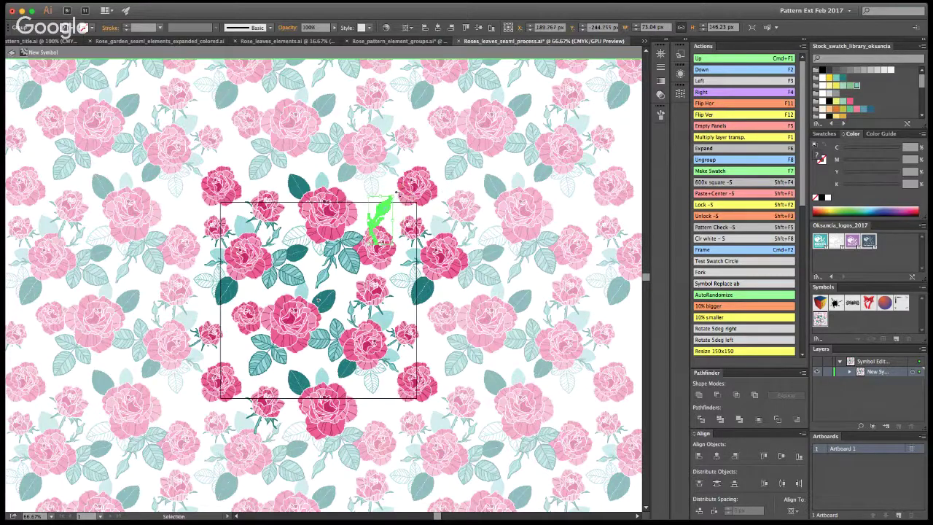
{"action": "left_click", "coordinate": [499, 190]}
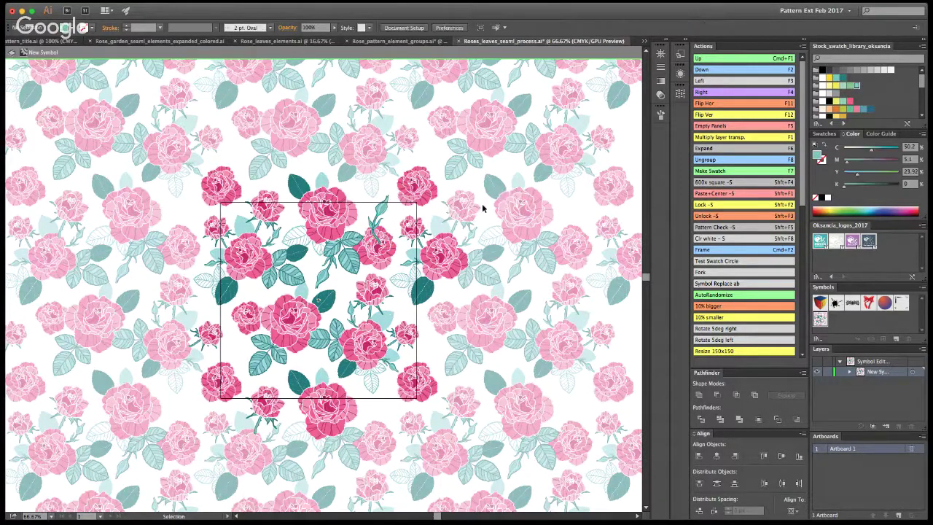
Bring the new rose in front of the copied bud's stem and fine-tune the bud's rotation and position above it.
{"action": "key", "text": "a"}
{"action": "left_click", "coordinate": [378, 248]}
{"action": "key", "text": "v"}
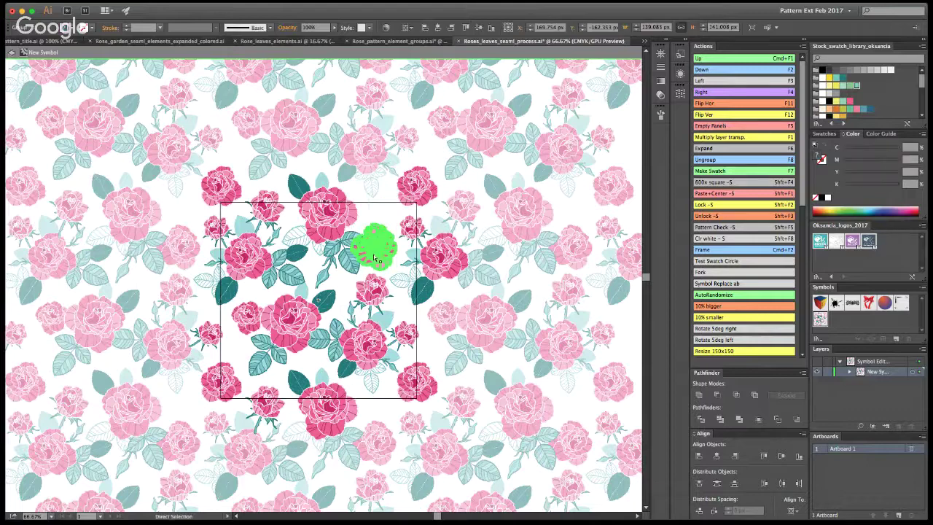
{"action": "left_click", "coordinate": [448, 261]}
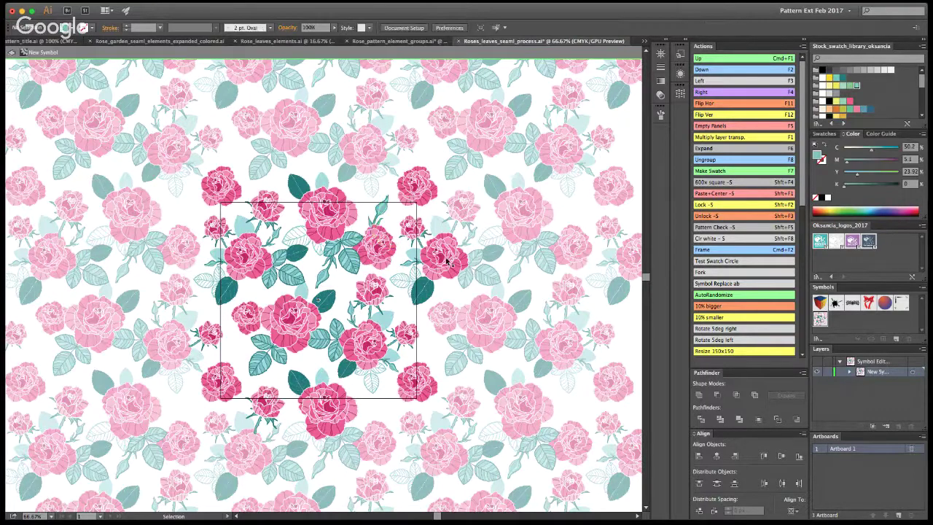
{"action": "left_click", "coordinate": [386, 214]}
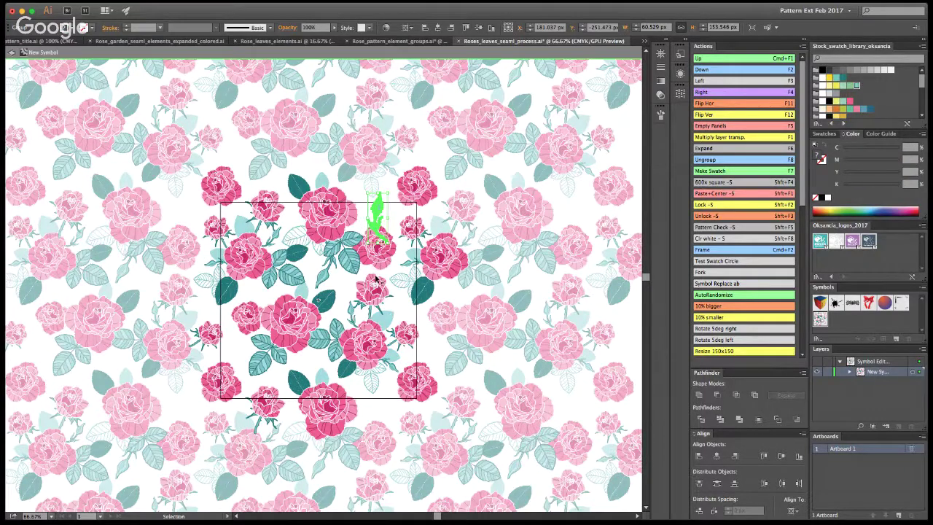
{"action": "left_click", "coordinate": [465, 192]}
{"action": "left_click_drag", "start_coordinate": [379, 209], "coordinate": [383, 209]}
{"action": "left_click", "coordinate": [448, 192]}
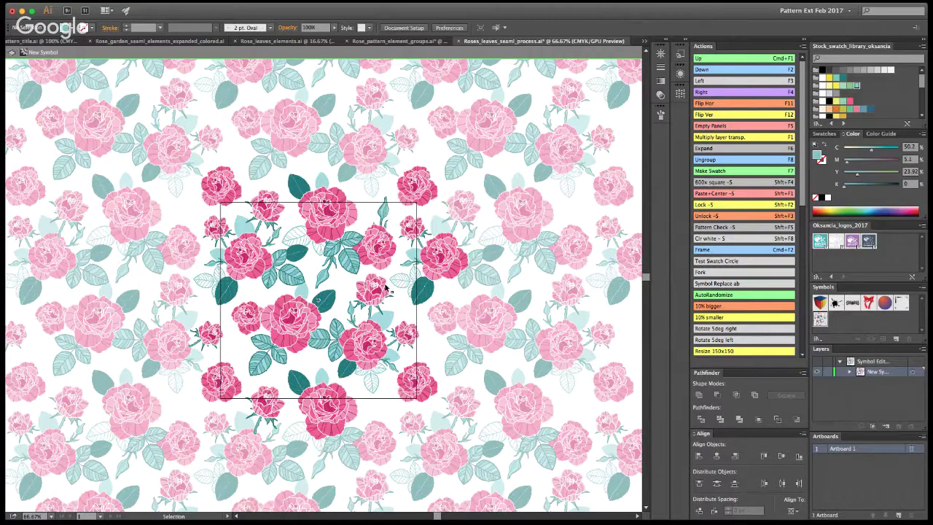
Duplicate the light teal leaf from the lower-right group between the top rose and the new bud, rotated to about 74 px wide.
{"action": "left_click_drag", "start_coordinate": [381, 321], "coordinate": [365, 211]}
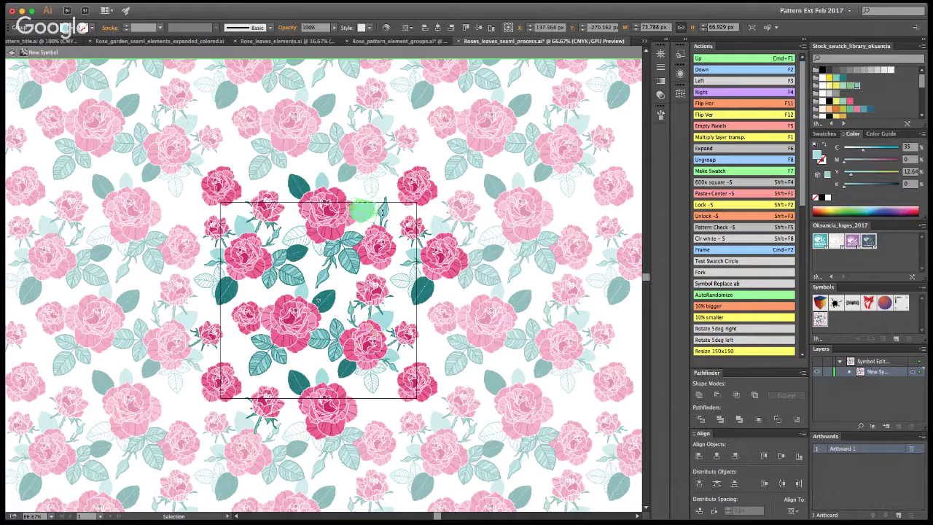
{"action": "left_click", "coordinate": [433, 205]}
{"action": "left_click", "coordinate": [364, 213]}
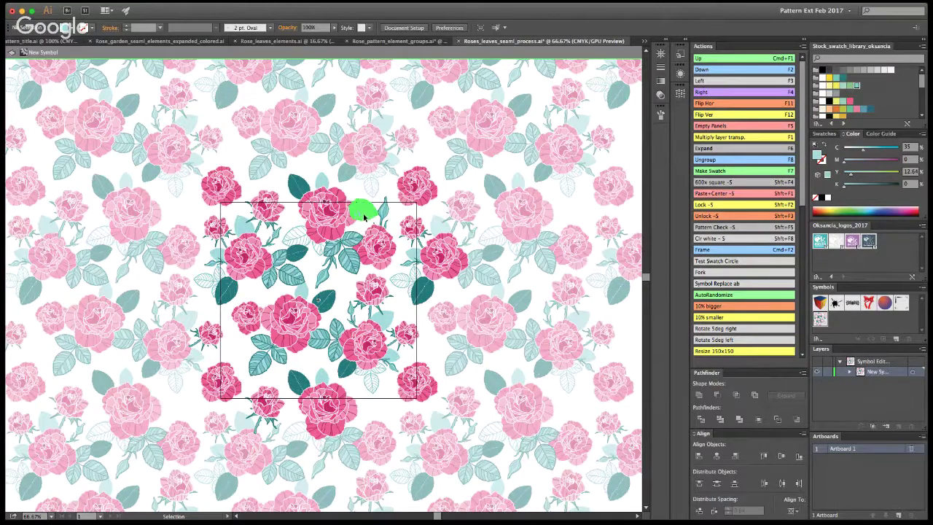
{"action": "left_click", "coordinate": [475, 180]}
{"action": "left_click", "coordinate": [365, 209]}
{"action": "left_click", "coordinate": [484, 212]}
Duplicate the dark teal leaf below the lower-right rose to the upper-right corner rose, about 59 px wide, with that rose in front.
{"action": "left_click_drag", "start_coordinate": [348, 373], "coordinate": [400, 213]}
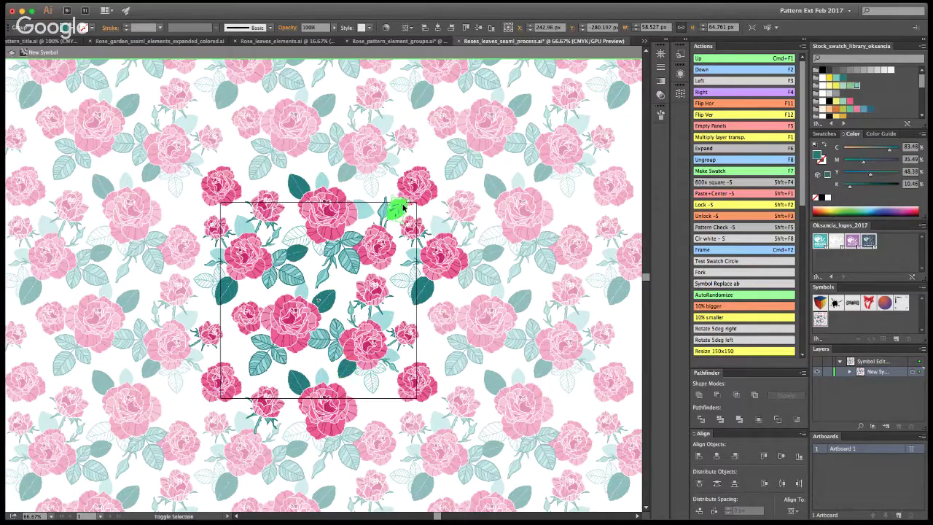
{"action": "left_click", "coordinate": [411, 193]}
{"action": "left_click", "coordinate": [411, 193]}
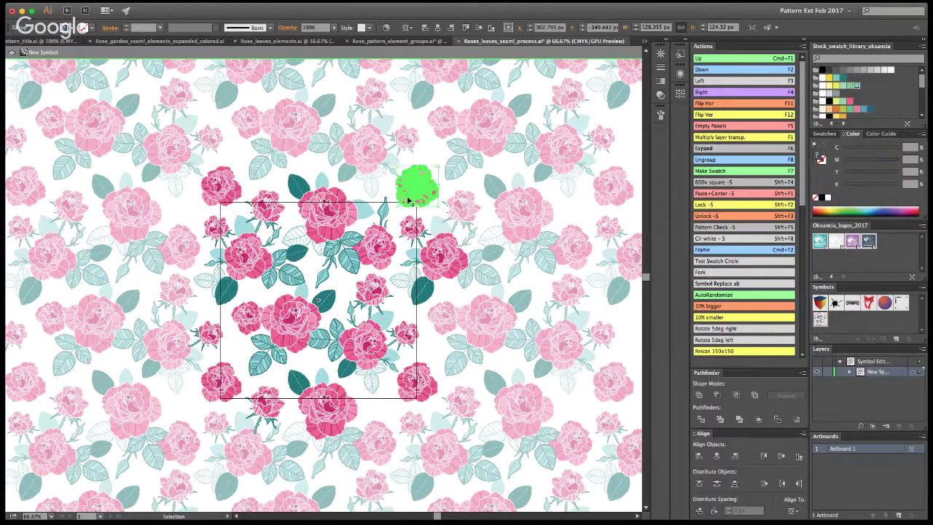
{"action": "left_click", "coordinate": [456, 199]}
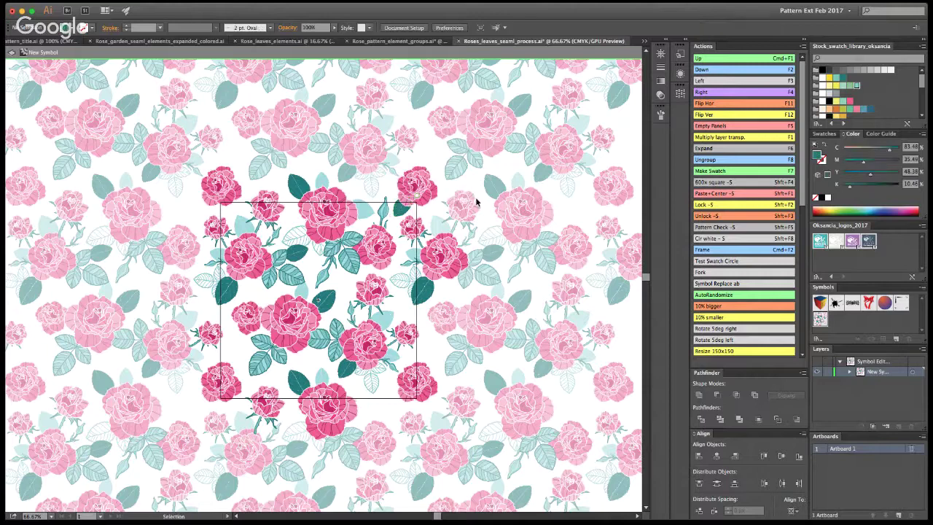
Check the repeat outside the symbol, and in the reopened New Symbol copy the upper bud and its two flanking leaves 600 px down.
{"action": "double_click", "coordinate": [74, 219]}
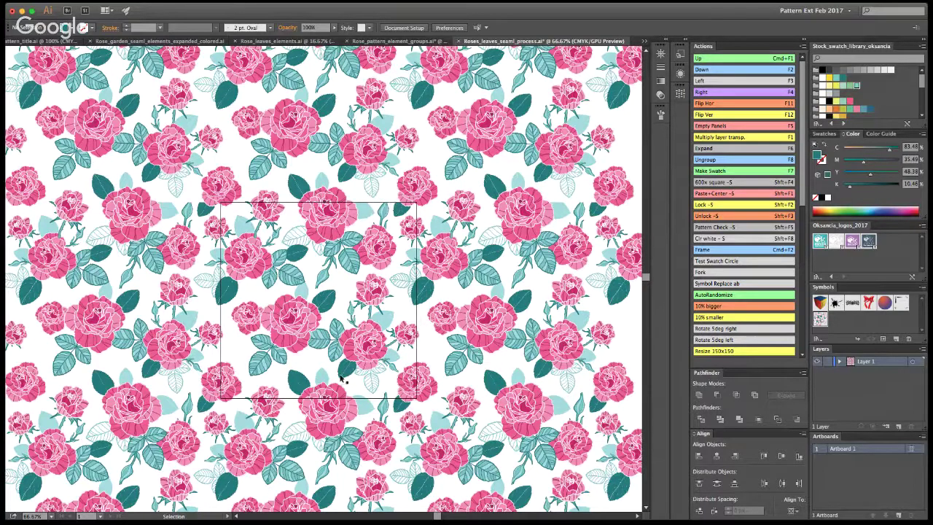
{"action": "left_click", "coordinate": [313, 312]}
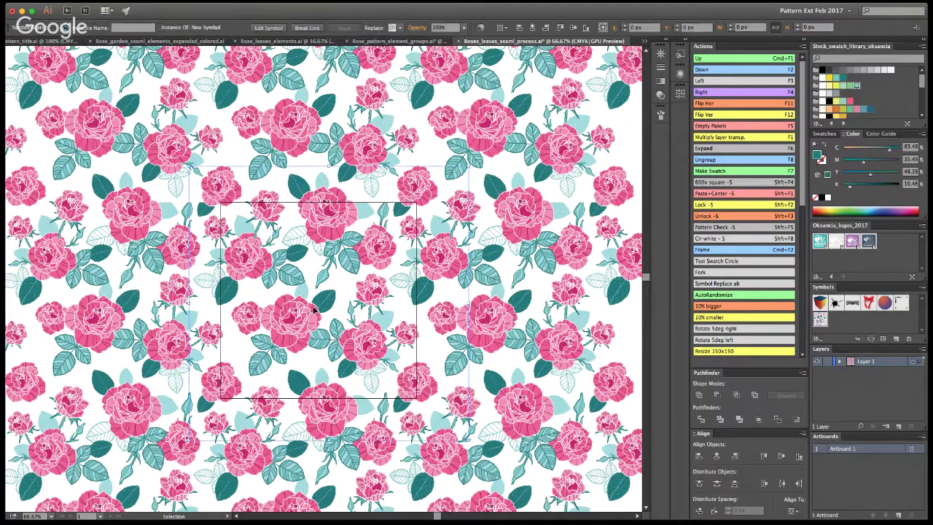
{"action": "double_click", "coordinate": [369, 216]}
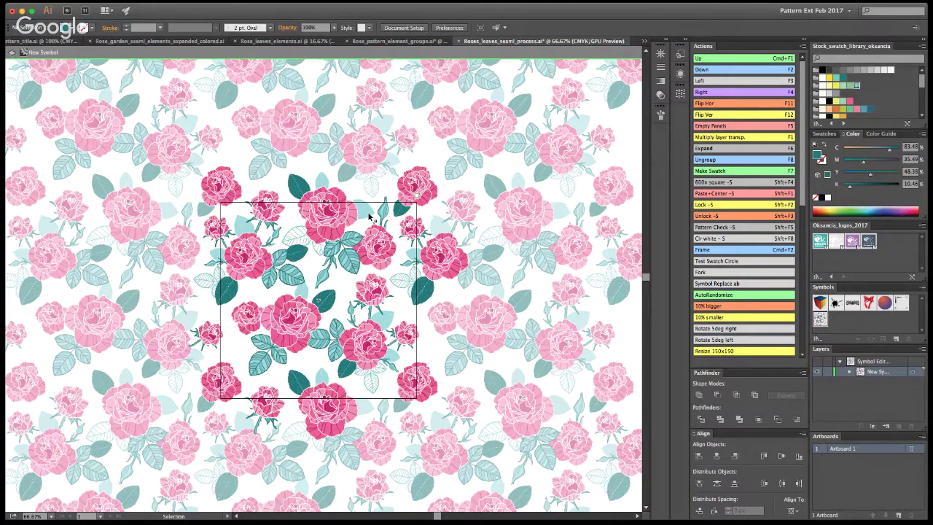
{"action": "left_click", "coordinate": [401, 218]}
{"action": "left_click", "coordinate": [401, 218], "text": "shift"}
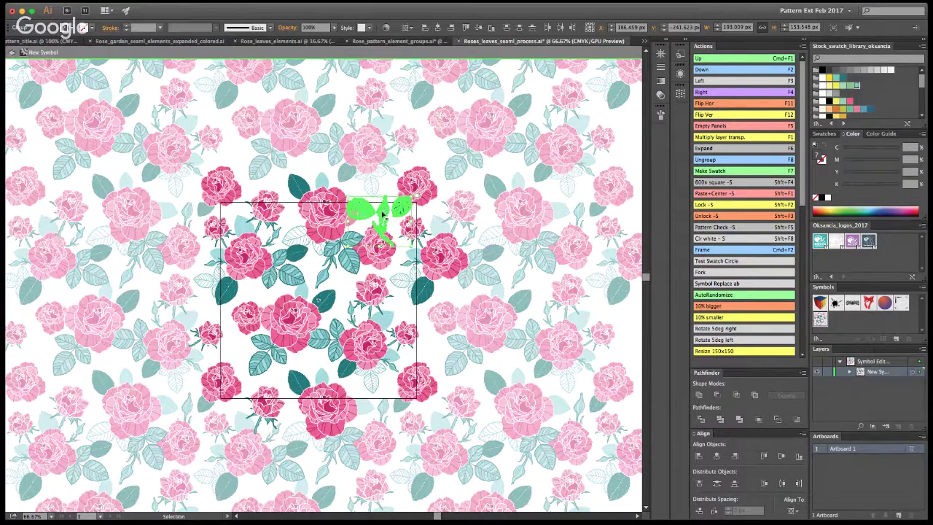
{"action": "left_click", "coordinate": [704, 71]}
{"action": "left_click", "coordinate": [495, 363]}
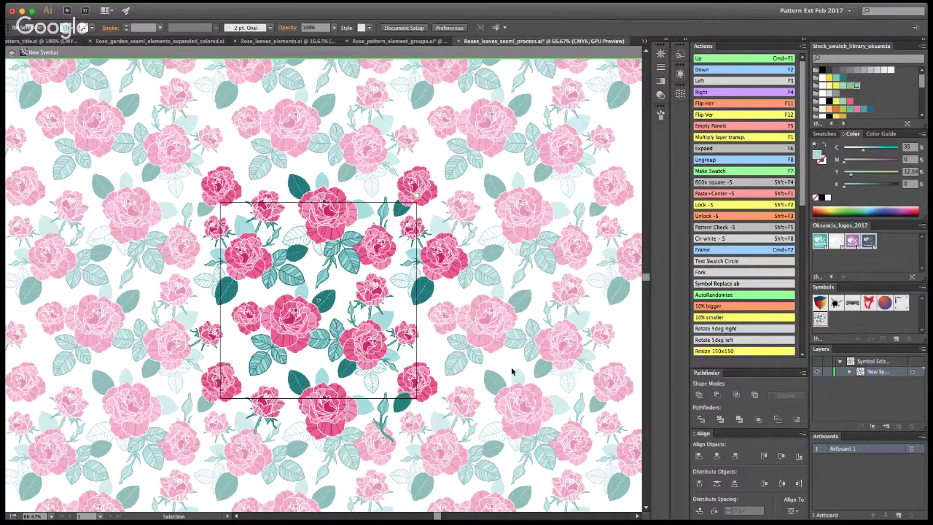
Place the copied dark leaf behind the lower-right corner rose and copy the rose below the upper bud 600 px down.
{"action": "left_click", "coordinate": [406, 393]}
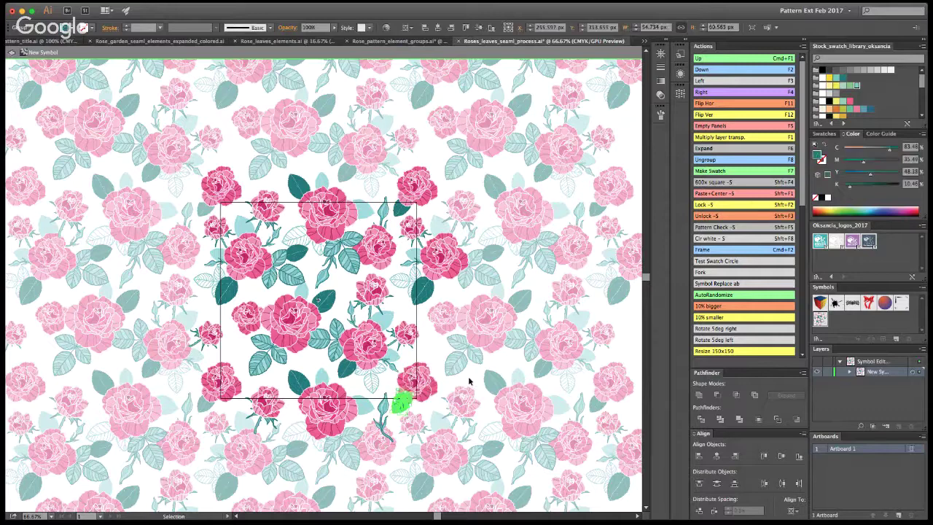
{"action": "left_click", "coordinate": [474, 407]}
{"action": "left_click", "coordinate": [378, 238]}
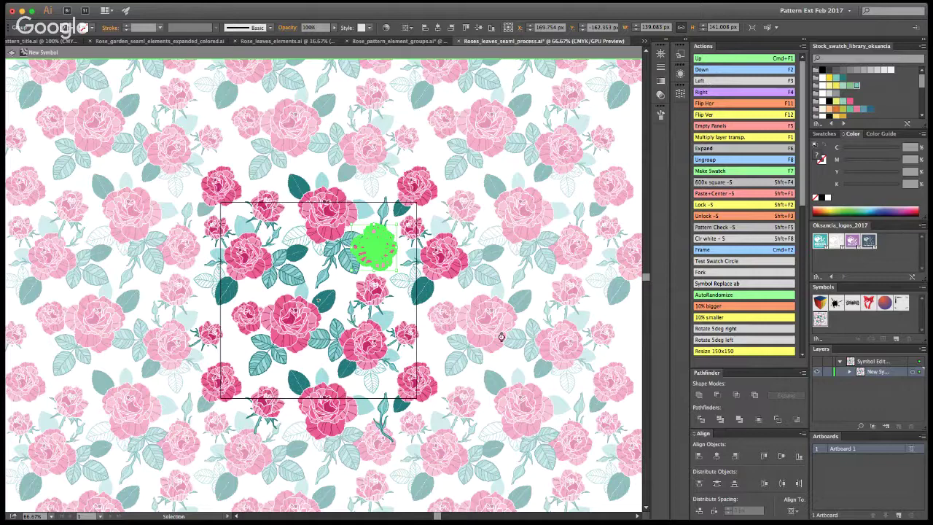
{"action": "key", "text": "F2"}
{"action": "key", "text": "ctrl+shift+a"}
{"action": "left_click", "coordinate": [385, 441]}
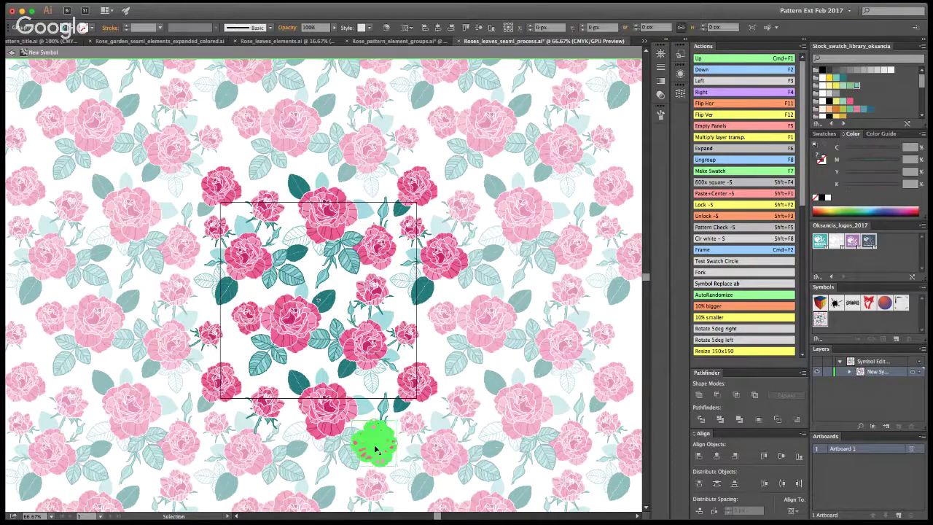
{"action": "key", "text": "ctrl+shift+a"}
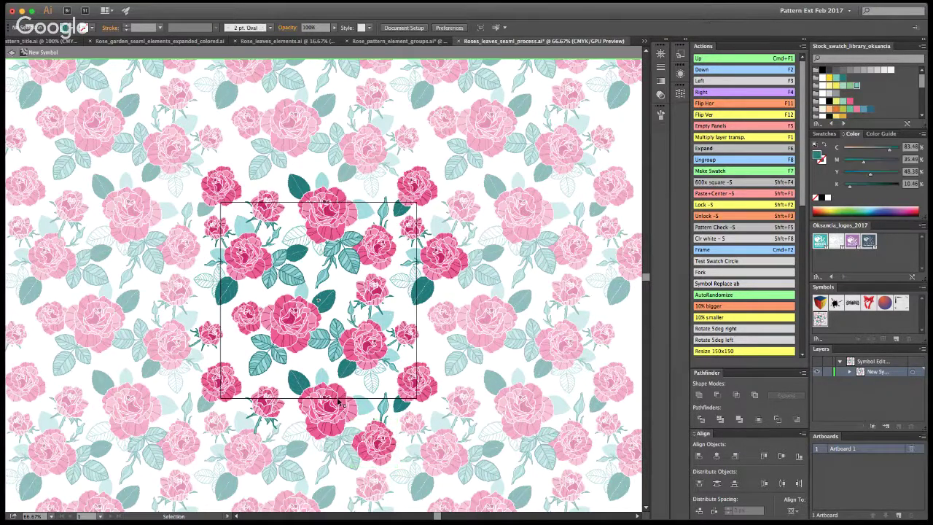
Check the repeat, and in the reopened New Symbol tilt the upper bud at about 53 px wide and delete its lower copy.
{"action": "left_click", "coordinate": [11, 54]}
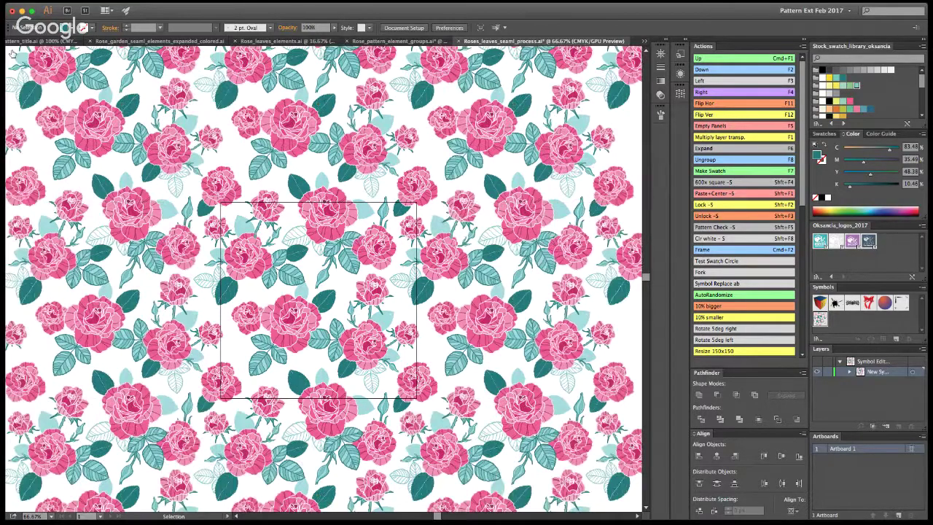
{"action": "left_click", "coordinate": [325, 277]}
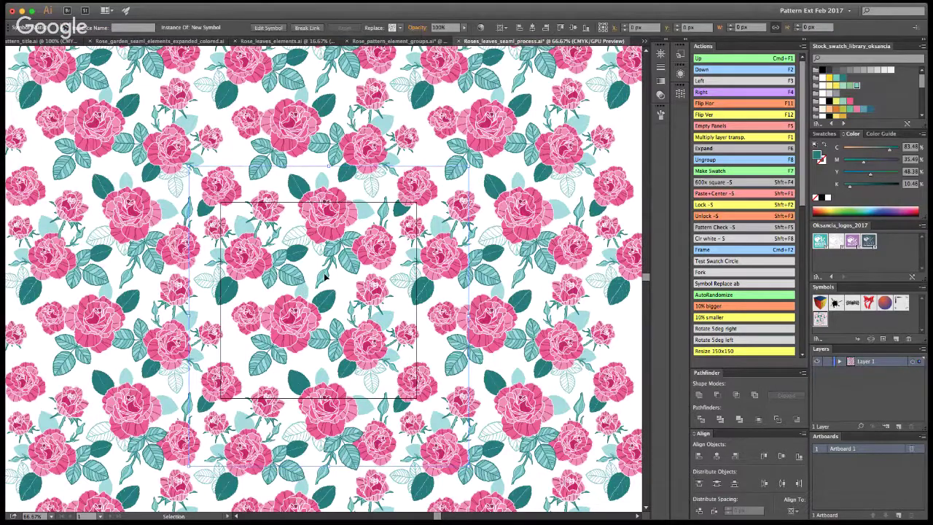
{"action": "double_click", "coordinate": [384, 217]}
{"action": "left_click", "coordinate": [382, 216]}
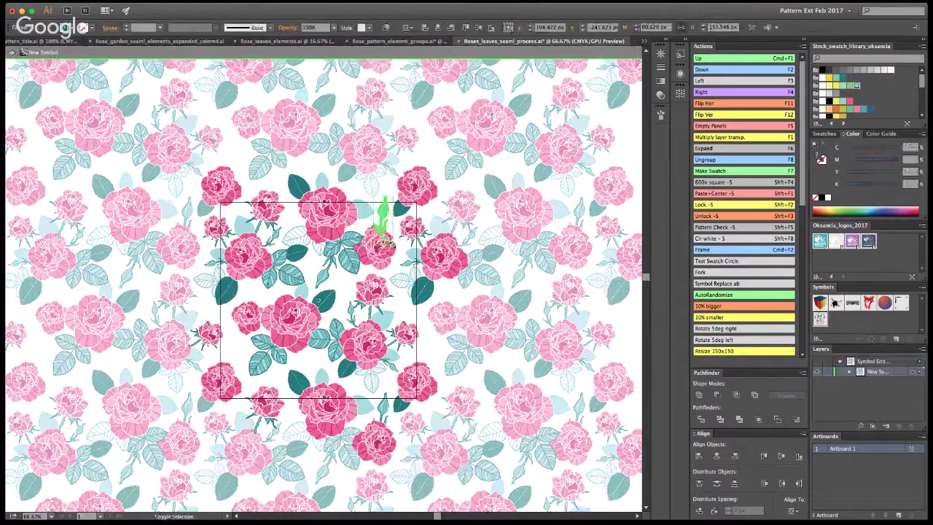
{"action": "left_click", "coordinate": [501, 217]}
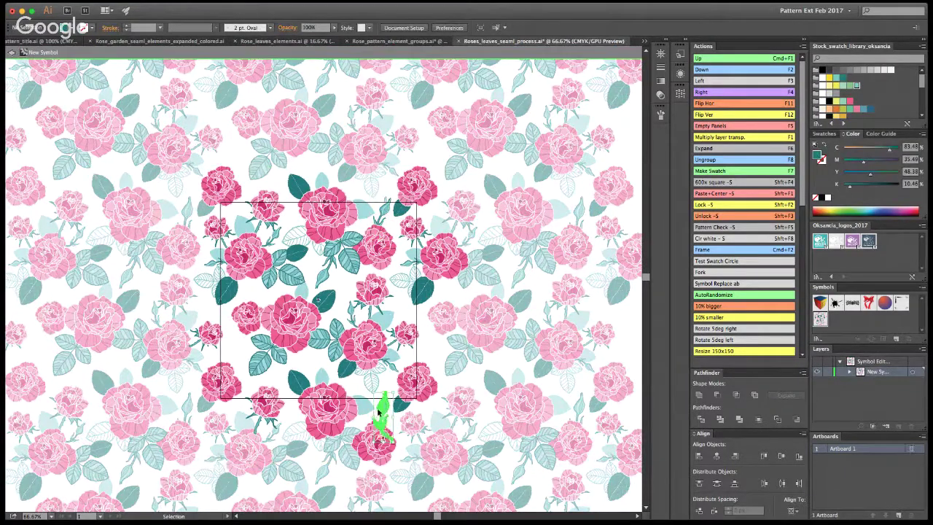
{"action": "left_click", "coordinate": [383, 216]}
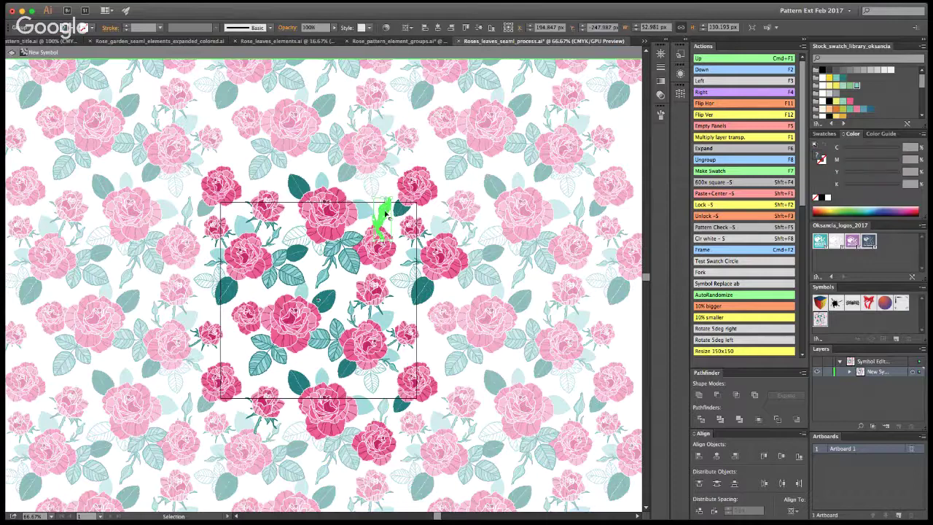
{"action": "left_click", "coordinate": [479, 222]}
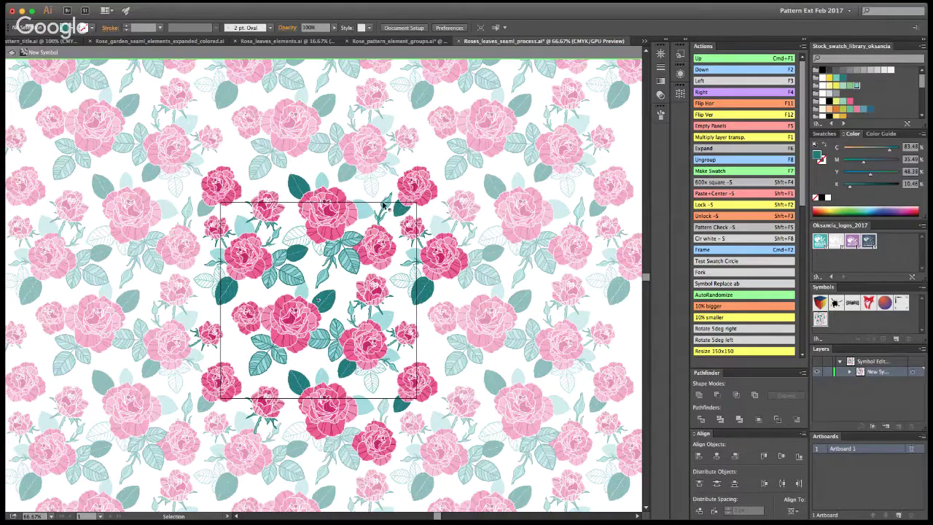
Copy the tilted upper bud 600 px down above the bottom rose.
{"action": "left_click", "coordinate": [383, 203]}
{"action": "key", "text": "F2"}
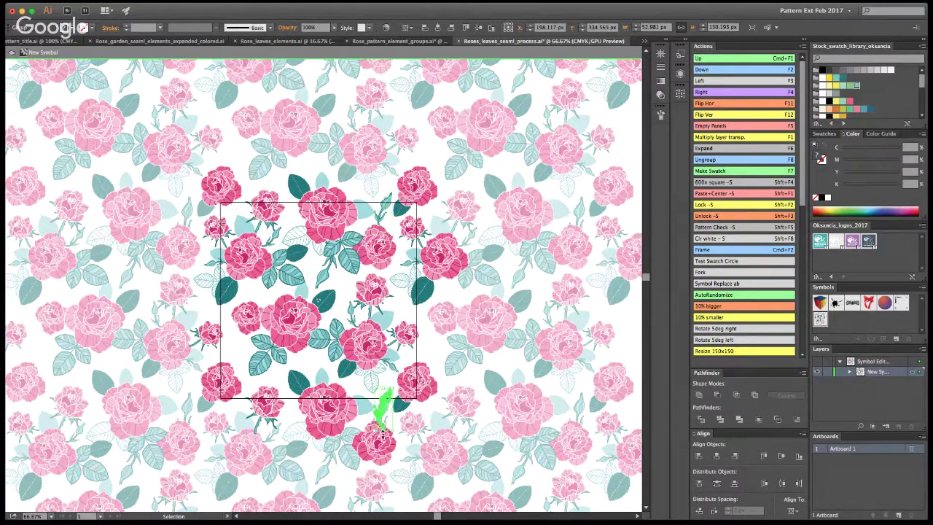
{"action": "key", "text": "super+shift+a"}
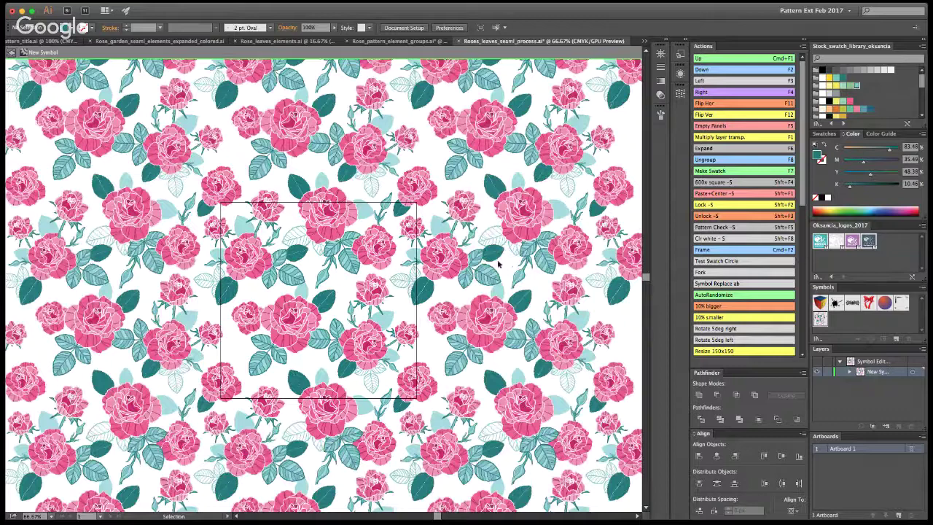
Leave symbol editing to view the repeat, save the document, and reopen New Symbol.
{"action": "double_click", "coordinate": [456, 290]}
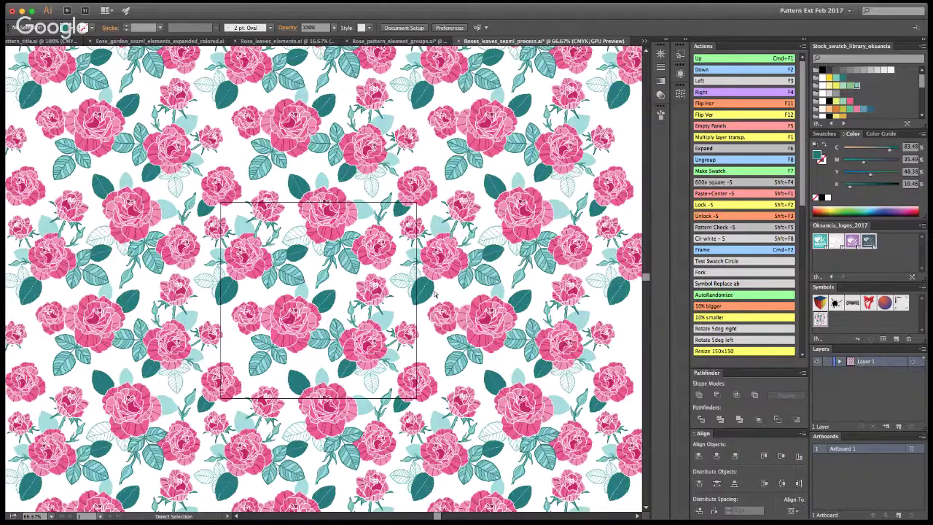
{"action": "key", "text": "v"}
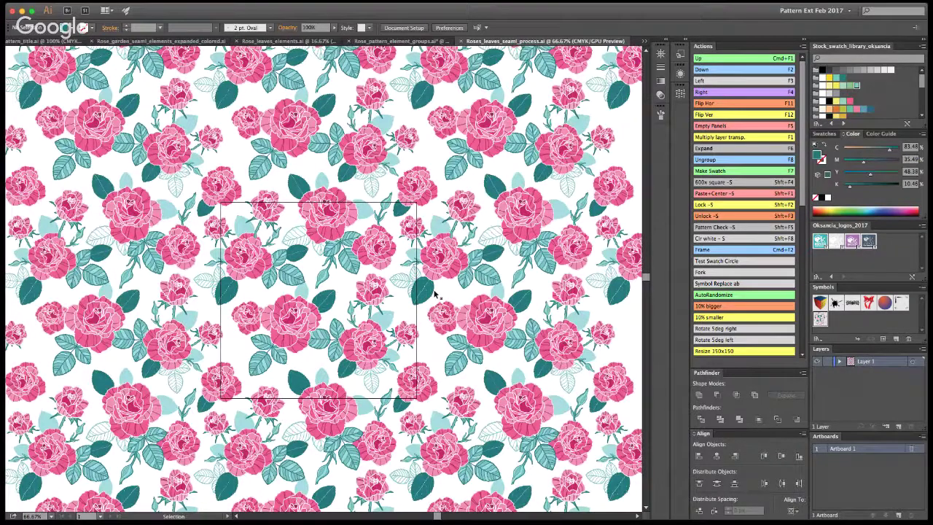
{"action": "left_click", "coordinate": [316, 301]}
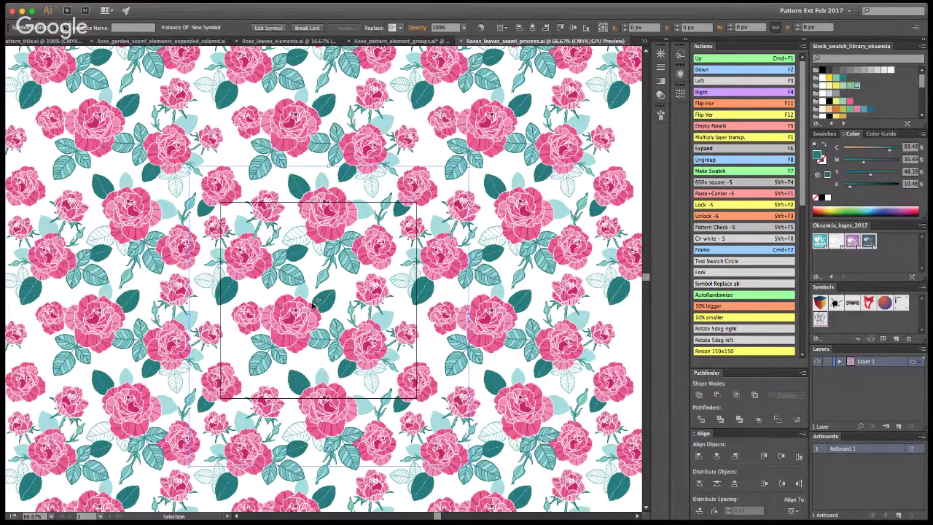
{"action": "double_click", "coordinate": [271, 313]}
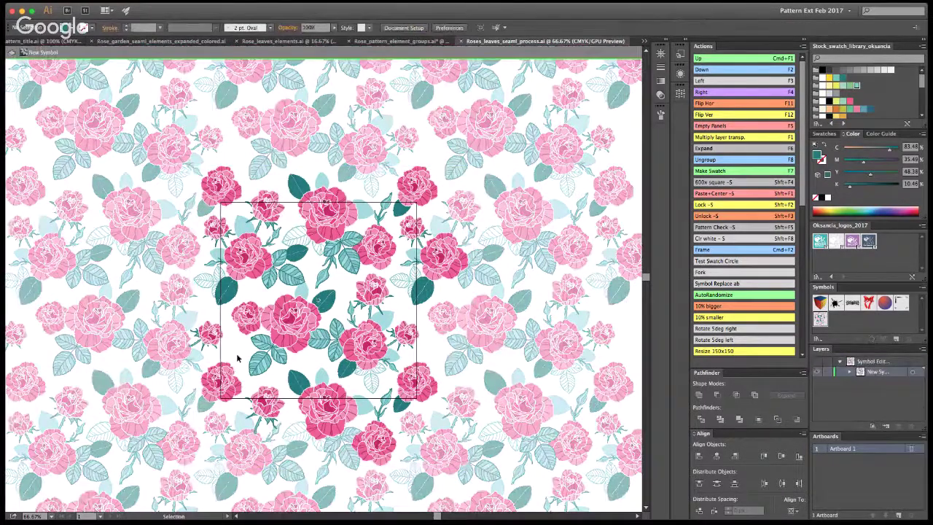
{"action": "left_click", "coordinate": [298, 231]}
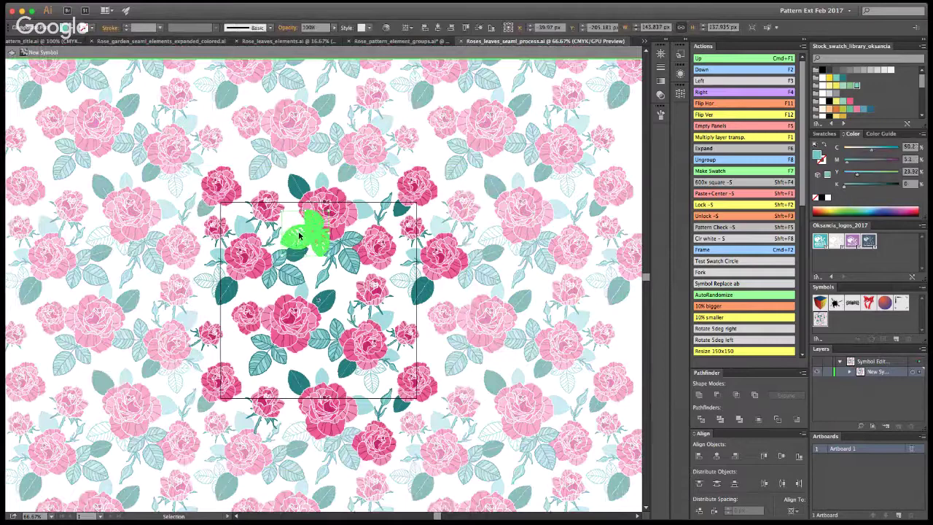
{"action": "left_click", "coordinate": [300, 239]}
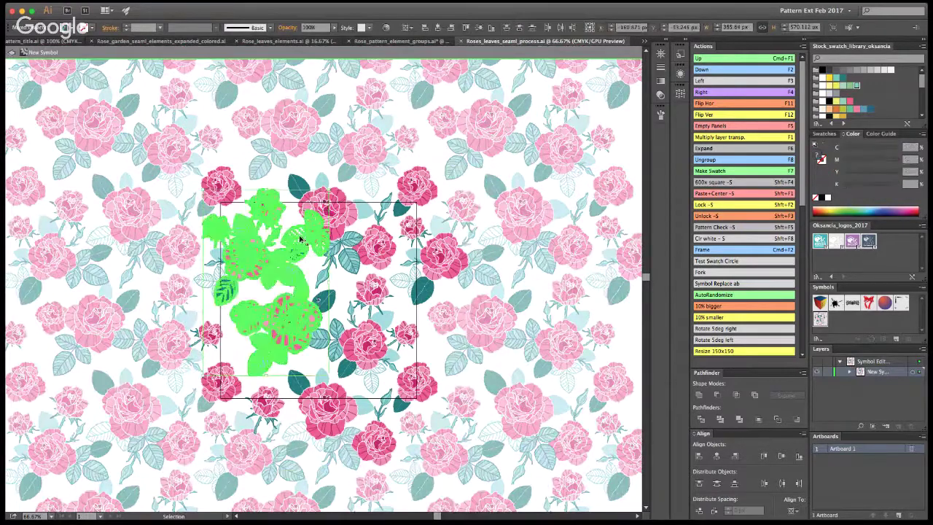
{"action": "left_click", "coordinate": [301, 230]}
{"action": "left_click_drag", "start_coordinate": [301, 230], "coordinate": [229, 348]}
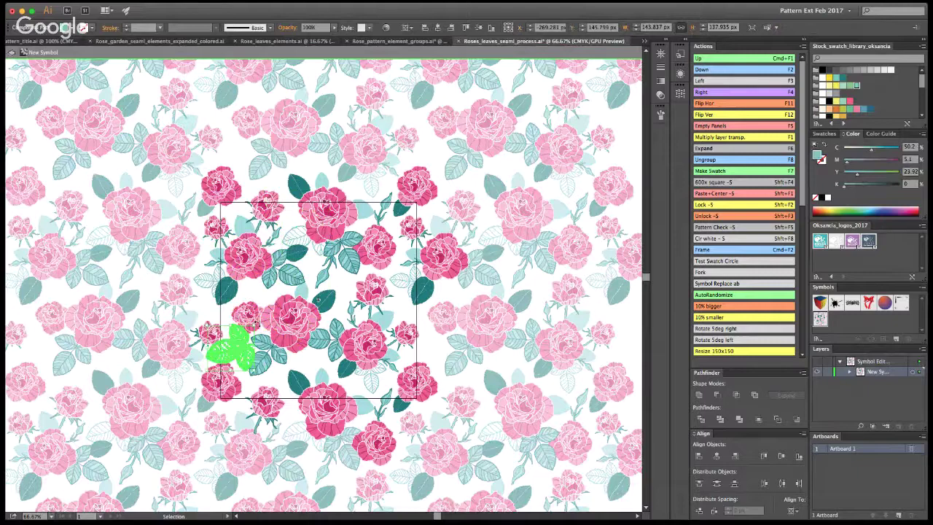
{"action": "key", "text": "super+z"}
Duplicate the outlined leaf cluster beside the top rose into the gap above the lower-left corner rose, scaled to about 112 px wide.
{"action": "left_click", "coordinate": [298, 241]}
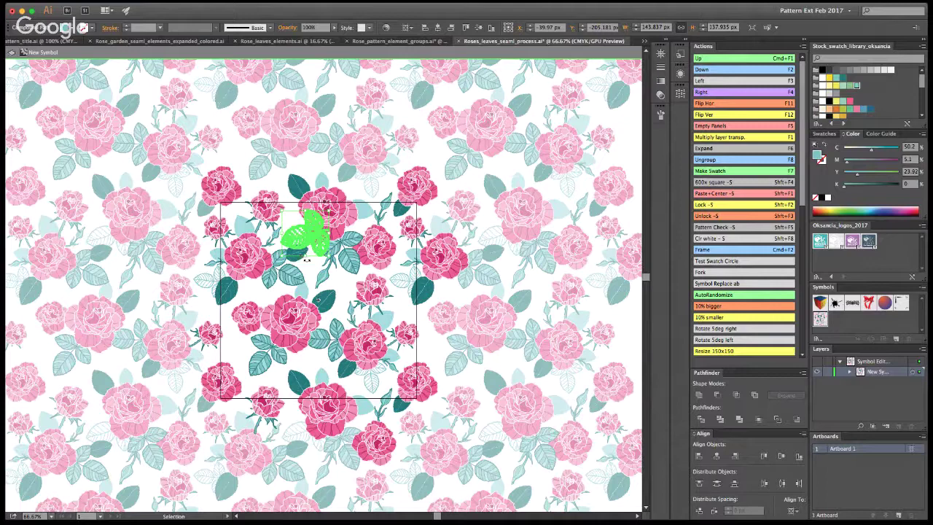
{"action": "left_click_drag", "start_coordinate": [302, 248], "coordinate": [257, 332]}
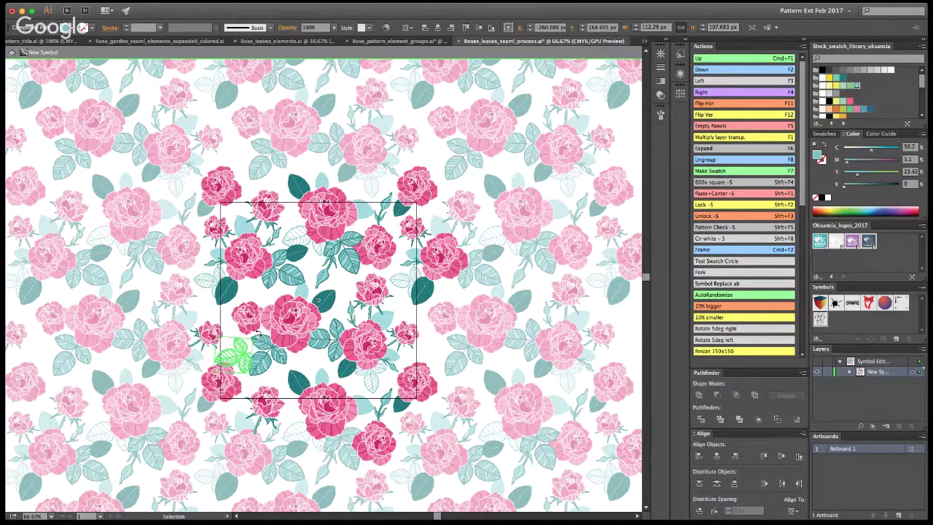
{"action": "left_click", "coordinate": [278, 390]}
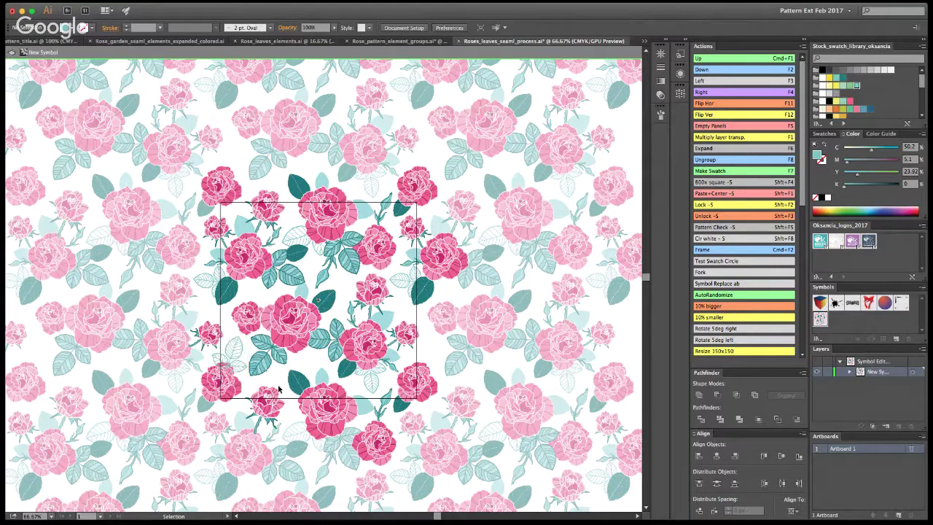
Bring the lower-left corner rose in front of the new leaf cluster and shift the small rose above the leaves slightly upward.
{"action": "left_click", "coordinate": [228, 379]}
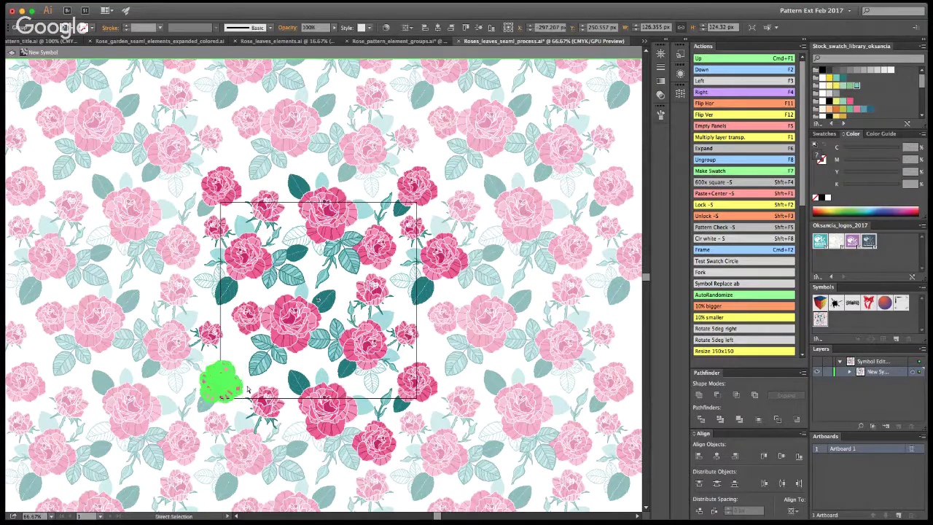
{"action": "key", "text": "v"}
{"action": "left_click", "coordinate": [453, 314]}
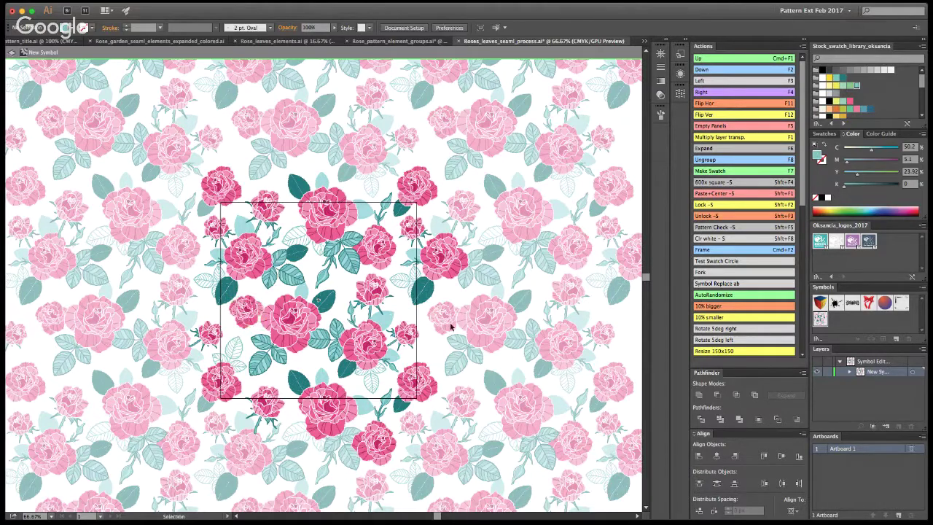
Copy the new outlined leaf cluster 600 px to the right, behind the lower-right corner rose.
{"action": "left_click", "coordinate": [230, 356]}
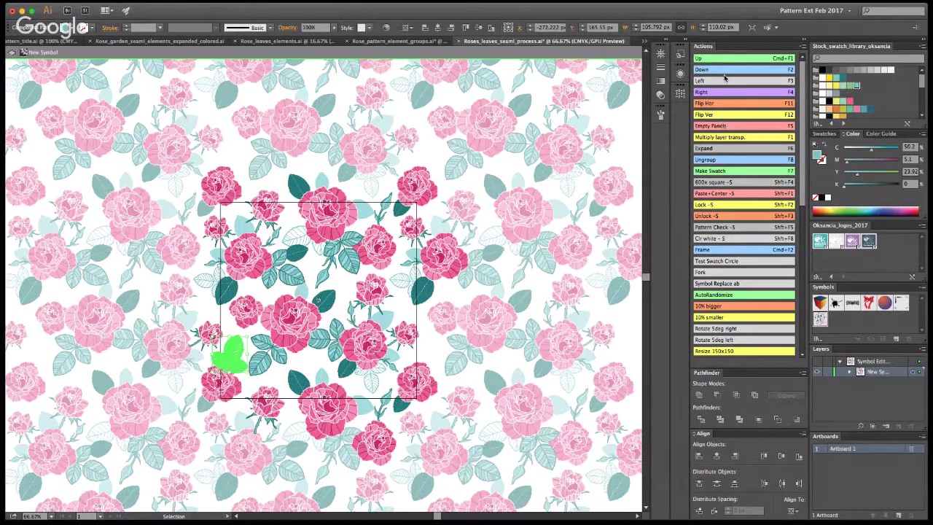
{"action": "left_click", "coordinate": [703, 95]}
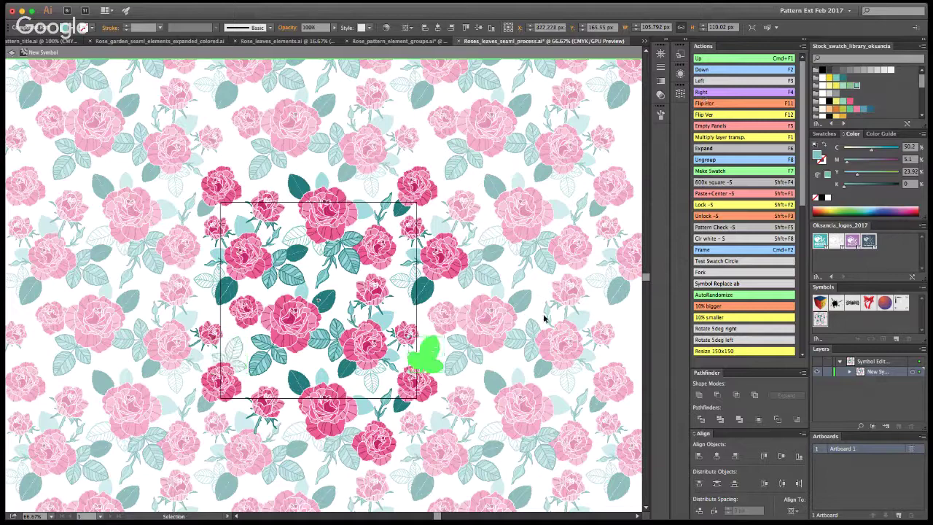
{"action": "key", "text": "super+shift+a"}
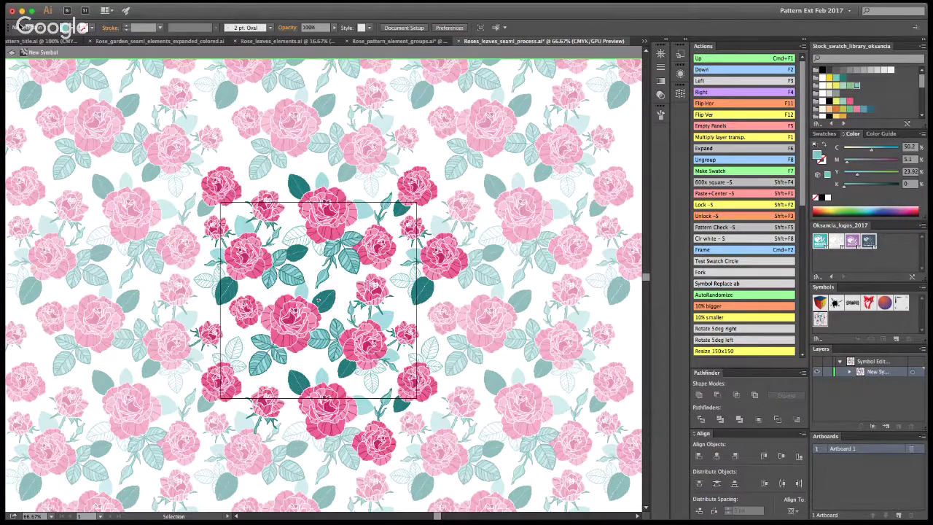
Leave symbol editing to check the tiled repeat, and reopen New Symbol for editing.
{"action": "double_click", "coordinate": [118, 275]}
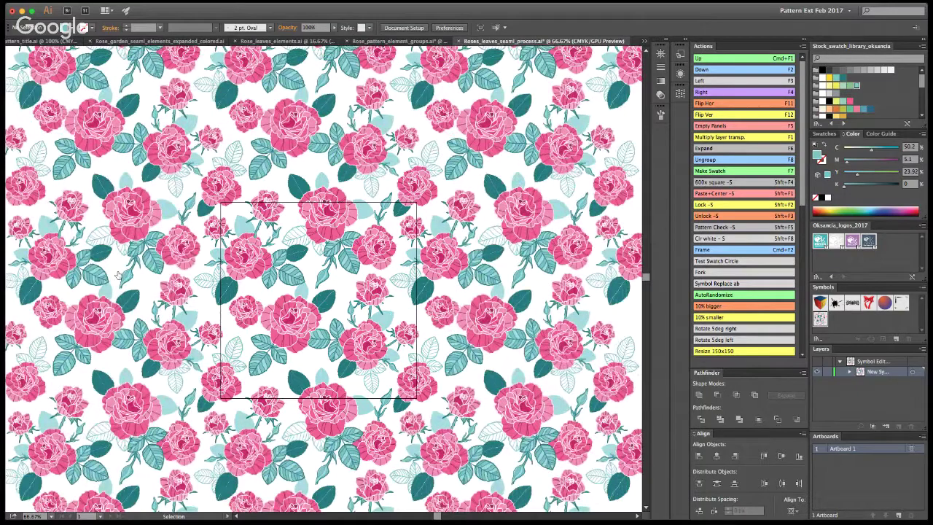
{"action": "left_click", "coordinate": [311, 312]}
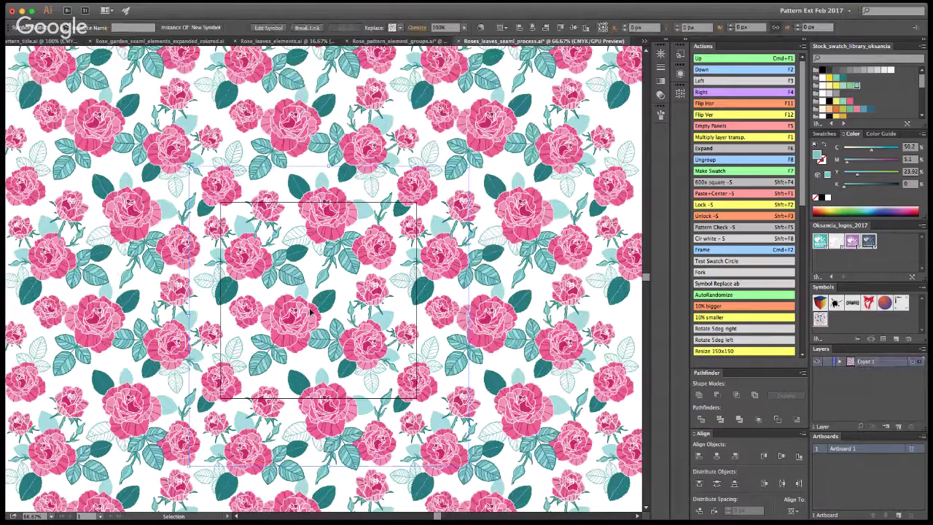
{"action": "double_click", "coordinate": [311, 312]}
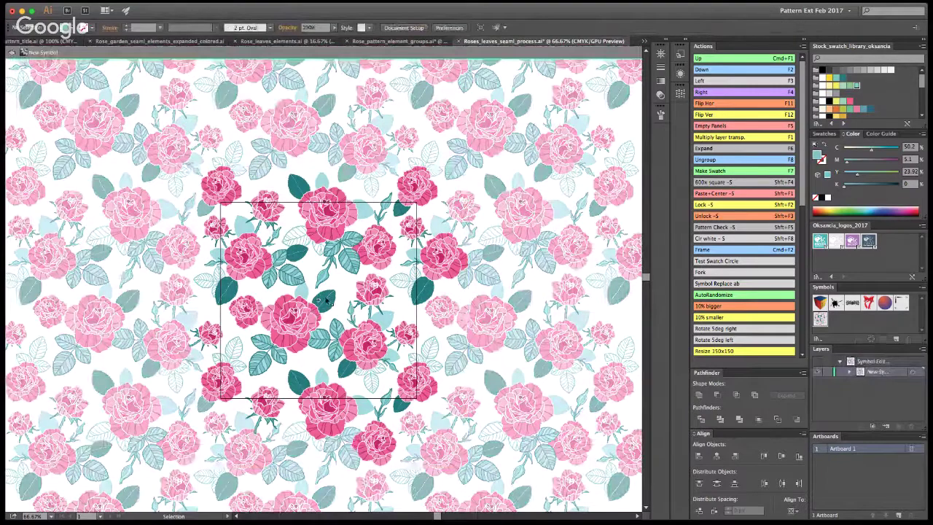
Adjust the dark leaf at the upper right of the centre rose so it extends further into the neighbouring gap.
{"action": "left_click", "coordinate": [328, 300]}
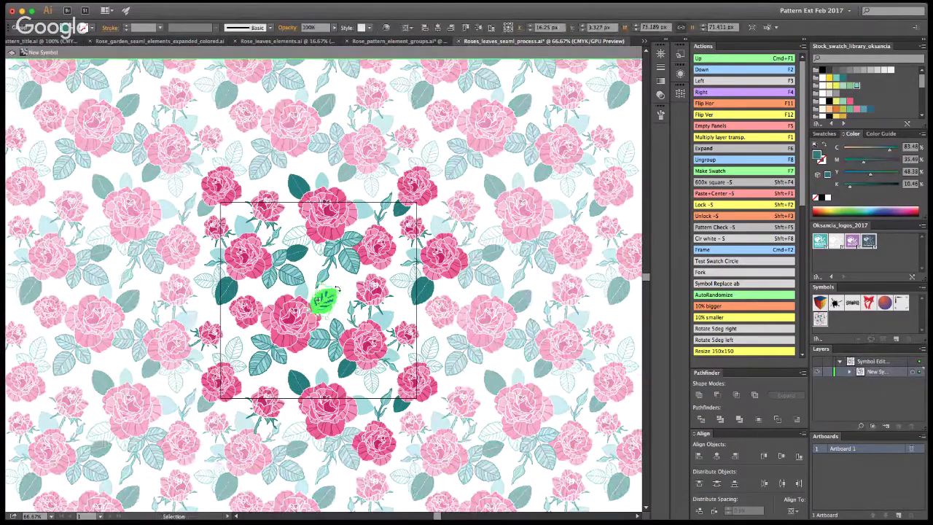
{"action": "left_click", "coordinate": [332, 296]}
{"action": "left_click", "coordinate": [333, 296]}
{"action": "left_click", "coordinate": [502, 336]}
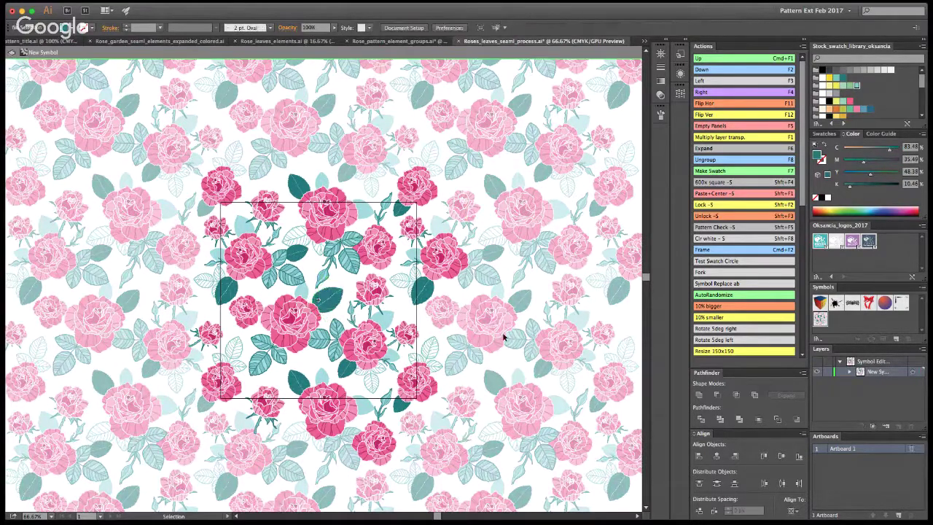
{"action": "left_click", "coordinate": [419, 299]}
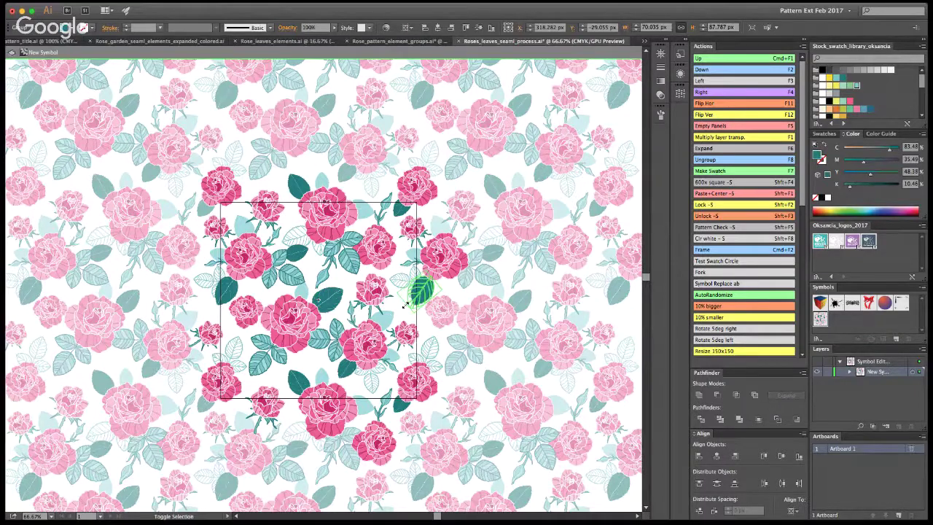
{"action": "left_click", "coordinate": [483, 327]}
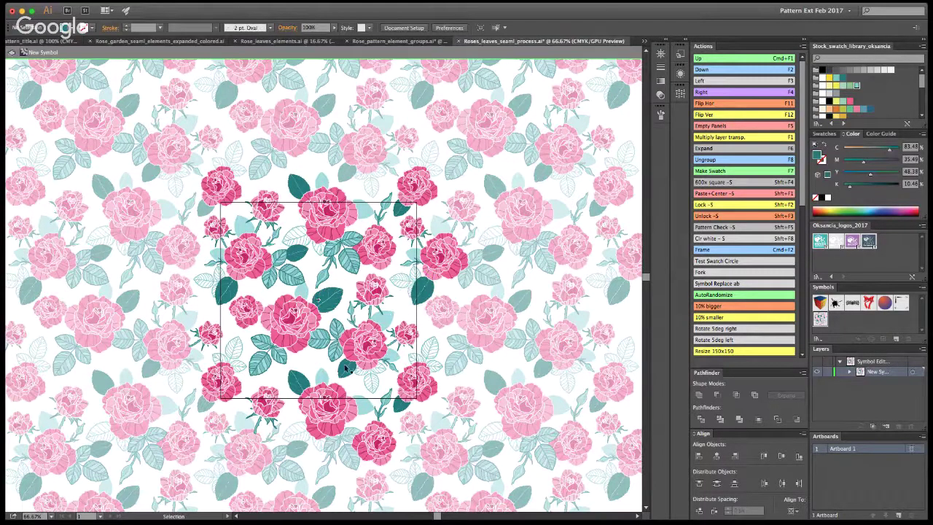
Place a small rosebud stem, about 49 × 88 px, in the gap below the centre rose, tucked behind the rose.
{"action": "left_click", "coordinate": [298, 381]}
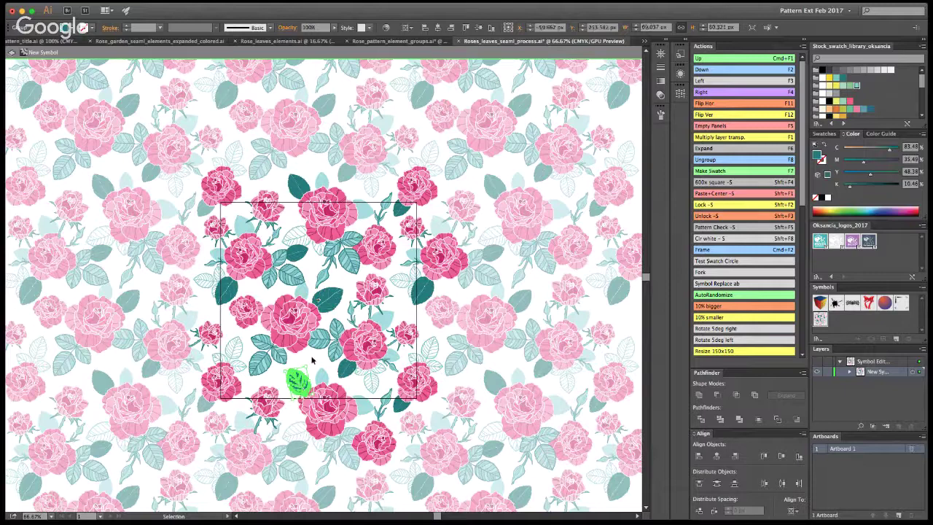
{"action": "left_click", "coordinate": [286, 376]}
{"action": "mouse_move", "coordinate": [302, 346]}
{"action": "left_mouse_down"}
{"action": "mouse_move", "coordinate": [319, 364]}
{"action": "mouse_move", "coordinate": [290, 350]}
{"action": "left_mouse_up"}
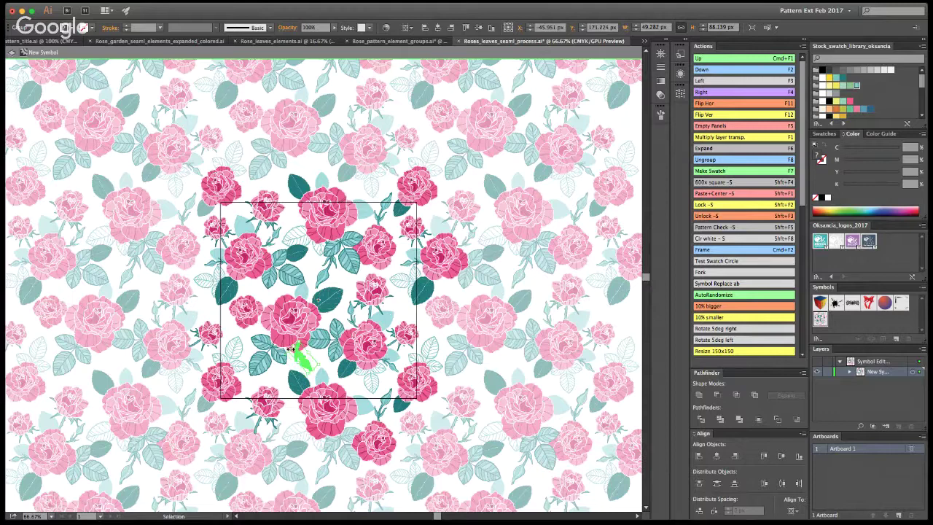
{"action": "left_click", "coordinate": [435, 426]}
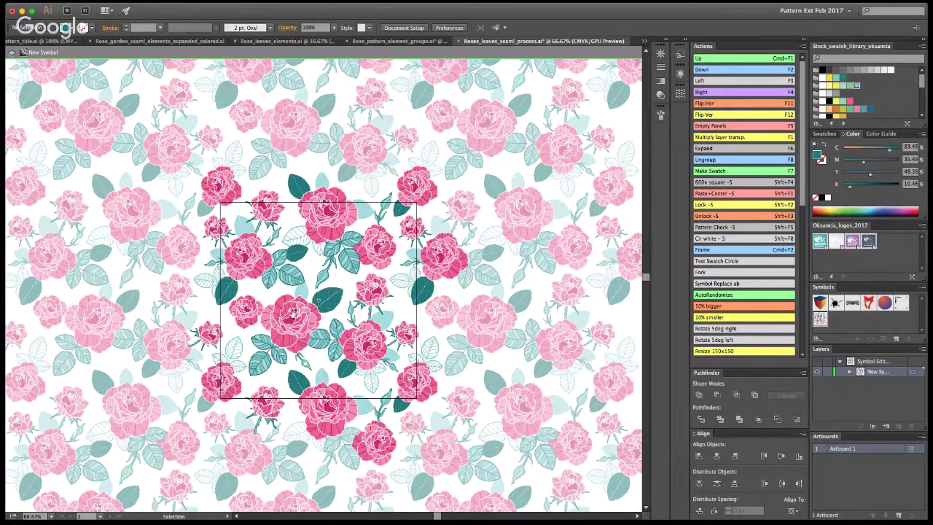
Leave symbol editing to view the repeat, save the document, and reopen New Symbol.
{"action": "key", "text": "Escape"}
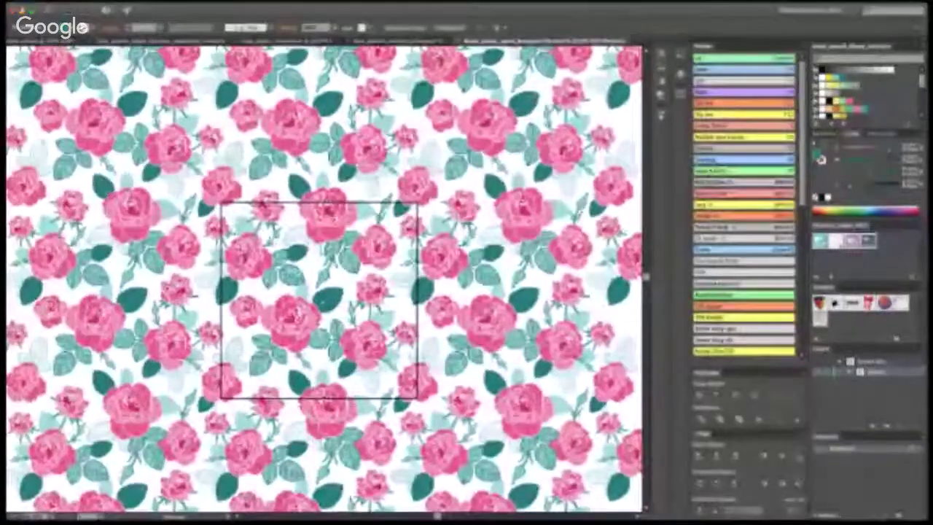
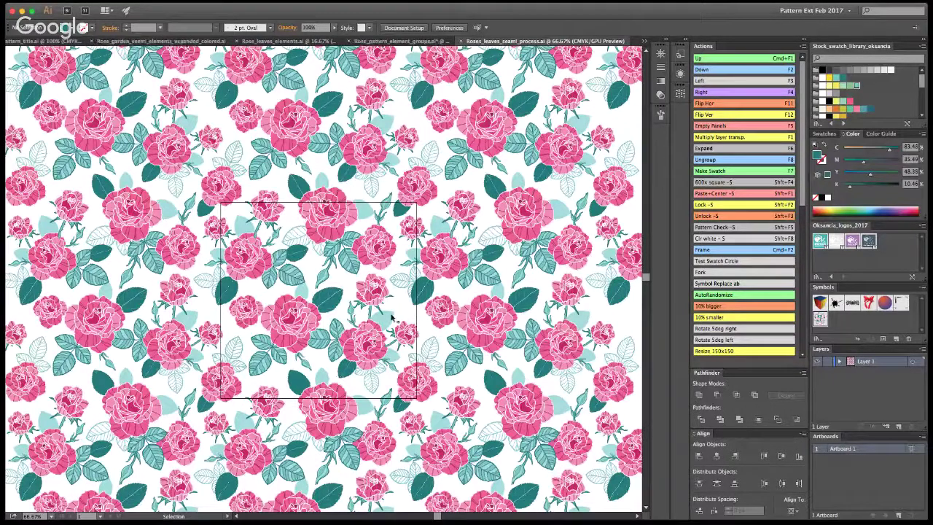
{"action": "left_click", "coordinate": [317, 306]}
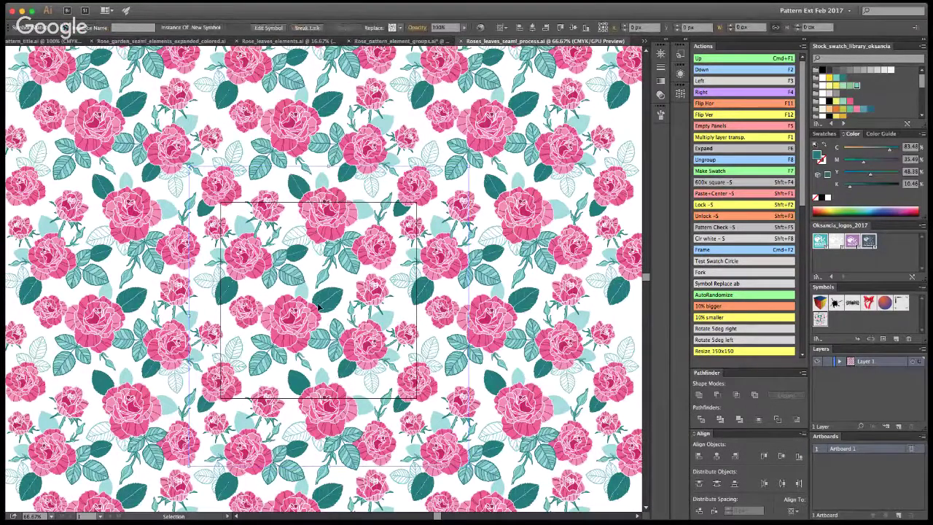
{"action": "double_click", "coordinate": [317, 306]}
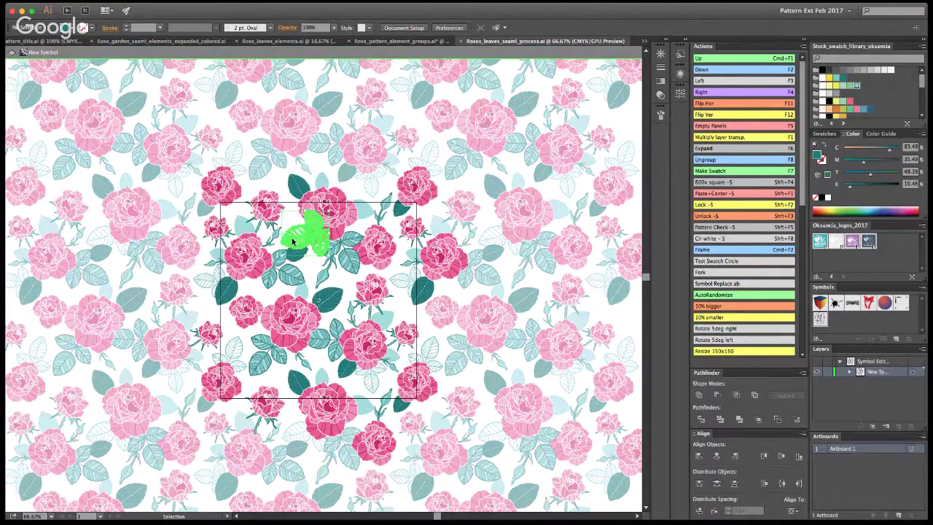
Duplicate the outlined leaf cluster beside the top rose to just above the small left-edge rose, rotated and about 62 px wide.
{"action": "left_click_drag", "start_coordinate": [326, 212], "coordinate": [224, 316]}
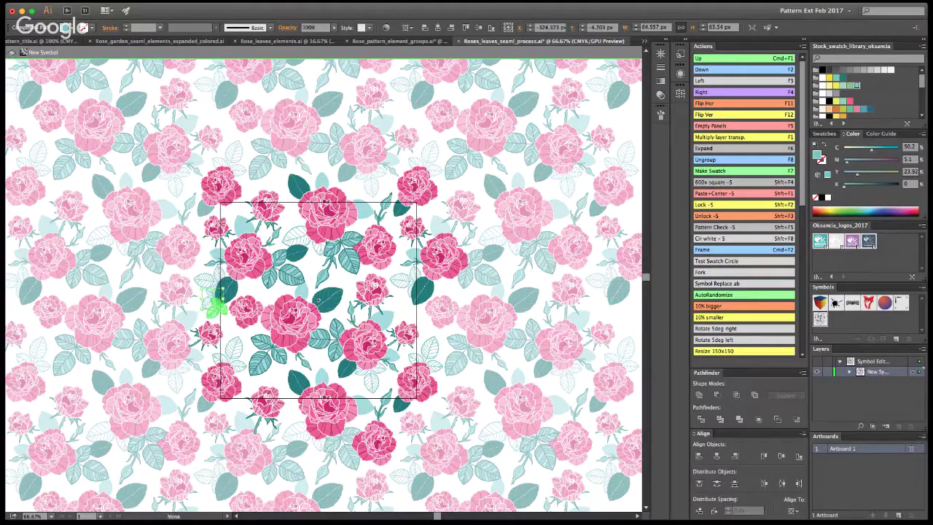
{"action": "left_click", "coordinate": [215, 309]}
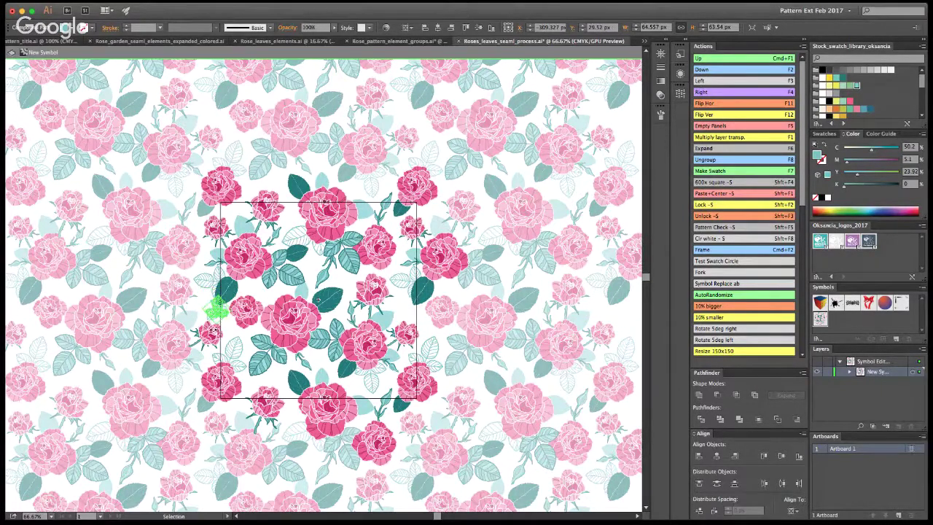
{"action": "mouse_move", "coordinate": [215, 309]}
{"action": "left_mouse_down"}
{"action": "mouse_move", "coordinate": [204, 333]}
{"action": "mouse_move", "coordinate": [210, 319]}
{"action": "left_mouse_up"}
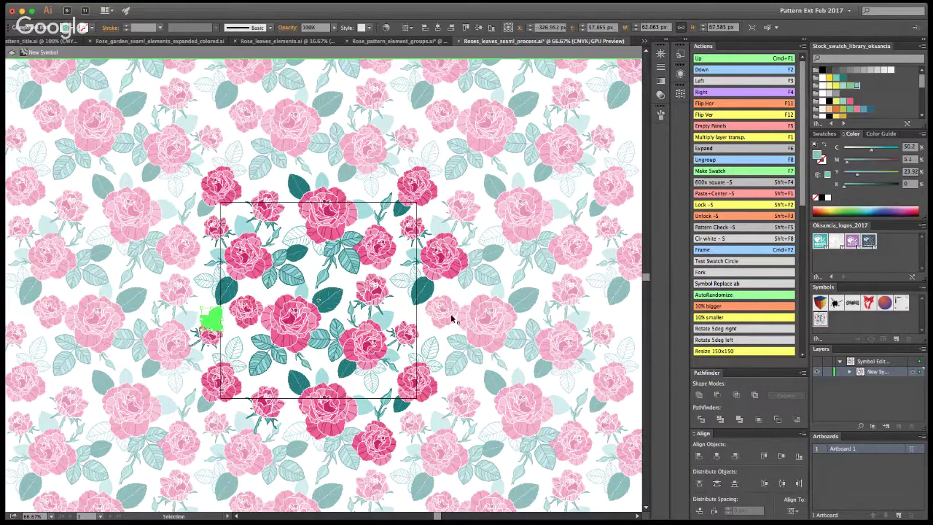
{"action": "left_click", "coordinate": [452, 319]}
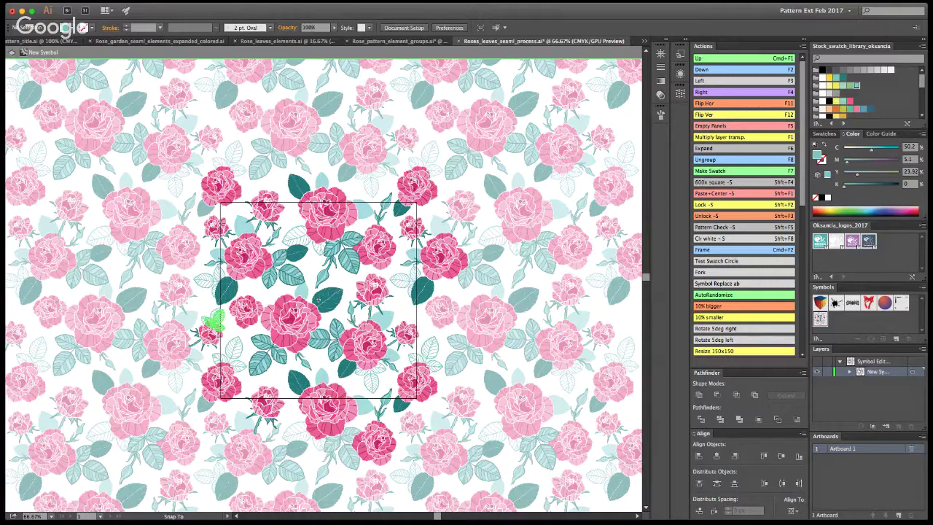
{"action": "left_click", "coordinate": [214, 319]}
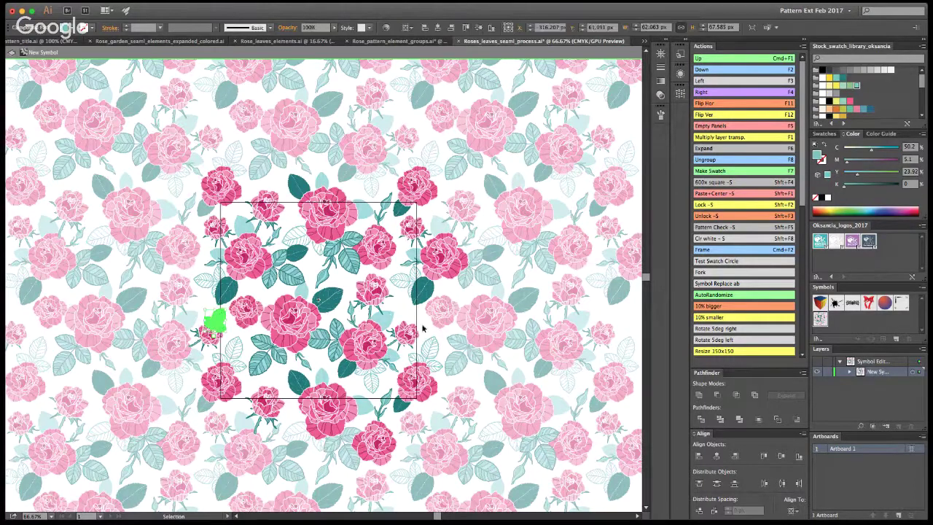
Copy the new left-edge leaf cluster 600 px to the right and arrange it behind the small right-edge rose.
{"action": "left_click", "coordinate": [514, 334]}
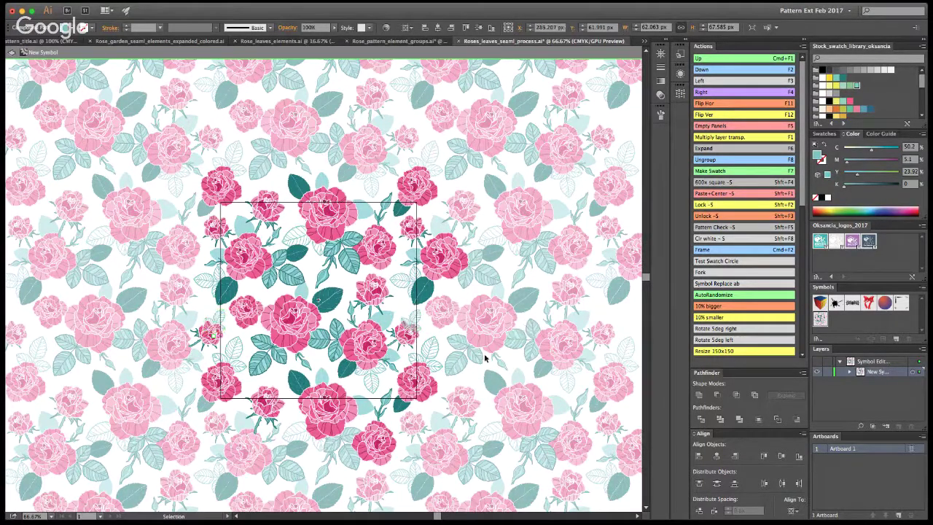
{"action": "left_click", "coordinate": [416, 318]}
{"action": "key", "text": "super+x"}
{"action": "left_click", "coordinate": [412, 339]}
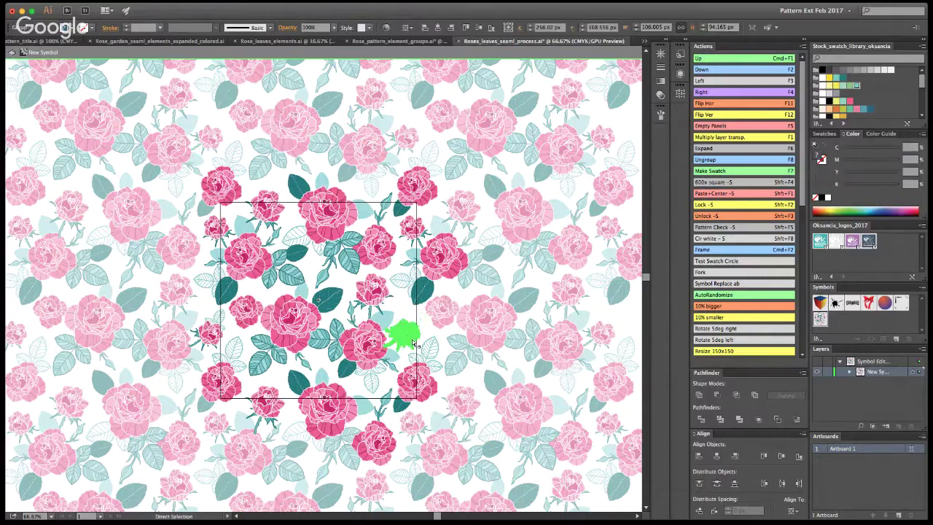
{"action": "key", "text": "super+b"}
{"action": "left_click", "coordinate": [571, 317]}
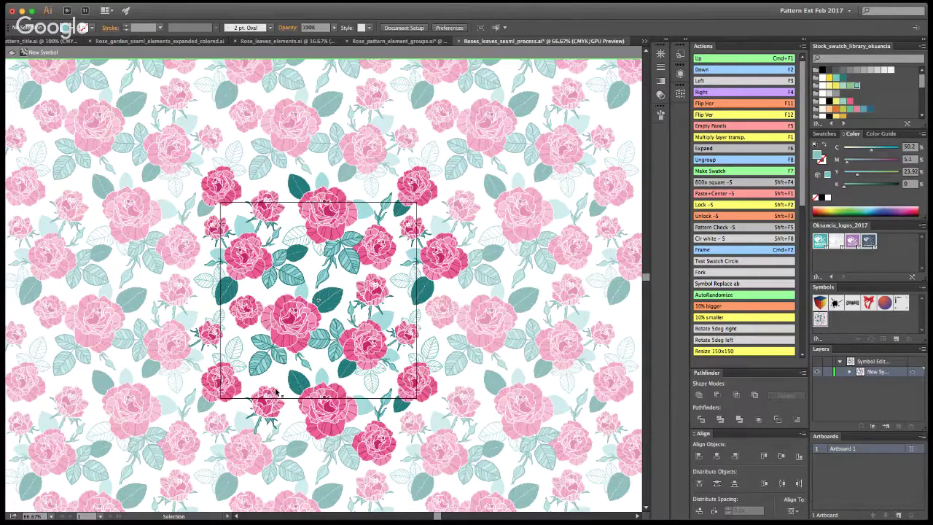
Duplicate an outlined leaf cluster above the small rose on the tile's bottom edge, rotated and about 70 px wide.
{"action": "left_click", "coordinate": [412, 324]}
{"action": "left_click_drag", "start_coordinate": [320, 362], "coordinate": [270, 382]}
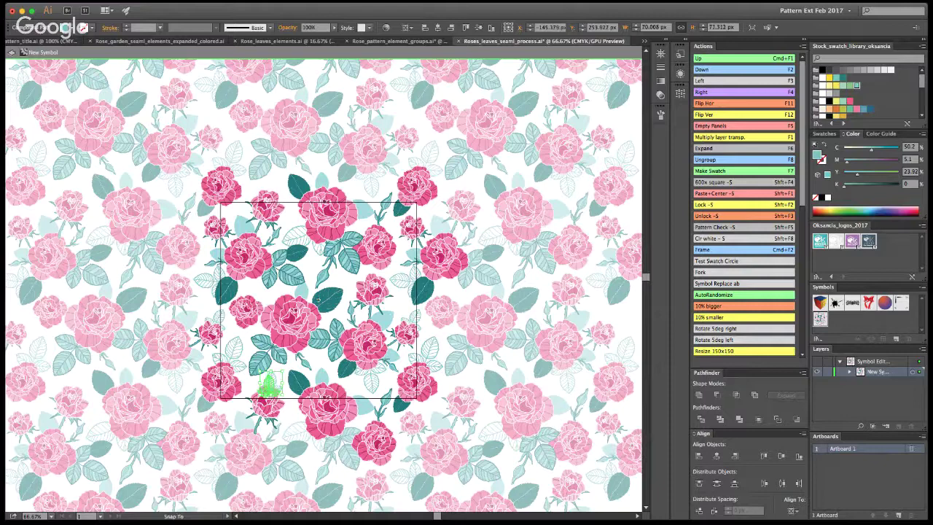
{"action": "key", "text": "ctrl+shift+a"}
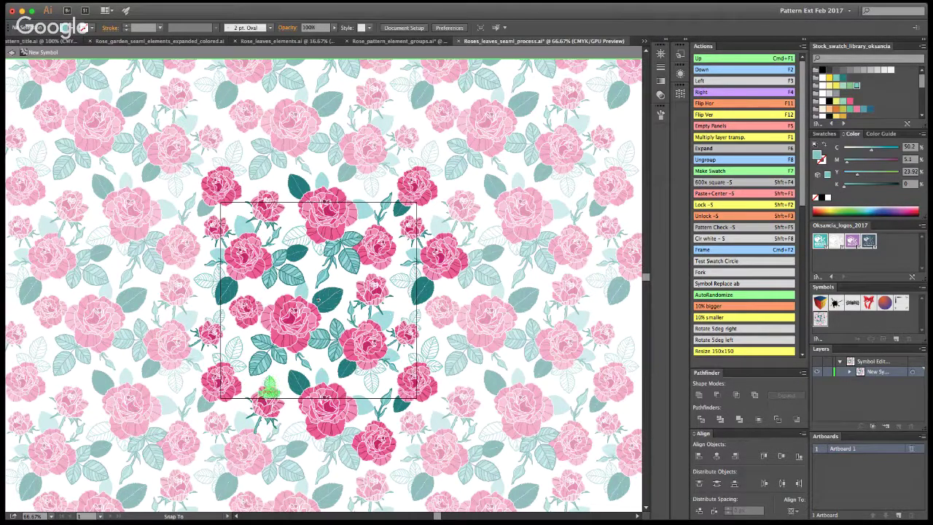
{"action": "left_click", "coordinate": [278, 382]}
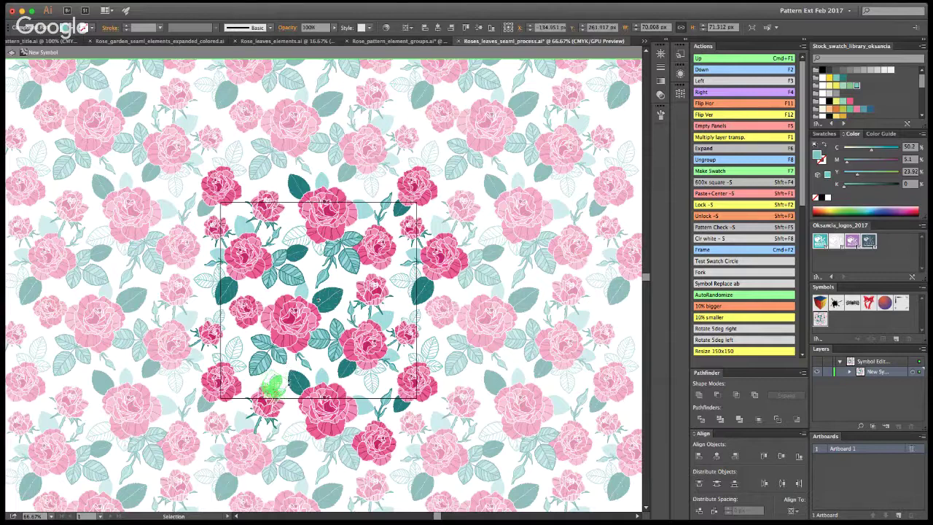
{"action": "key", "text": "ctrl+shift+a"}
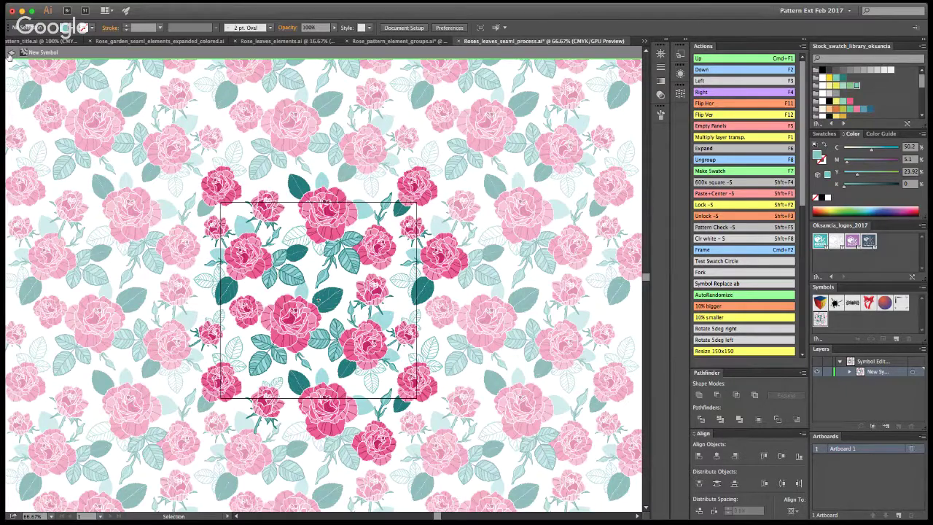
Leave symbol editing, inspect the repeat at 100% zoom, and reopen New Symbol.
{"action": "key", "text": "Escape"}
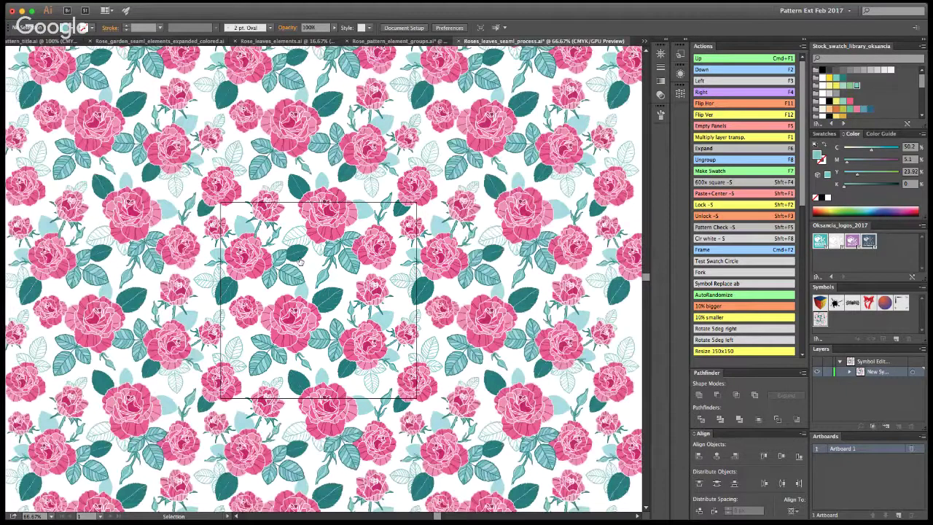
{"action": "key", "text": "z"}
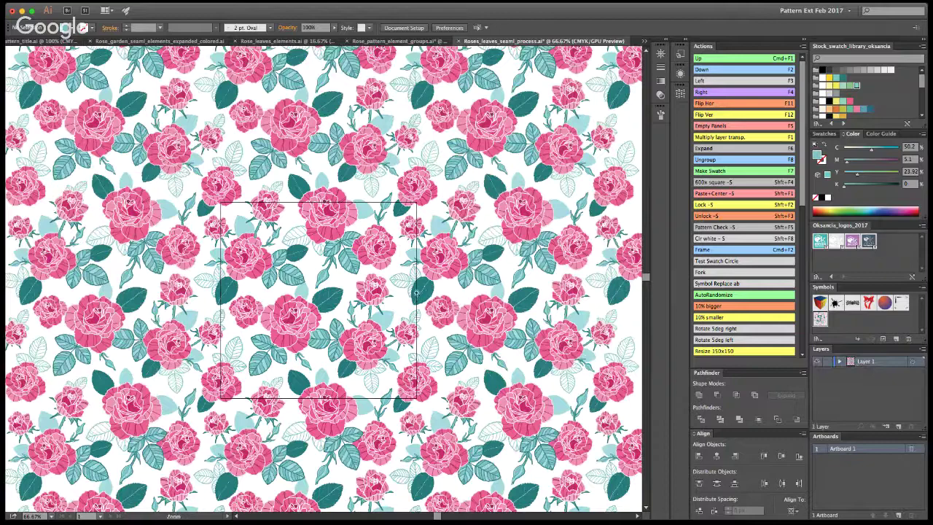
{"action": "left_click_drag", "start_coordinate": [305, 319], "coordinate": [309, 318]}
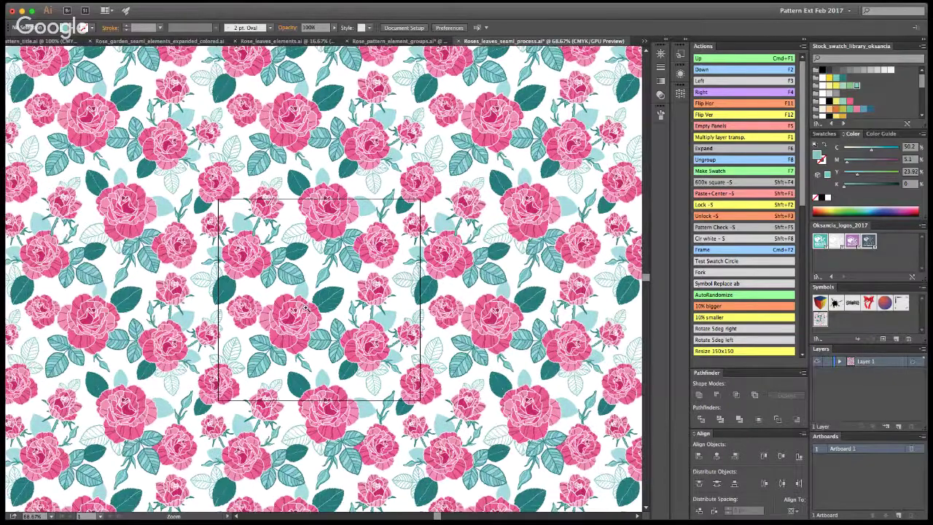
{"action": "left_click", "coordinate": [305, 306]}
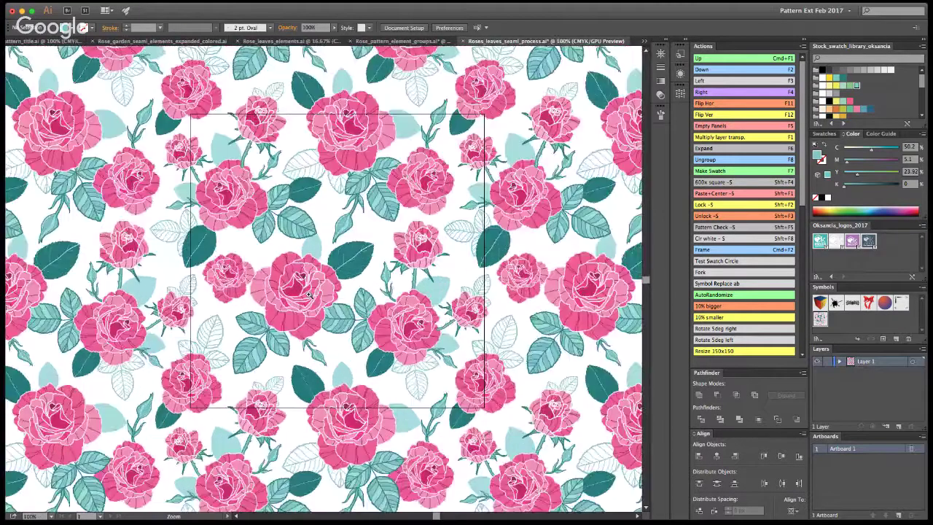
{"action": "key", "text": "v"}
{"action": "left_click", "coordinate": [519, 252]}
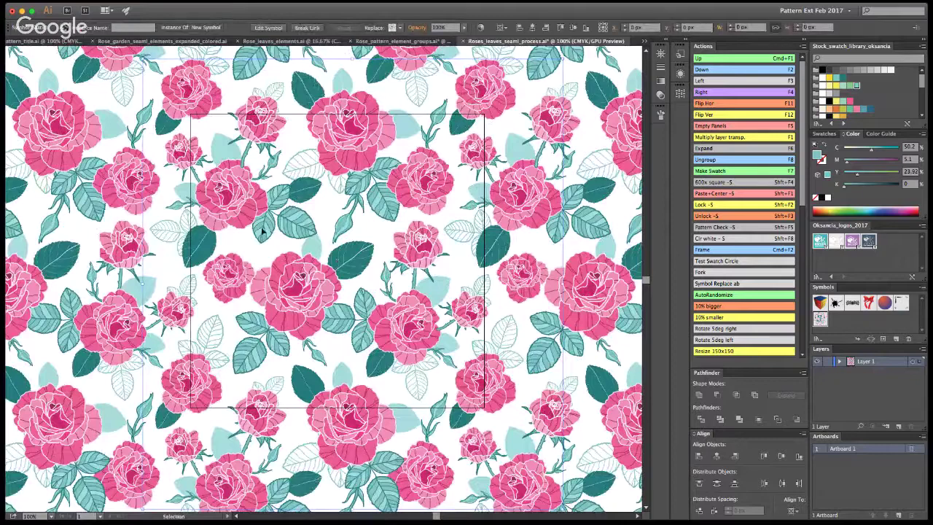
{"action": "double_click", "coordinate": [238, 237]}
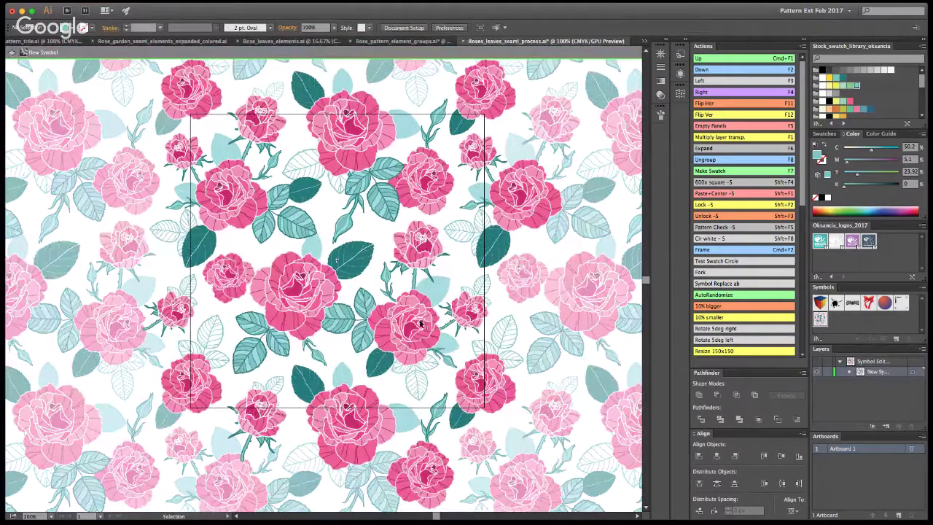
Place a small bud about 26 × 67 px beneath the upper-left rose and an angled copy beside the large top rose.
{"action": "left_click", "coordinate": [240, 241]}
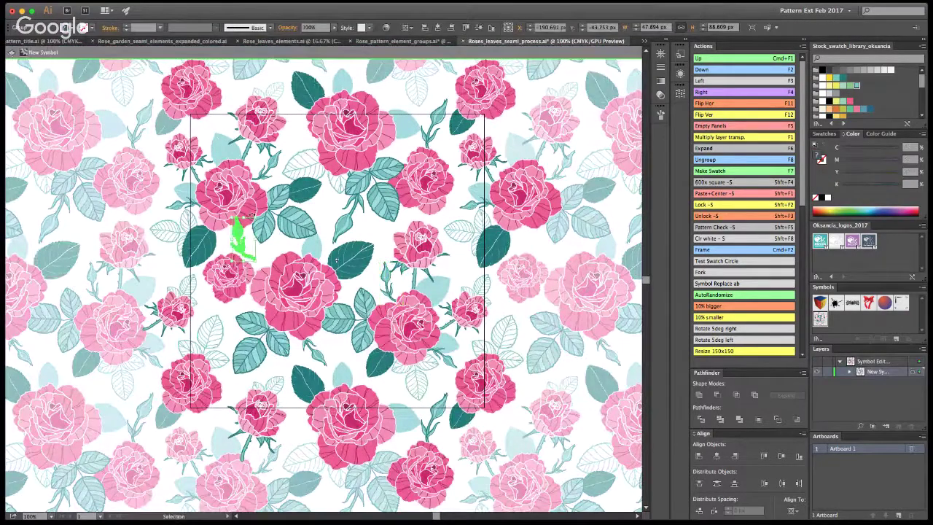
{"action": "left_click_drag", "start_coordinate": [260, 252], "coordinate": [248, 250]}
{"action": "left_click", "coordinate": [247, 241]}
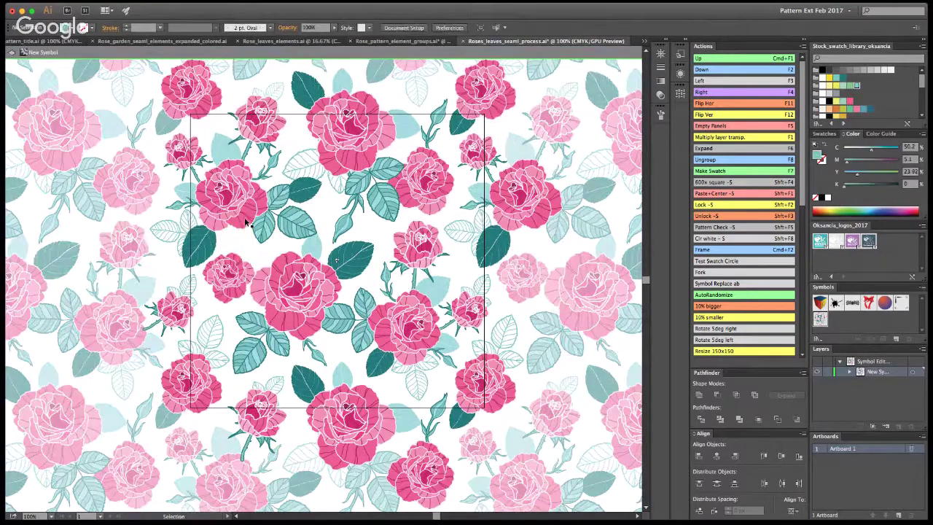
{"action": "left_click", "coordinate": [600, 275]}
{"action": "left_click", "coordinate": [246, 235]}
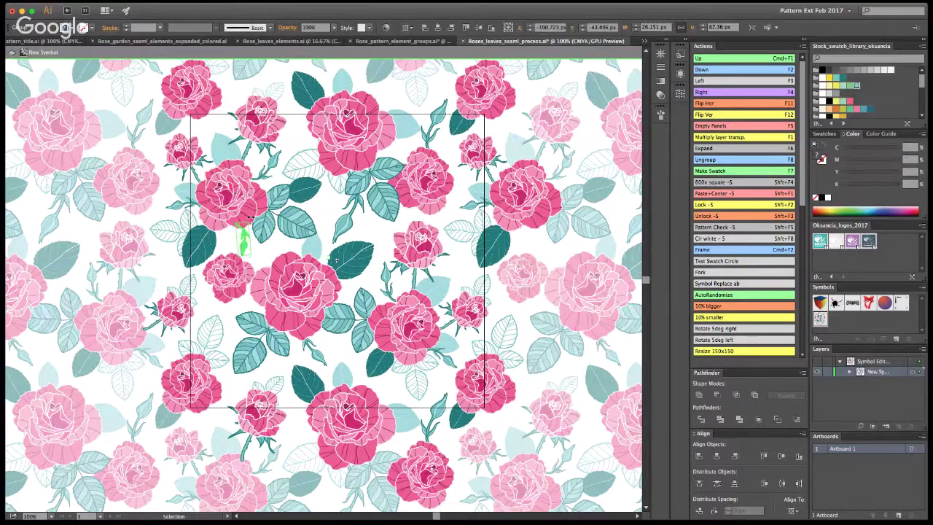
{"action": "left_click_drag", "start_coordinate": [244, 250], "coordinate": [306, 142]}
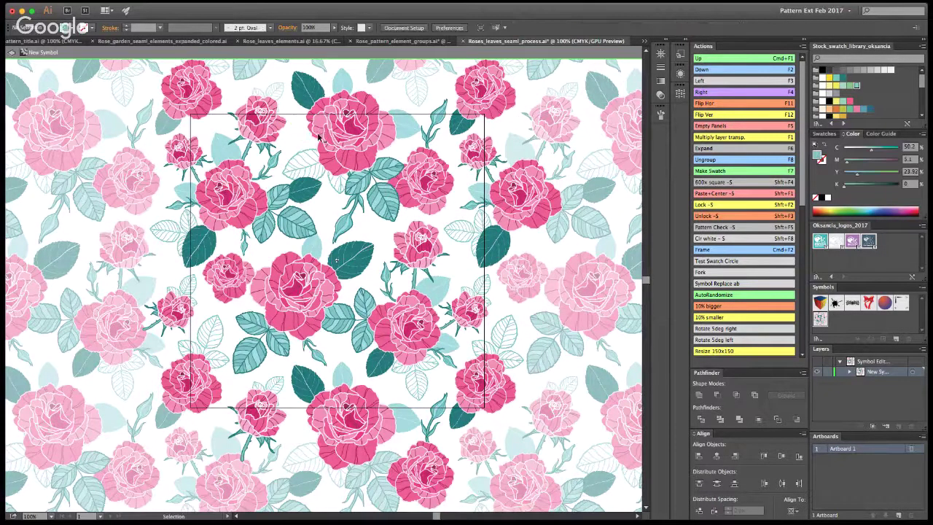
{"action": "left_click", "coordinate": [346, 130]}
Duplicate the angled bud to beneath the upper-right leaf cluster, mirrored horizontally and rotated to about 24 × 68 px.
{"action": "left_click", "coordinate": [302, 134]}
{"action": "left_click_drag", "start_coordinate": [303, 133], "coordinate": [365, 240]}
{"action": "left_click_drag", "start_coordinate": [363, 194], "coordinate": [355, 189]}
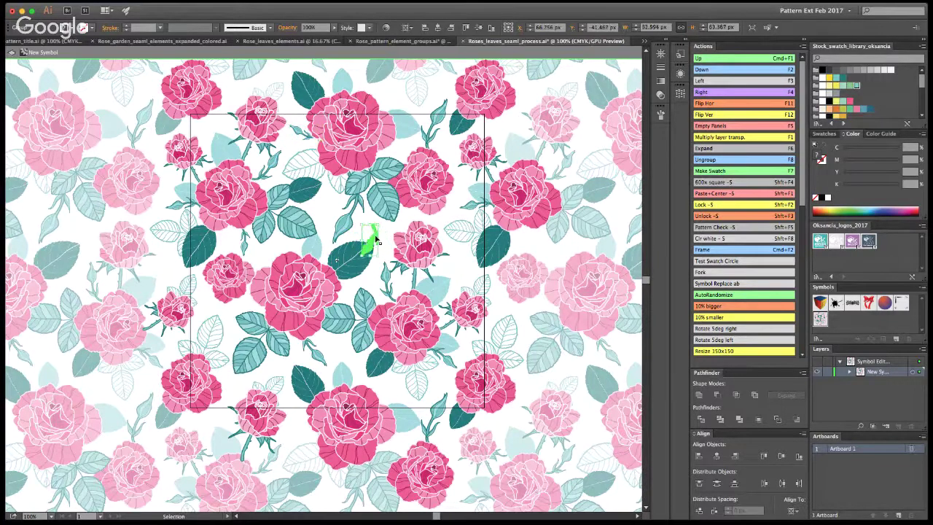
{"action": "left_click_drag", "start_coordinate": [370, 242], "coordinate": [378, 225]}
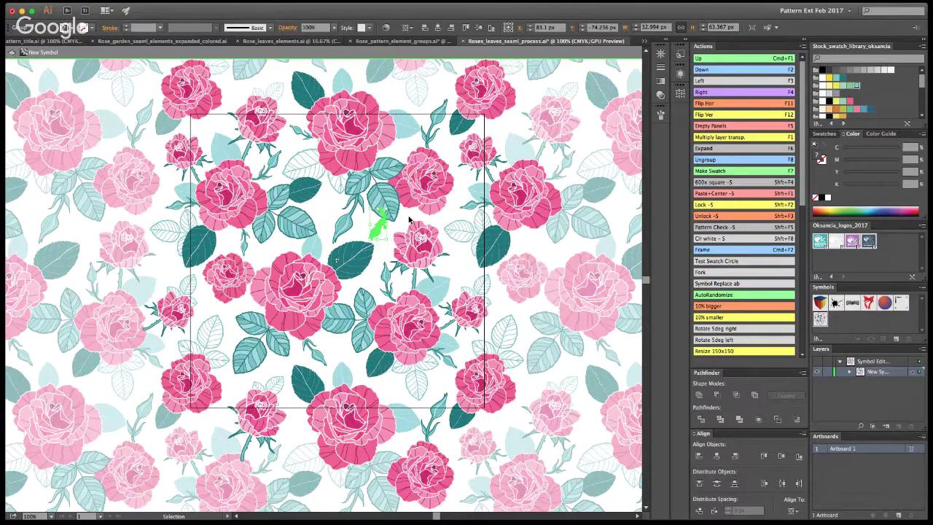
{"action": "left_click", "coordinate": [694, 102]}
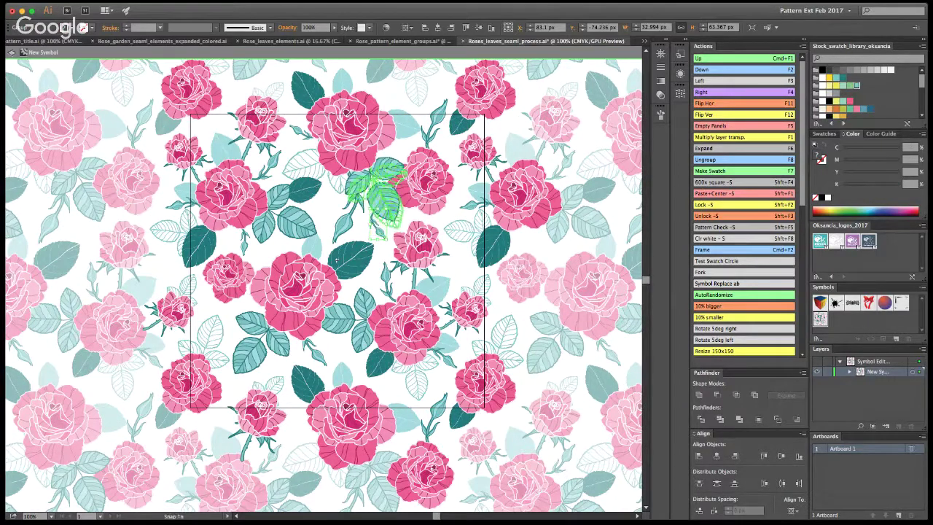
{"action": "left_click", "coordinate": [378, 233]}
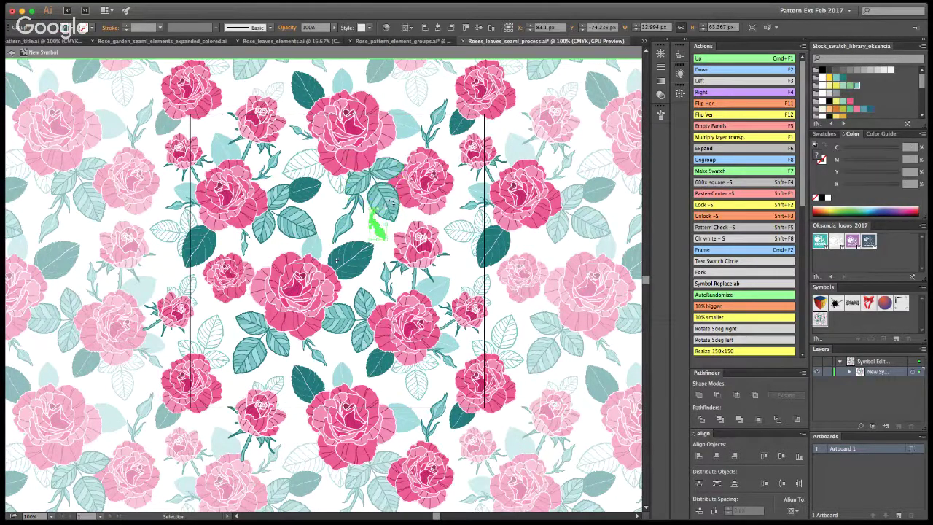
{"action": "left_click", "coordinate": [379, 224]}
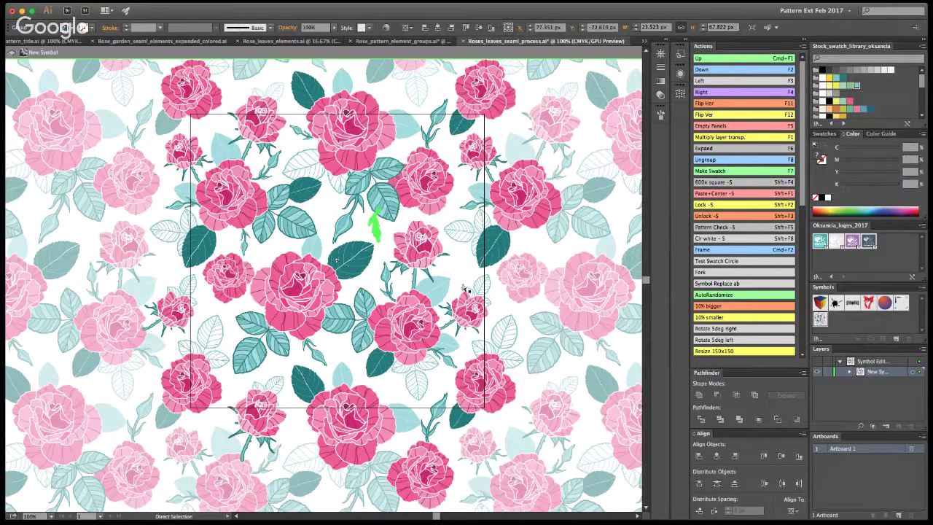
{"action": "left_click", "coordinate": [379, 236]}
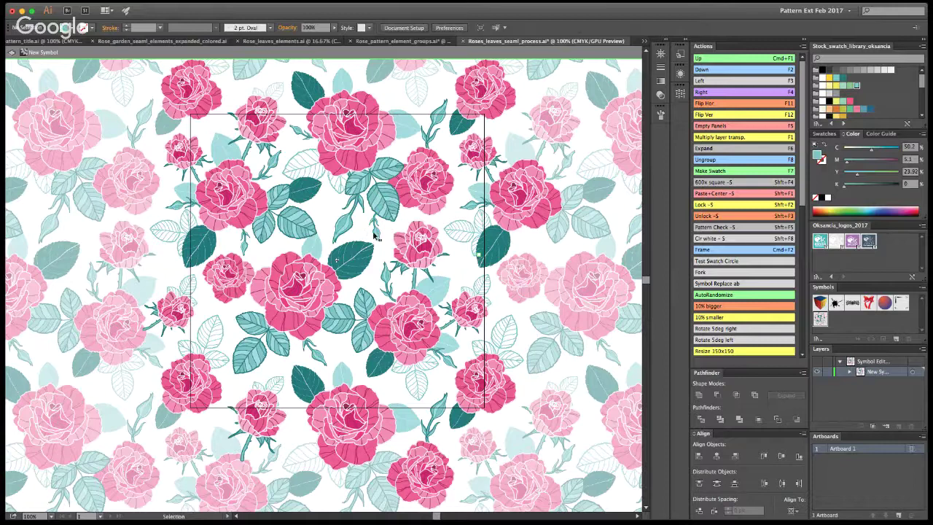
Duplicate the small bud from beneath the leaf cluster to the upper-right side of the large bottom rose, rotated outward.
{"action": "left_click", "coordinate": [378, 225]}
{"action": "left_click_drag", "start_coordinate": [378, 229], "coordinate": [383, 395]}
{"action": "left_click", "coordinate": [355, 412]}
{"action": "key", "text": "v"}
{"action": "left_click", "coordinate": [569, 389]}
Duplicate the bud to the dark leaf on the tile's right edge, about 57 × 39 px, and copy it 600 px to the left.
{"action": "left_click_drag", "start_coordinate": [396, 393], "coordinate": [474, 256]}
{"action": "left_click", "coordinate": [481, 251]}
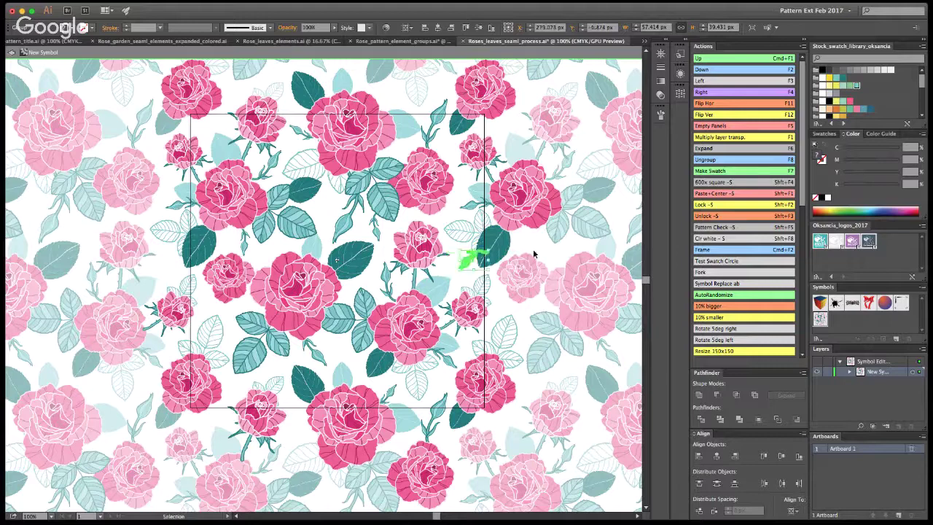
{"action": "left_click", "coordinate": [532, 254]}
{"action": "left_click", "coordinate": [464, 265]}
{"action": "key", "text": "F3"}
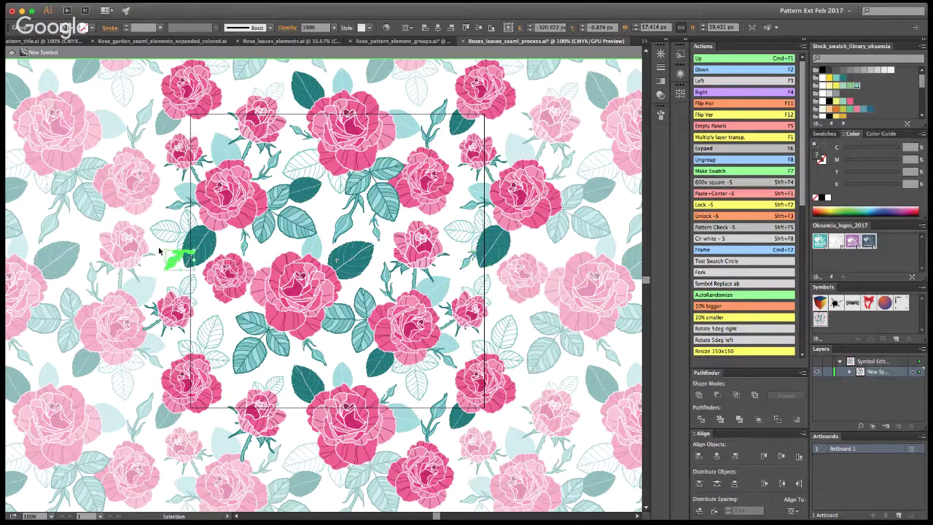
{"action": "left_click", "coordinate": [167, 279]}
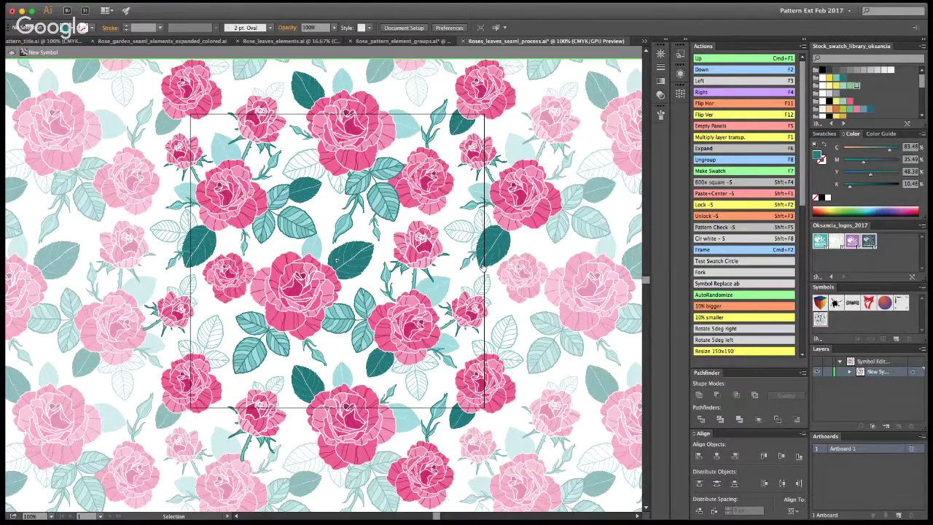
Leave symbol editing, check the repeat at 66.67% and 100% zoom, and save the document.
{"action": "key", "text": "Escape"}
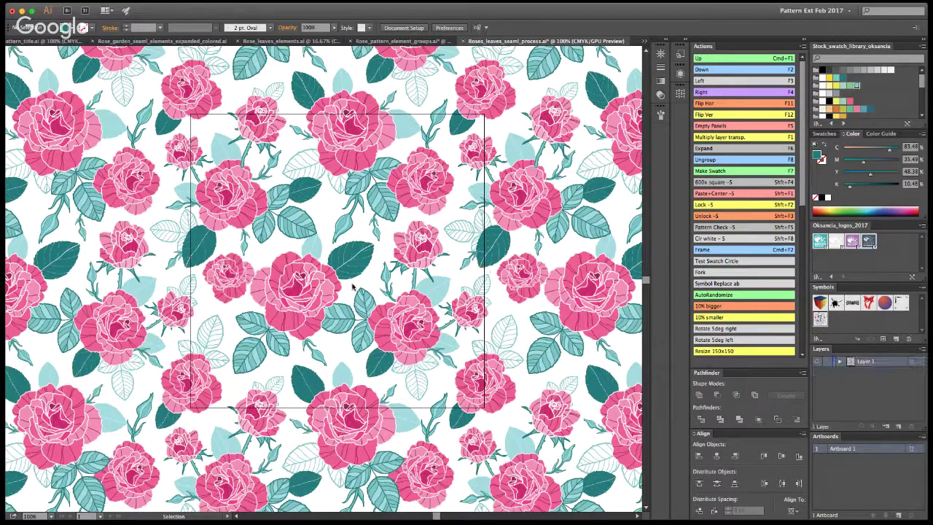
{"action": "key", "text": "z"}
{"action": "left_click", "coordinate": [334, 279], "text": "alt"}
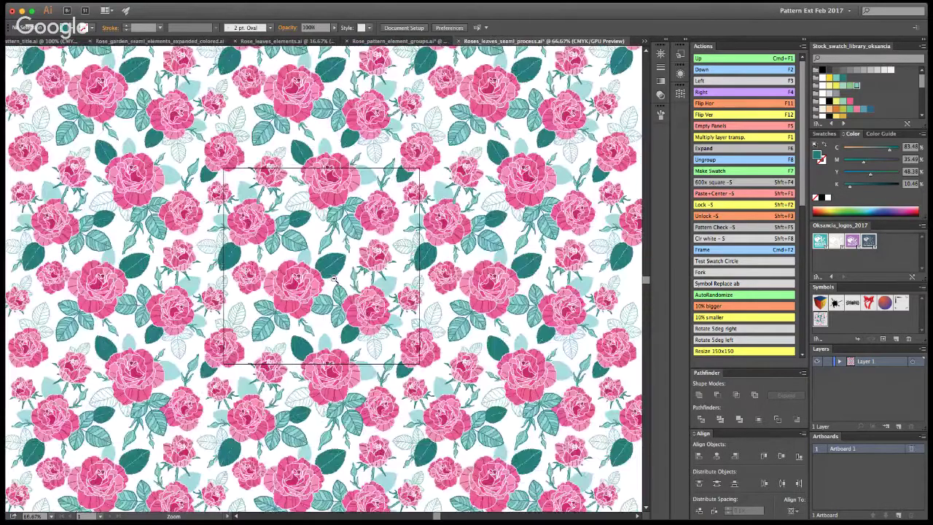
{"action": "left_click", "coordinate": [334, 278]}
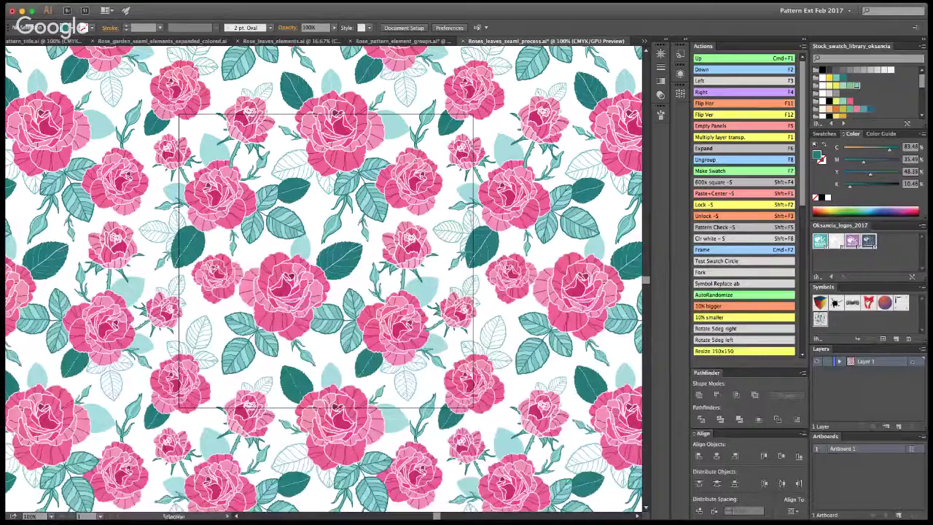
{"action": "key", "text": "super+s"}
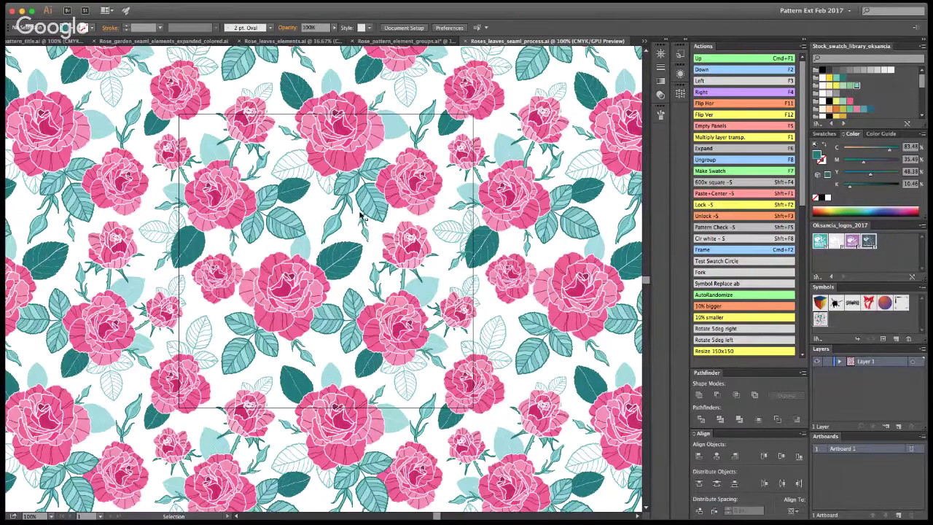
{"action": "left_click", "coordinate": [330, 269]}
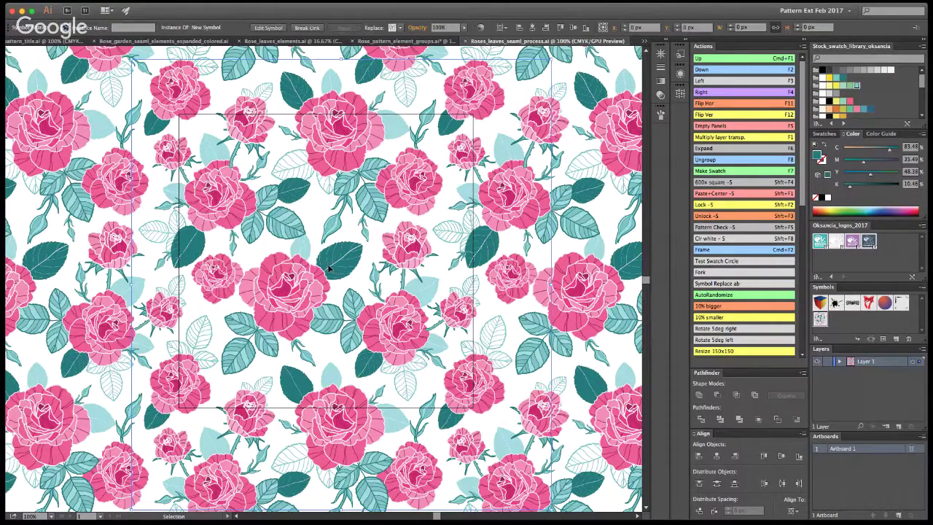
{"action": "double_click", "coordinate": [232, 173]}
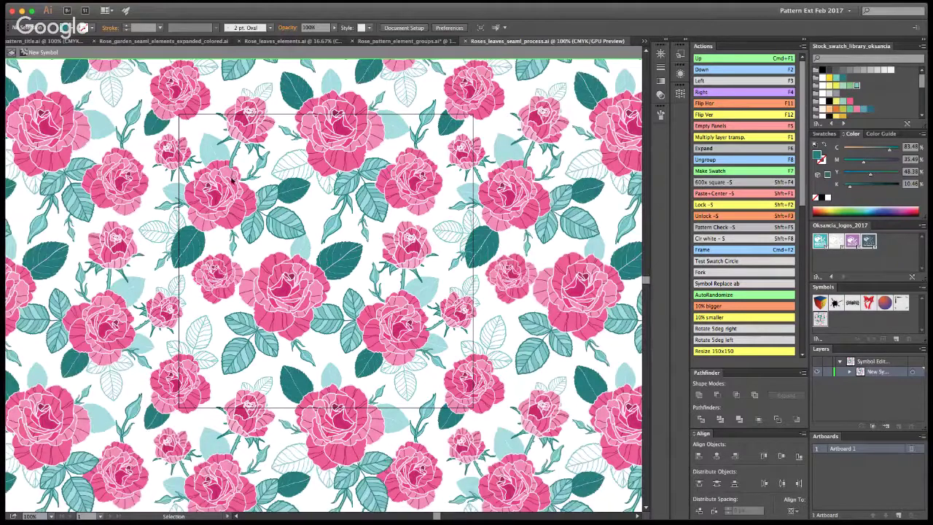
{"action": "key", "text": "Escape"}
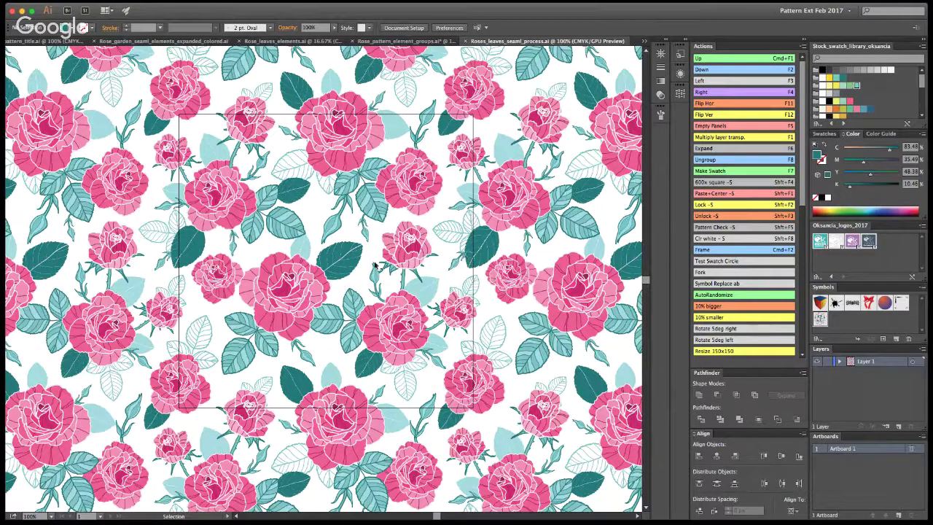
Reopen New Symbol, arrange the left-edge bud behind the dark leaf, and leave symbol editing.
{"action": "left_click", "coordinate": [346, 266]}
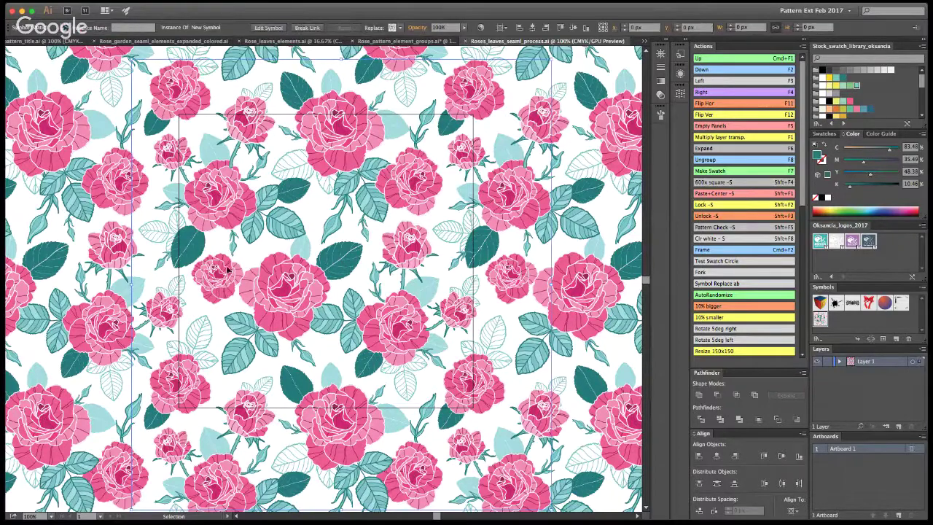
{"action": "double_click", "coordinate": [439, 253]}
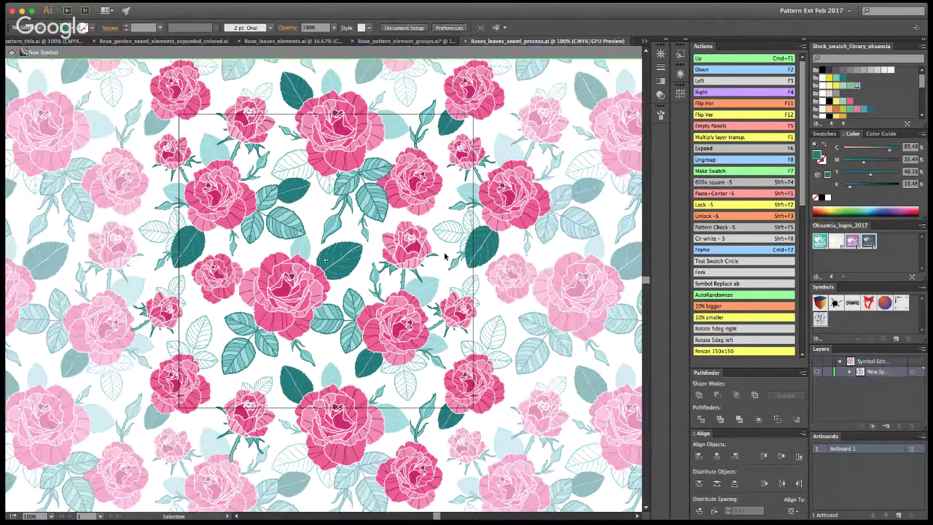
{"action": "key", "text": "a"}
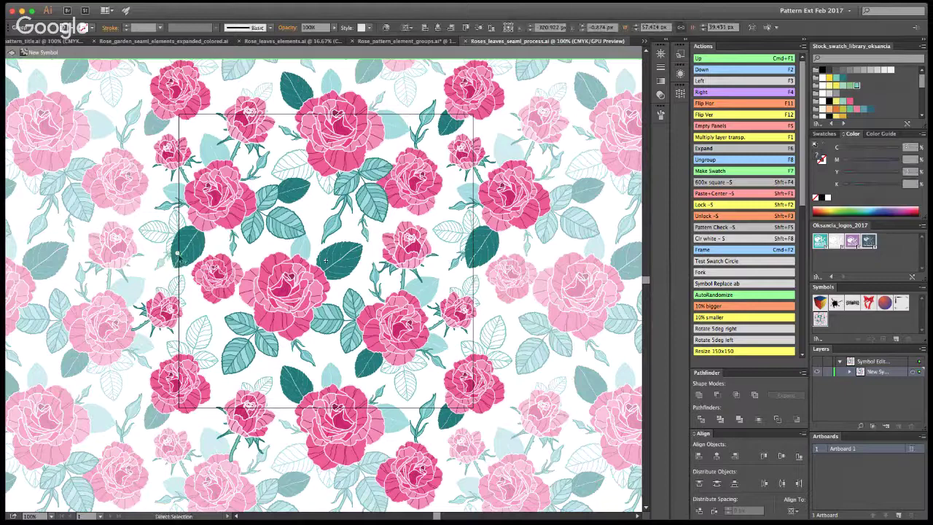
{"action": "left_click", "coordinate": [178, 261]}
{"action": "key", "text": "v"}
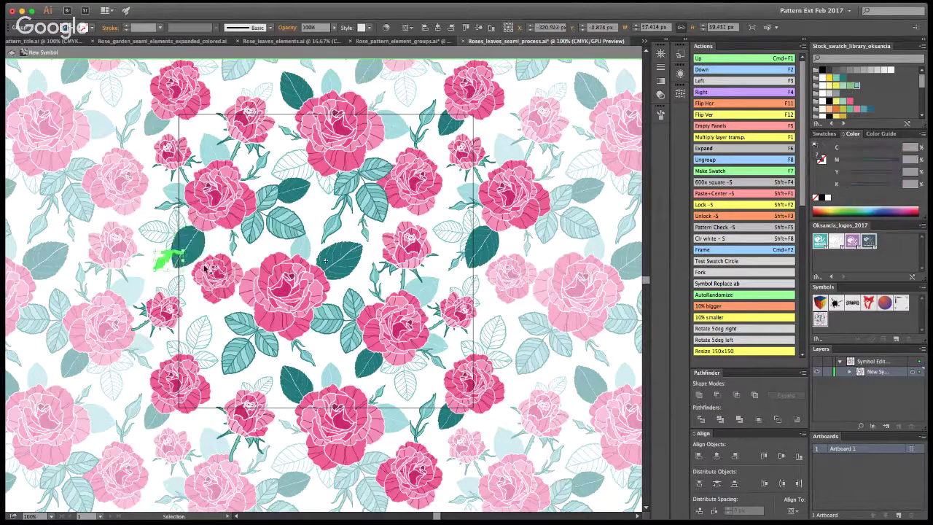
{"action": "left_click", "coordinate": [173, 278]}
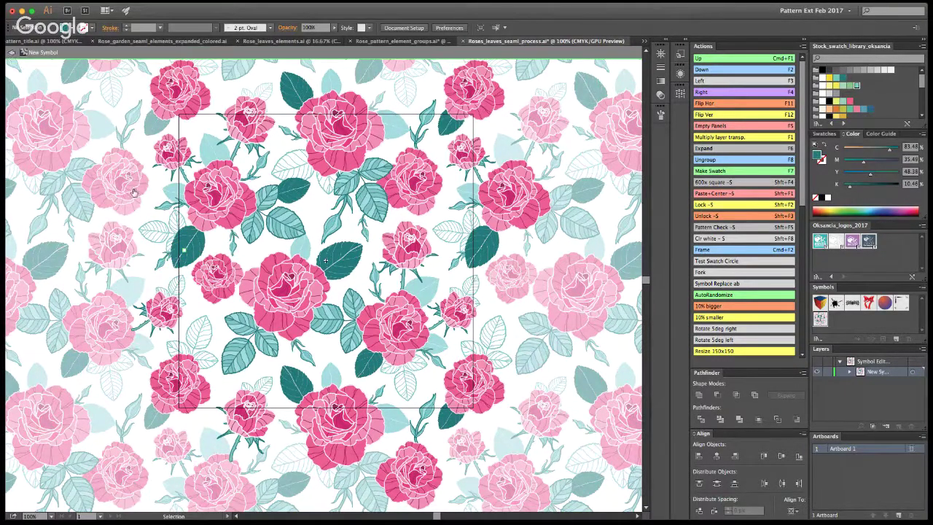
{"action": "key", "text": "Escape"}
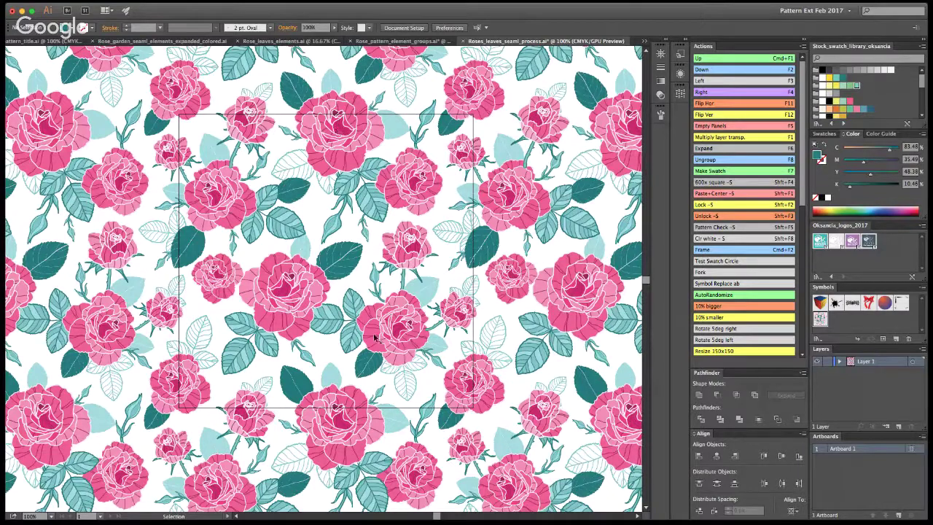
{"action": "key", "text": "a"}
{"action": "key", "text": "v"}
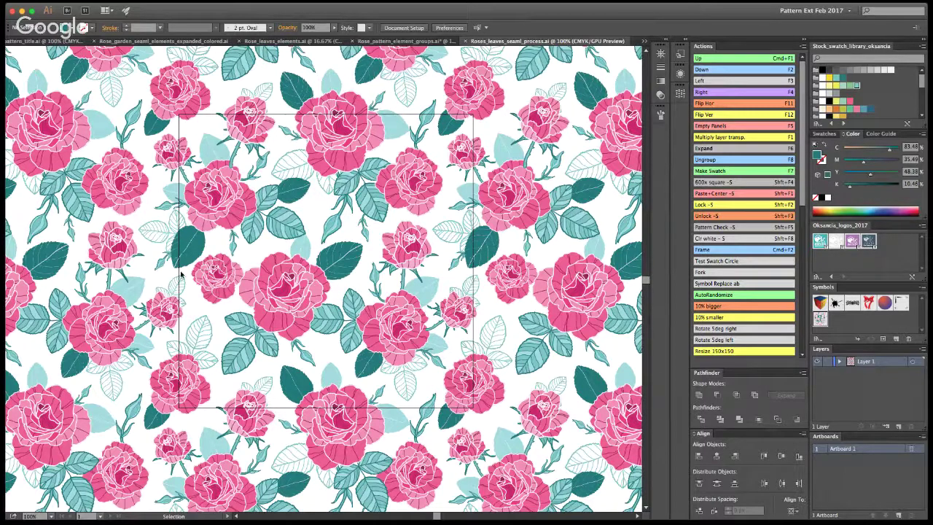
Inspect the repeat for gaps with the artboard outline hidden, at up to 150% zoom, and restore the outline and 100% view.
{"action": "key", "text": "super+shift+h"}
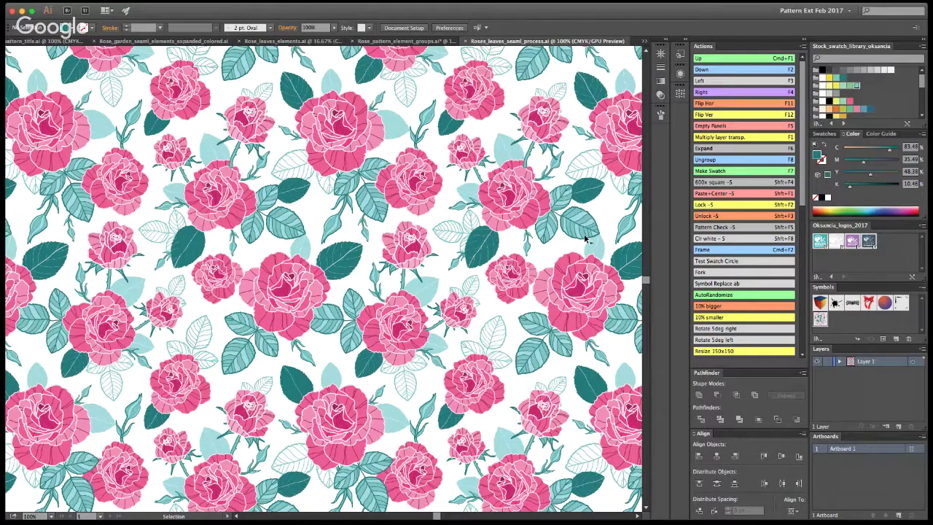
{"action": "key", "text": "z"}
{"action": "scroll", "coordinate": [325, 275], "scroll_direction": "down", "scroll_amount": 1}
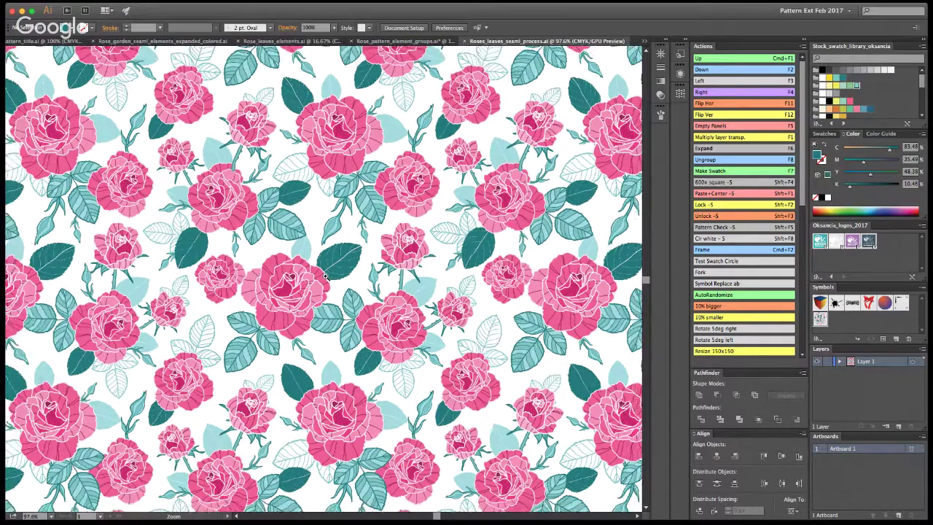
{"action": "scroll", "coordinate": [325, 275], "scroll_direction": "up", "scroll_amount": 1}
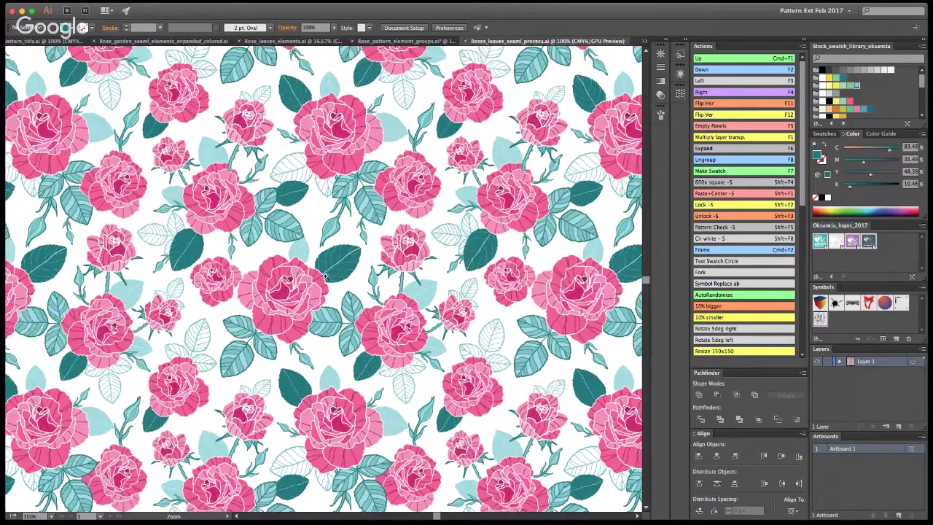
{"action": "left_click", "coordinate": [325, 276]}
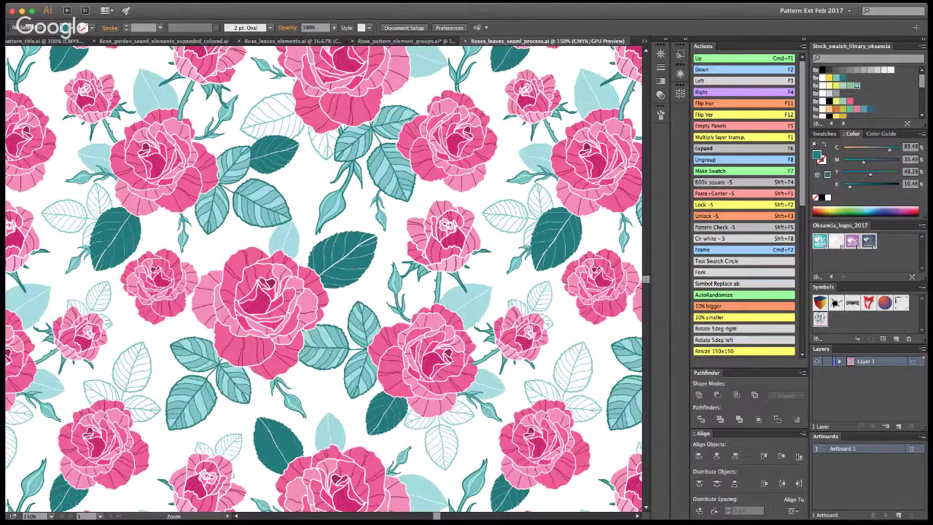
{"action": "key", "text": "shift+super+h"}
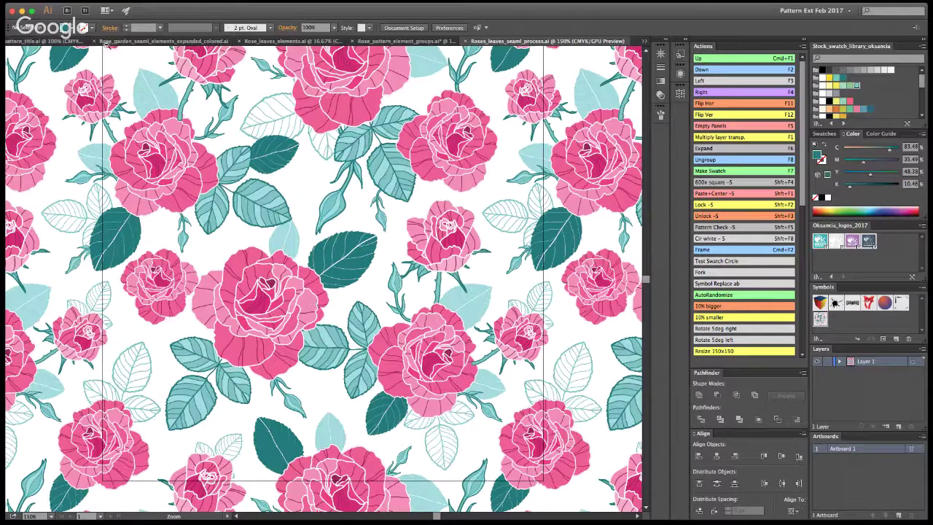
{"action": "key", "text": "super+minus"}
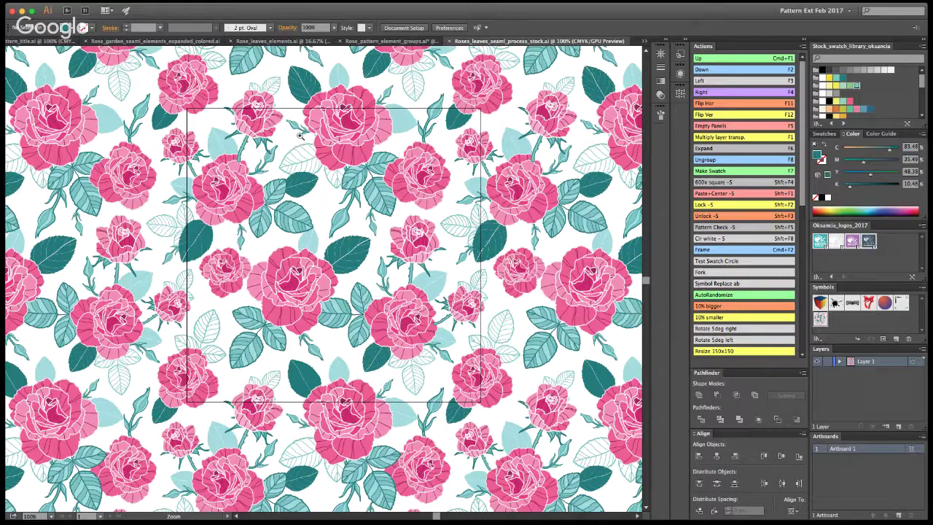
In Roses_leaves_seaml_process_stock.ai, select the New Symbol instance and clear its surrounding repeats so only the single tile's artwork is left.
{"action": "key", "text": "v"}
{"action": "left_click", "coordinate": [341, 252]}
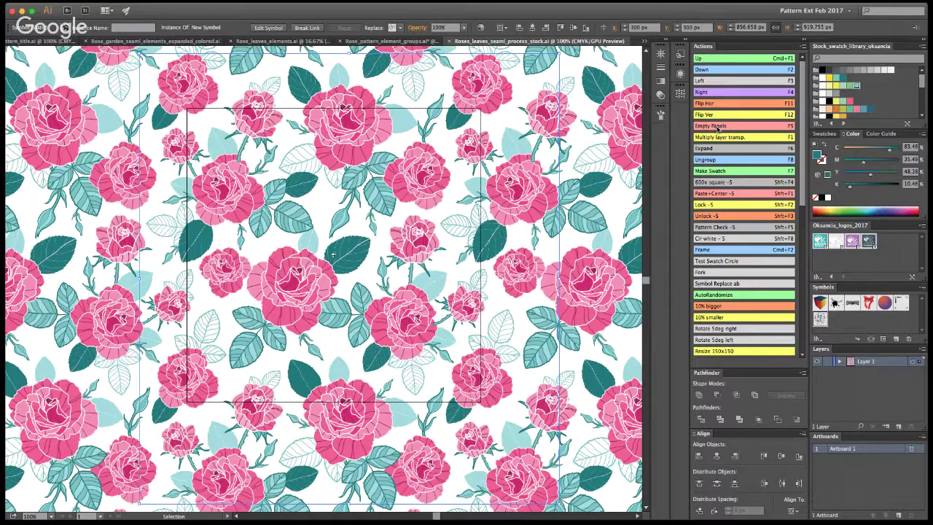
{"action": "left_click", "coordinate": [713, 172]}
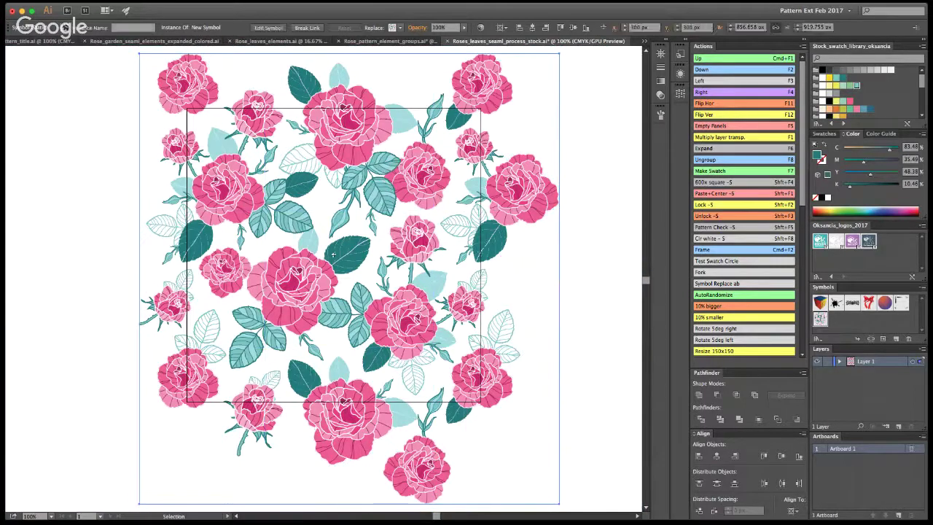
Select the New Symbol instance and run the Make Swatch action to turn it into ordinary artwork, checking that single elements are selectable.
{"action": "key", "text": "ctrl+a"}
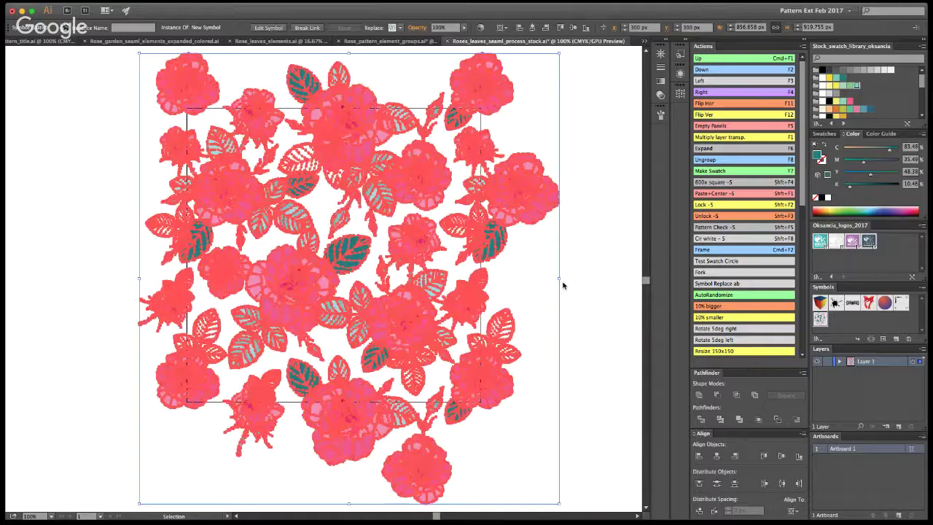
{"action": "key", "text": "F7"}
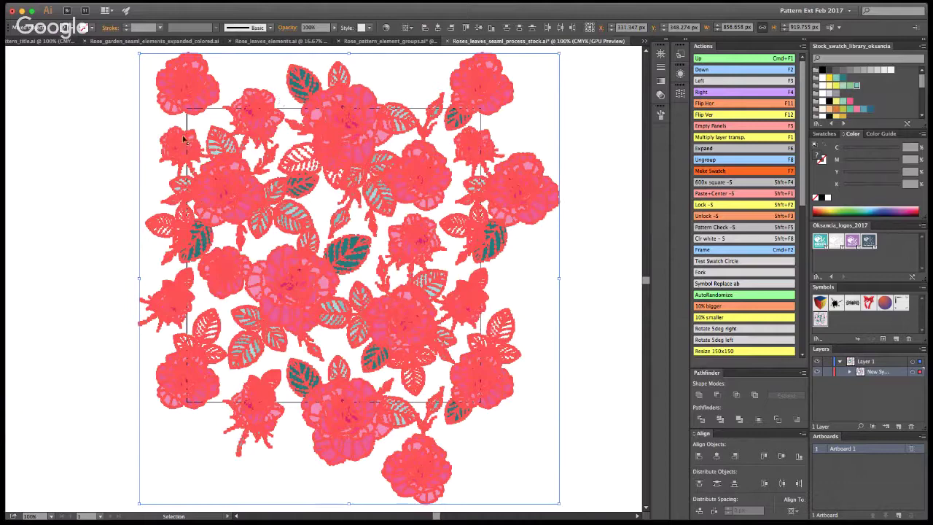
{"action": "left_click", "coordinate": [548, 277]}
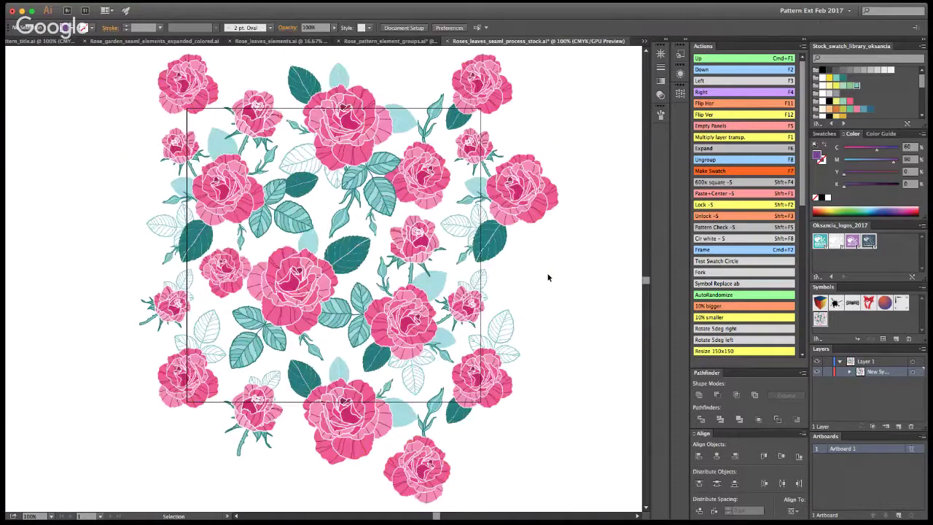
{"action": "left_click", "coordinate": [384, 212]}
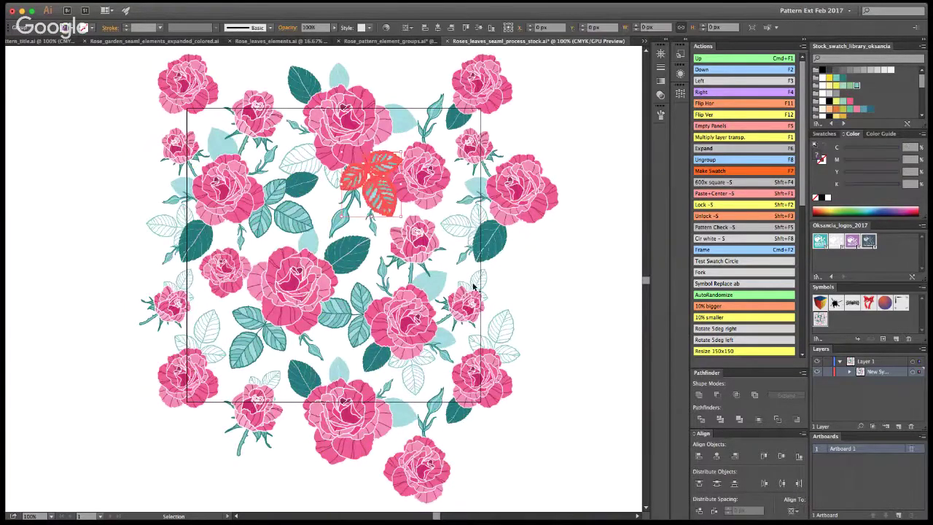
{"action": "left_click", "coordinate": [427, 194]}
{"action": "left_click", "coordinate": [521, 188]}
{"action": "left_click", "coordinate": [565, 350]}
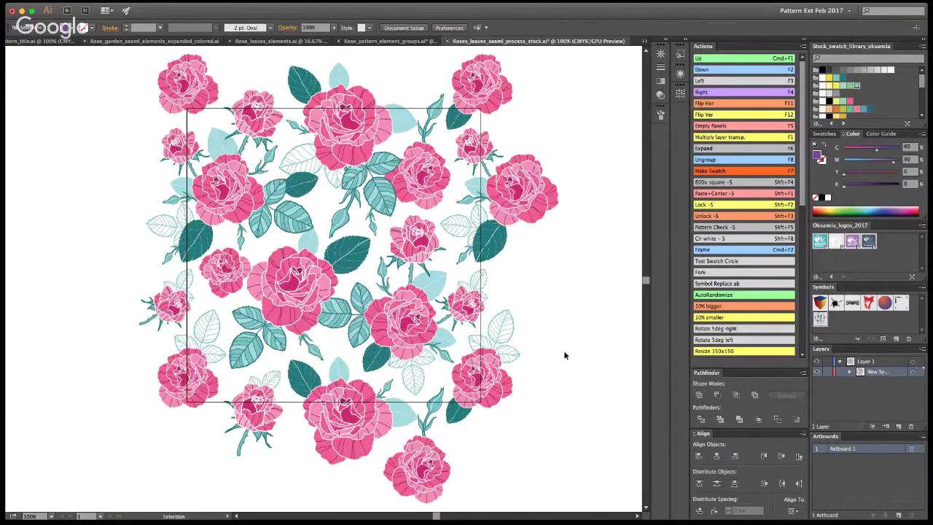
Select all the rose and leaf artwork and crop it to the 600 px square artboard.
{"action": "key", "text": "a"}
{"action": "key", "text": "super+a"}
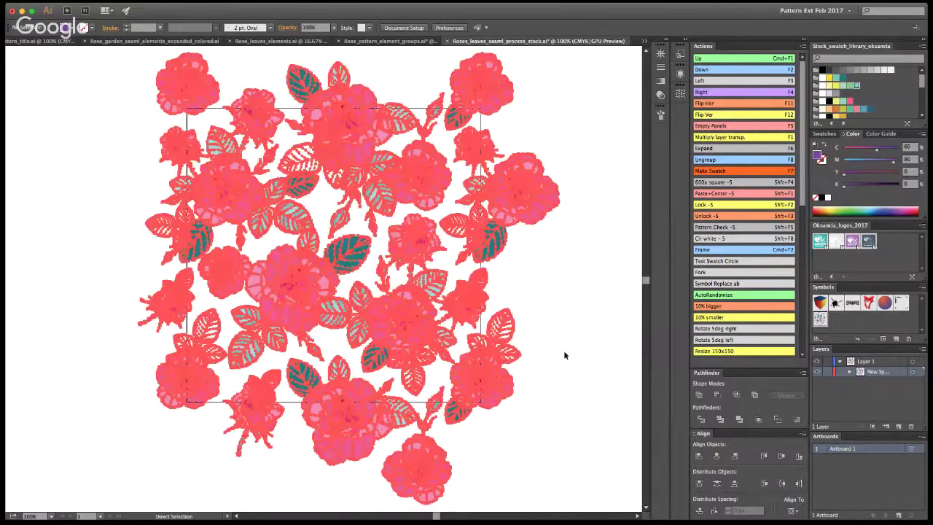
{"action": "key", "text": "v"}
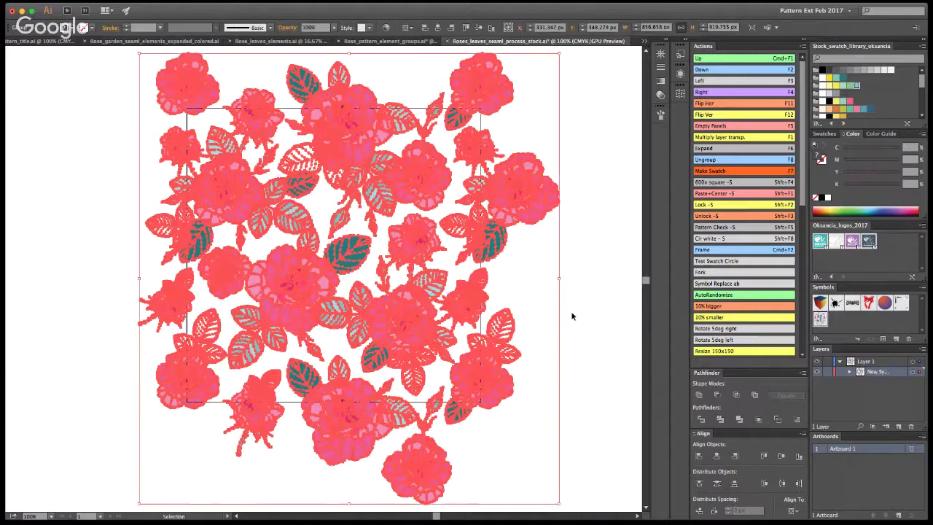
{"action": "left_click", "coordinate": [571, 314]}
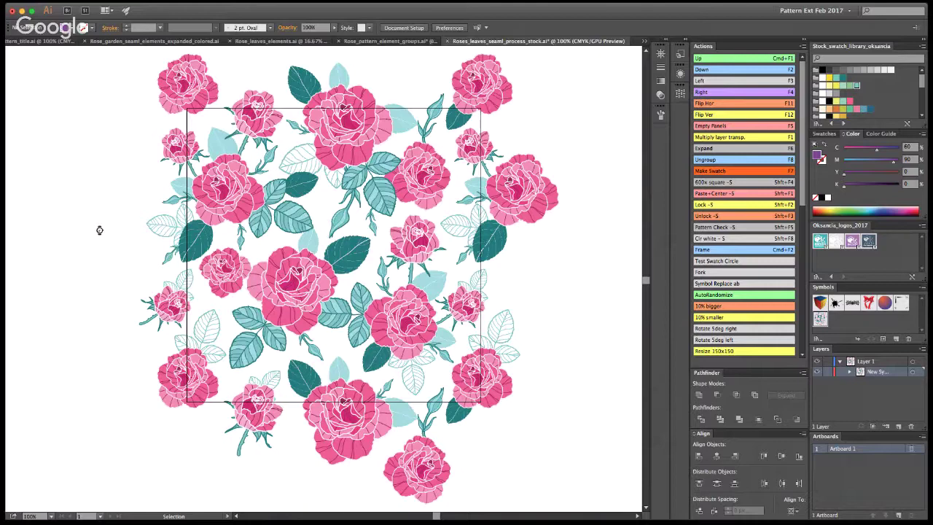
{"action": "key", "text": "super+a"}
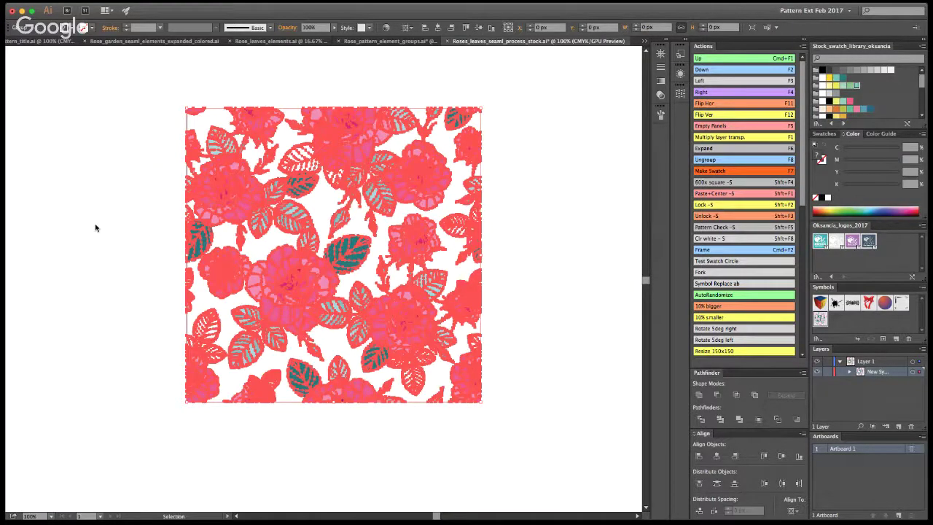
{"action": "left_click", "coordinate": [588, 163]}
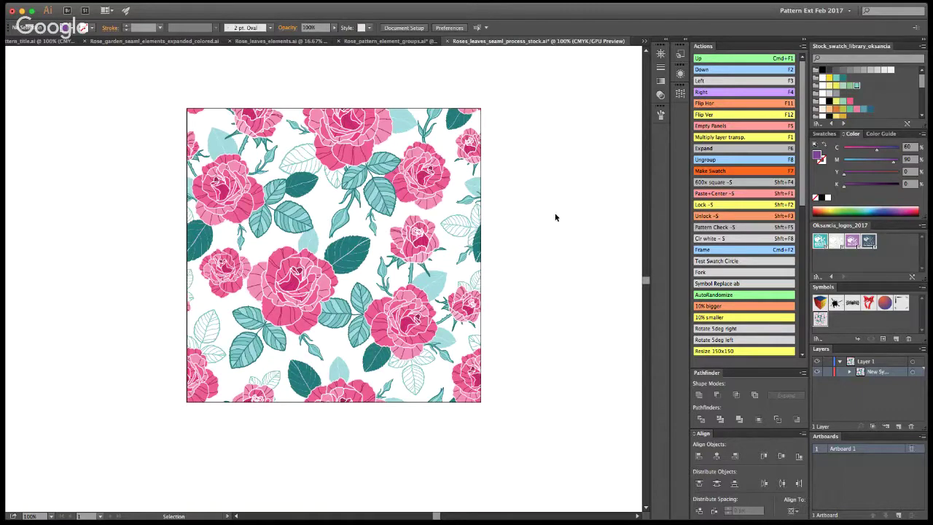
Check that the cropped tile selects as one group, and save the document.
{"action": "left_click", "coordinate": [262, 124]}
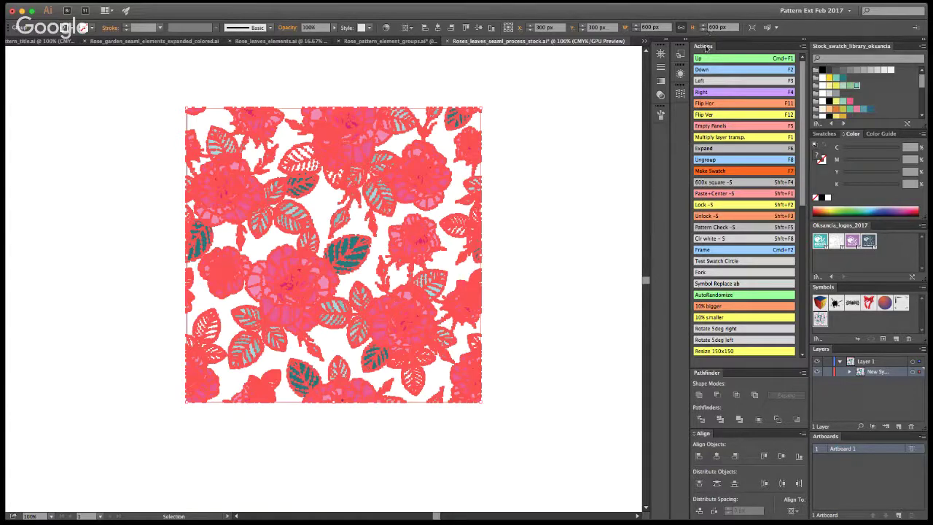
{"action": "left_click", "coordinate": [564, 193]}
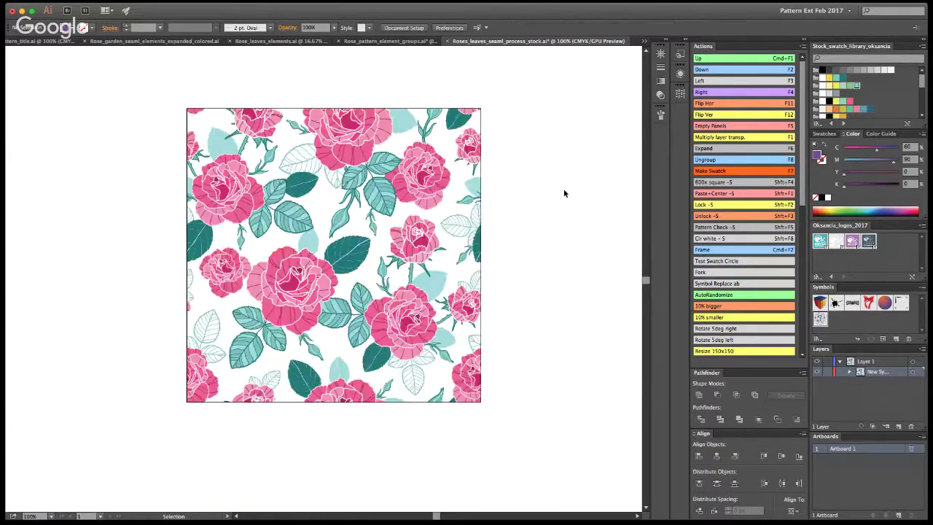
{"action": "key", "text": "a"}
{"action": "key", "text": "v"}
{"action": "key", "text": "super+s"}
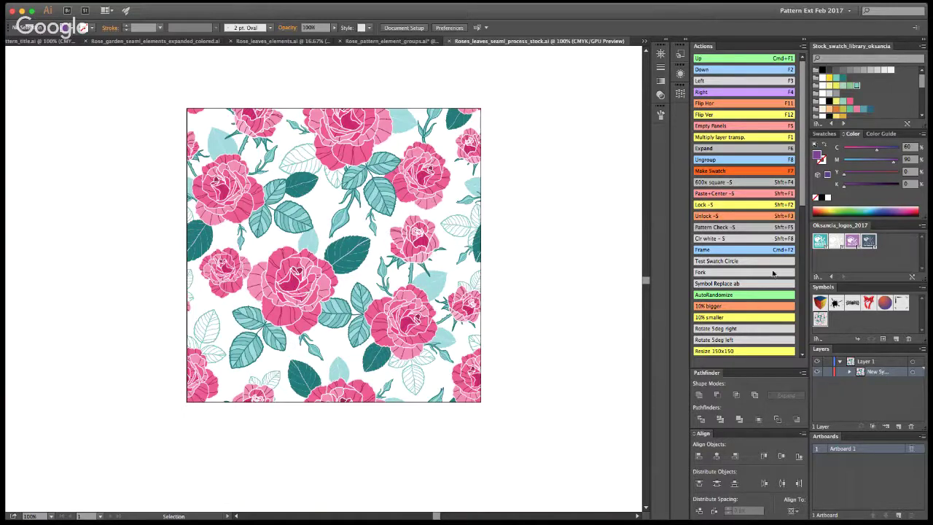
Add the cropped rose tile to the document's swatches as a pattern swatch.
{"action": "left_click", "coordinate": [825, 134]}
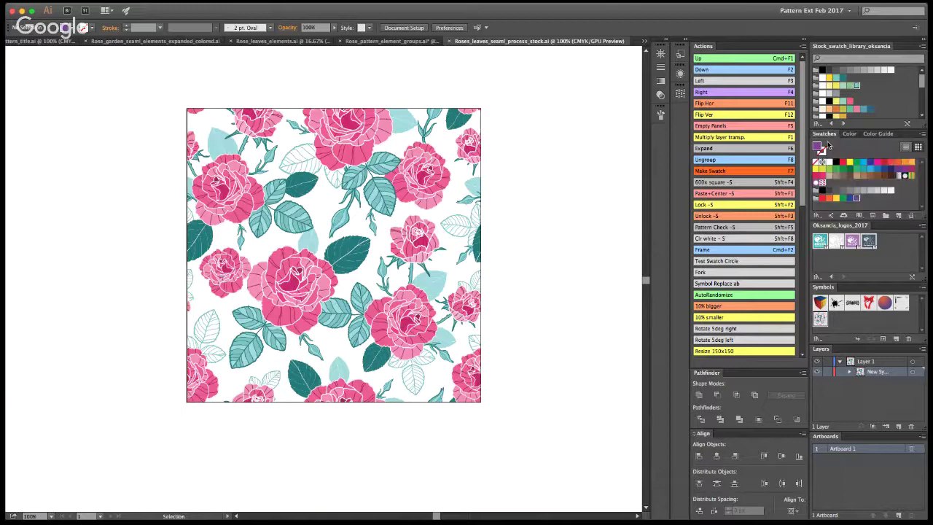
{"action": "left_click", "coordinate": [422, 205]}
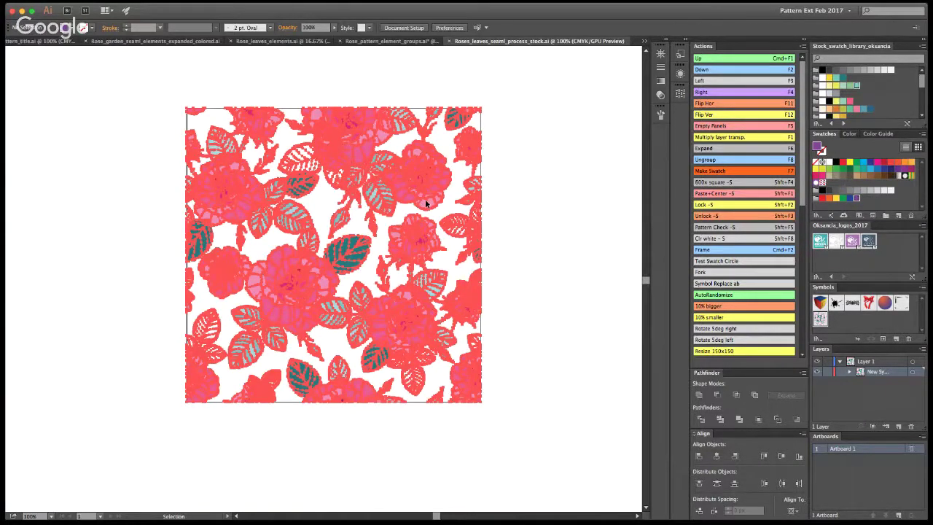
{"action": "left_click_drag", "start_coordinate": [425, 199], "coordinate": [845, 188]}
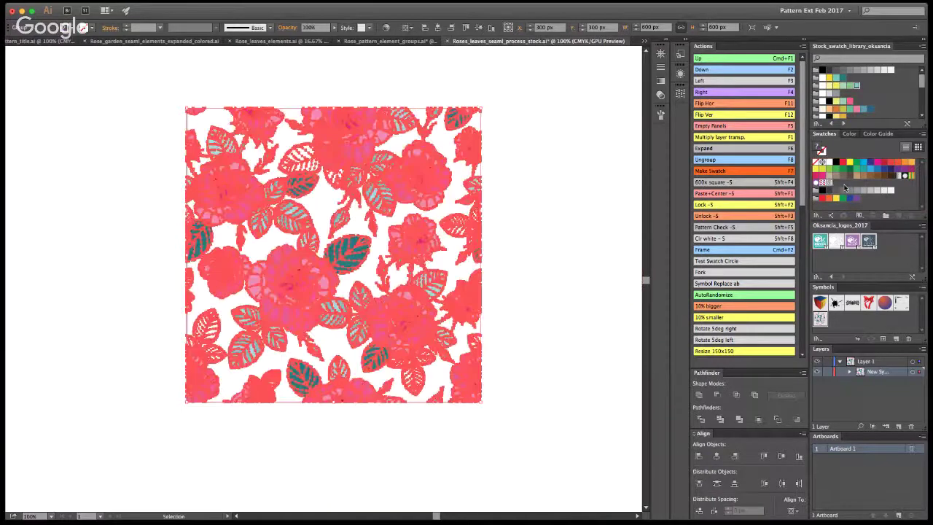
{"action": "left_click", "coordinate": [550, 278]}
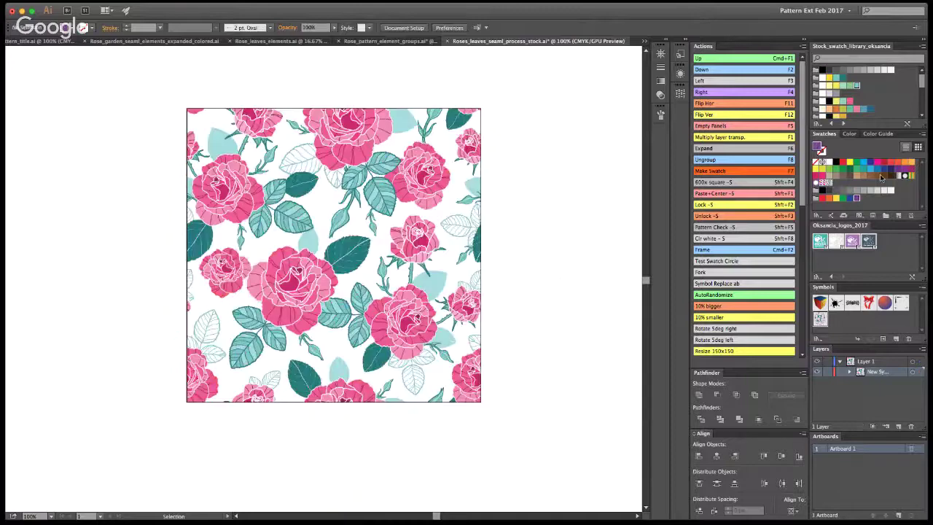
Set the new rose pattern as the fill and run the Test Swatch Circle action to draw a 2400 px circle.
{"action": "scroll", "coordinate": [725, 320], "scroll_direction": "down", "scroll_amount": 1}
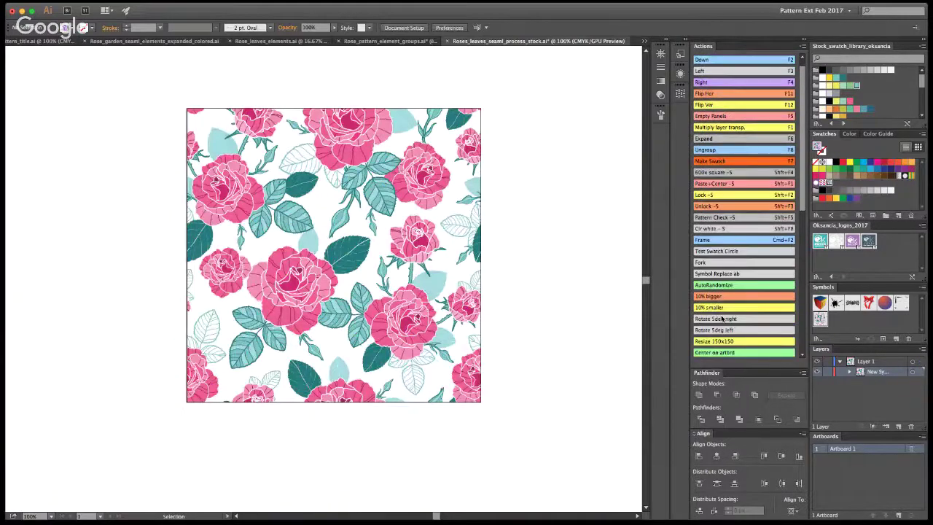
{"action": "scroll", "coordinate": [728, 328], "scroll_direction": "down", "scroll_amount": 1}
{"action": "scroll", "coordinate": [755, 323], "scroll_direction": "down", "scroll_amount": 2}
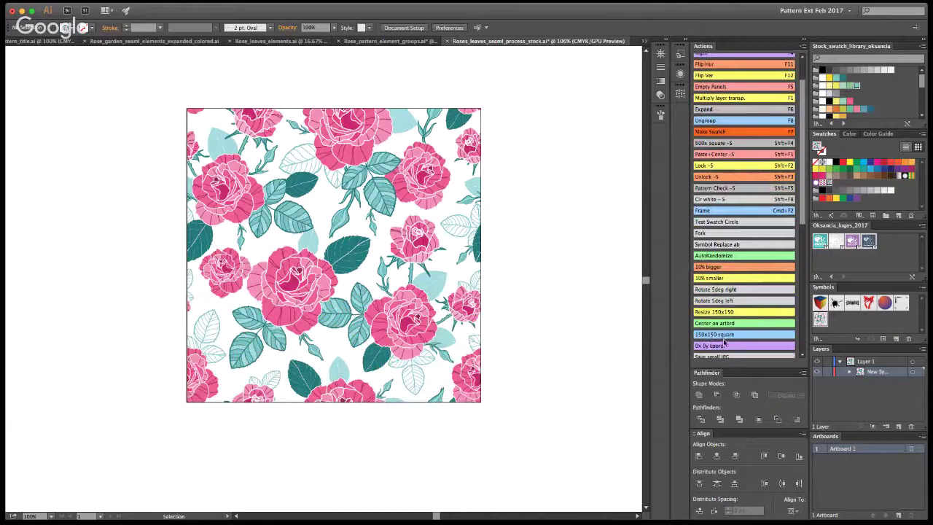
{"action": "scroll", "coordinate": [721, 339], "scroll_direction": "up", "scroll_amount": 1}
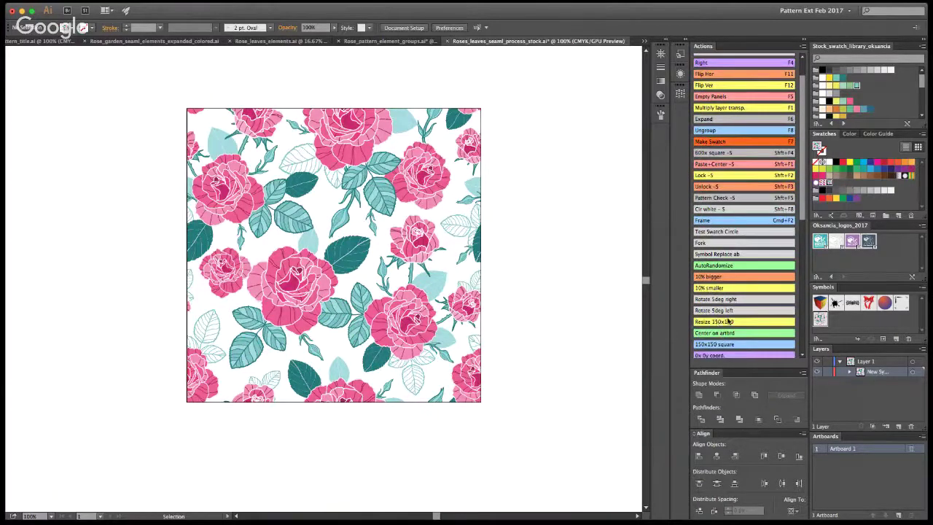
{"action": "scroll", "coordinate": [725, 321], "scroll_direction": "up", "scroll_amount": 1}
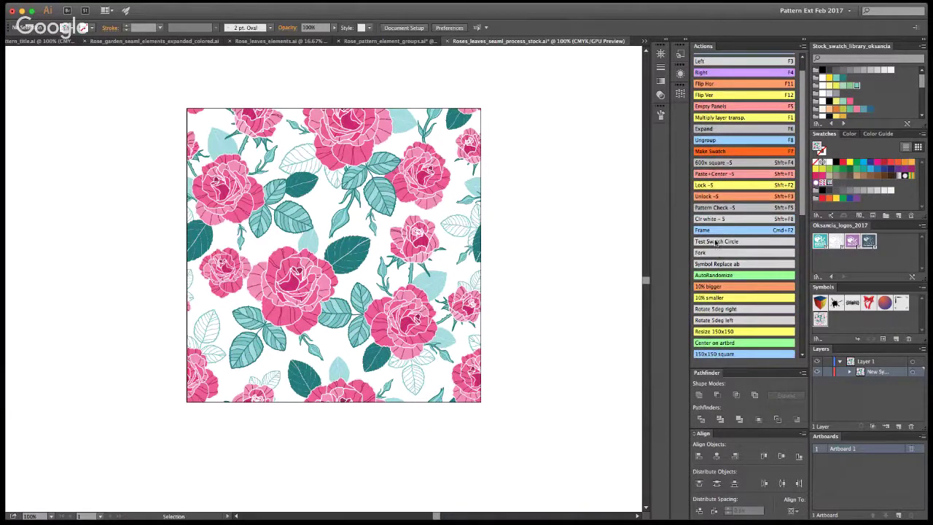
{"action": "left_click", "coordinate": [716, 242]}
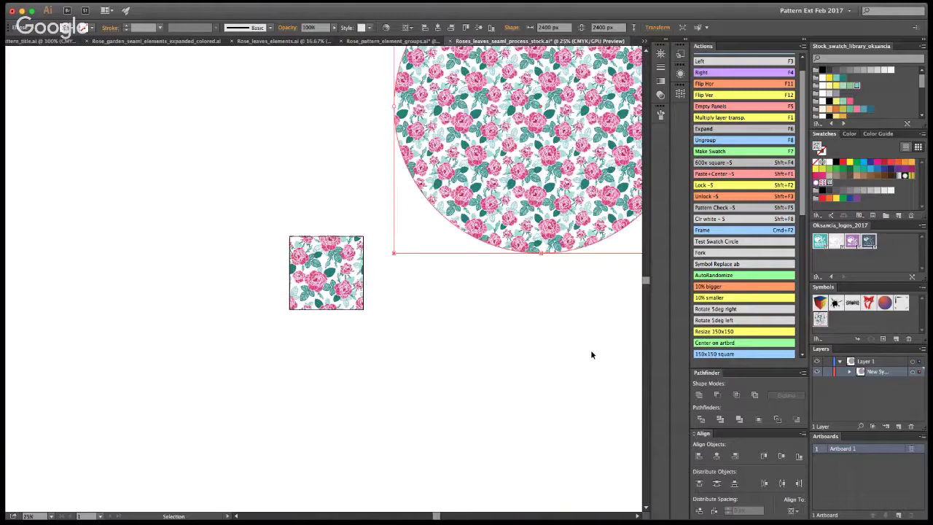
Examine the pattern fill in the test circle for seams and gaps at up to 200% zoom.
{"action": "key", "text": "z"}
{"action": "left_click", "coordinate": [504, 139]}
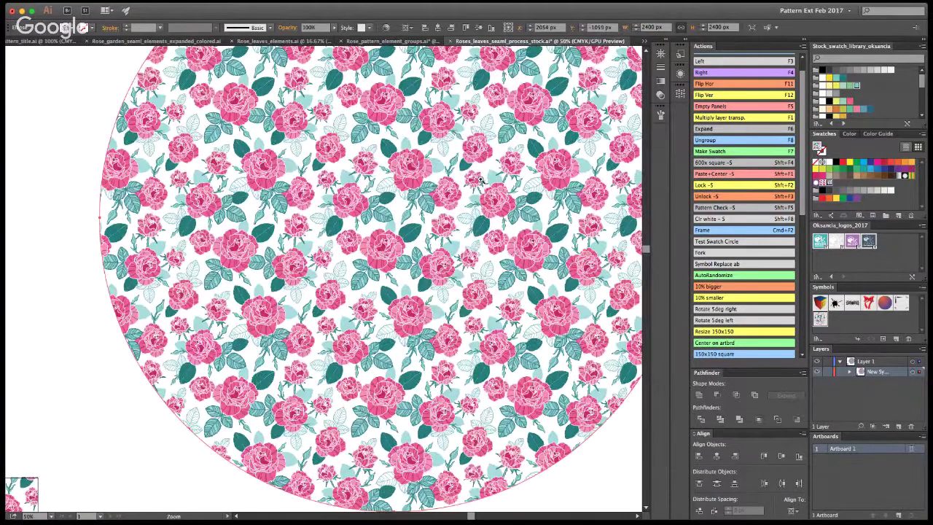
{"action": "left_click", "coordinate": [362, 269]}
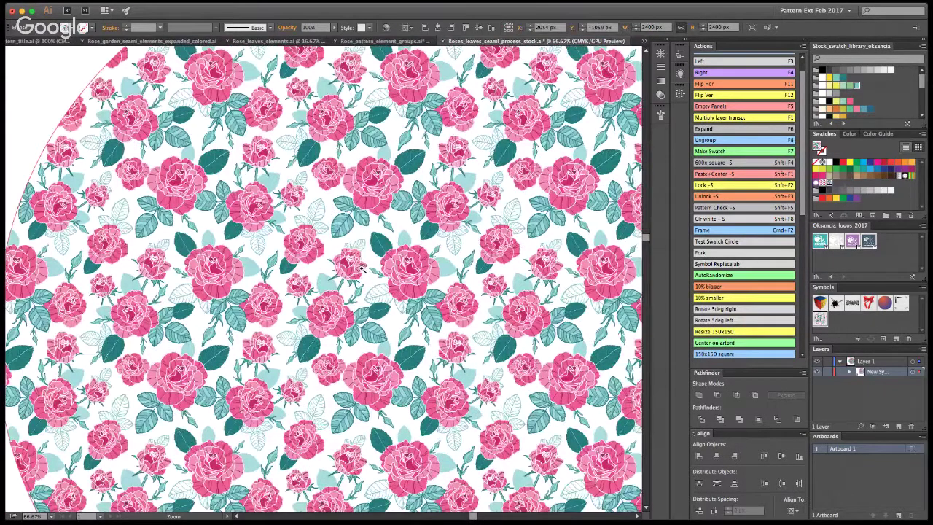
{"action": "left_click", "coordinate": [361, 269]}
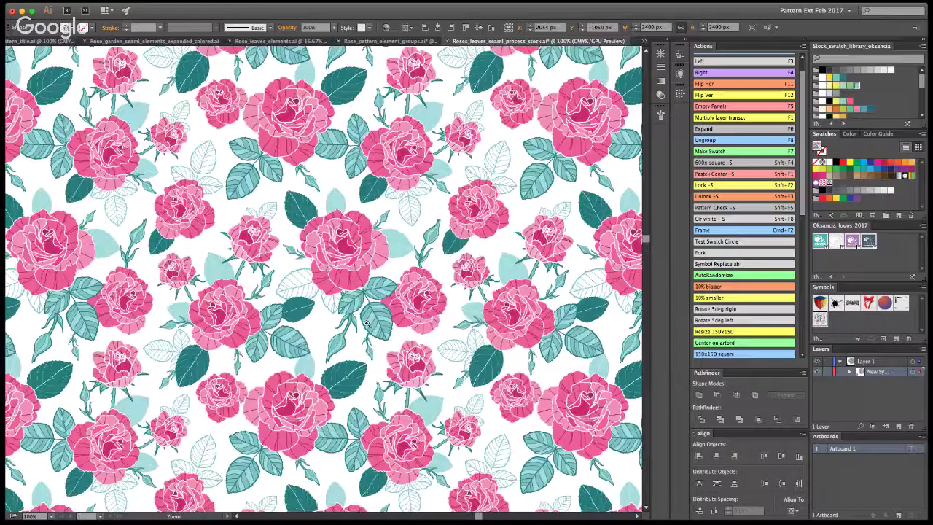
{"action": "left_click", "coordinate": [161, 266]}
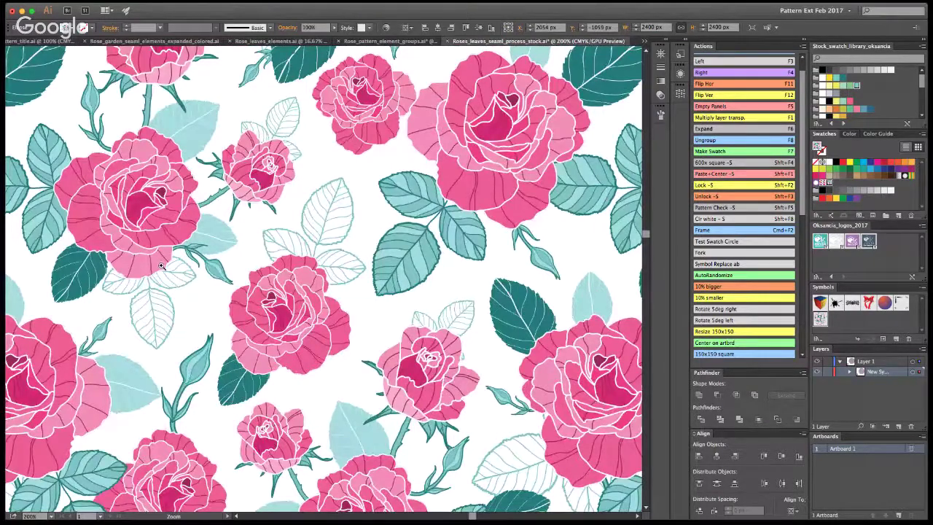
{"action": "scroll", "coordinate": [161, 267], "scroll_direction": "down", "scroll_amount": 4}
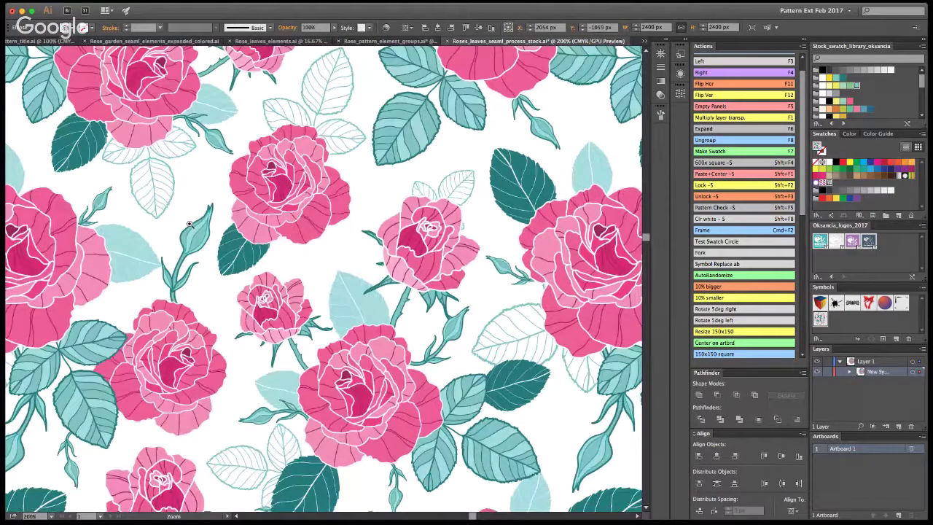
{"action": "key", "text": "v"}
{"action": "scroll", "coordinate": [421, 174], "scroll_direction": "down", "scroll_amount": 3}
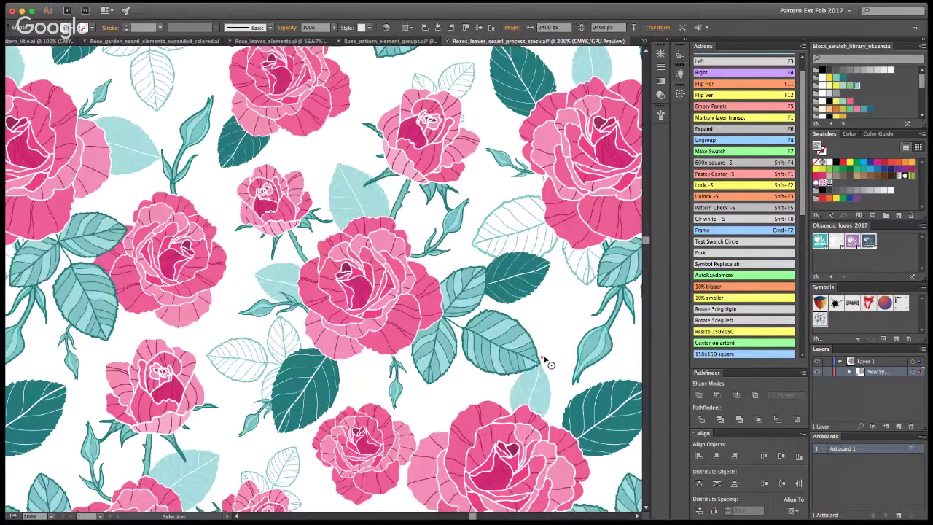
{"action": "scroll", "coordinate": [276, 233], "scroll_direction": "down", "scroll_amount": 3}
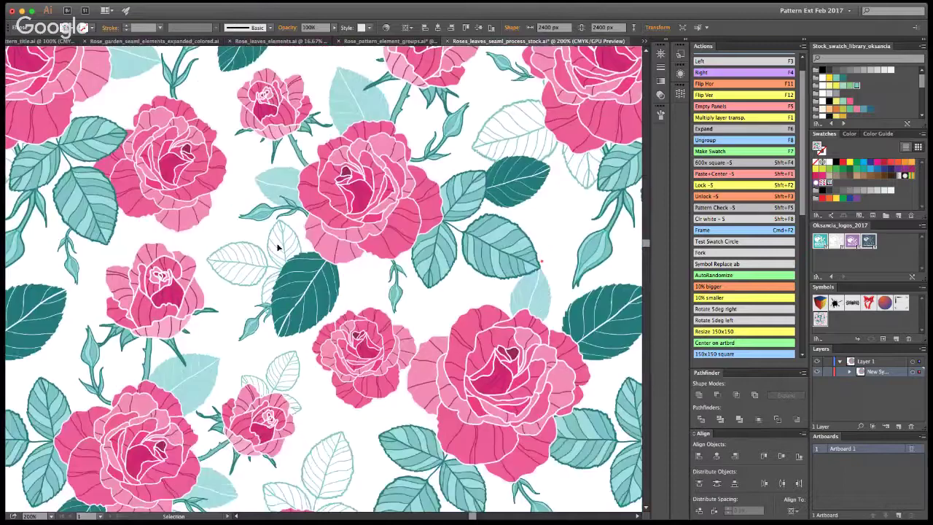
{"action": "scroll", "coordinate": [284, 255], "scroll_direction": "down", "scroll_amount": 3}
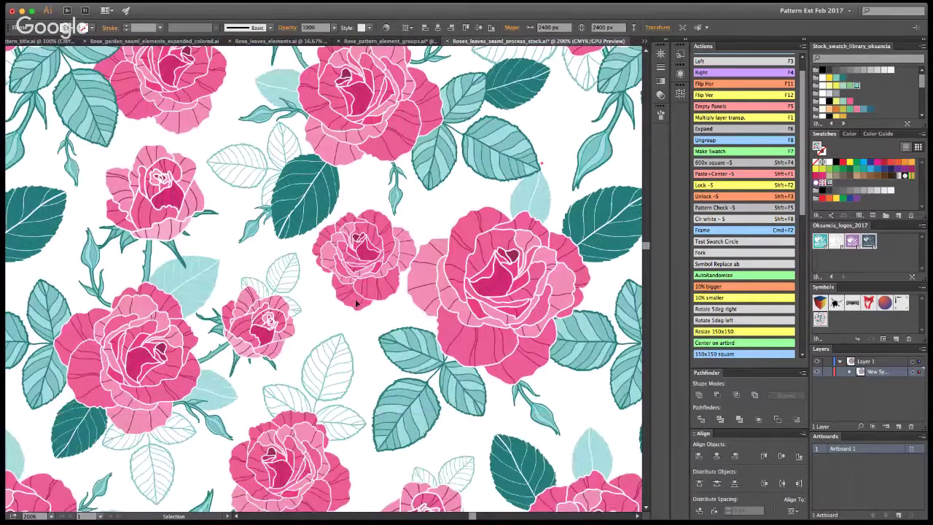
Examine further areas of the pattern fill at 200%, and return to 33.33% to view the whole test circle.
{"action": "left_click_drag", "start_coordinate": [355, 299], "coordinate": [321, 287]}
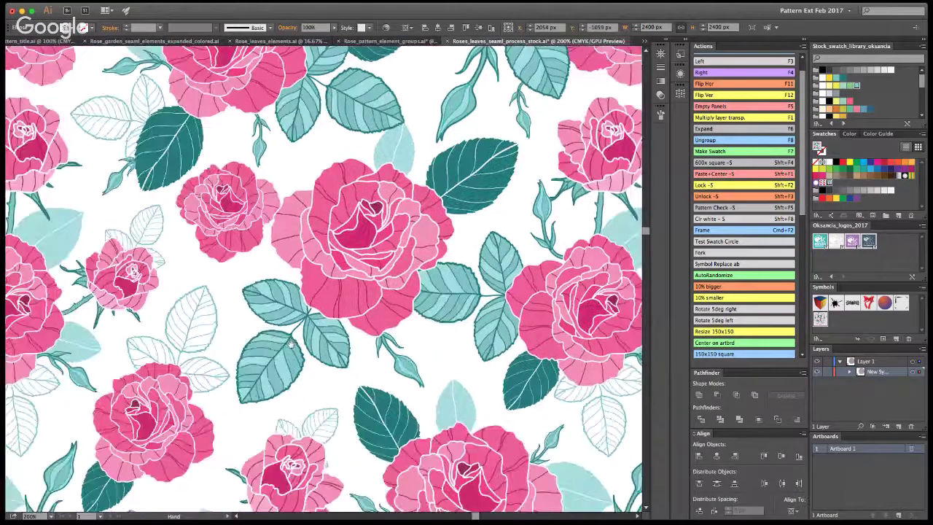
{"action": "left_click_drag", "start_coordinate": [338, 417], "coordinate": [309, 237]}
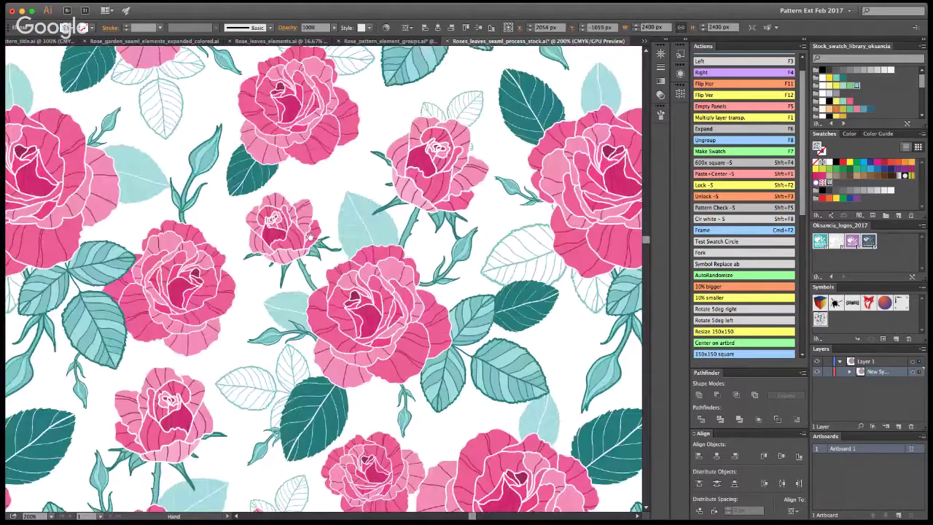
{"action": "left_click_drag", "start_coordinate": [376, 398], "coordinate": [639, 357]}
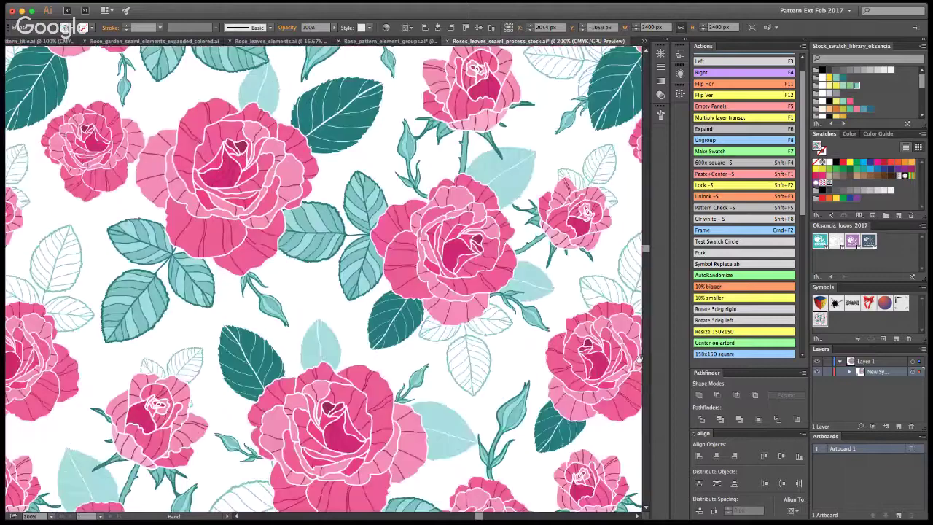
{"action": "key", "text": "z"}
{"action": "left_click", "coordinate": [319, 274], "text": "alt"}
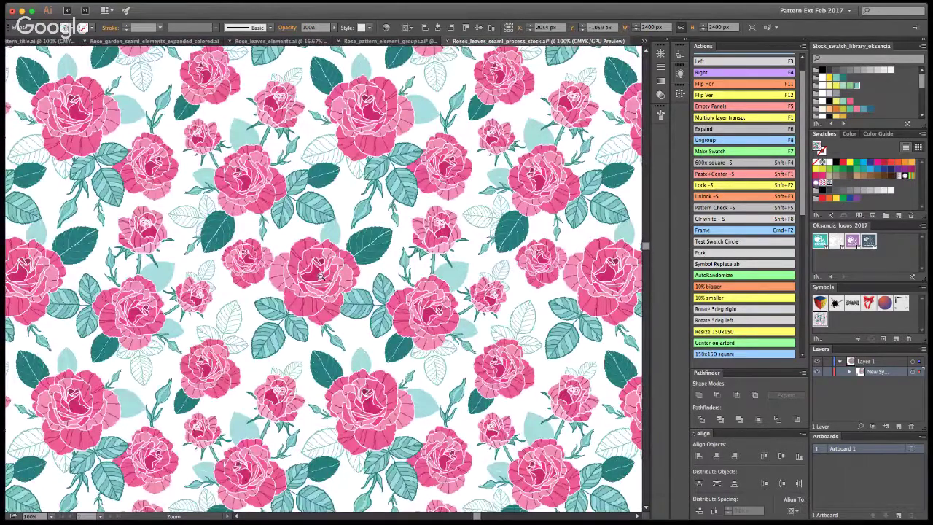
{"action": "left_click", "coordinate": [320, 276], "text": "alt"}
{"action": "left_click", "coordinate": [321, 277], "text": "alt"}
{"action": "left_click", "coordinate": [320, 276], "text": "alt"}
{"action": "key", "text": "v"}
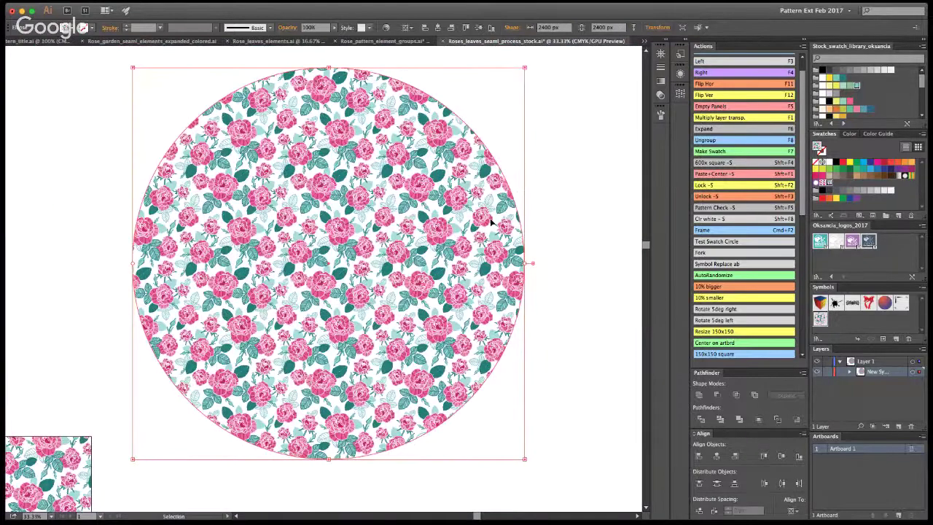
Replace the test circle with a large star filled with the rose pattern, placed fully visible in the empty canvas area.
{"action": "key", "text": "Delete"}
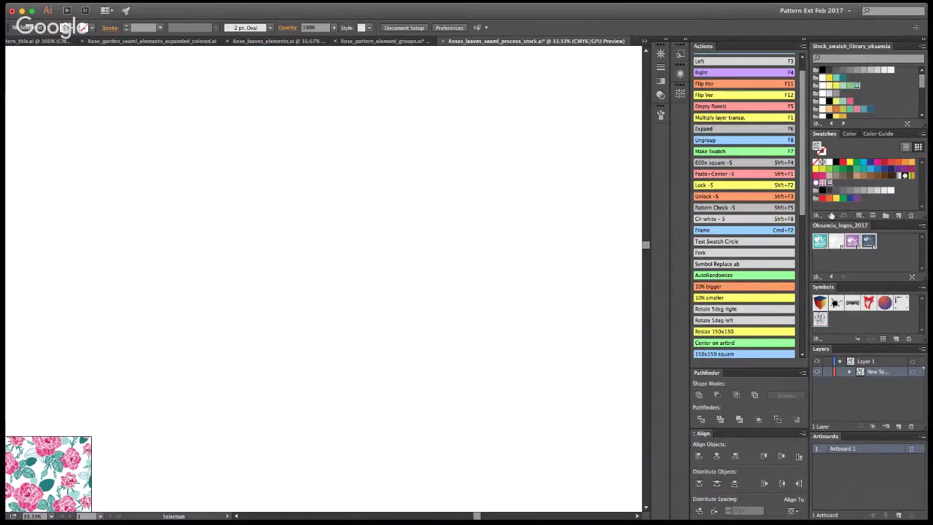
{"action": "key", "text": "m"}
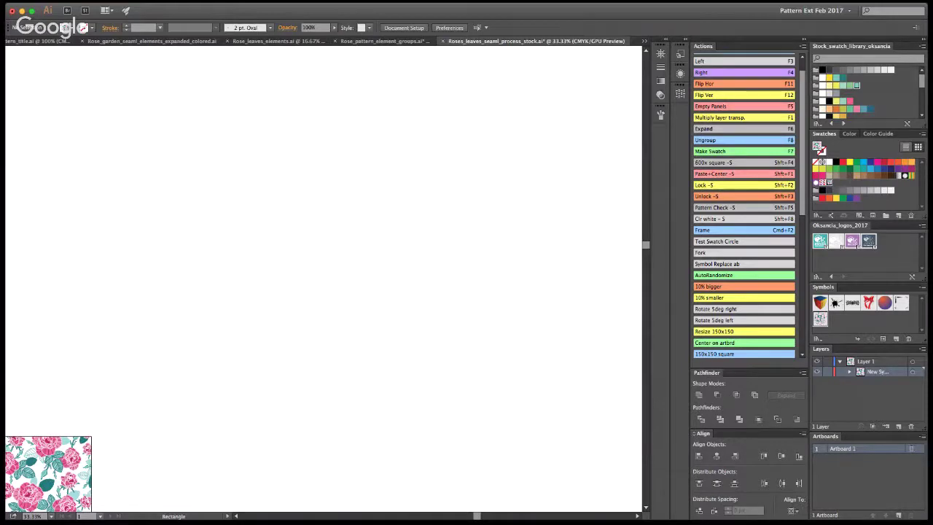
{"action": "key", "text": "shift+m"}
{"action": "left_click_drag", "start_coordinate": [340, 210], "coordinate": [523, 307]}
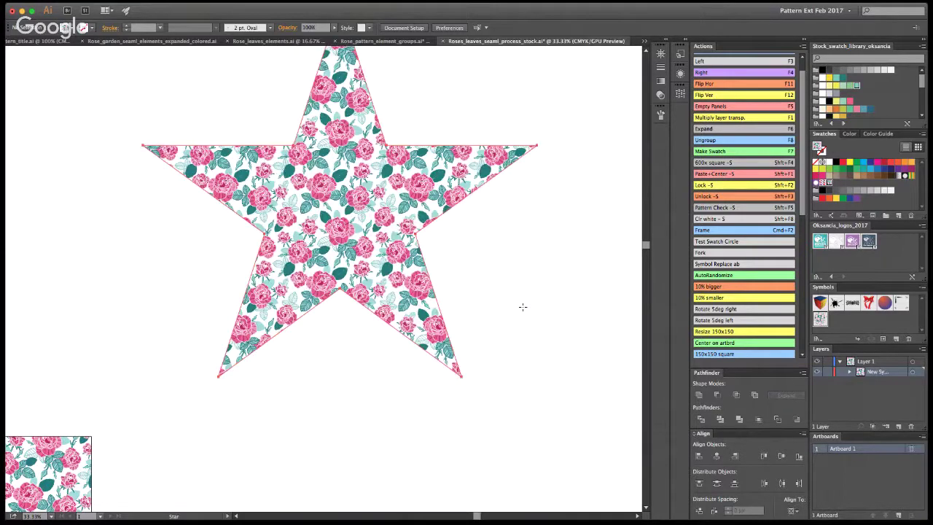
{"action": "key", "text": "v"}
{"action": "left_click_drag", "start_coordinate": [430, 291], "coordinate": [449, 364]}
{"action": "left_click", "coordinate": [519, 310]}
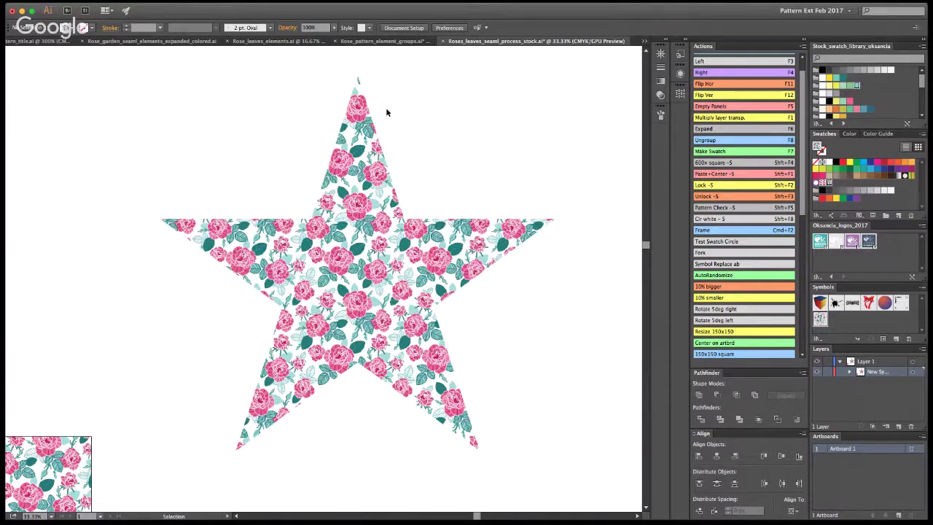
Delete the pattern-filled test star and save the document.
{"action": "left_click", "coordinate": [368, 287]}
{"action": "key", "text": "Delete"}
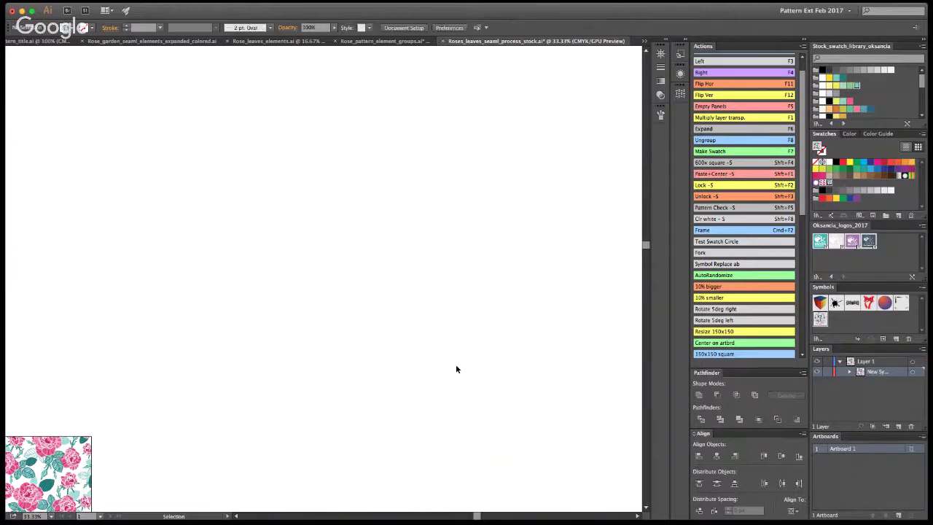
{"action": "key", "text": "super+0"}
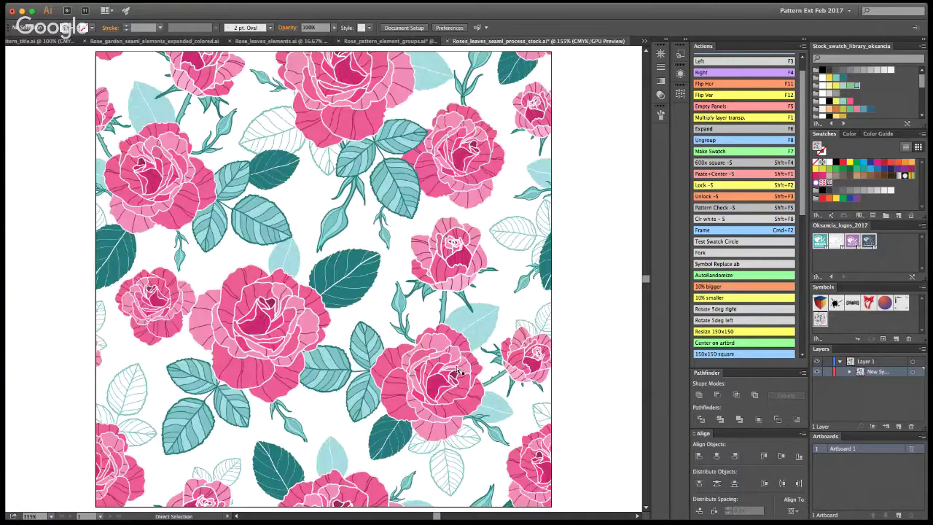
{"action": "key", "text": "super+1"}
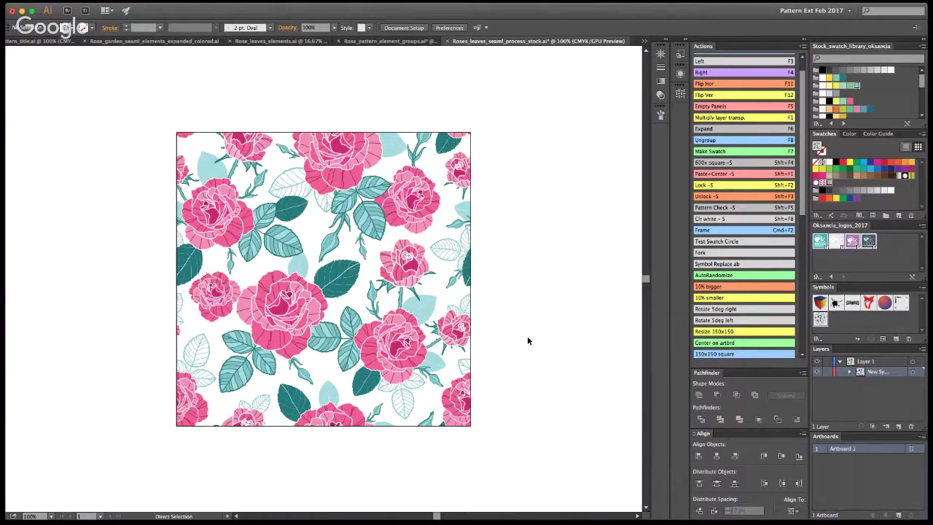
{"action": "key", "text": "v"}
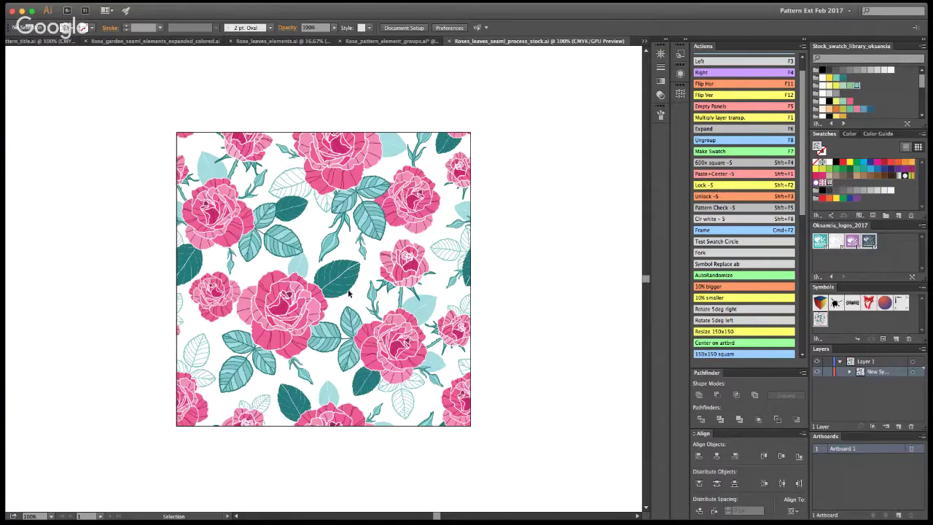
In group isolation, rotate the rosebud below the tile's upper centre rose slightly clockwise, away from the dark leaf, and save the document.
{"action": "double_click", "coordinate": [328, 251]}
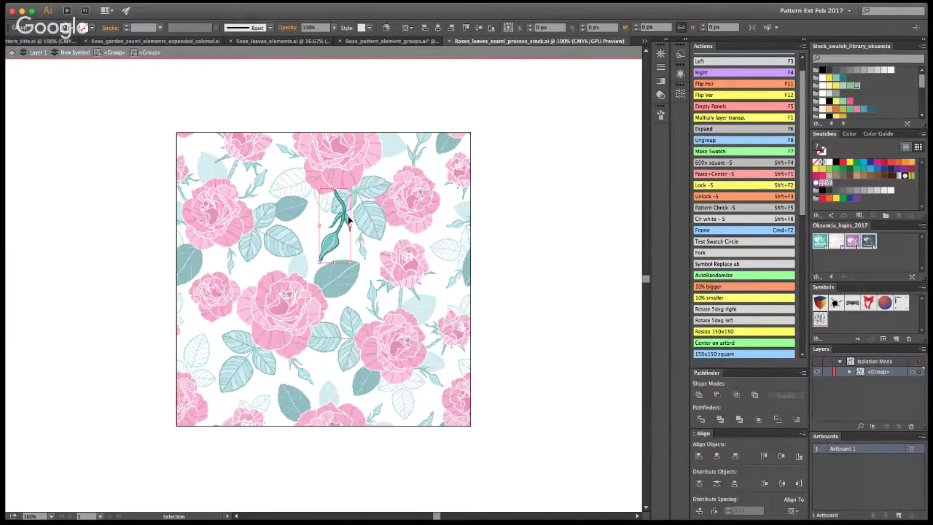
{"action": "double_click", "coordinate": [353, 175]}
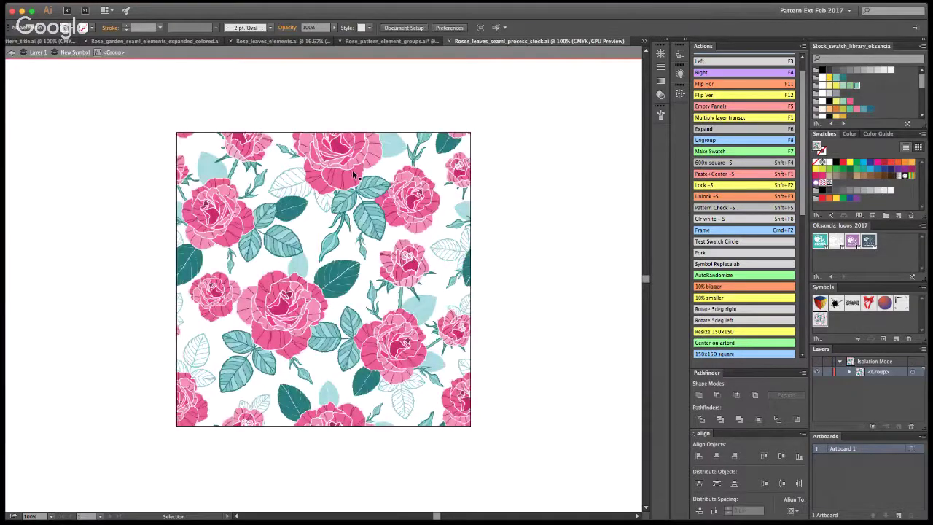
{"action": "left_click", "coordinate": [354, 178]}
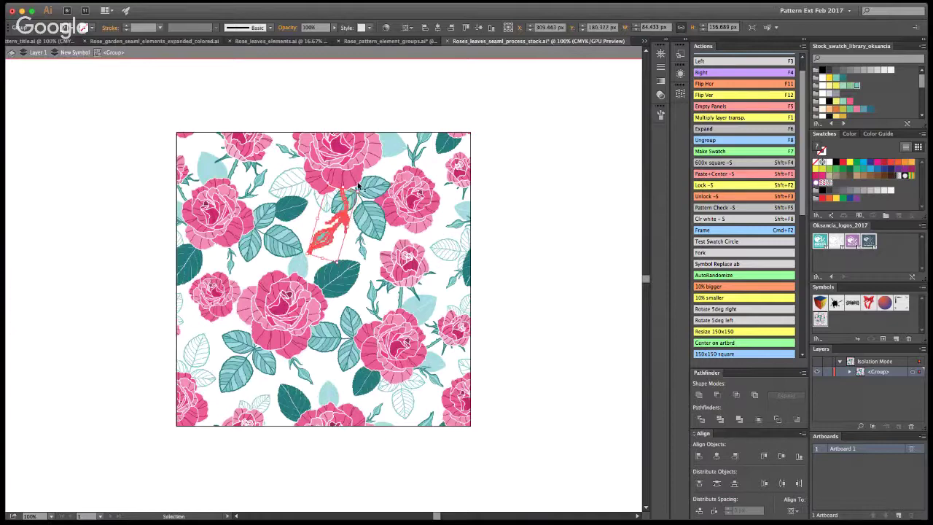
{"action": "left_click", "coordinate": [491, 237]}
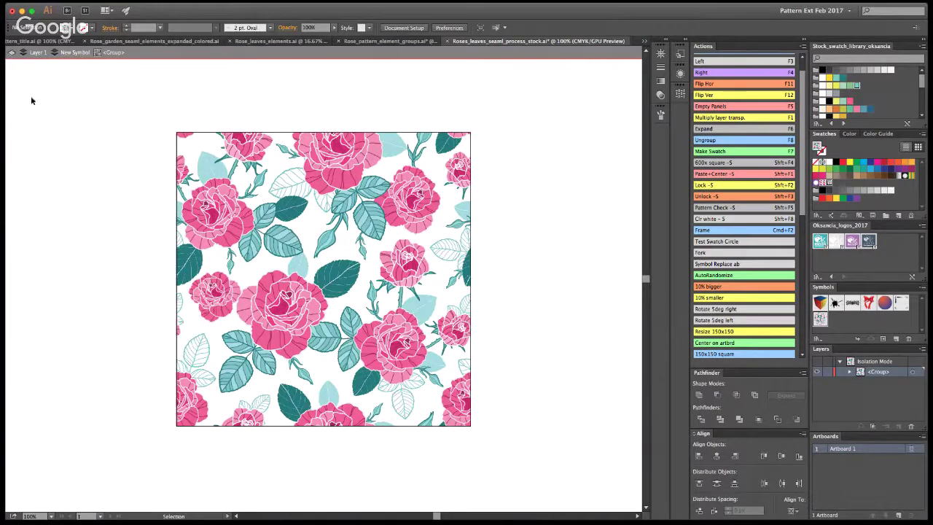
{"action": "left_click", "coordinate": [12, 53]}
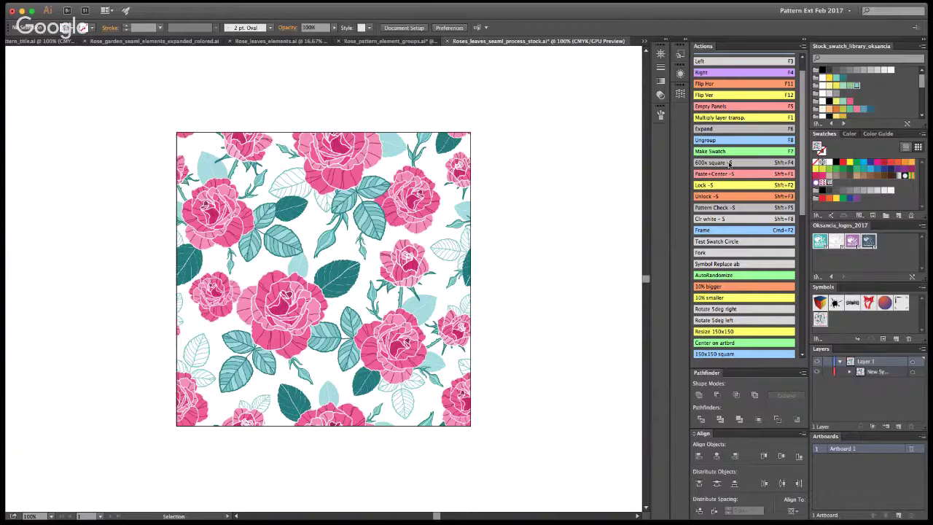
{"action": "key", "text": "a"}
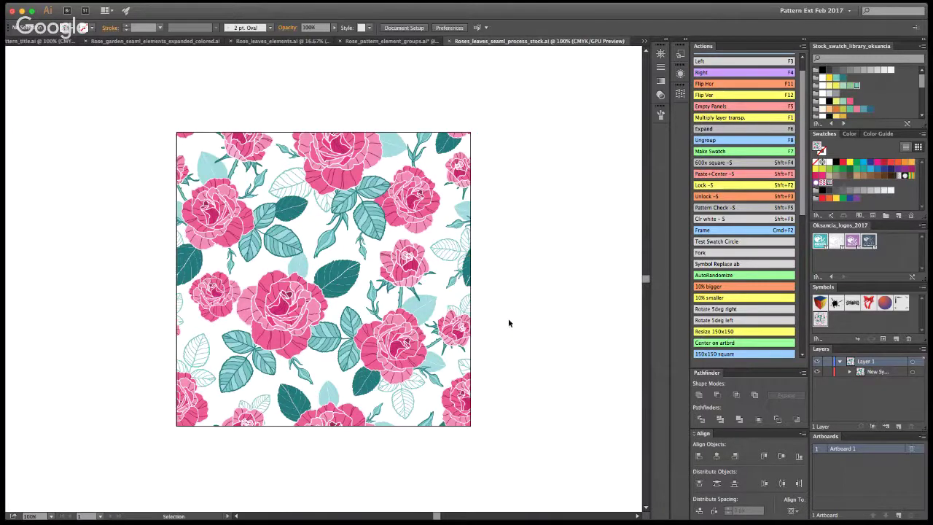
Try to remove the cropped leaf piece at the tile's right edge in group isolation, and return to the full artwork.
{"action": "key", "text": "v"}
{"action": "left_click", "coordinate": [454, 286]}
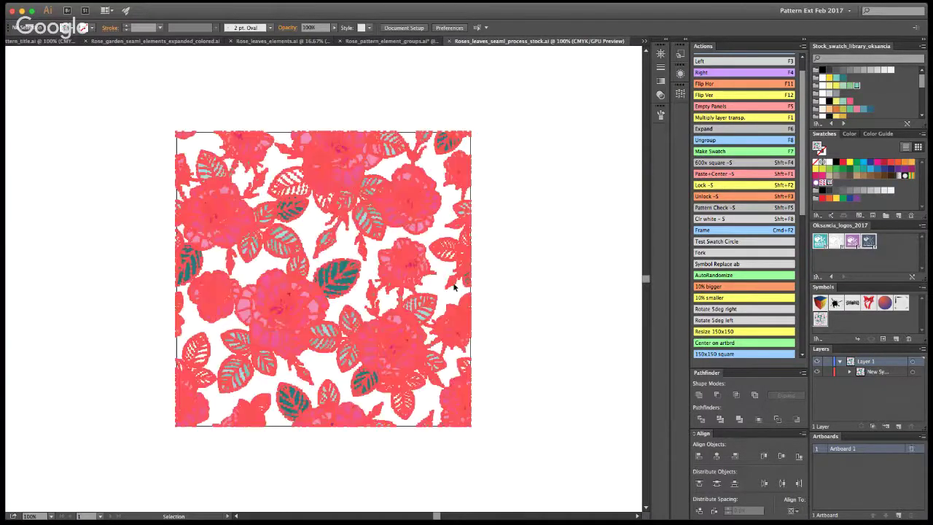
{"action": "double_click", "coordinate": [454, 286]}
{"action": "left_click", "coordinate": [452, 253]}
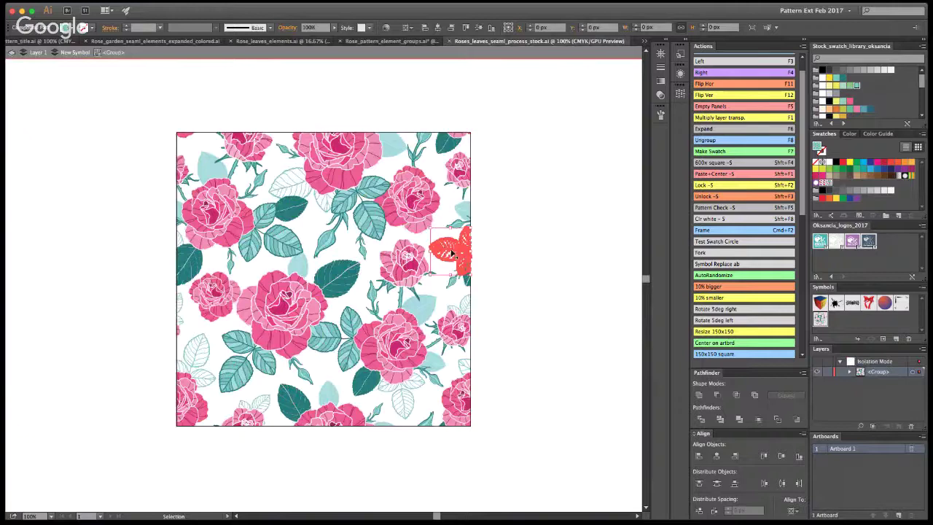
{"action": "key", "text": "a"}
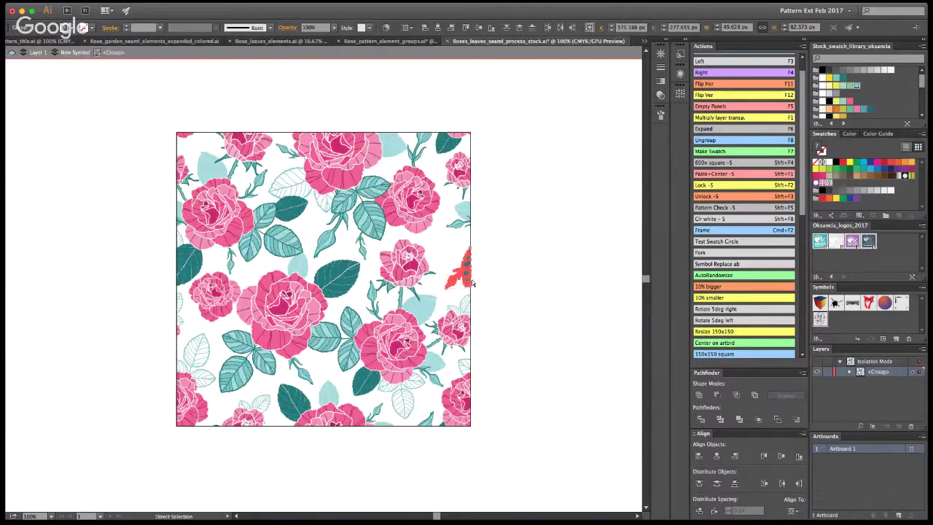
{"action": "key", "text": "Delete"}
{"action": "key", "text": "v"}
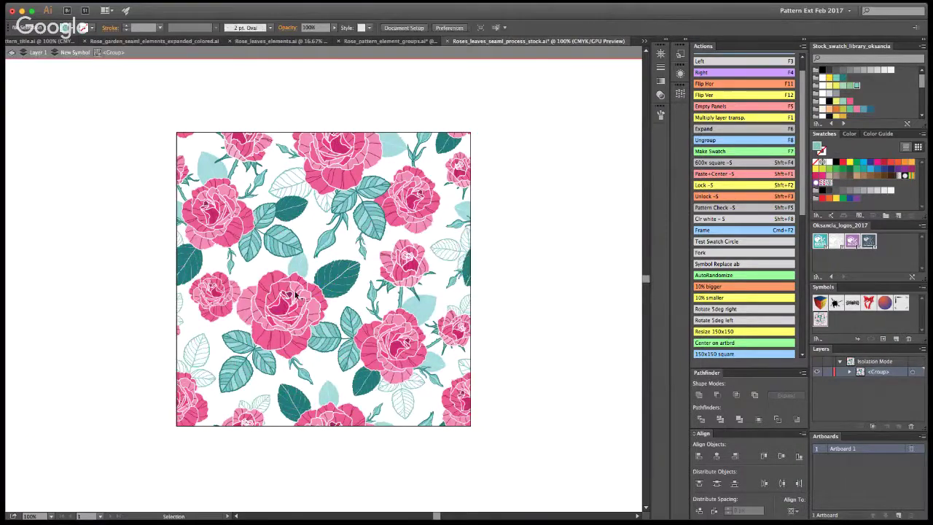
{"action": "left_click", "coordinate": [10, 52]}
{"action": "left_click", "coordinate": [10, 53]}
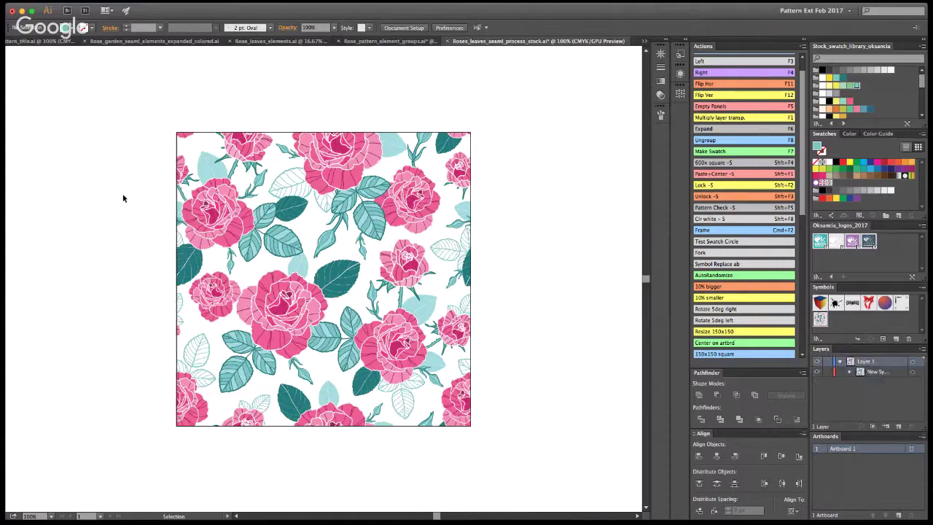
Save the document.
{"action": "key", "text": "a"}
{"action": "key", "text": "super+s"}
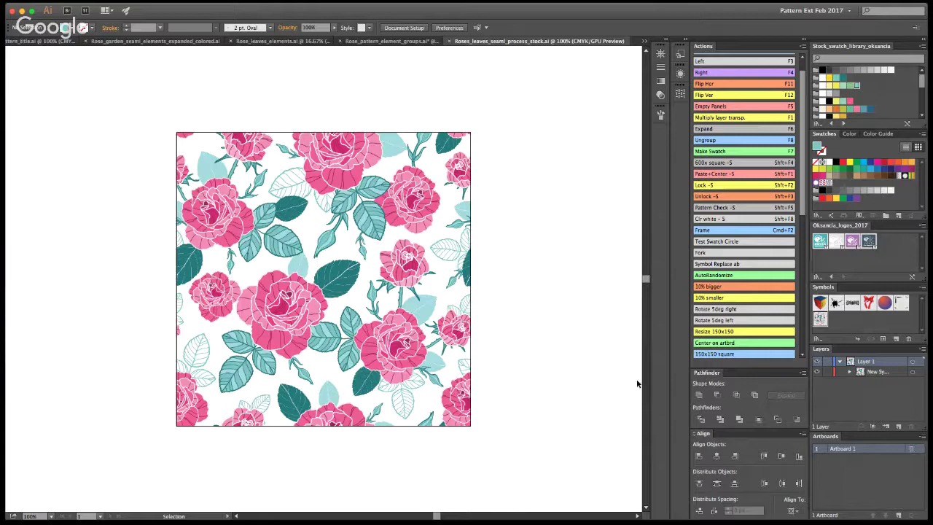
Try to move the artboard with its artwork sideways into the empty space beside it.
{"action": "key", "text": "z"}
{"action": "left_click", "coordinate": [319, 298], "text": "alt"}
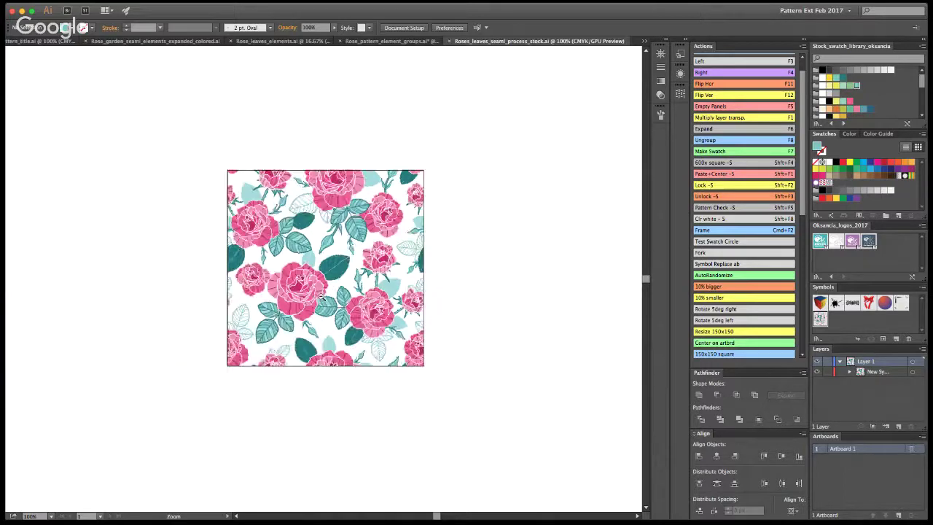
{"action": "left_click_drag", "start_coordinate": [321, 297], "coordinate": [163, 249]}
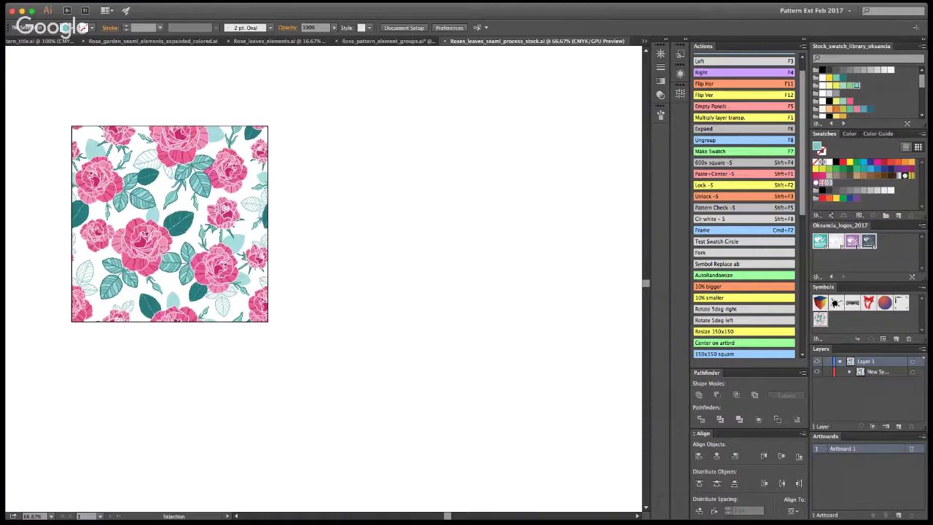
{"action": "key", "text": "shift+o"}
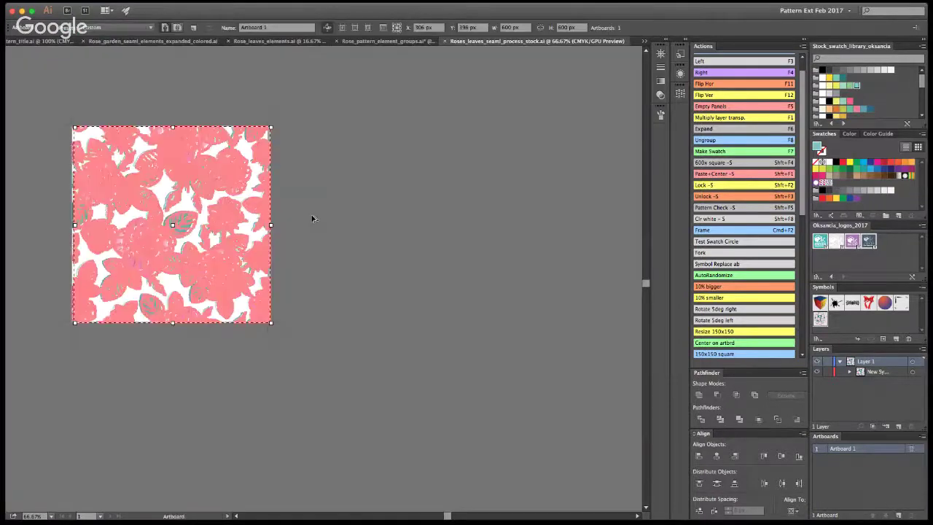
{"action": "left_click_drag", "start_coordinate": [184, 206], "coordinate": [407, 204]}
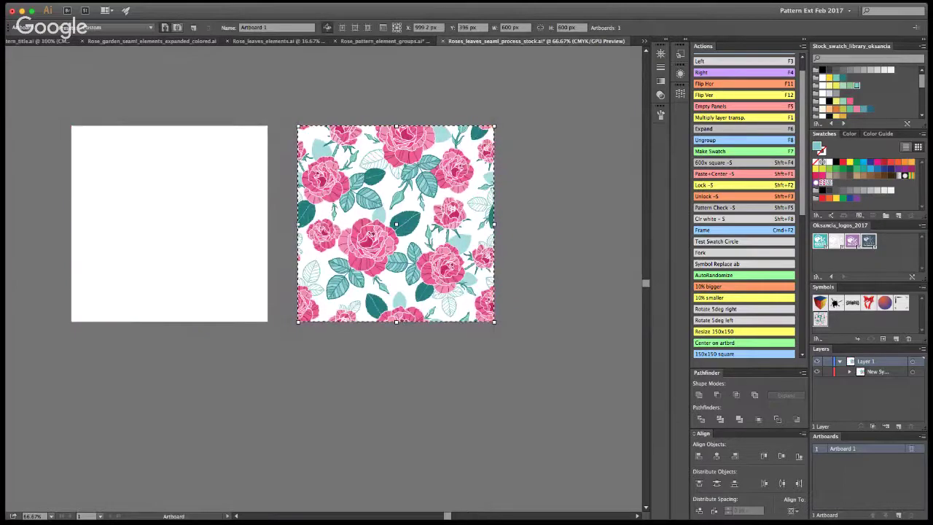
{"action": "key", "text": "super+z"}
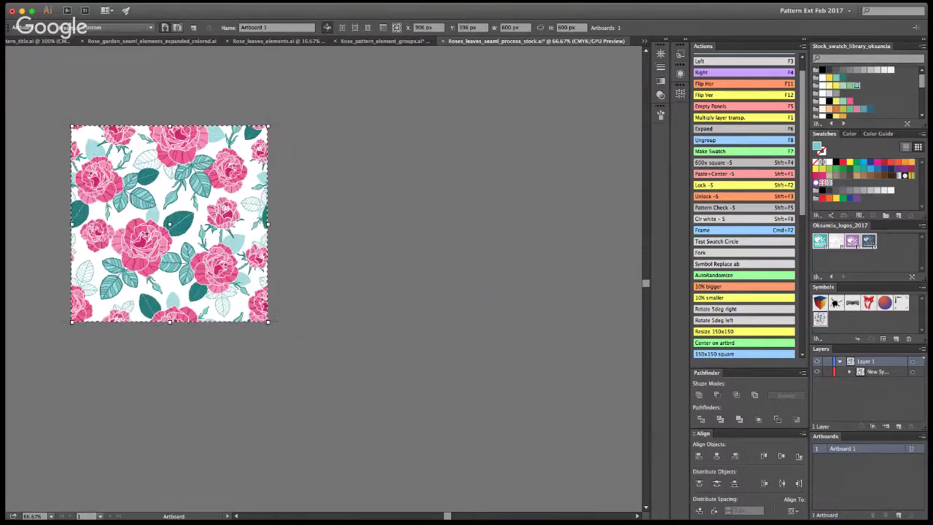
Duplicate the rose tile horizontally beside the original, offset by about 662 px.
{"action": "key", "text": "v"}
{"action": "left_click", "coordinate": [205, 188]}
{"action": "left_click_drag", "start_coordinate": [202, 183], "coordinate": [418, 188]}
{"action": "left_click", "coordinate": [507, 246]}
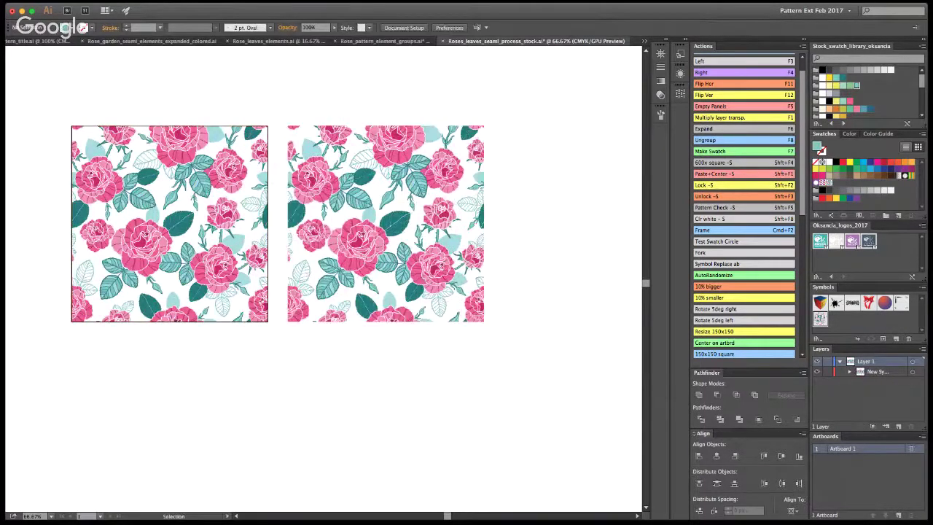
Create a 600 x 600 px artboard fitted around the copied rose tile.
{"action": "key", "text": "shift+o"}
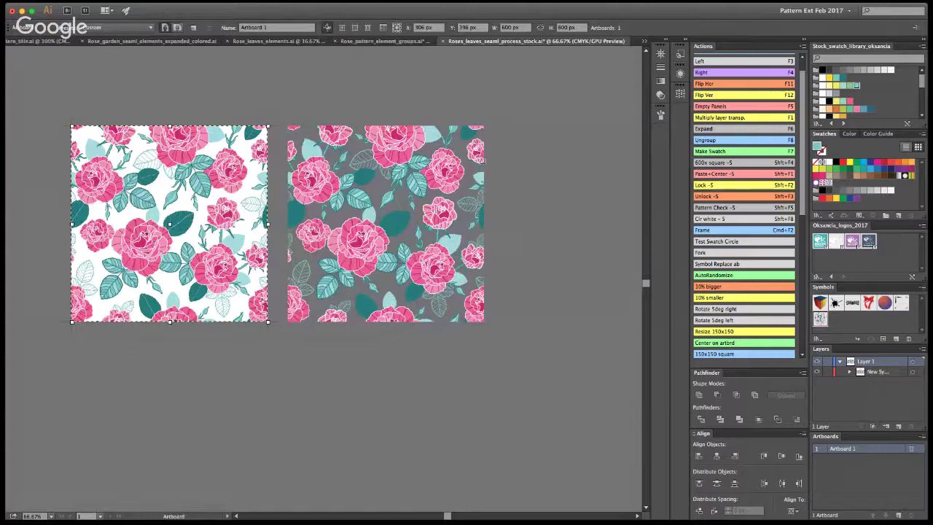
{"action": "left_click", "coordinate": [477, 150]}
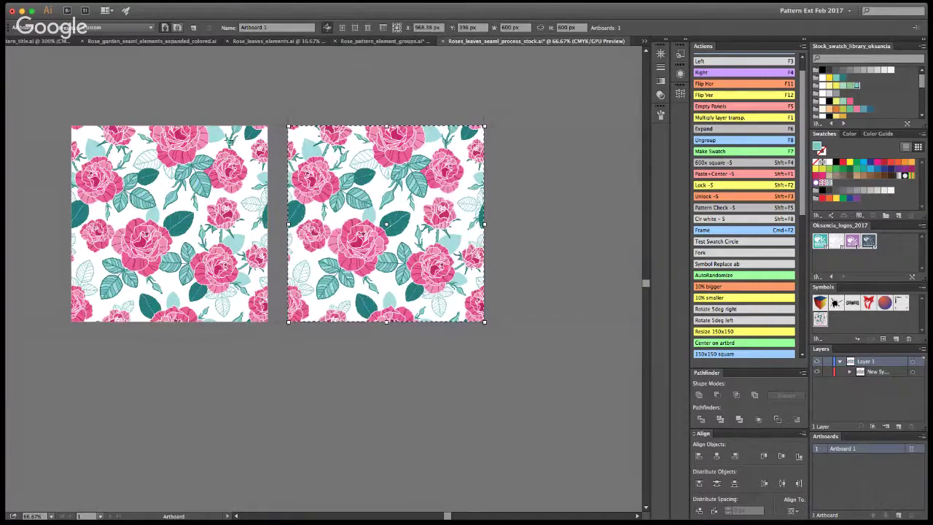
{"action": "key", "text": "Delete"}
{"action": "key", "text": "super+z"}
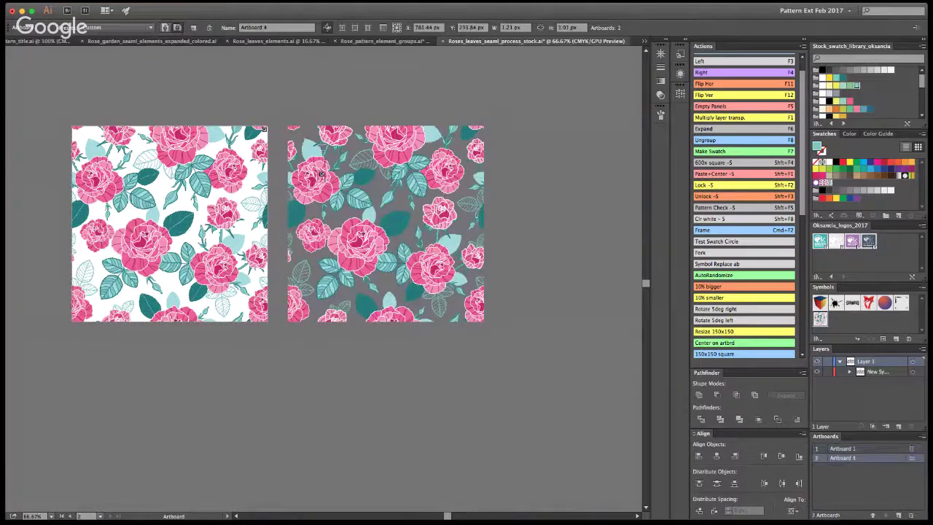
{"action": "key", "text": "super+z"}
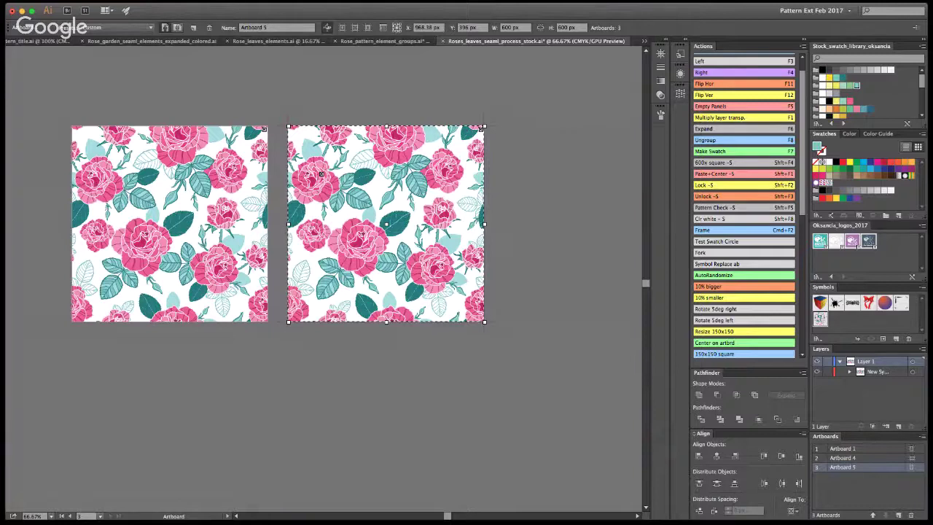
{"action": "key", "text": "v"}
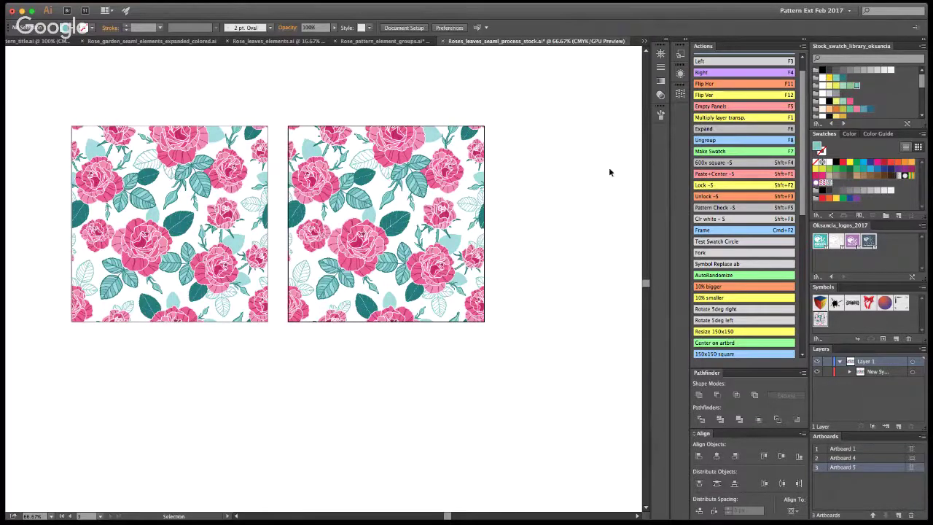
Add a black 600 px square with the 600x square action and place it behind the copied tile's roses.
{"action": "left_click", "coordinate": [708, 165]}
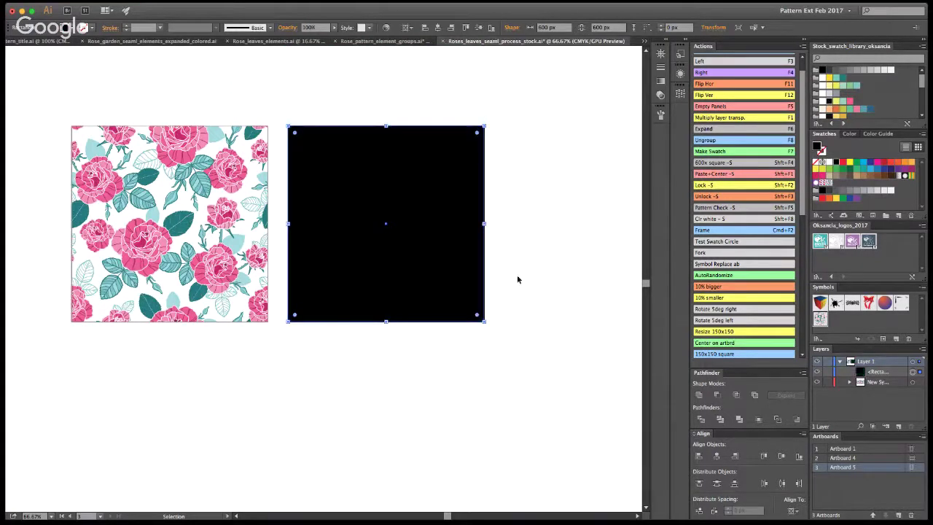
{"action": "key", "text": "a"}
{"action": "key", "text": "Delete"}
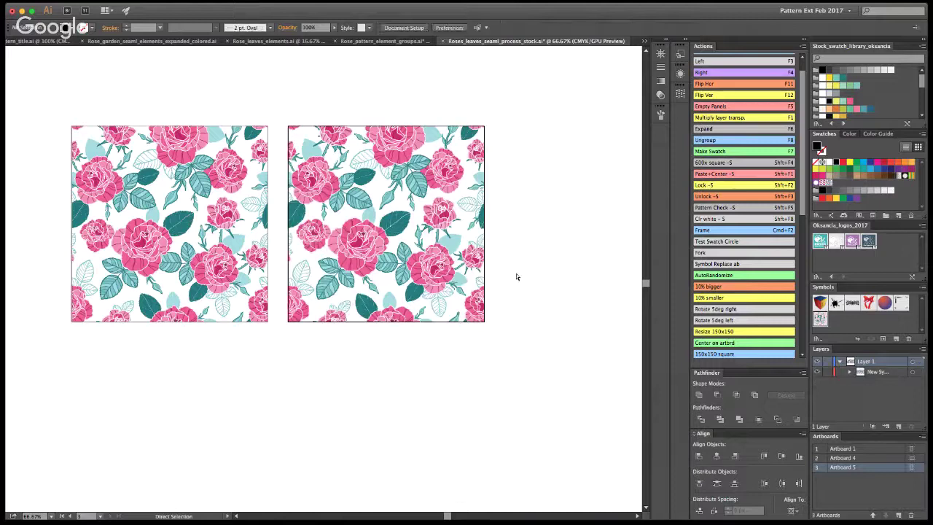
{"action": "key", "text": "super+b"}
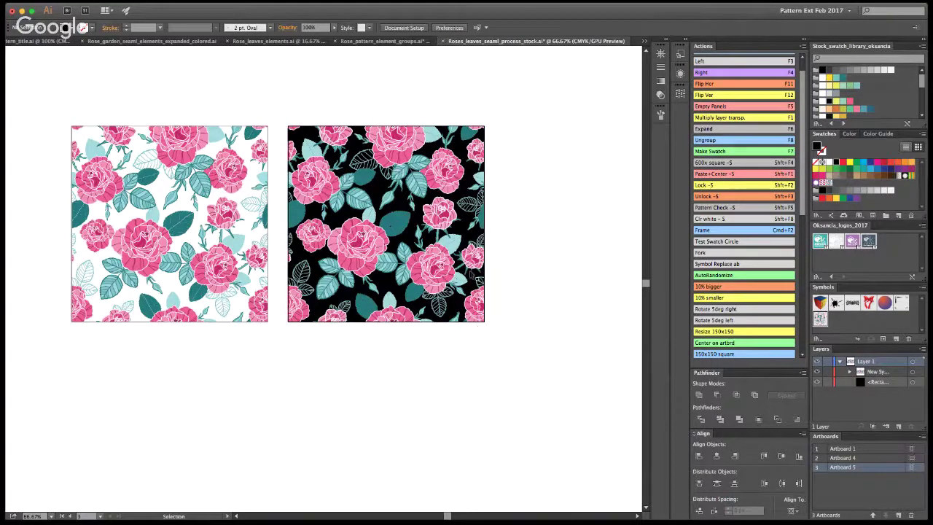
{"action": "key", "text": "z"}
{"action": "left_click", "coordinate": [340, 203]}
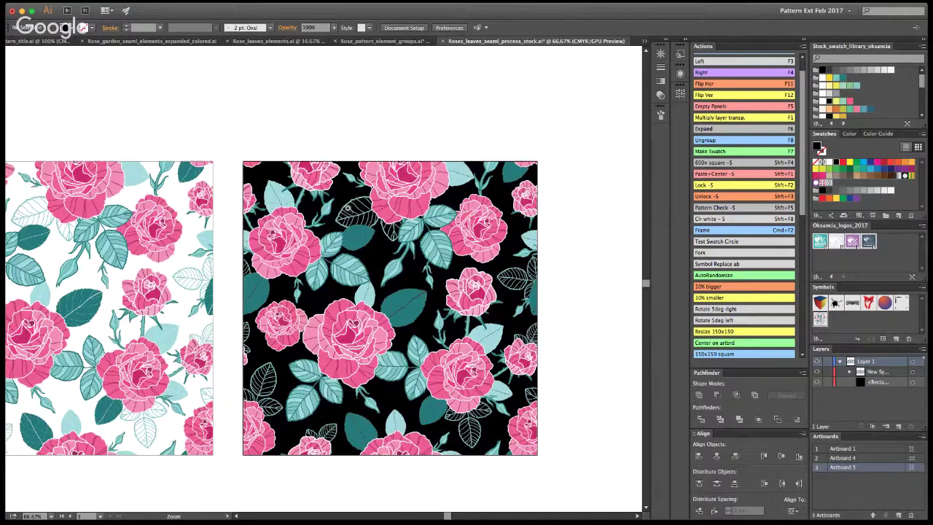
Isolate the roses on the dark tile, select all their white outlines with the Magic Wand and recolor them with sampled black.
{"action": "key", "text": "v"}
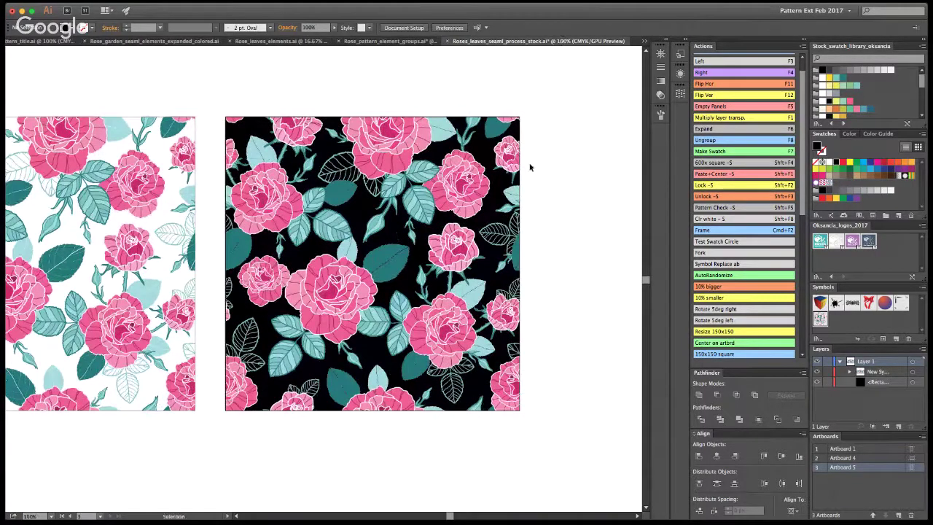
{"action": "double_click", "coordinate": [380, 158]}
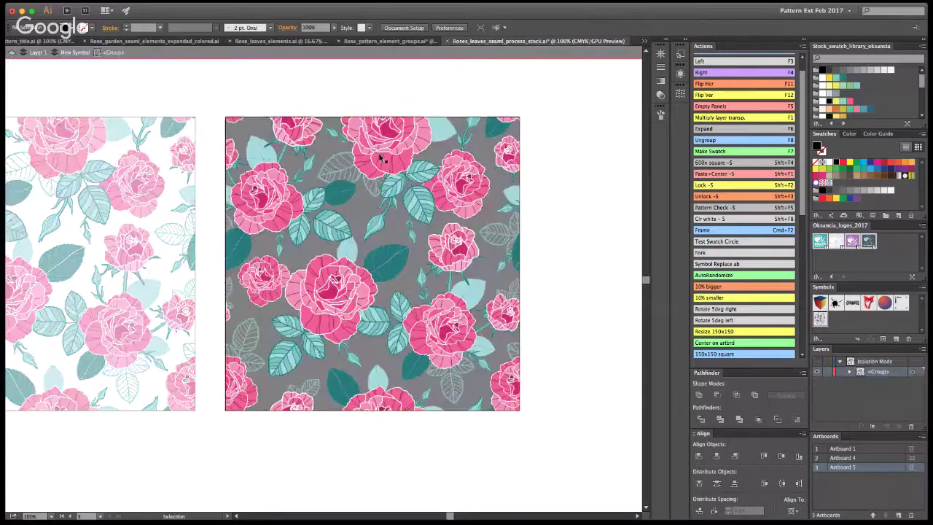
{"action": "key", "text": "y"}
{"action": "left_click", "coordinate": [402, 143]}
{"action": "key", "text": "i"}
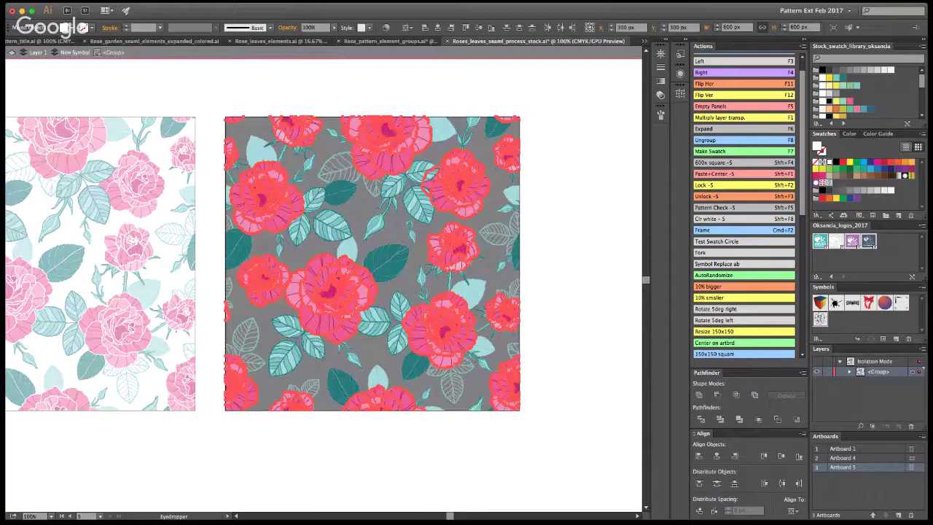
{"action": "left_click", "coordinate": [444, 149]}
{"action": "key", "text": "v"}
{"action": "left_click", "coordinate": [585, 196]}
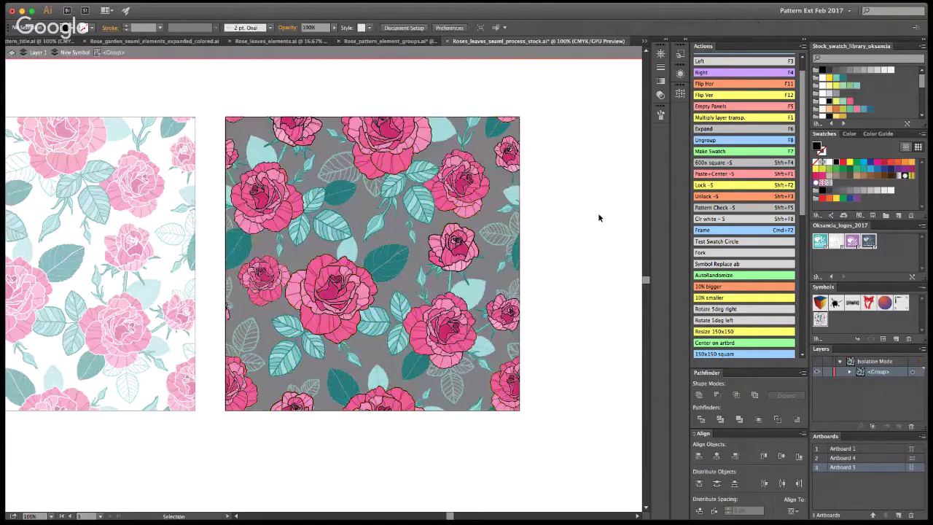
{"action": "left_click", "coordinate": [11, 53]}
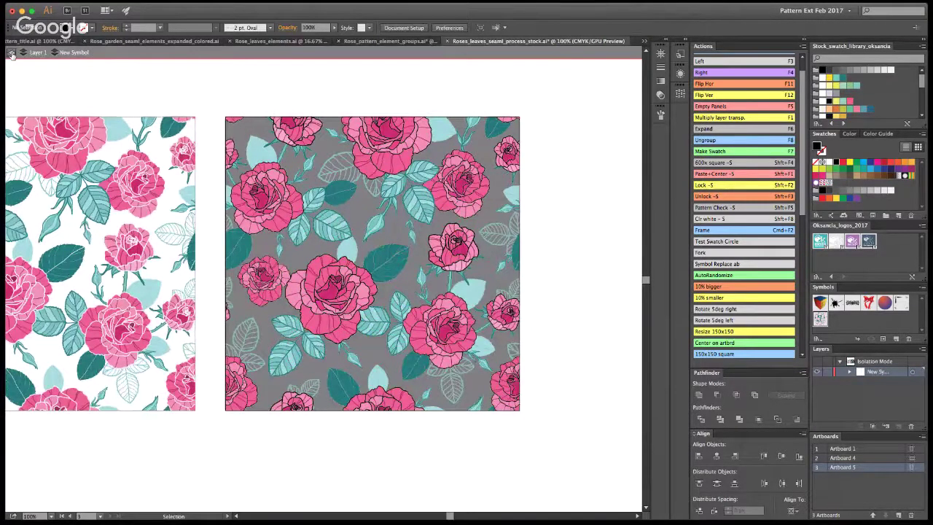
{"action": "left_click", "coordinate": [10, 53]}
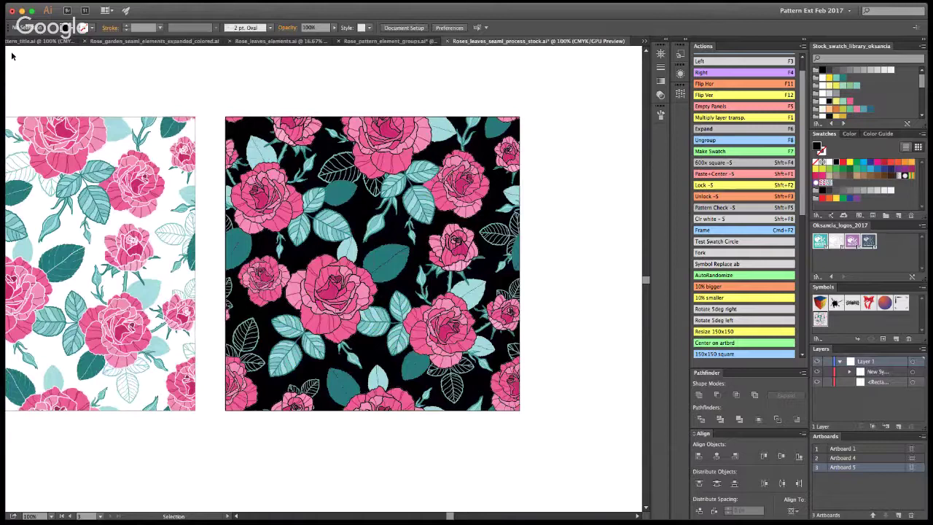
Isolate the dark tile's roses again and recolor all their black outlines with a dark pink sampled from the artwork.
{"action": "left_click", "coordinate": [266, 272], "text": "alt+super"}
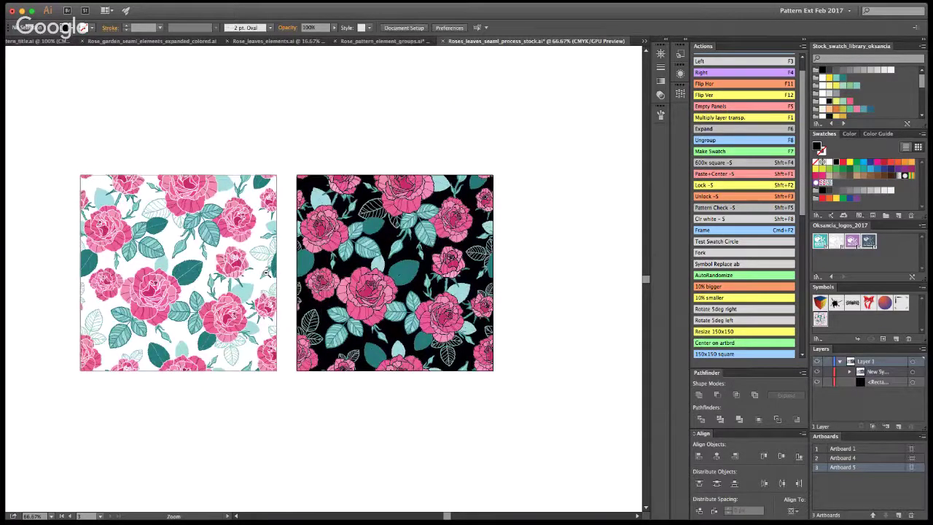
{"action": "left_click_drag", "start_coordinate": [265, 273], "coordinate": [413, 266]}
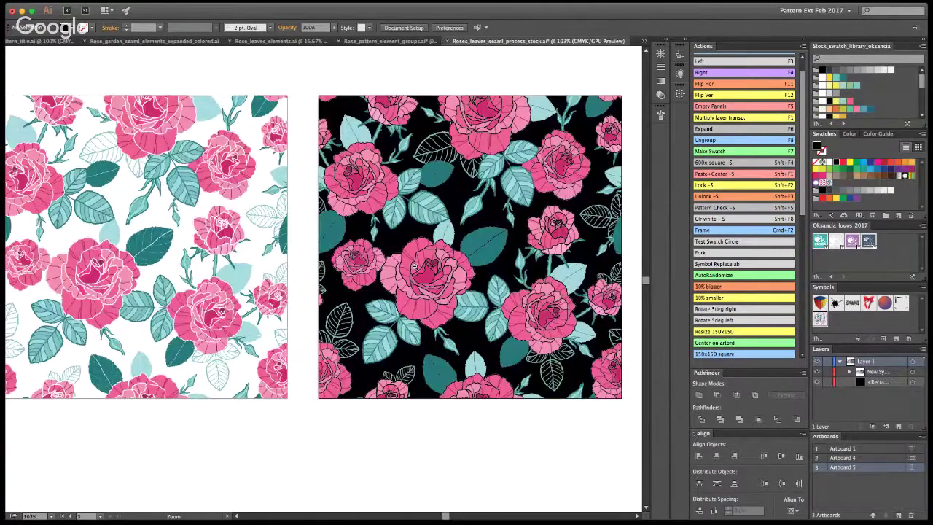
{"action": "double_click", "coordinate": [414, 266]}
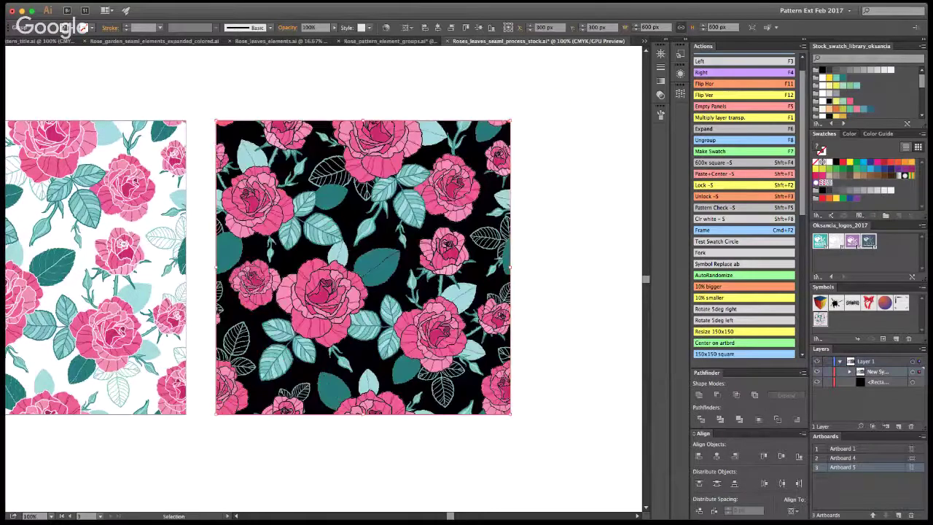
{"action": "key", "text": "super+1"}
{"action": "left_click", "coordinate": [359, 167]}
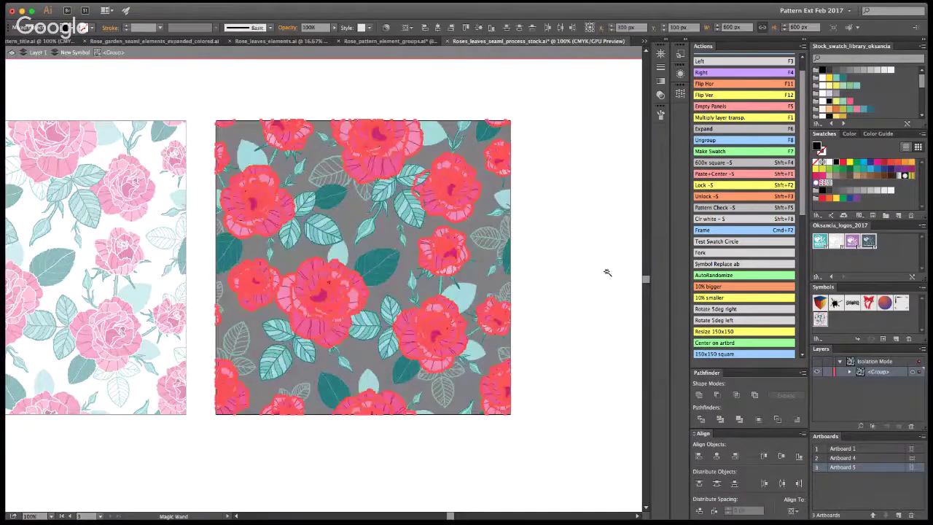
{"action": "key", "text": "i"}
{"action": "left_click", "coordinate": [387, 160]}
{"action": "key", "text": "v"}
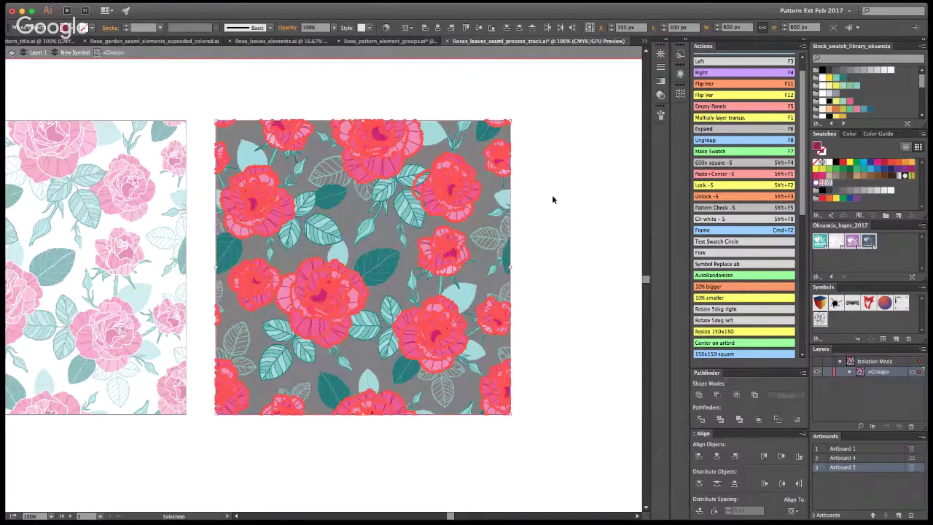
{"action": "left_click", "coordinate": [552, 199]}
{"action": "left_click", "coordinate": [10, 54]}
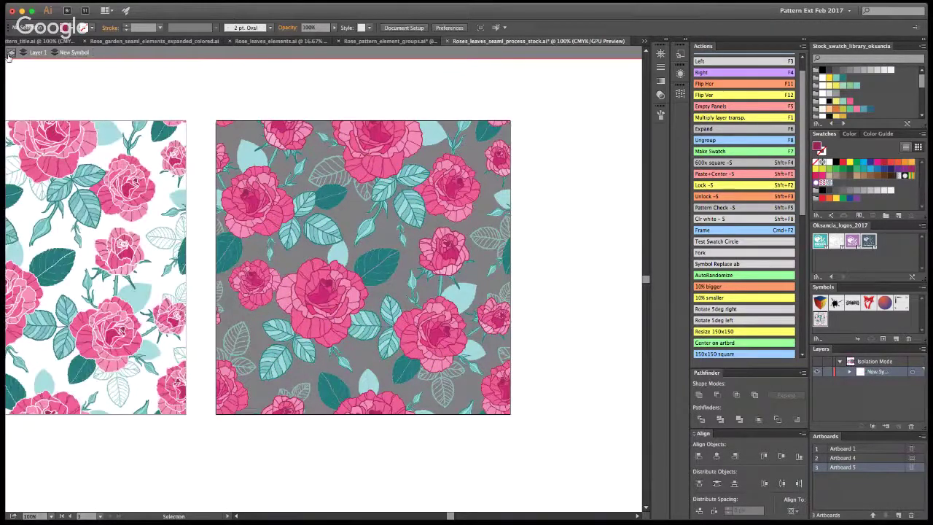
{"action": "left_click", "coordinate": [10, 54]}
{"action": "left_click", "coordinate": [10, 54]}
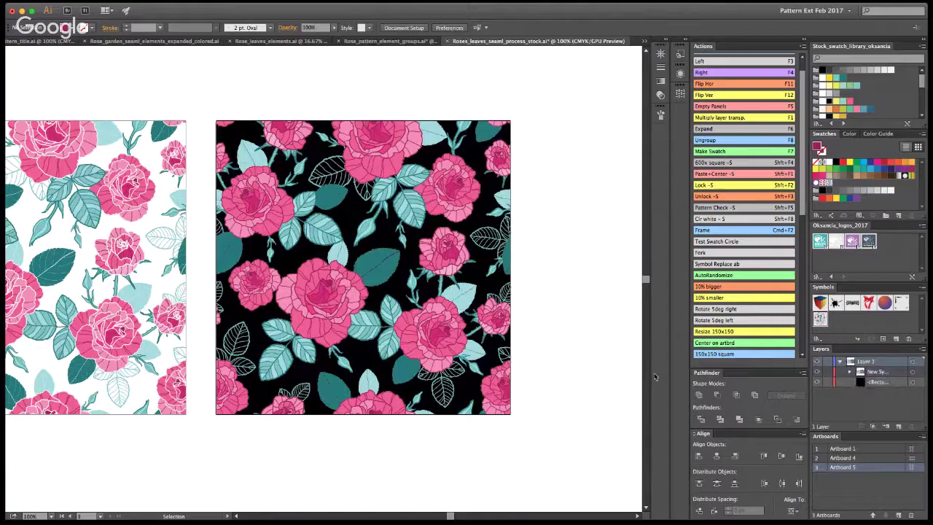
Flip the rose artwork on the black tile horizontally, leaving the white tile as is.
{"action": "key", "text": "super+minus"}
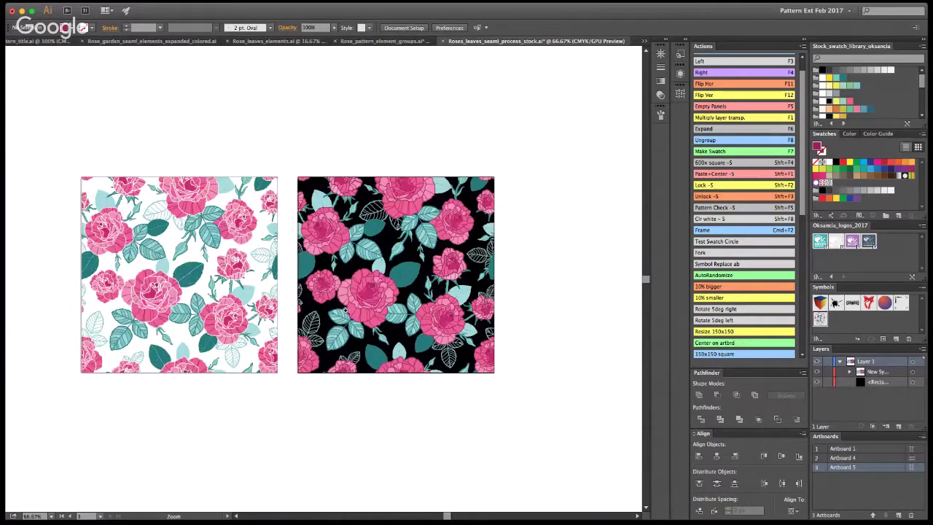
{"action": "key", "text": "v"}
{"action": "left_click", "coordinate": [382, 313]}
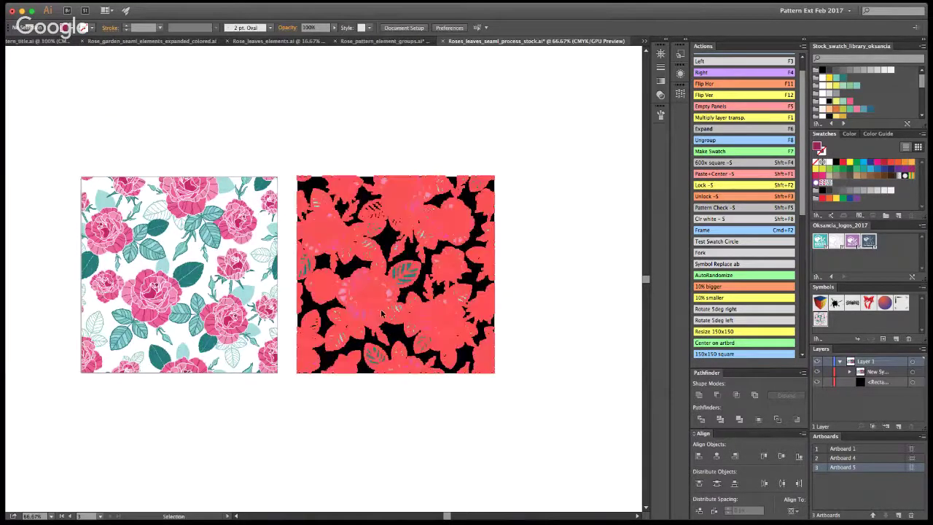
{"action": "key", "text": "F11"}
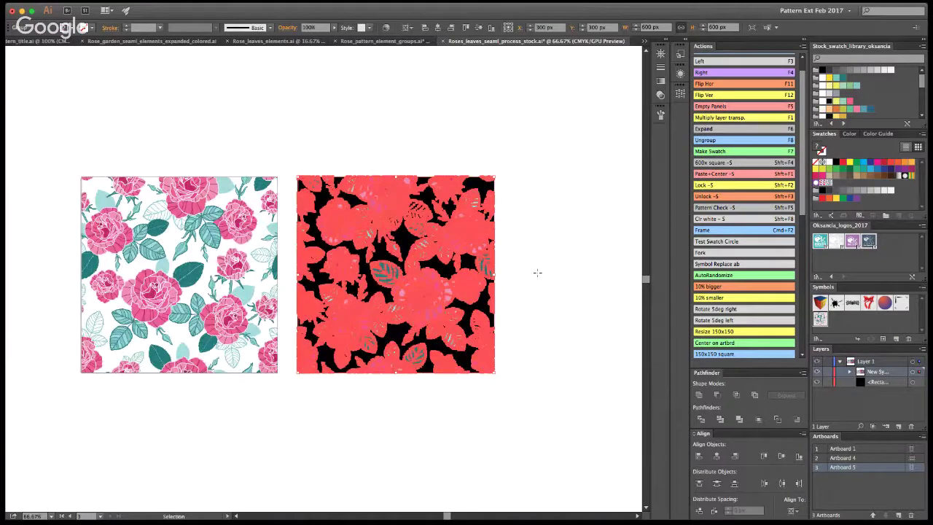
{"action": "left_click", "coordinate": [583, 256]}
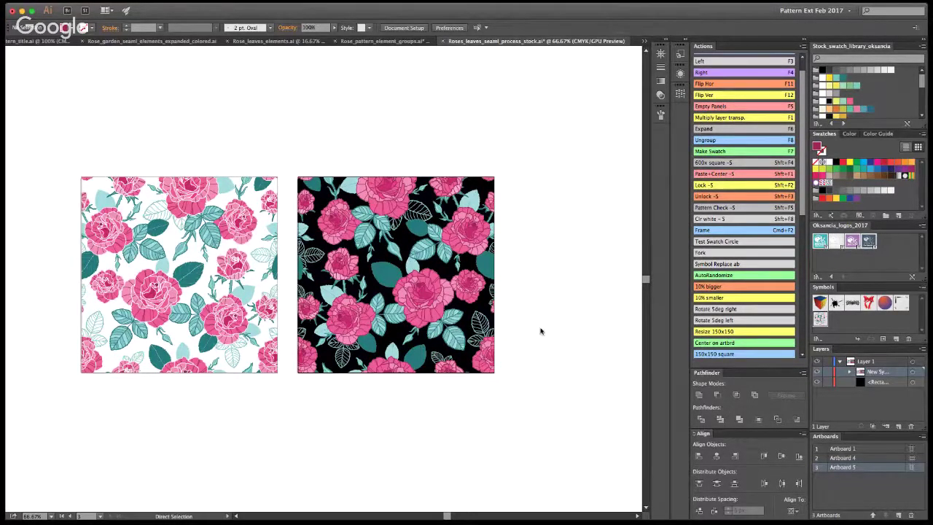
Run the Empty Panels action to simplify the workspace and bring both rose tiles fully into view.
{"action": "key", "text": "v"}
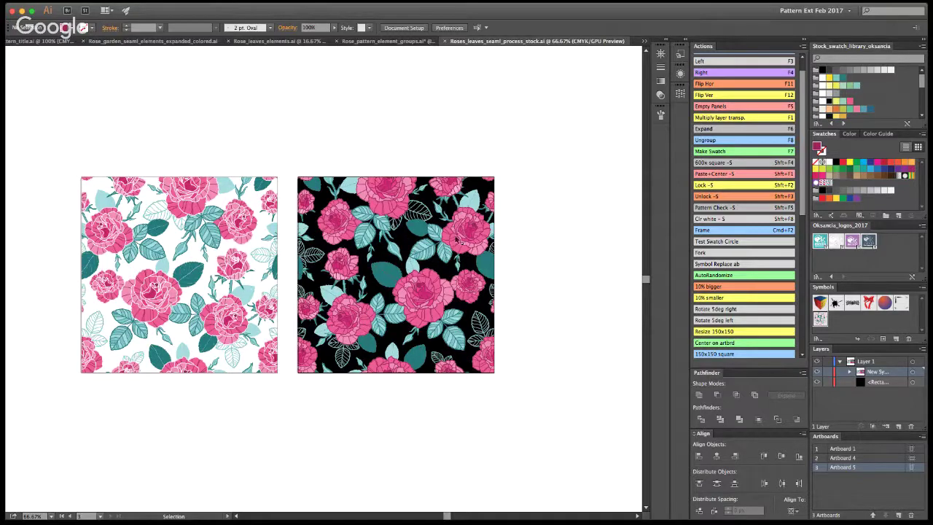
{"action": "key", "text": "z"}
{"action": "left_click", "coordinate": [289, 297]}
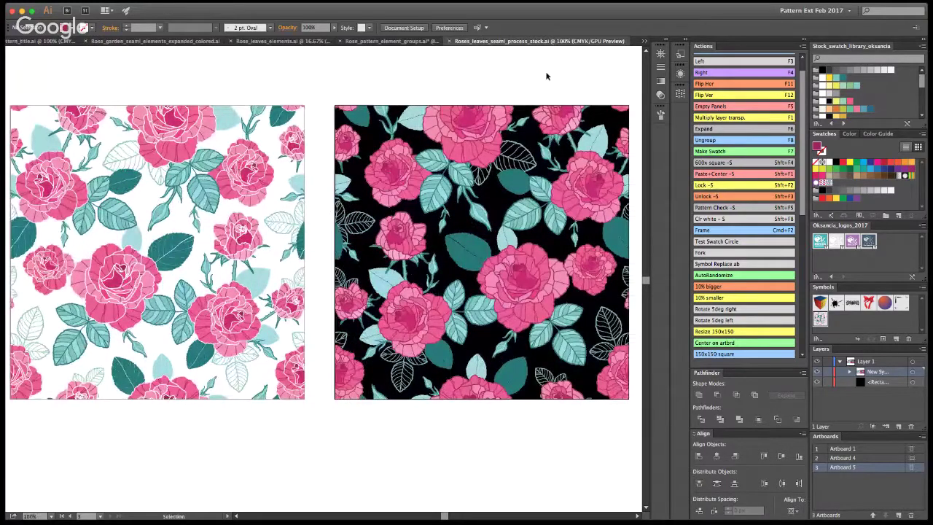
{"action": "key", "text": "F5"}
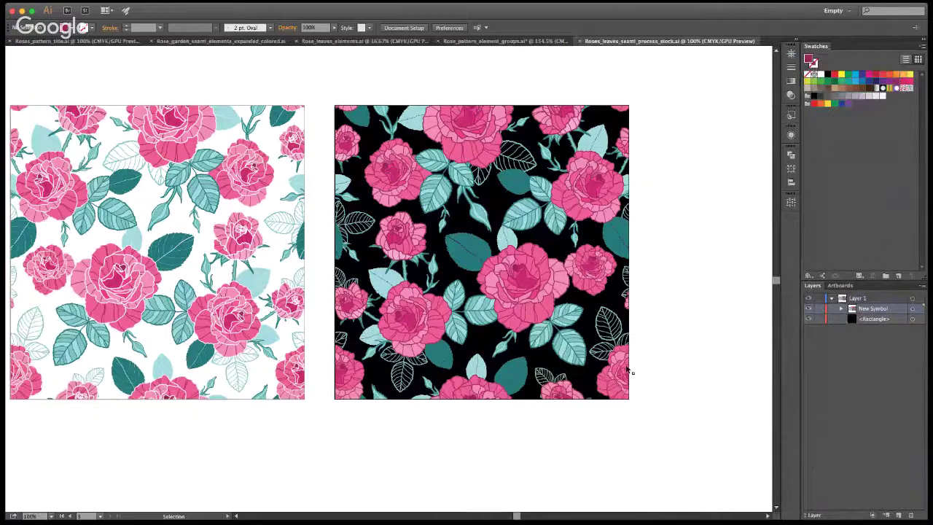
{"action": "left_click_drag", "start_coordinate": [404, 234], "coordinate": [465, 231]}
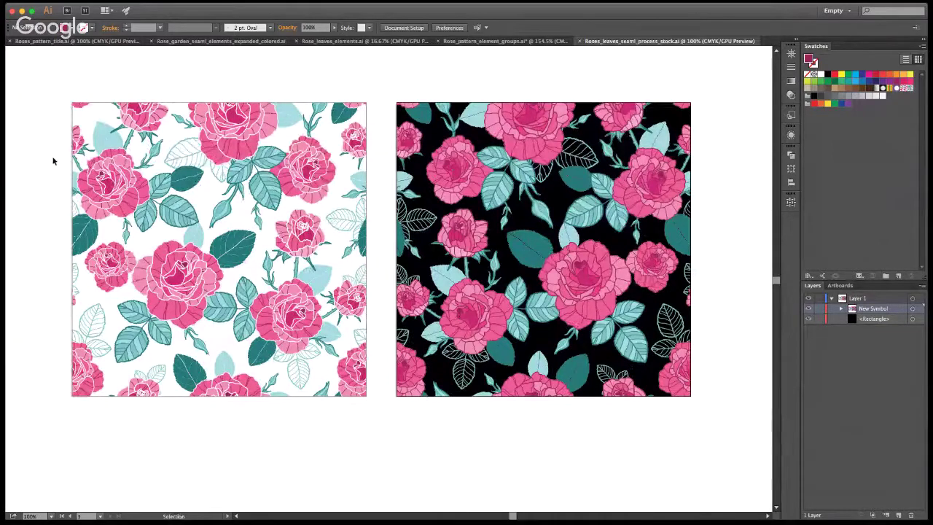
Switch to the Roses_pattern_title.ai document and show its assignment list.
{"action": "left_click", "coordinate": [89, 40]}
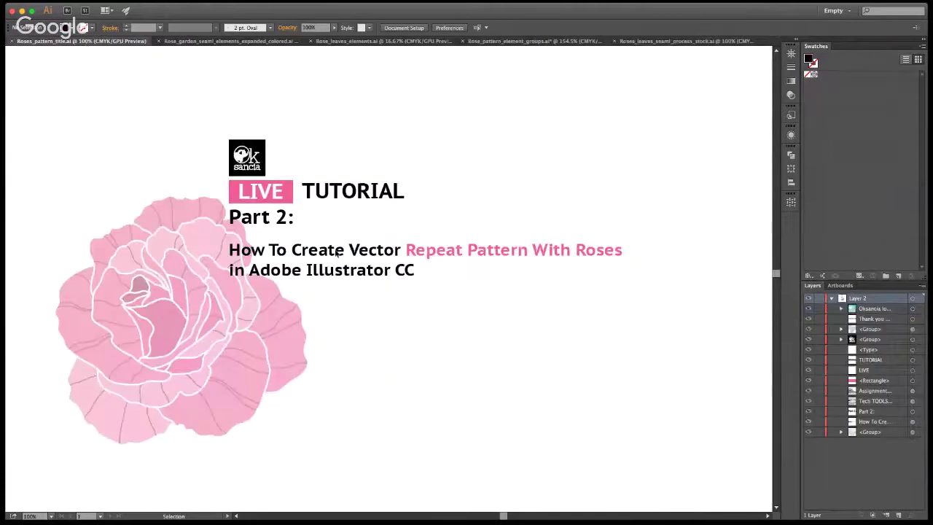
{"action": "scroll", "coordinate": [409, 303], "scroll_direction": "down", "scroll_amount": 5}
{"action": "scroll", "coordinate": [409, 303], "scroll_direction": "down", "scroll_amount": 20}
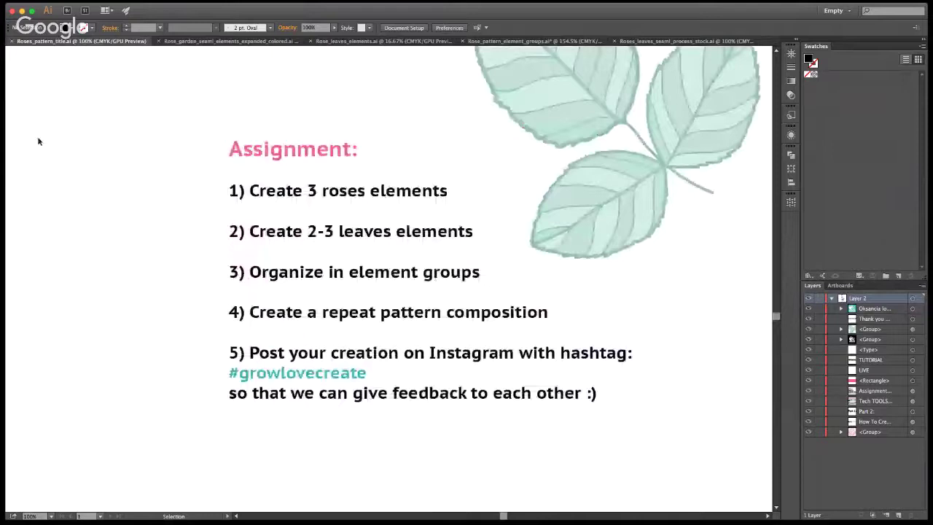